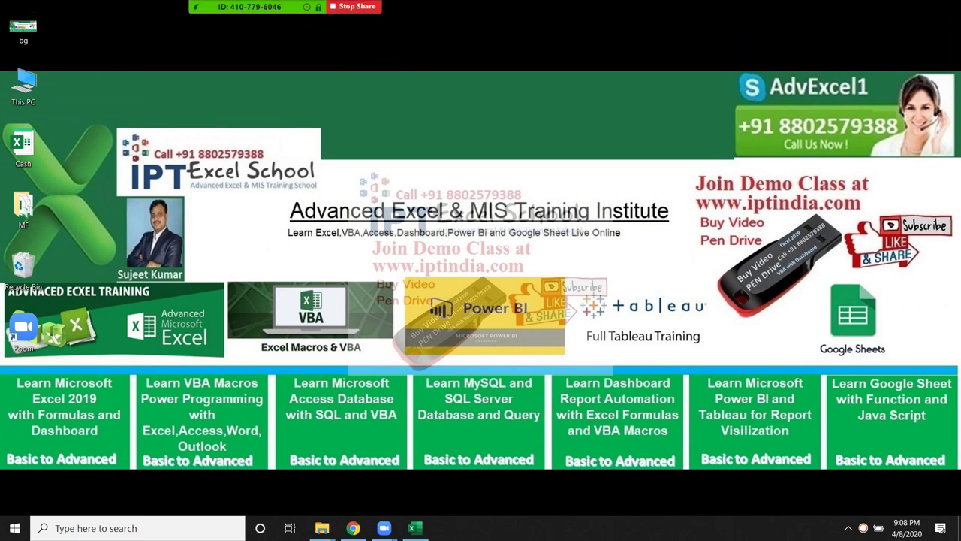
# - Restore the Excel window and start a new Blank workbook
pyautogui.moveTo(411, 528)
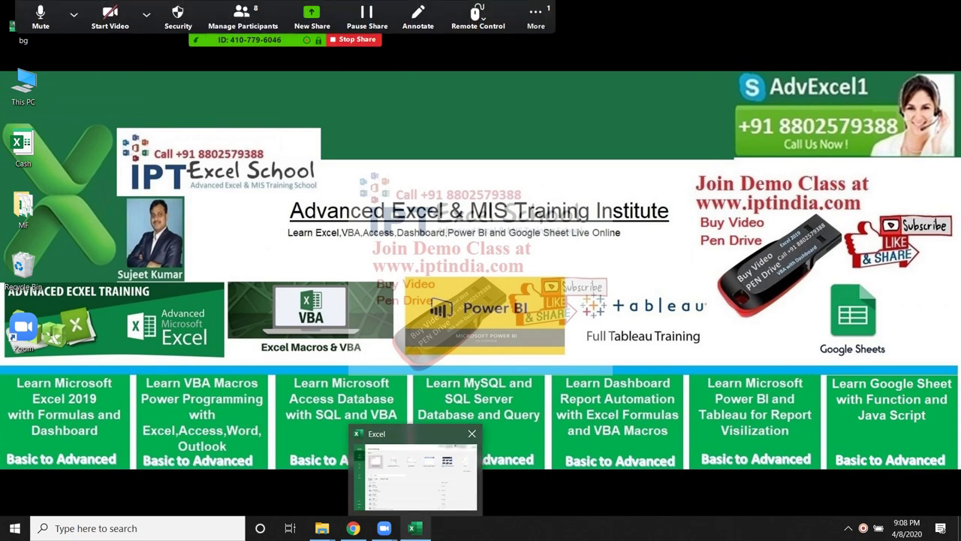
pyautogui.click(415, 473)
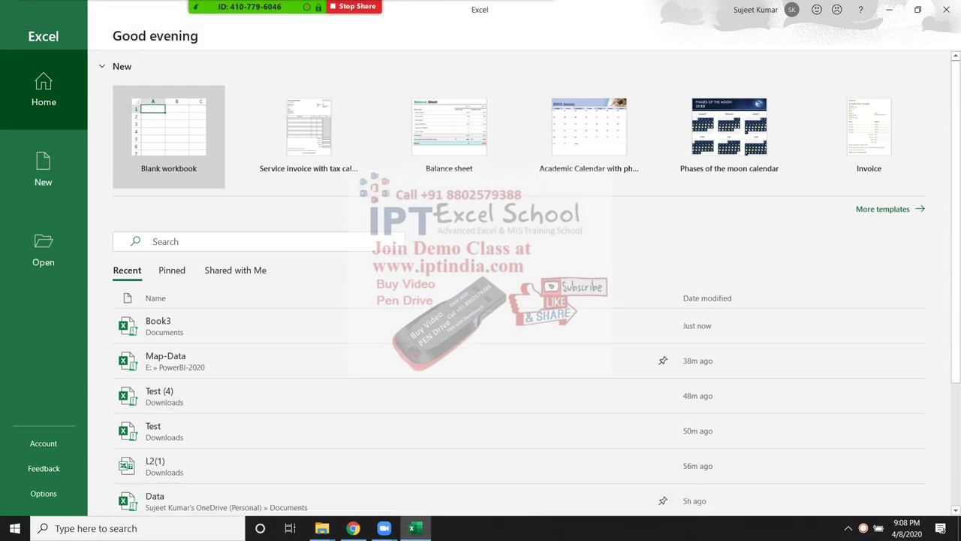
pyautogui.click(169, 135)
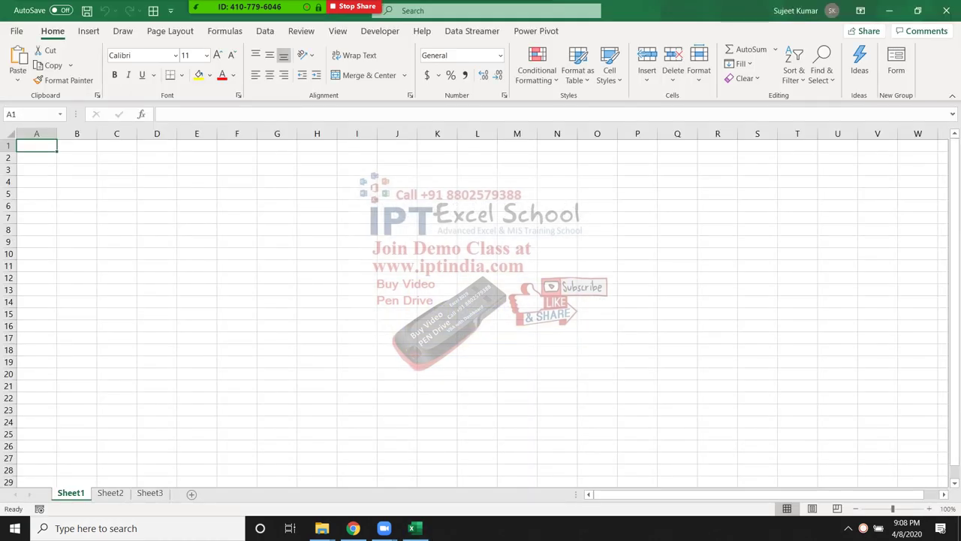
# - Select cells E3 and I5 and the range F3:J11 on the blank sheet
pyautogui.click(236, 254)
pyautogui.click(236, 206)
pyautogui.click(236, 194)
pyautogui.click(196, 170)
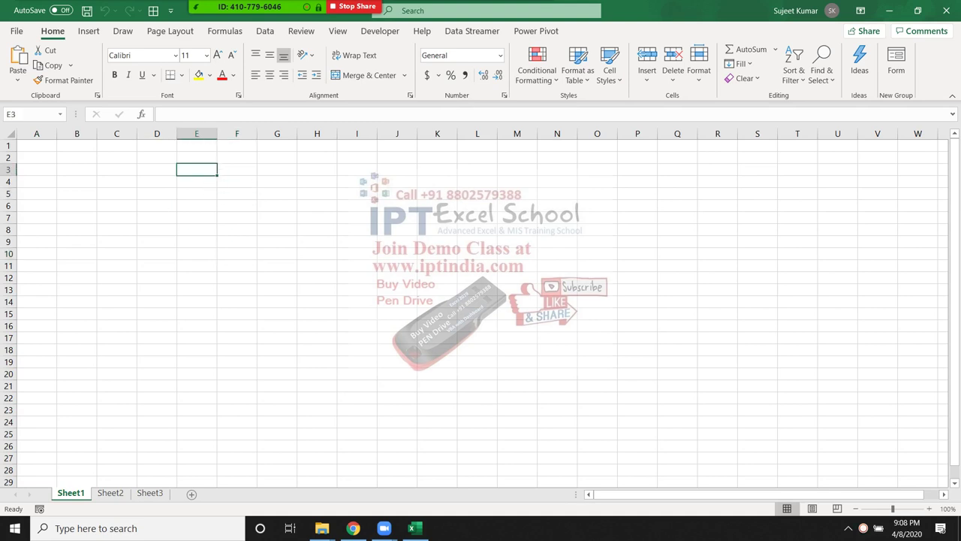
pyautogui.click(373, 194)
pyautogui.moveTo(236, 169); pyautogui.dragTo(398, 265)
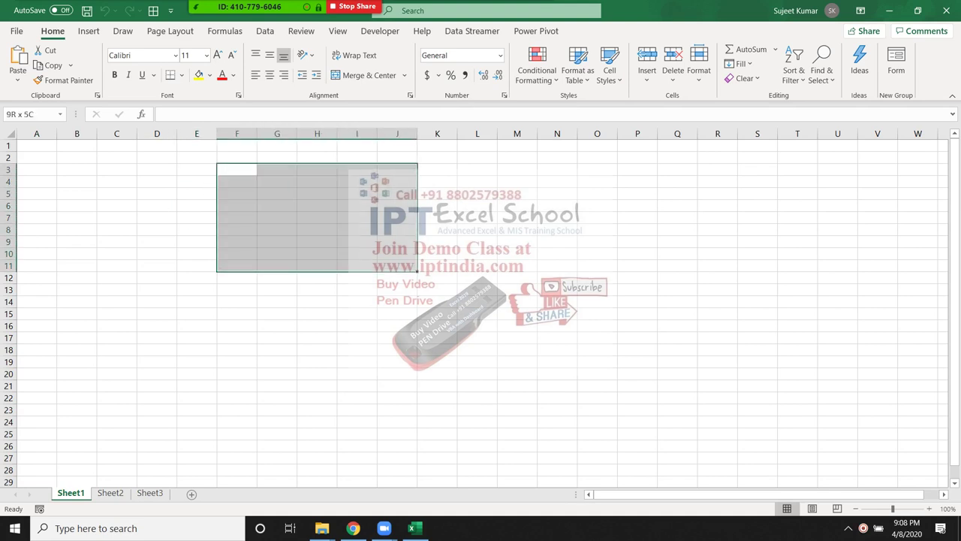
# - Switch to the Developer tab, select H5, and go to the File start page
pyautogui.click(380, 31)
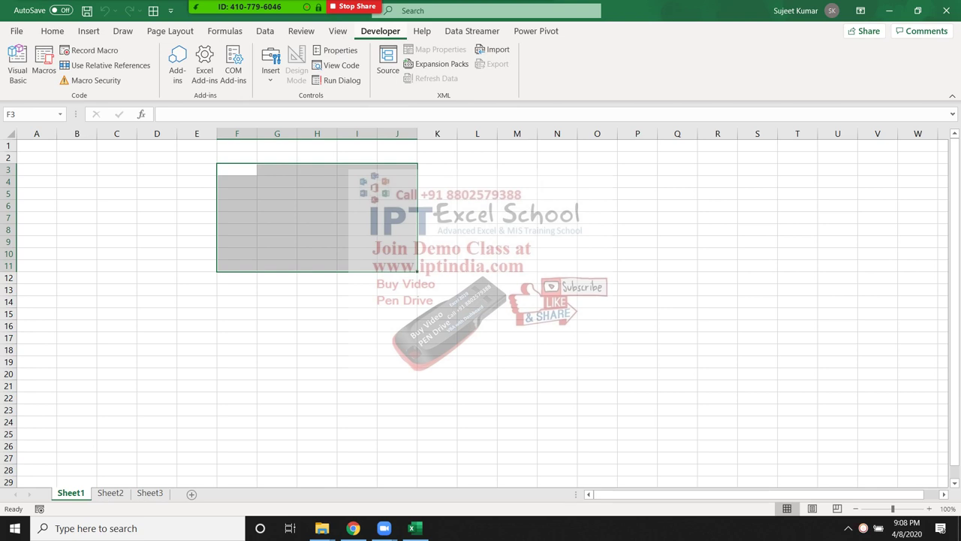
pyautogui.click(317, 194)
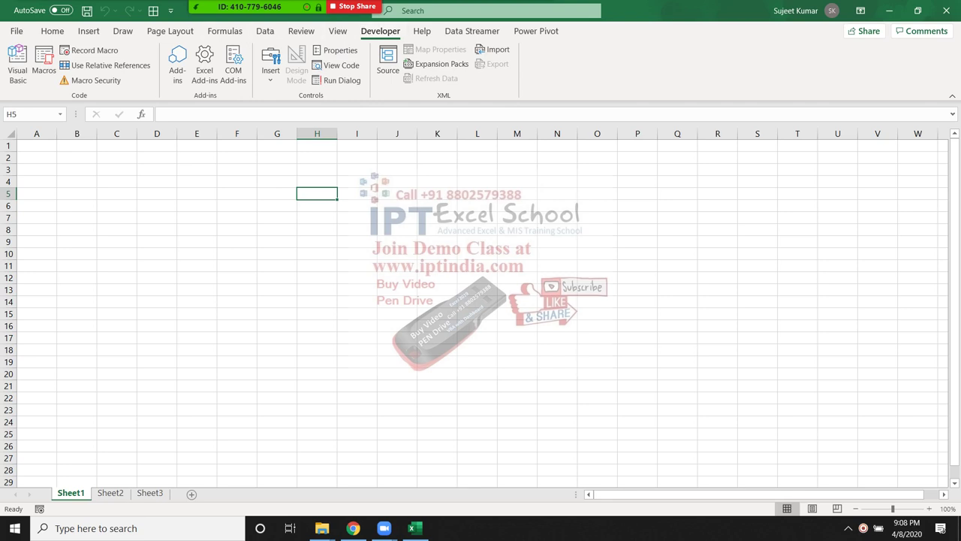
pyautogui.click(17, 31)
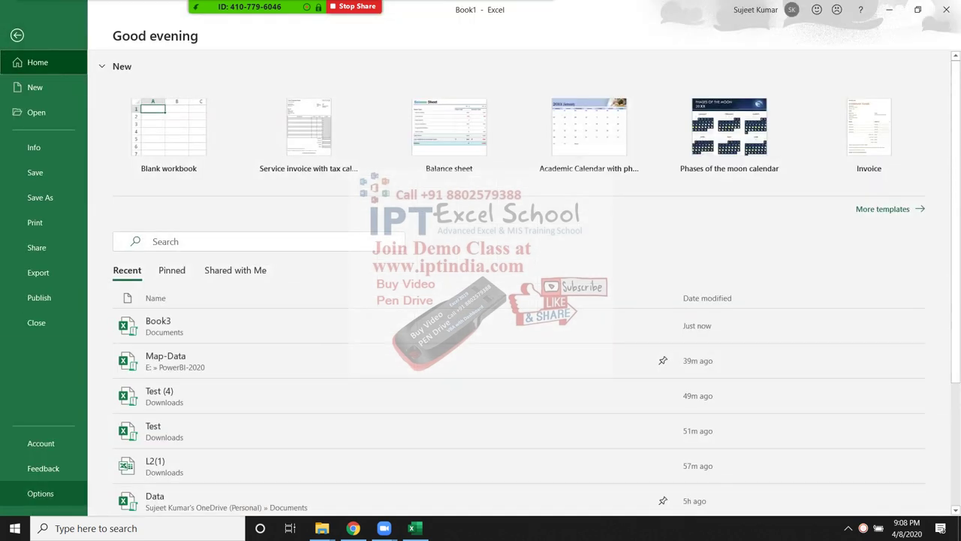
# - In Excel Options, confirm Developer is ticked under Customize Ribbon, then close Options
pyautogui.click(40, 493)
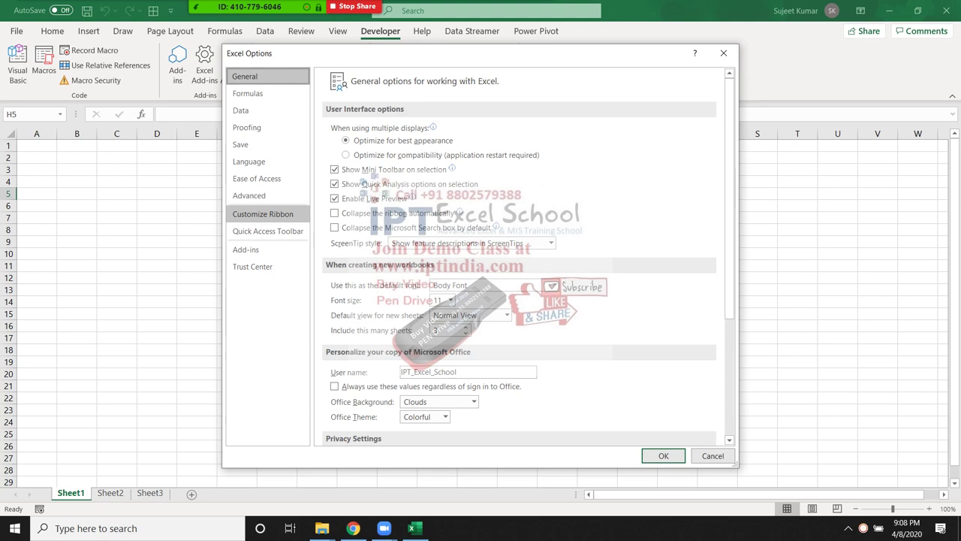
pyautogui.click(263, 214)
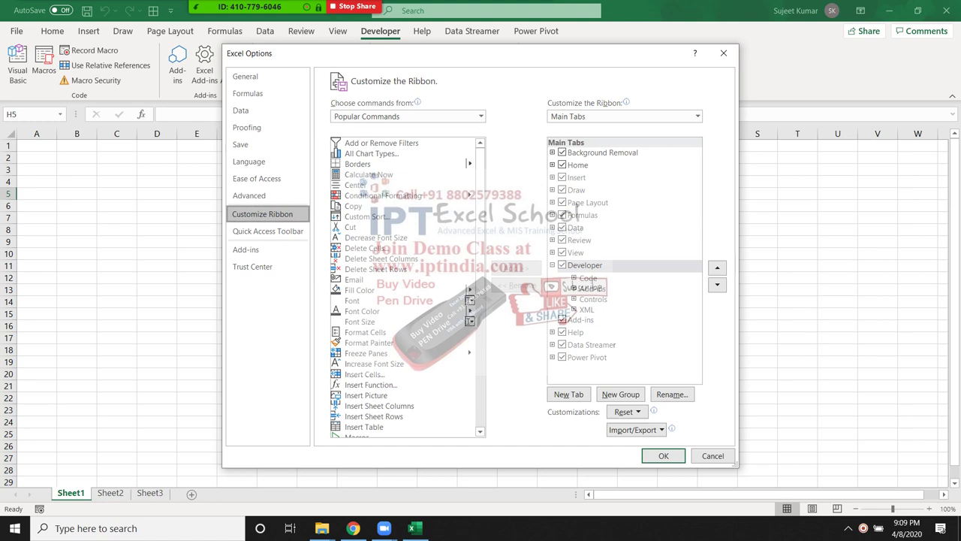
pyautogui.click(244, 76)
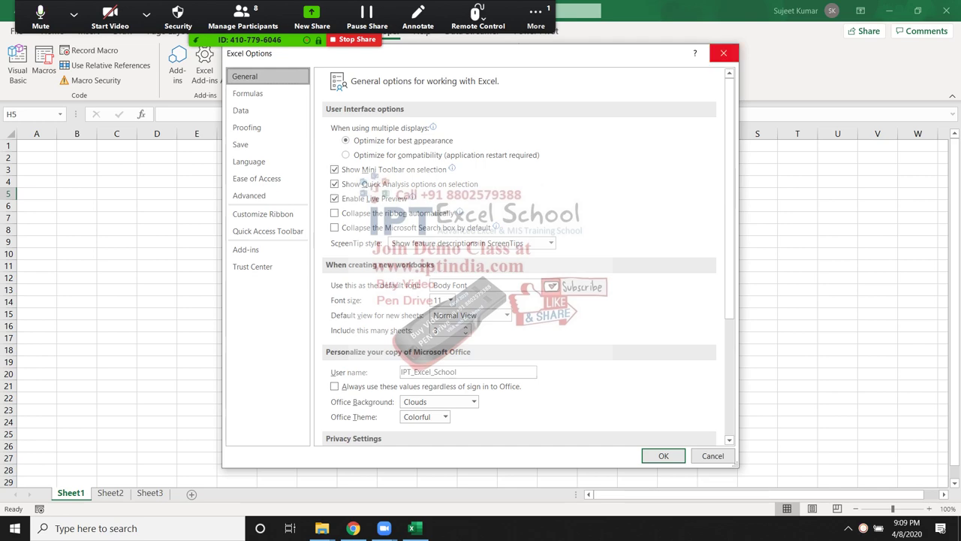
pyautogui.click(723, 53)
# - Set Macro Security to 'Enable all macros' after briefly choosing 'Disable all macros with notification'
pyautogui.click(77, 278)
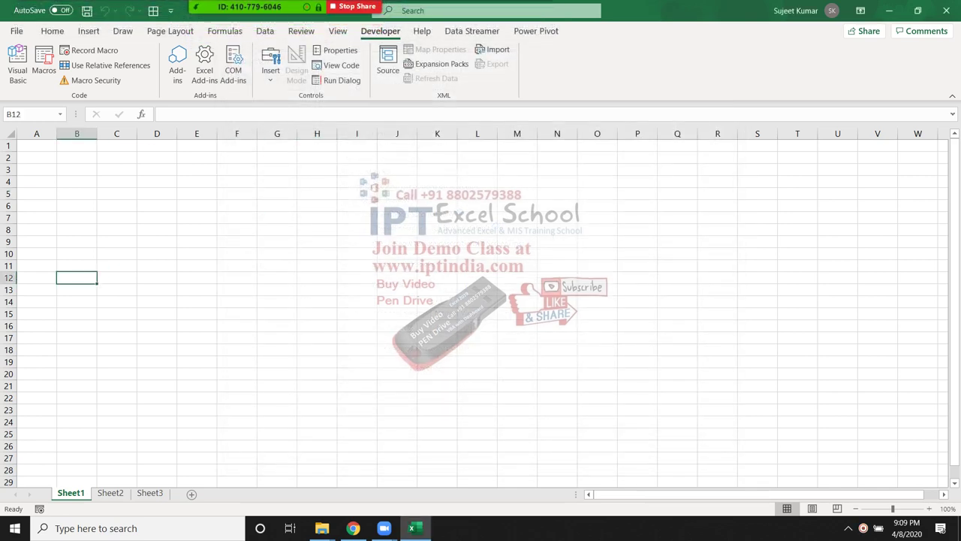
pyautogui.click(36, 157)
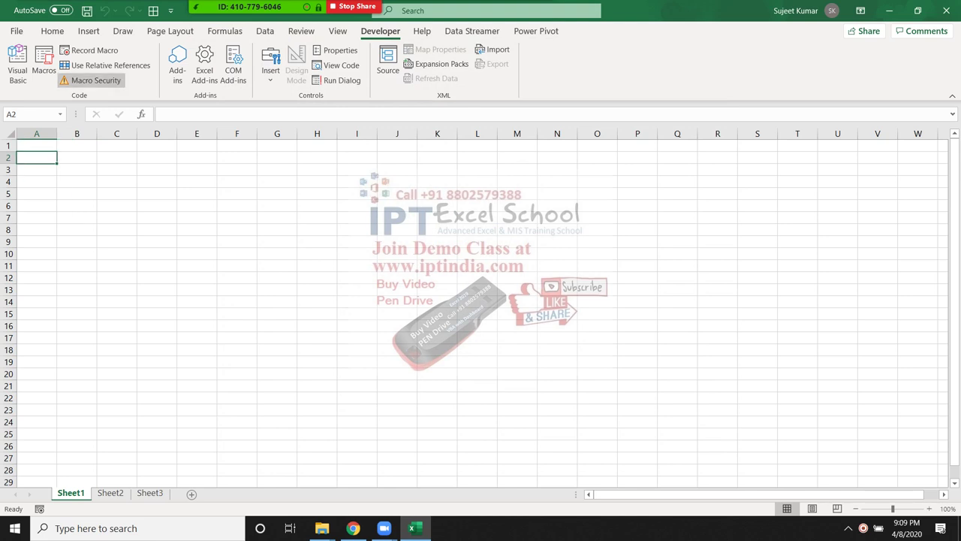
pyautogui.click(92, 79)
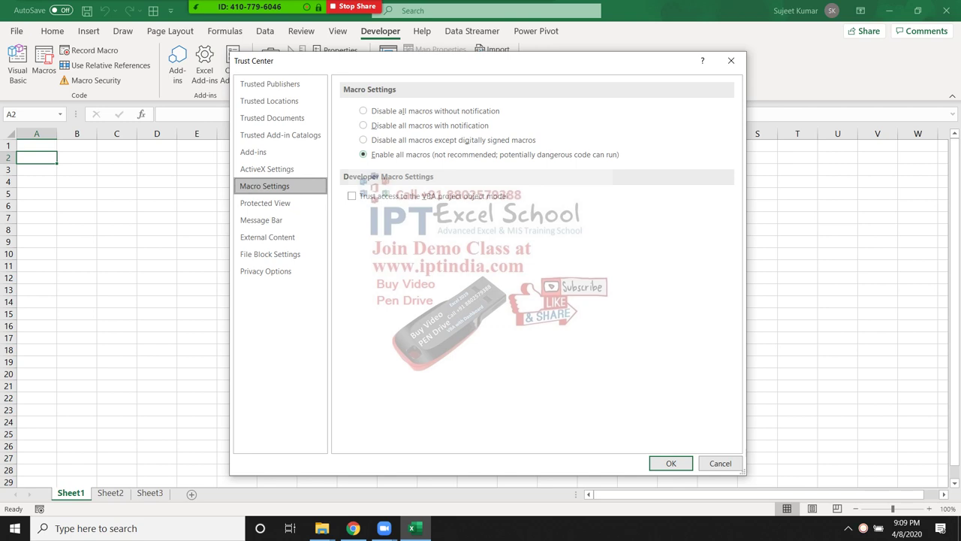
pyautogui.click(364, 125)
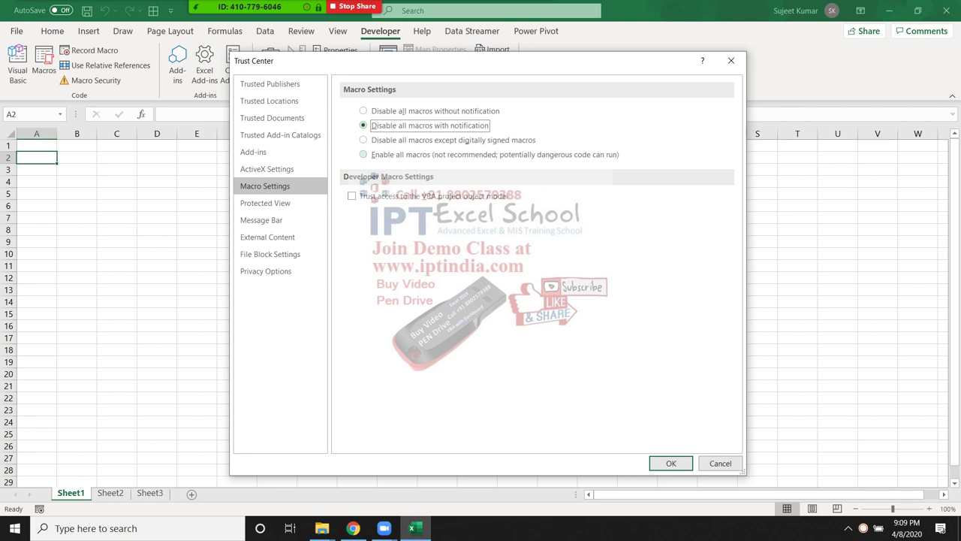
pyautogui.click(363, 154)
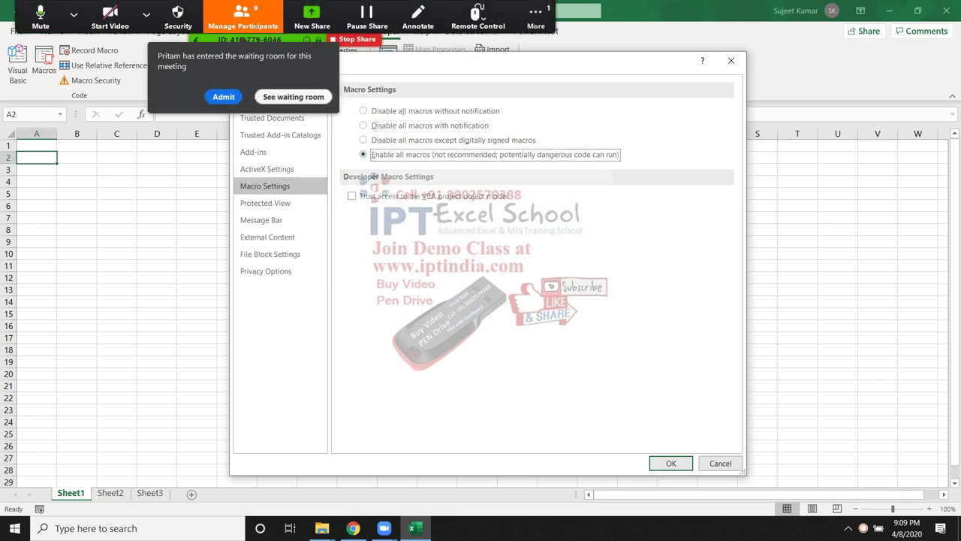
# - Look through the attendees in Zoom's Participants list, then close it
pyautogui.click(242, 15)
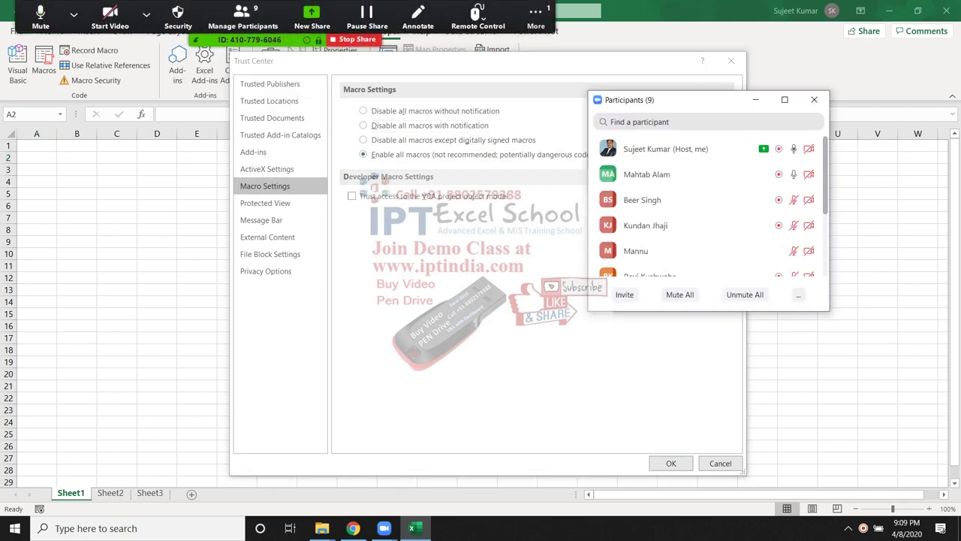
pyautogui.scroll(-3, 709, 206)
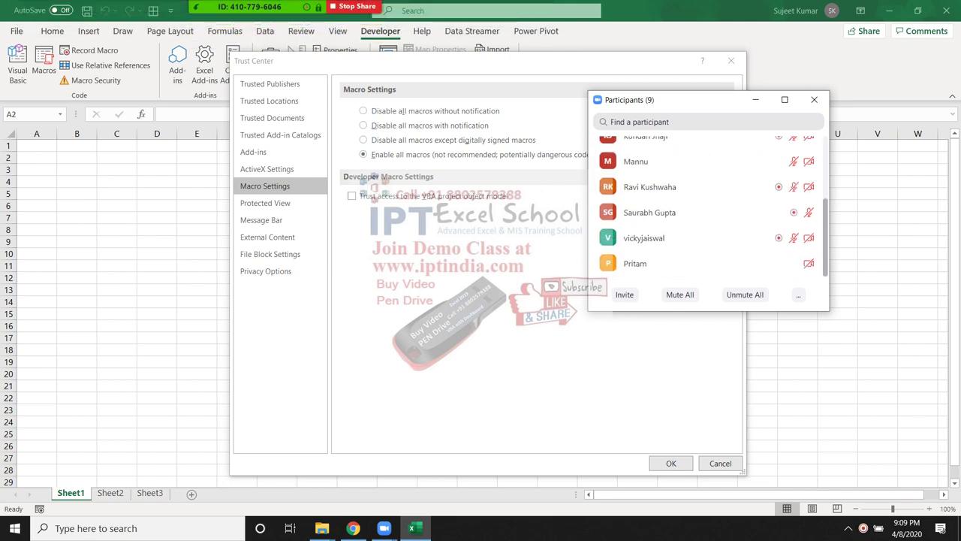
pyautogui.scroll(1, 710, 206)
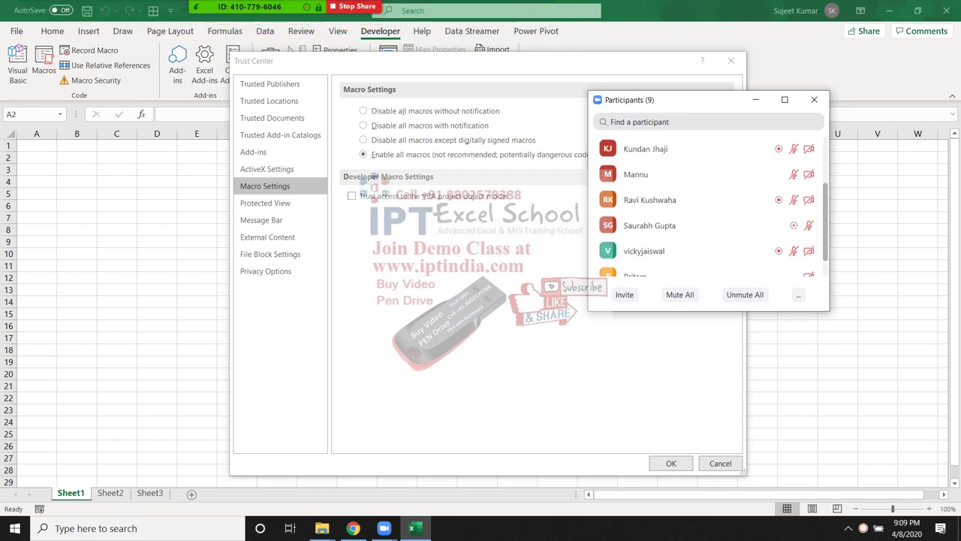
pyautogui.scroll(2, 709, 199)
pyautogui.scroll(-3, 710, 238)
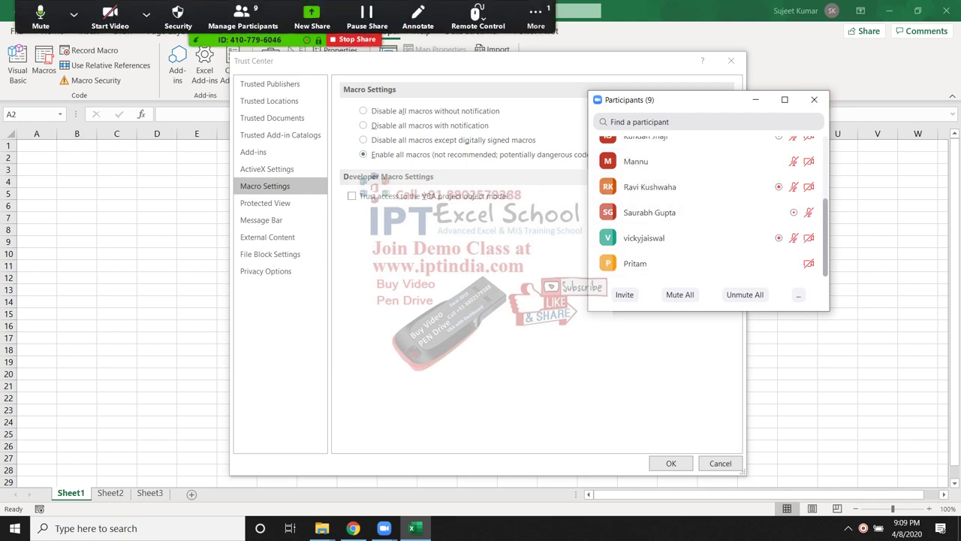
pyautogui.scroll(3, 709, 207)
pyautogui.scroll(1, 709, 207)
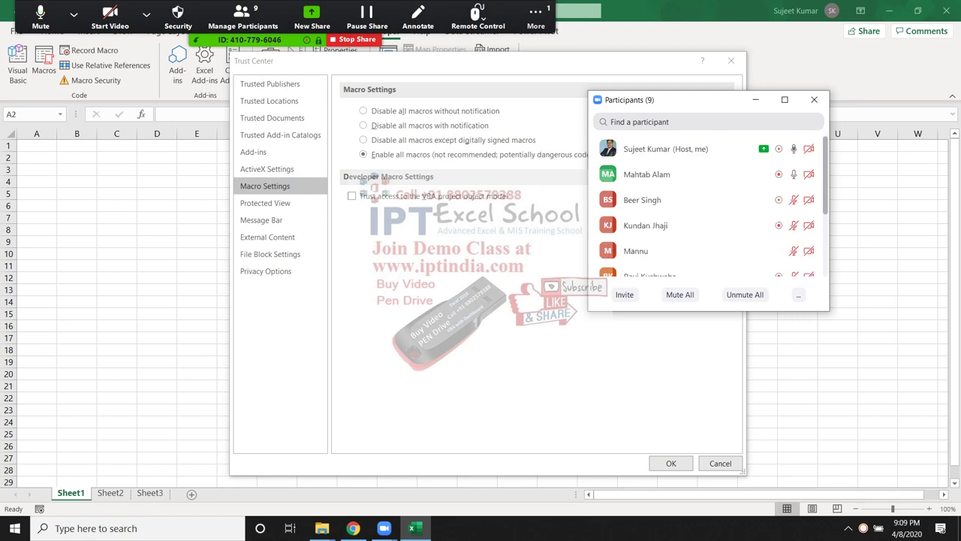
pyautogui.scroll(-3, 709, 213)
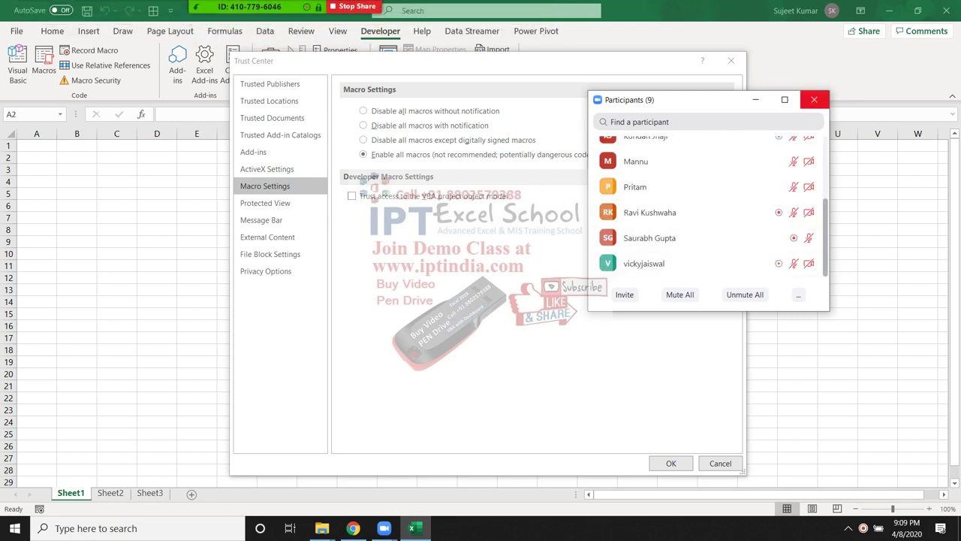
pyautogui.moveTo(705, 263)
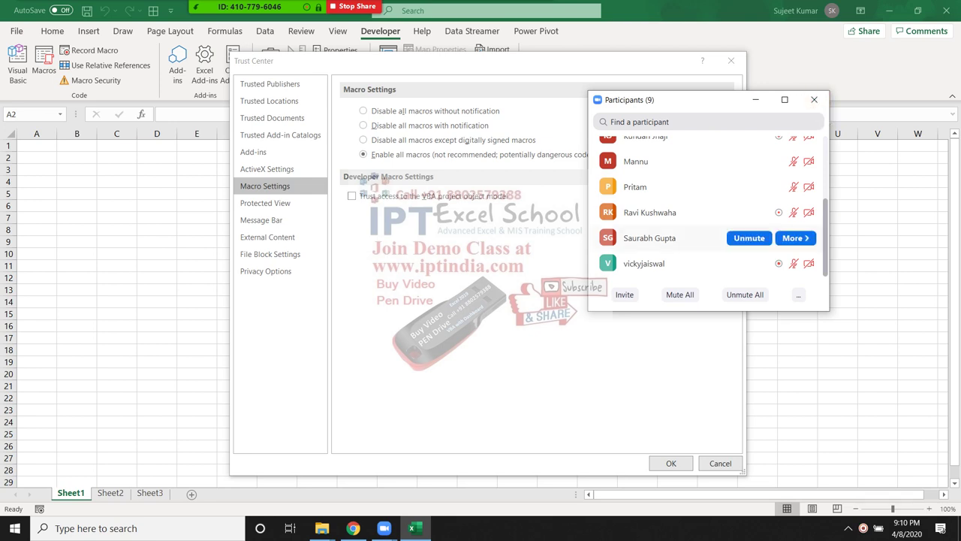
pyautogui.click(814, 99)
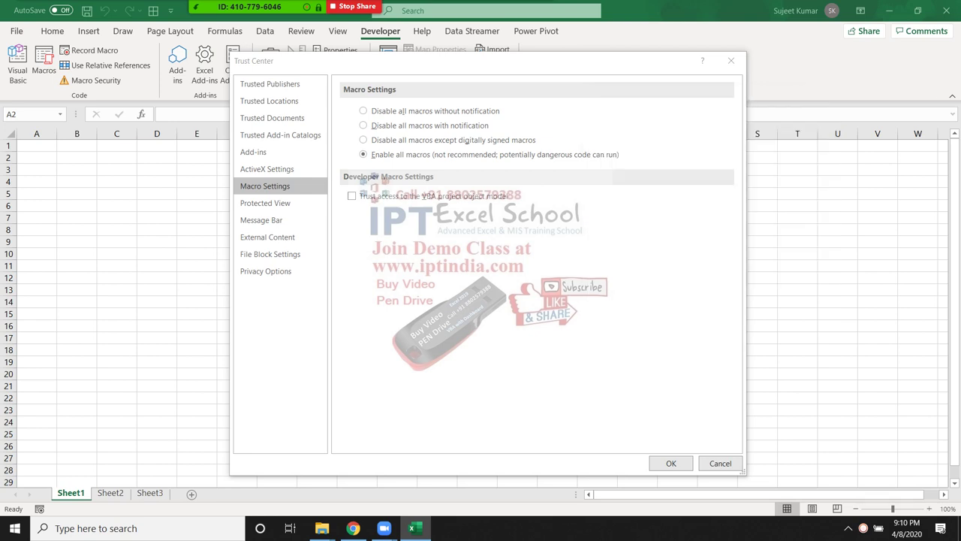
pyautogui.click(242, 18)
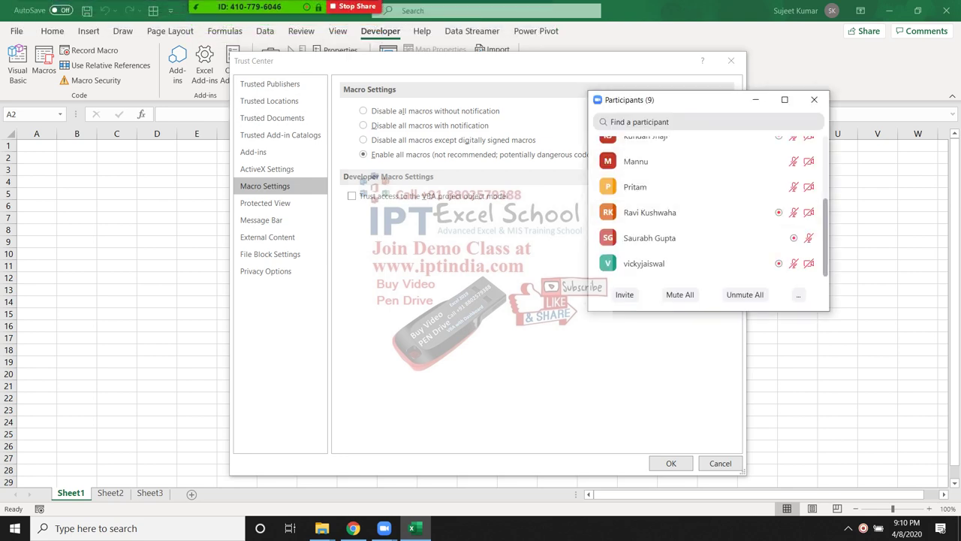
pyautogui.scroll(3, 710, 210)
pyautogui.click(814, 99)
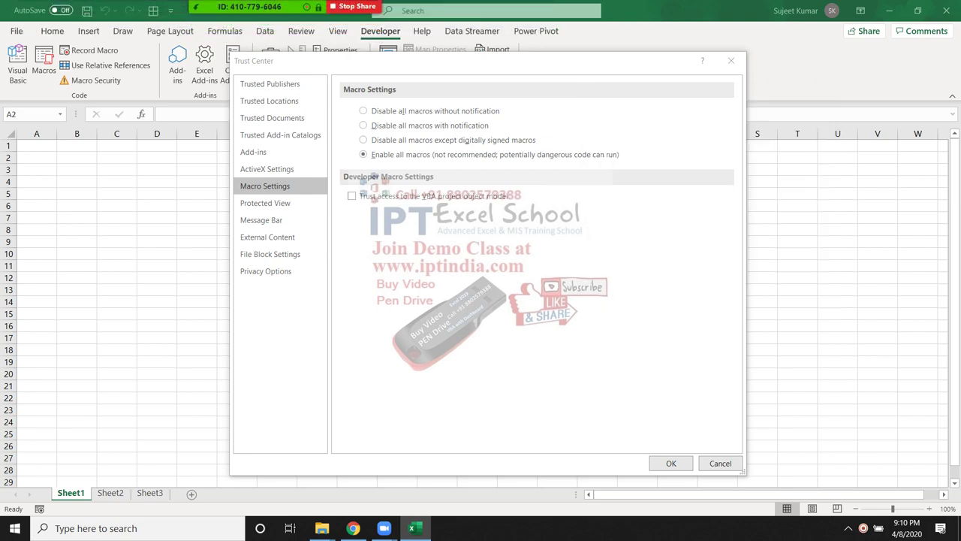
# - Look through Zoom's Security, More and Chat meeting options
pyautogui.moveTo(226, 7)
pyautogui.click(178, 17)
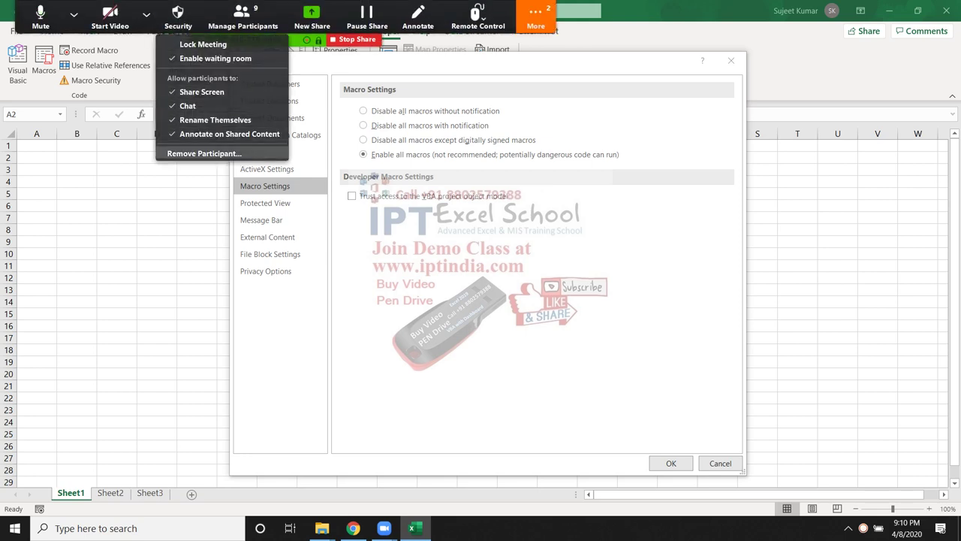
pyautogui.click(536, 18)
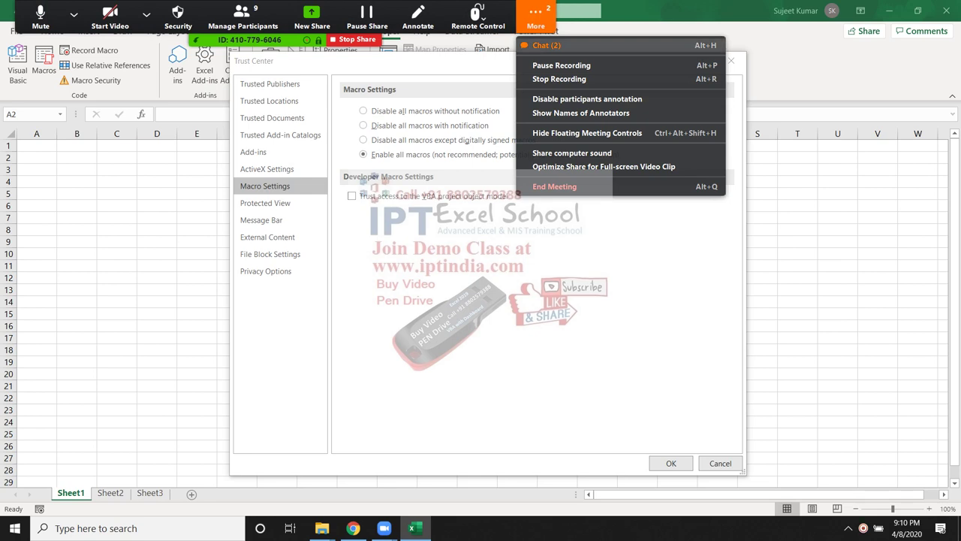
pyautogui.click(546, 45)
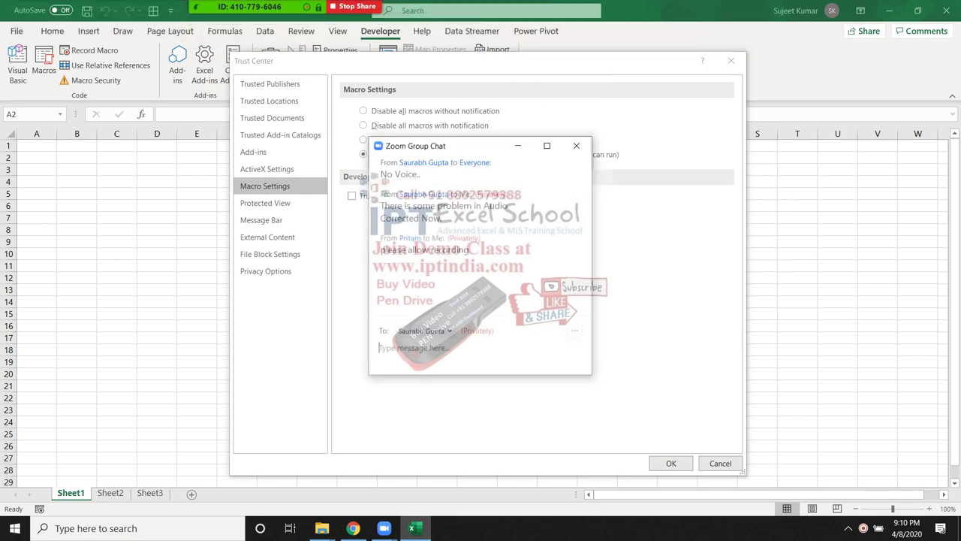
pyautogui.click(576, 145)
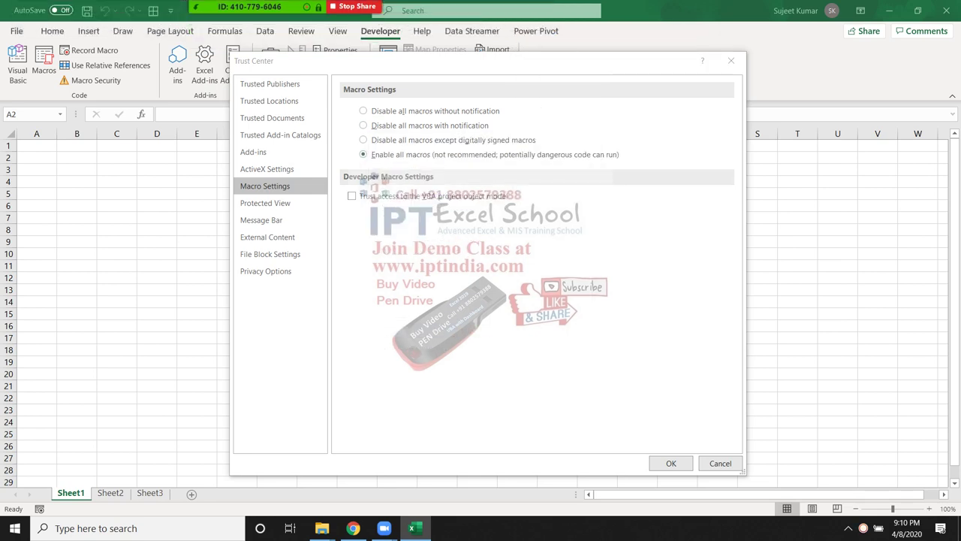
# - Reopen Participants and give one participant Allow Record permission
pyautogui.click(243, 18)
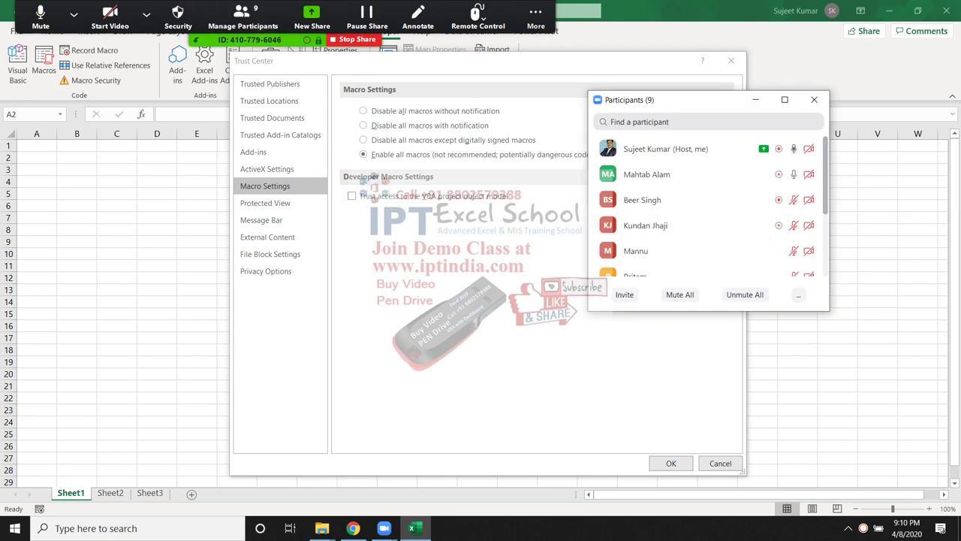
pyautogui.scroll(-1, 713, 206)
pyautogui.scroll(-2, 713, 207)
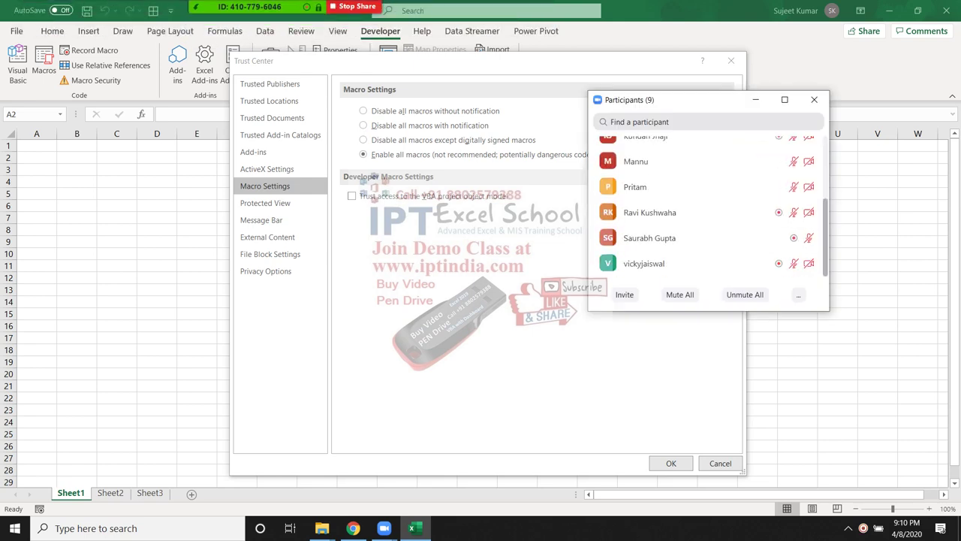
pyautogui.click(795, 187)
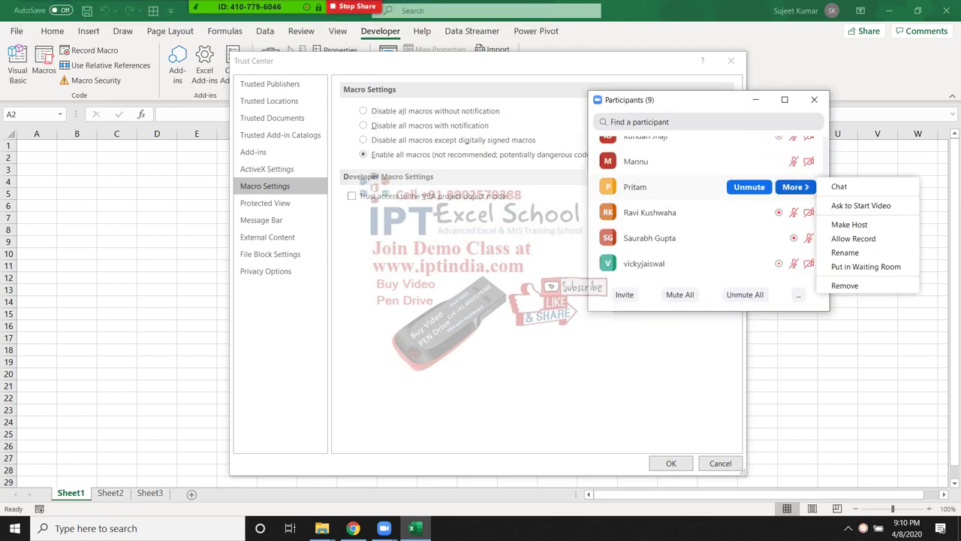
pyautogui.click(853, 238)
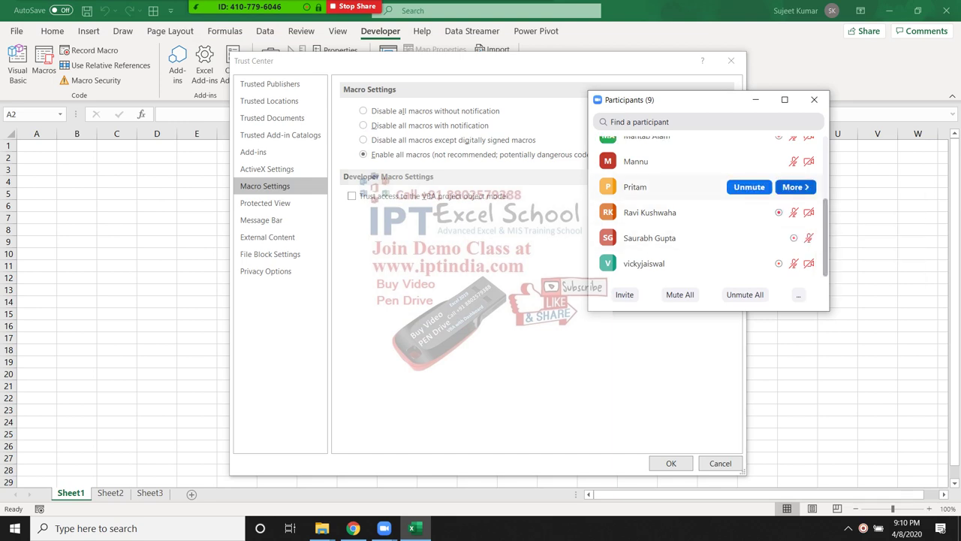
# - Close Zoom Participants, enable 'Trust access to the VBA project object model', and confirm with OK
pyautogui.click(814, 99)
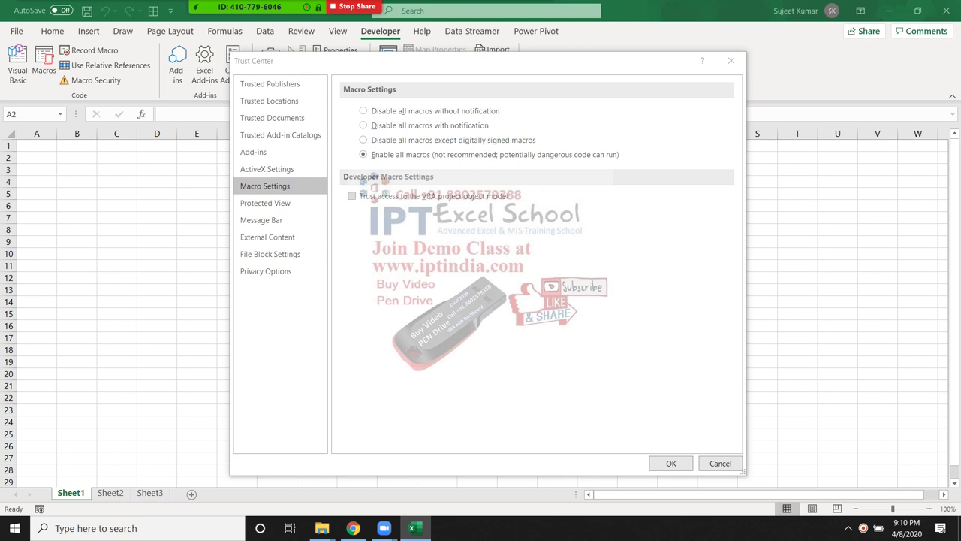
pyautogui.click(351, 196)
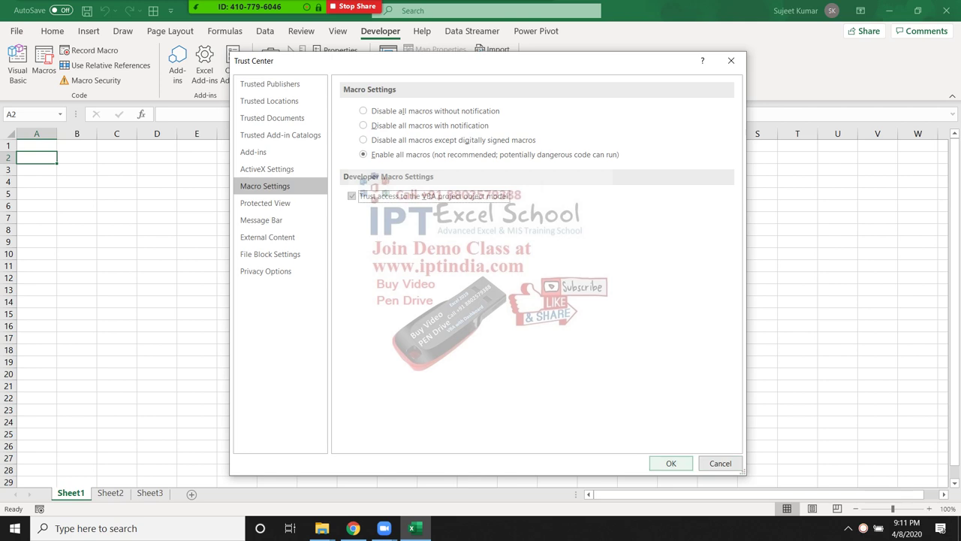
pyautogui.click(671, 463)
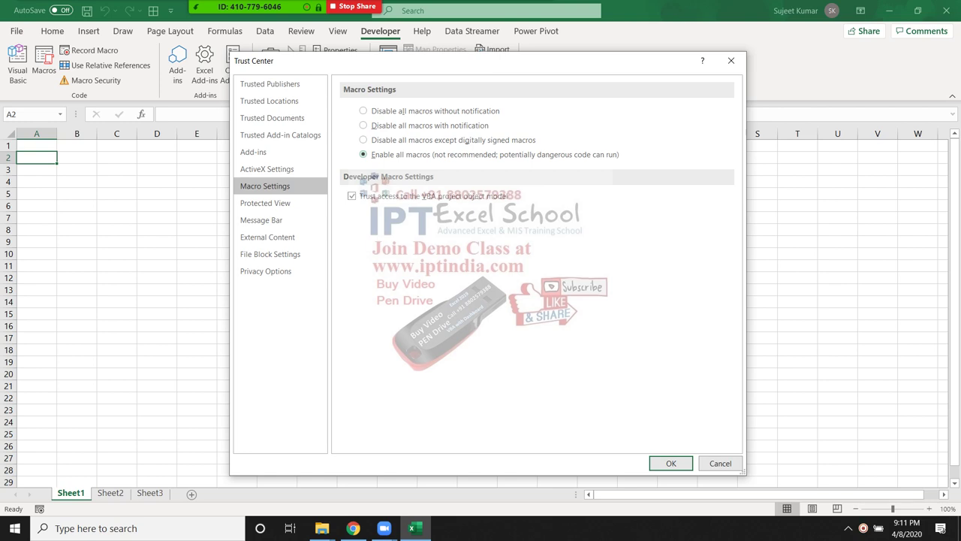
pyautogui.click(670, 462)
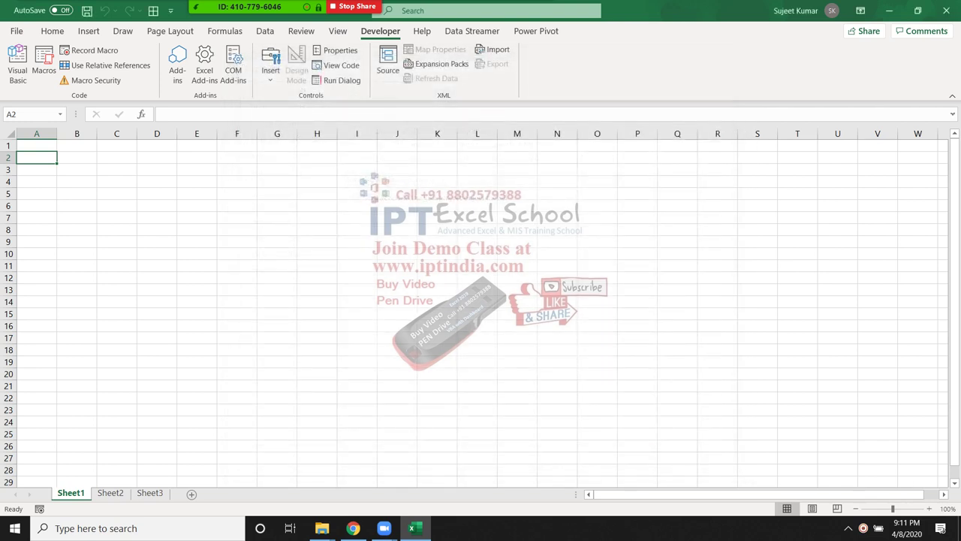
pyautogui.click(438, 277)
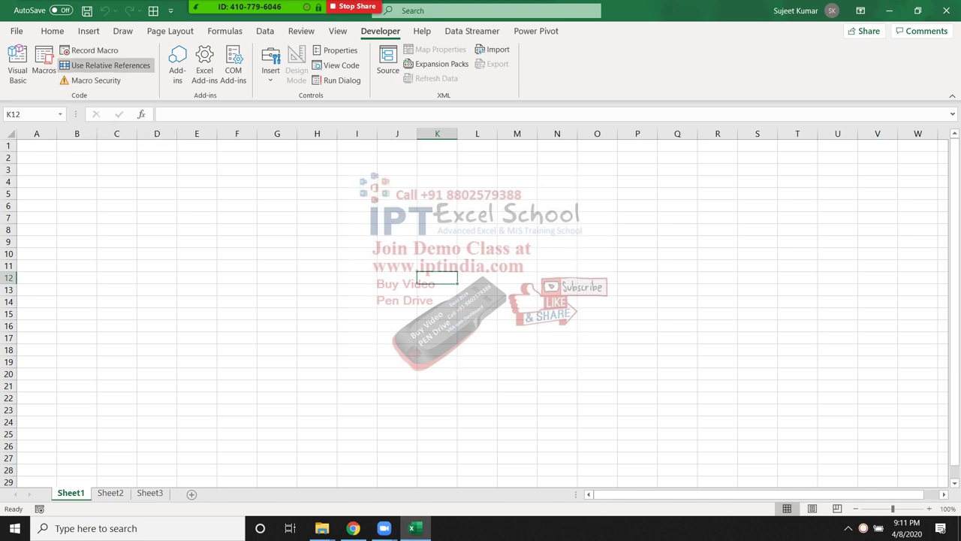
pyautogui.click(95, 80)
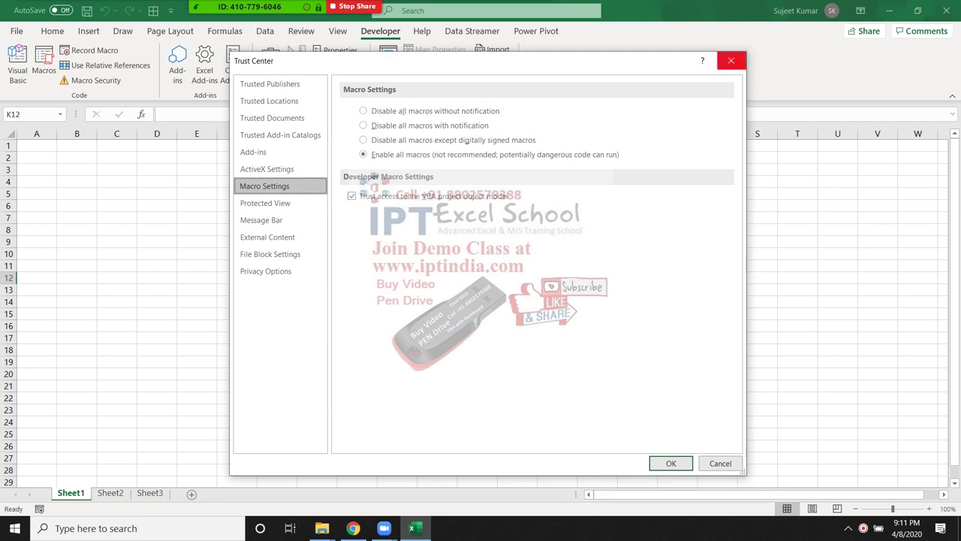
pyautogui.click(731, 60)
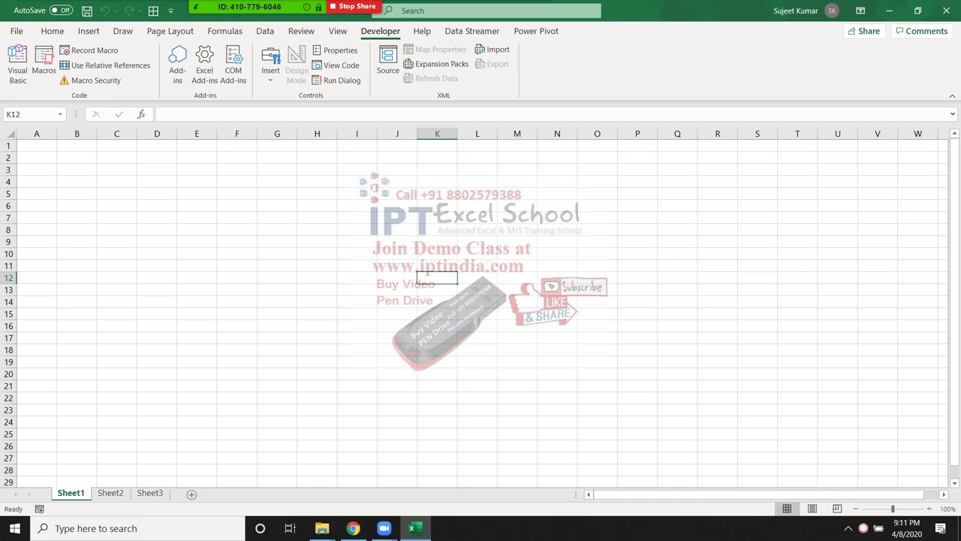
# - Select cells D7, B2, A1, B3, E1 and E3, then go to the File backstage Home page
pyautogui.click(157, 217)
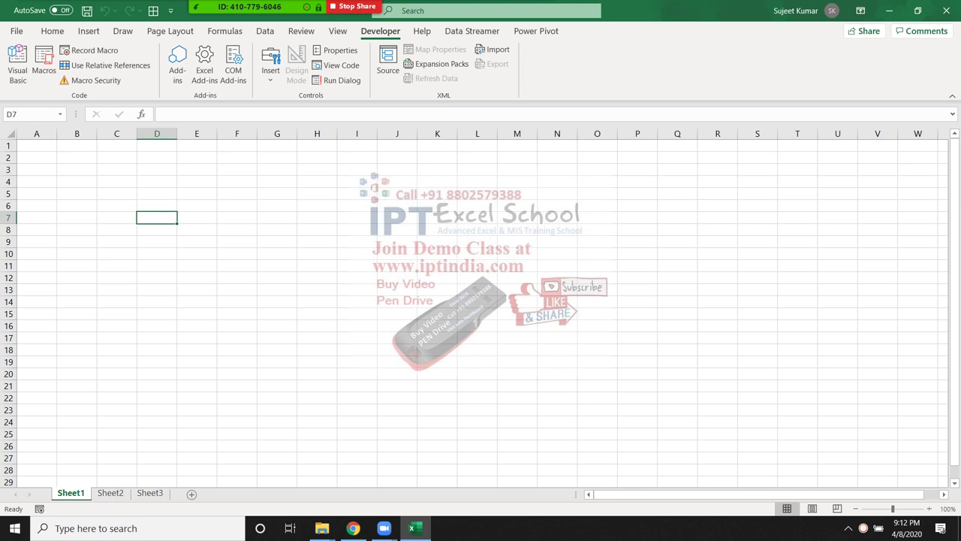
pyautogui.click(76, 157)
pyautogui.click(36, 145)
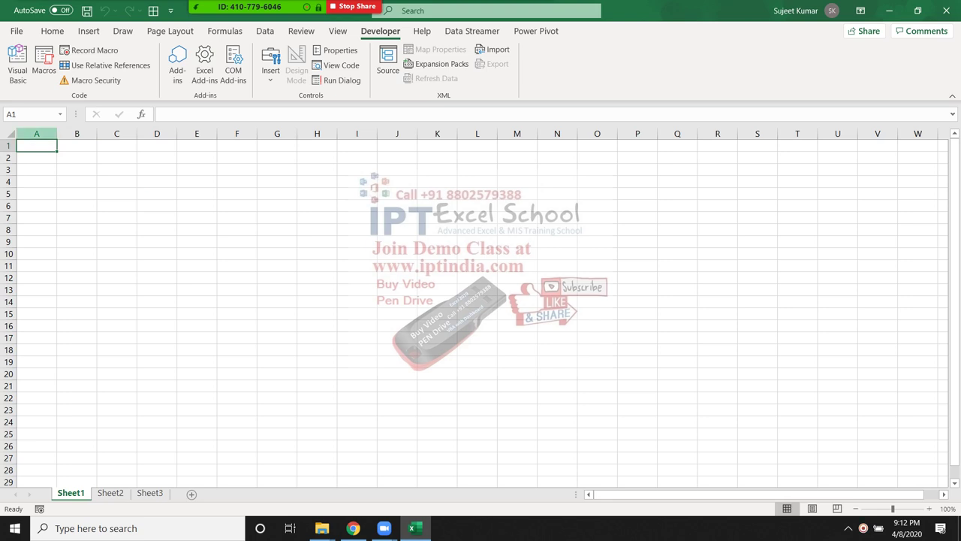
pyautogui.click(43, 65)
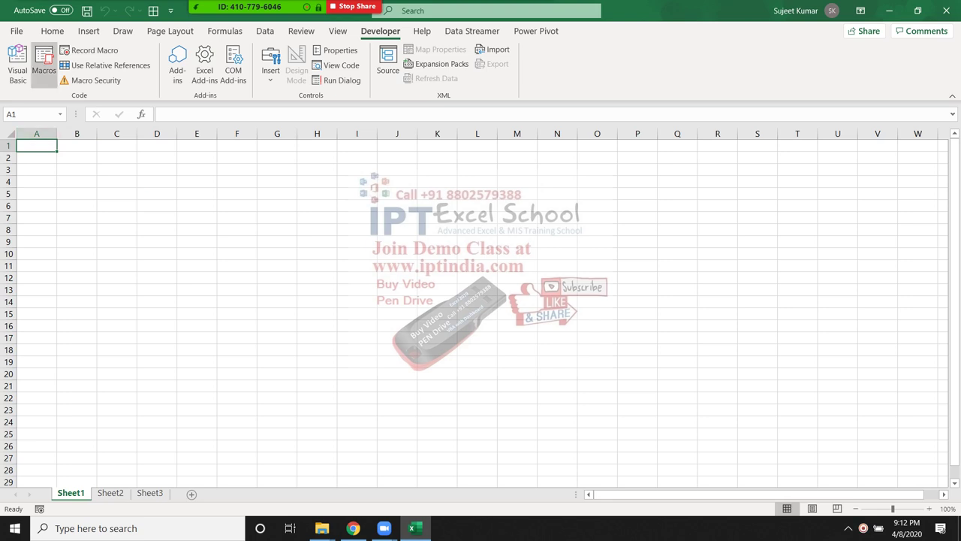
pyautogui.click(77, 169)
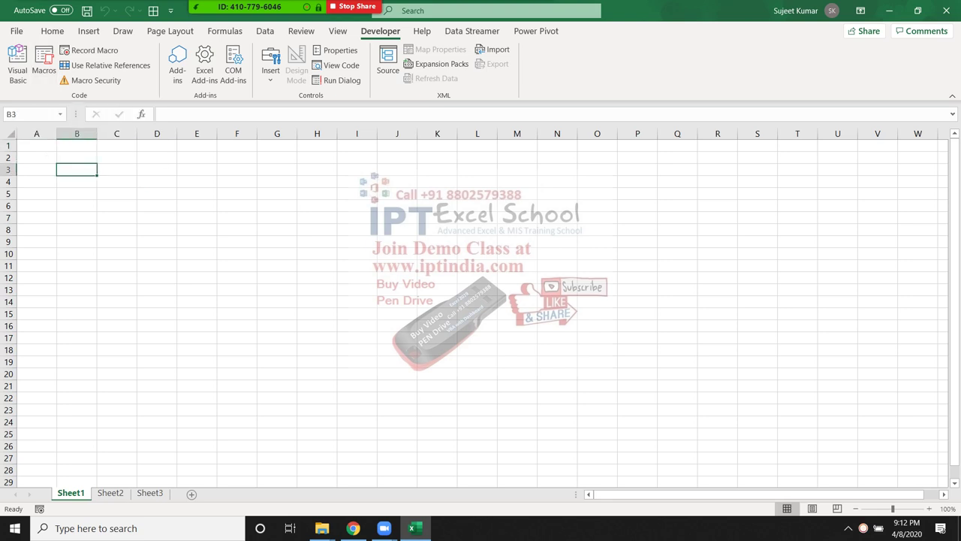
pyautogui.click(197, 145)
pyautogui.click(317, 157)
pyautogui.click(197, 169)
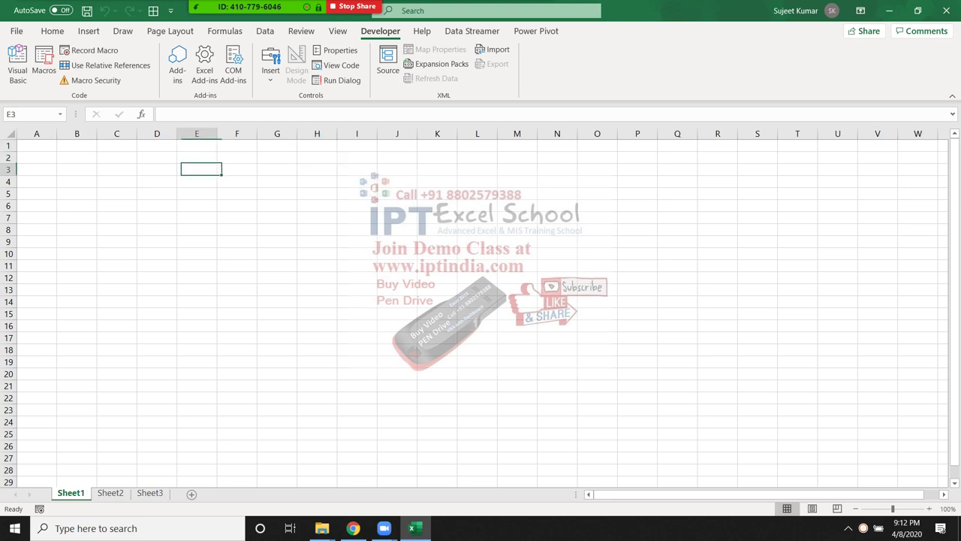
pyautogui.click(16, 31)
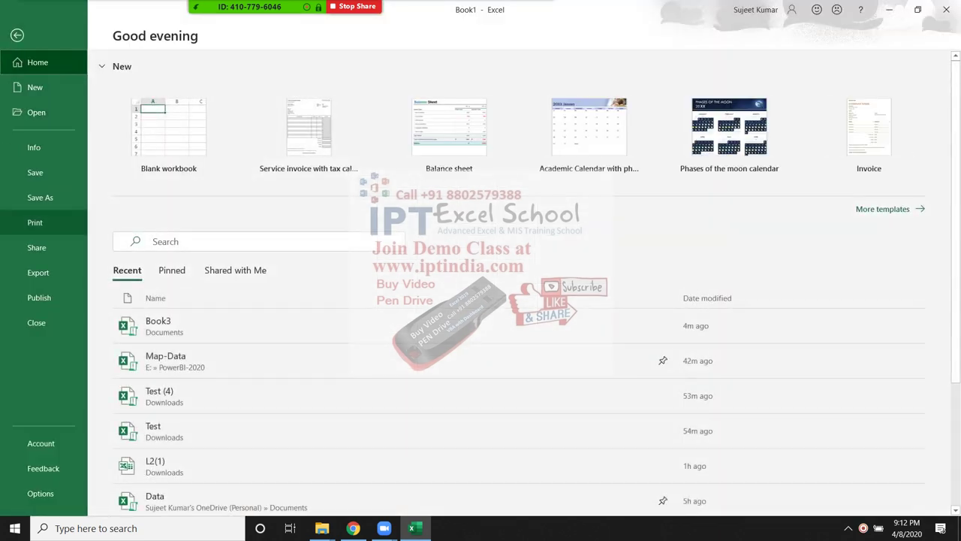
# - Start Save As, browse for a folder, then cancel the save dialog
pyautogui.click(40, 197)
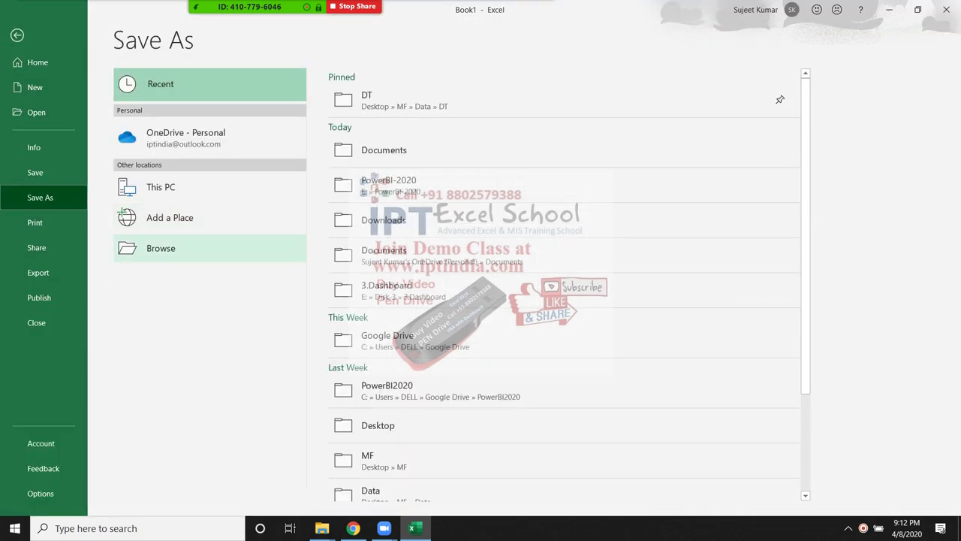
pyautogui.click(161, 248)
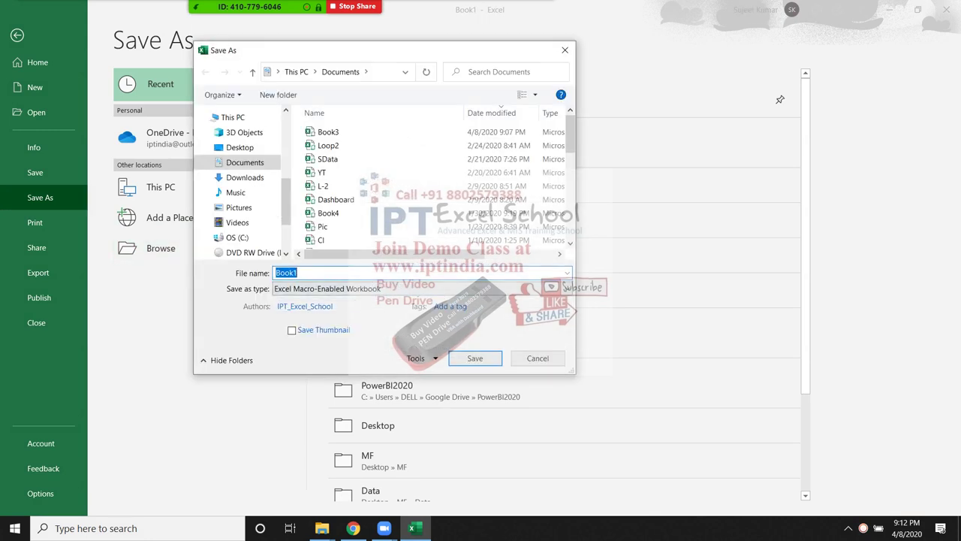
pyautogui.press('Escape')
# - Check on the Options Save page that Excel Macro-Enabled Workbook is the default format, then close Options
pyautogui.click(40, 494)
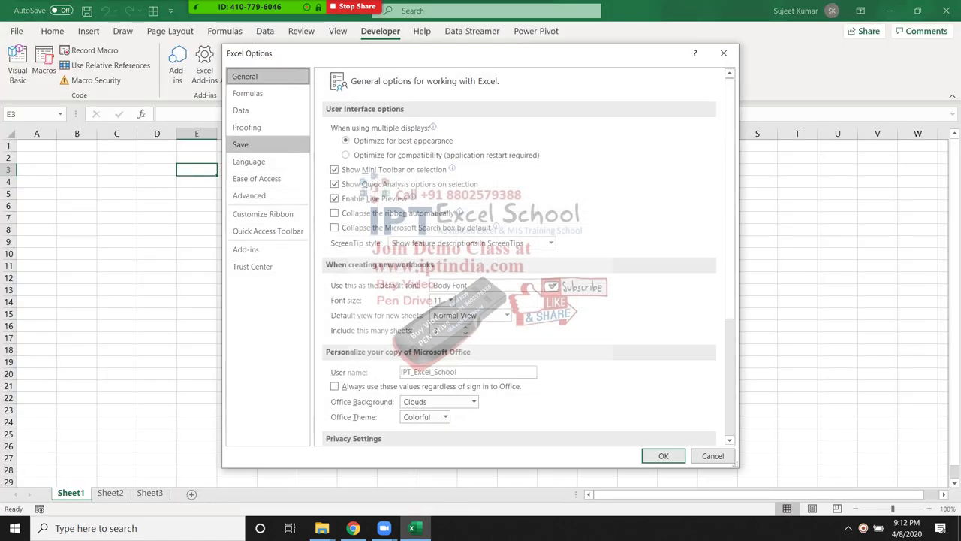
pyautogui.click(249, 195)
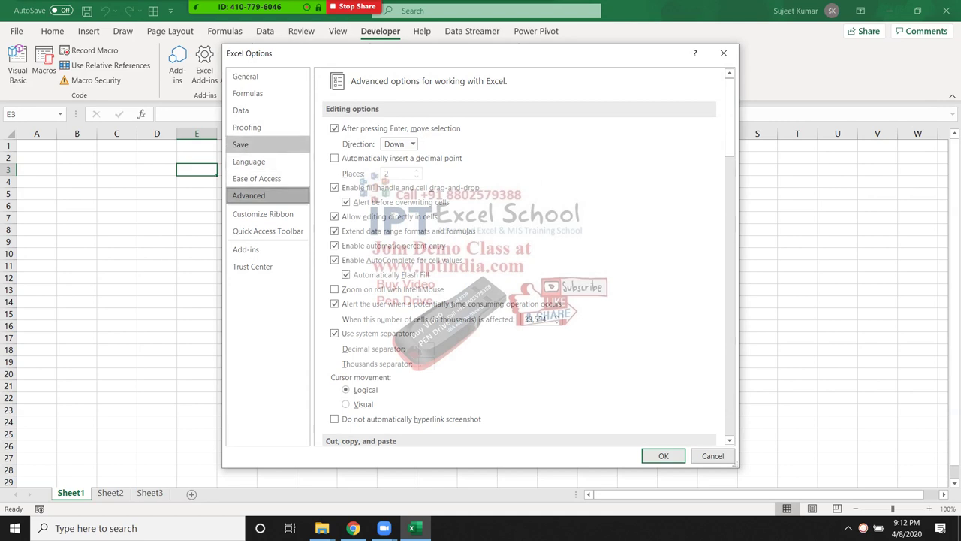
pyautogui.click(240, 144)
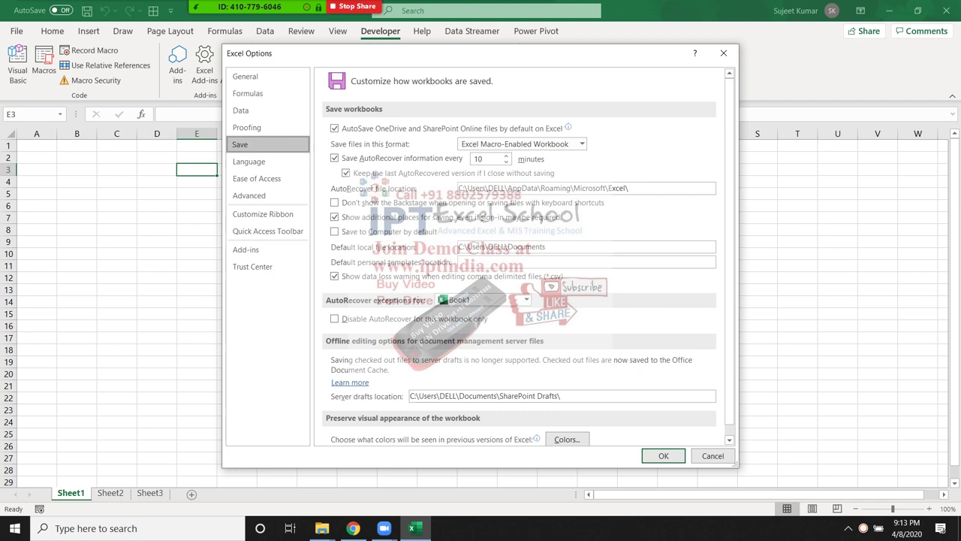
pyautogui.click(723, 52)
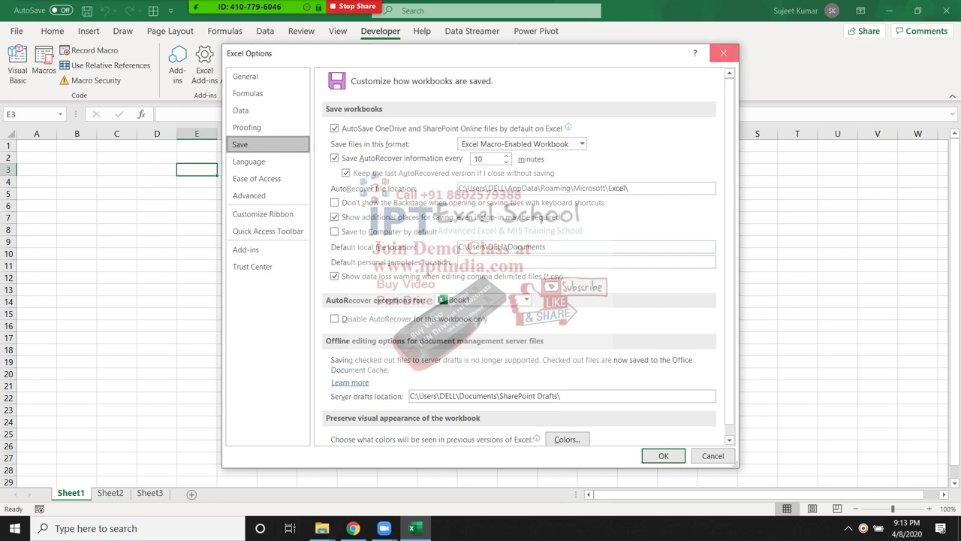
pyautogui.click(317, 181)
# - Select A1 on the empty sheet and bring up Zoom's Participants panel listing 8 attendees
pyautogui.click(77, 145)
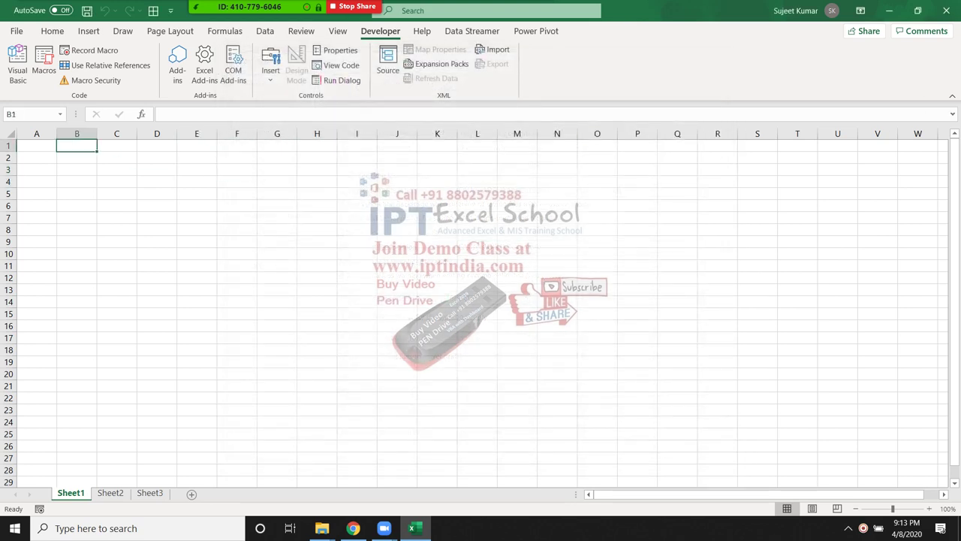
pyautogui.click(36, 145)
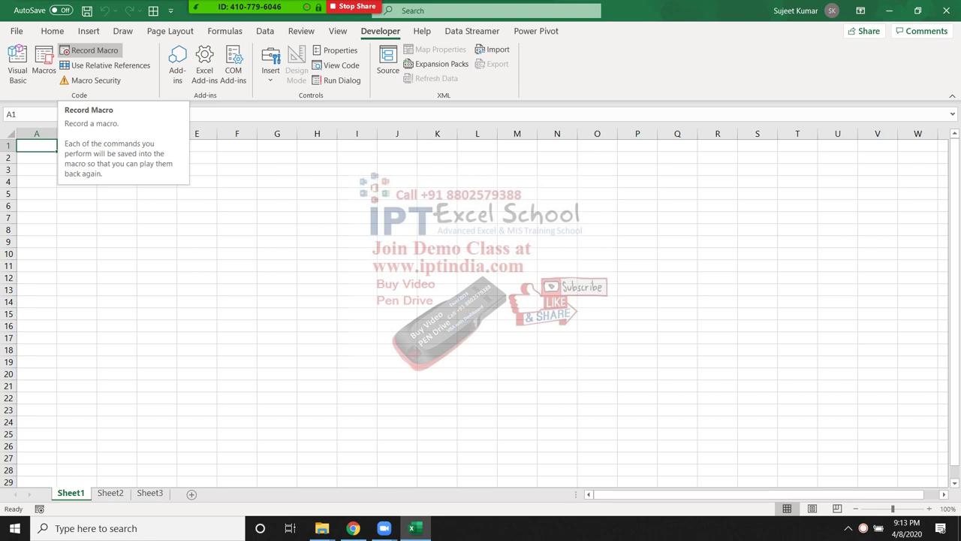
pyautogui.moveTo(248, 6)
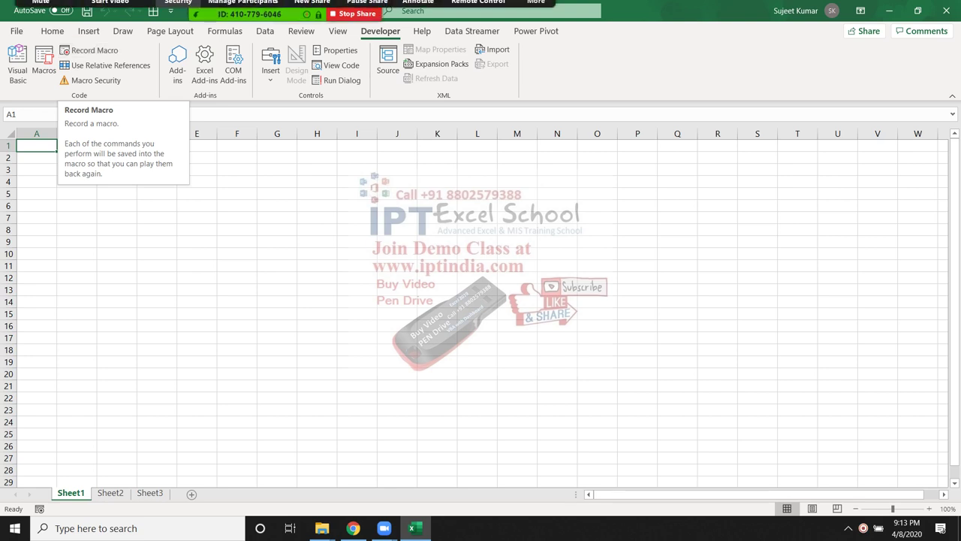
pyautogui.click(242, 15)
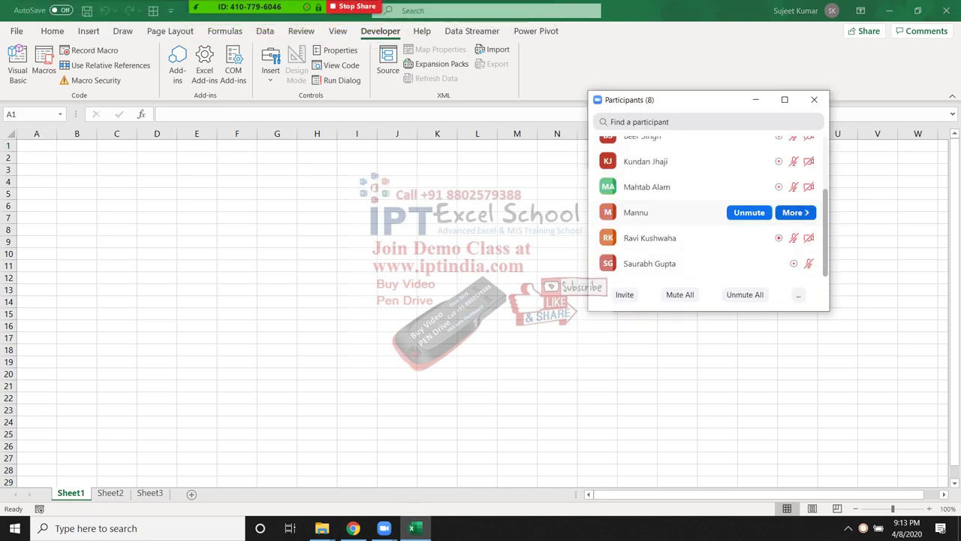
# - Turn one participant's recording permission off, then set it back to Allow Record
pyautogui.scroll(3, 708, 210)
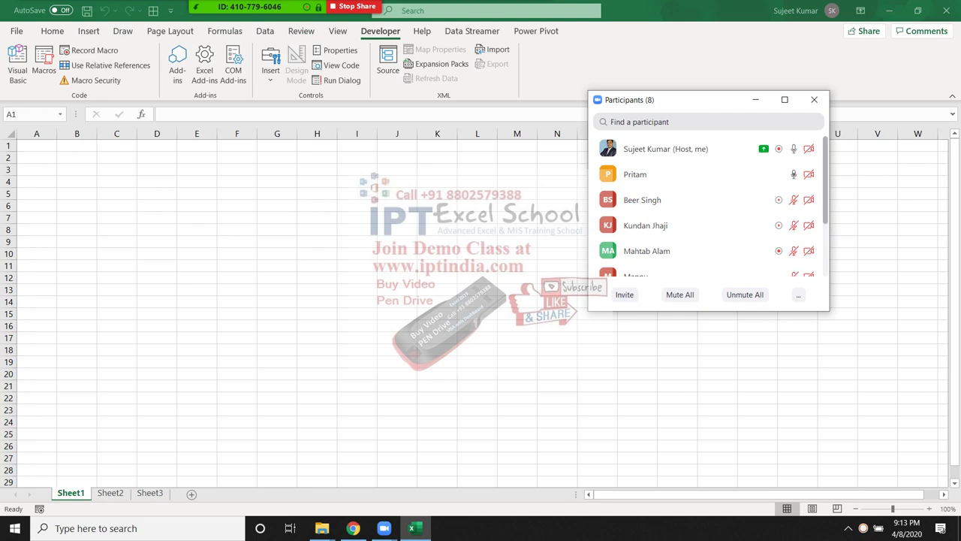
pyautogui.moveTo(690, 174)
pyautogui.click(795, 174)
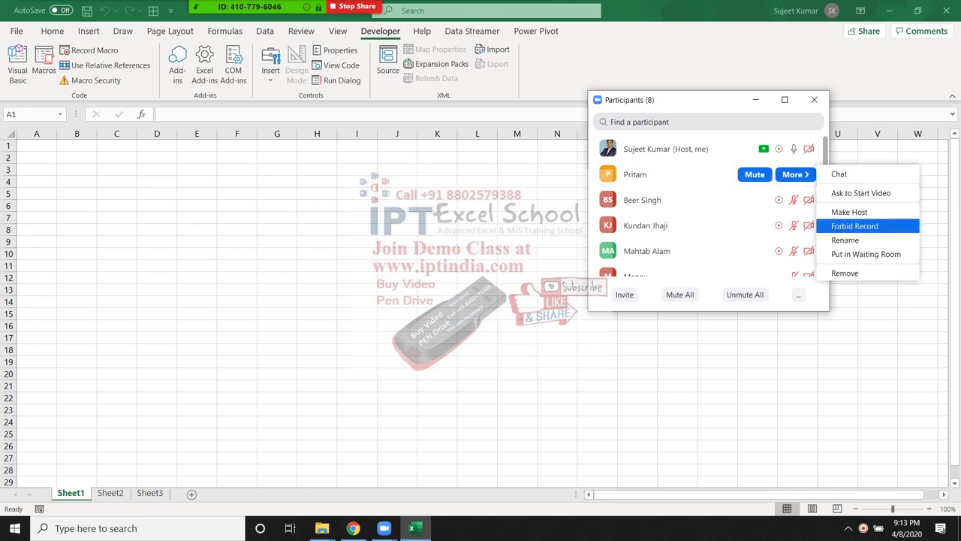
pyautogui.click(854, 226)
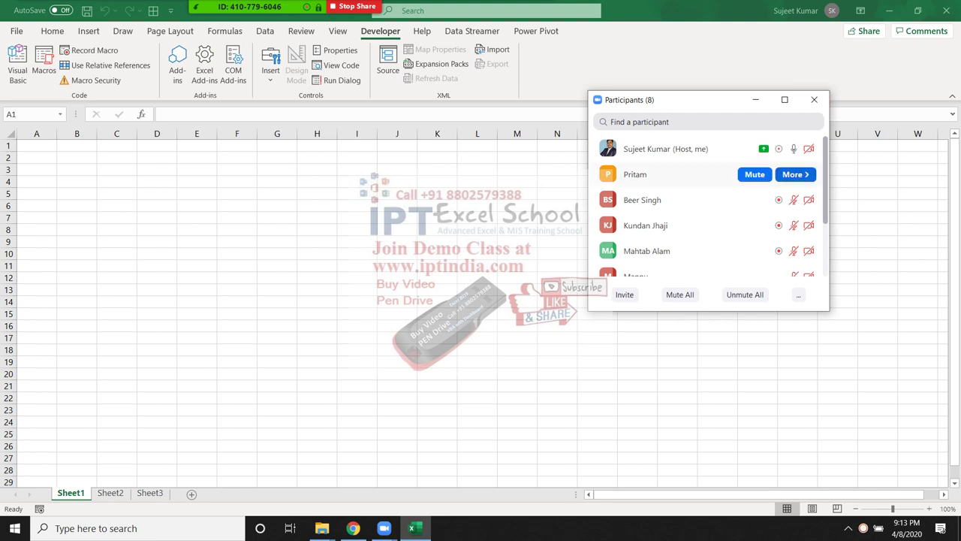
pyautogui.click(795, 174)
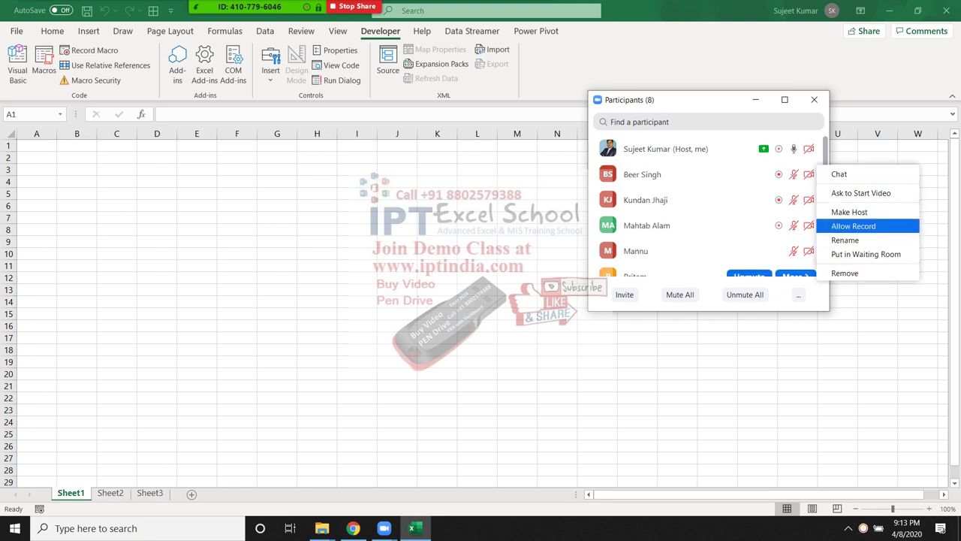
pyautogui.click(853, 226)
# - Check another participant's options without changes, then close the Participants list
pyautogui.moveTo(795, 174)
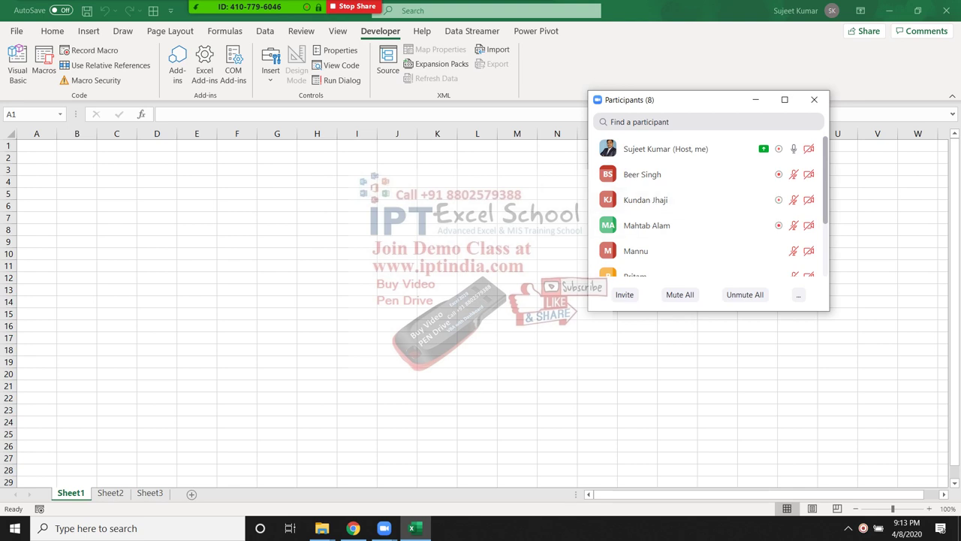
pyautogui.moveTo(751, 225)
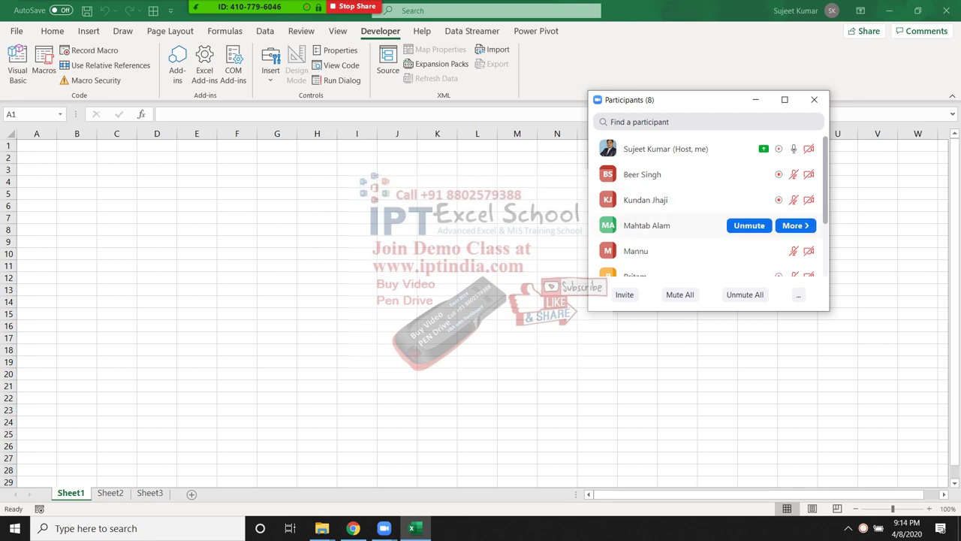
pyautogui.scroll(-2, 751, 226)
pyautogui.click(795, 264)
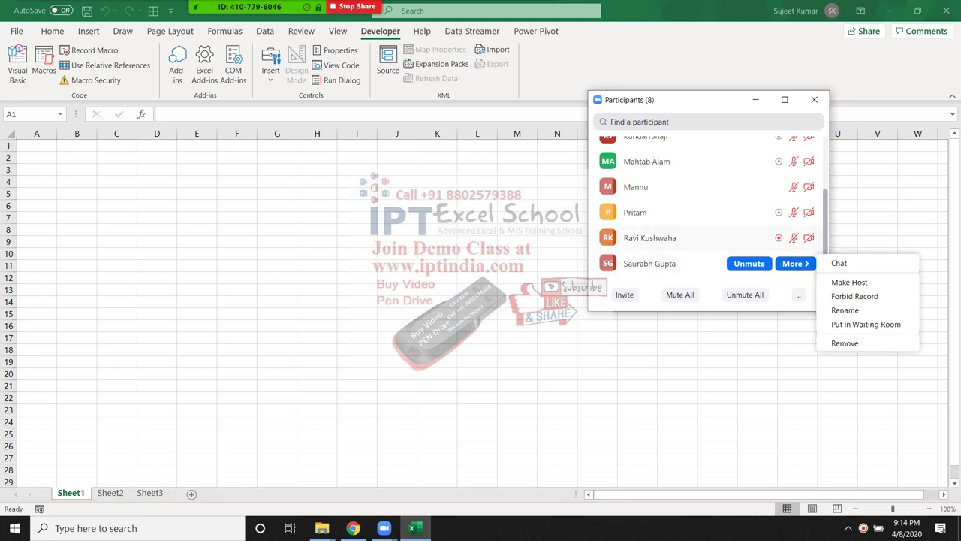
pyautogui.press('Escape')
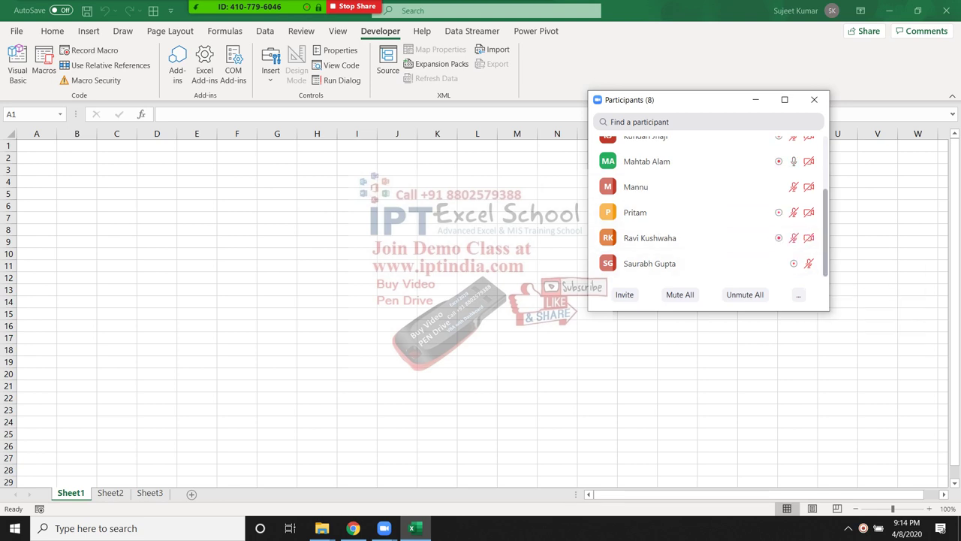
pyautogui.click(814, 100)
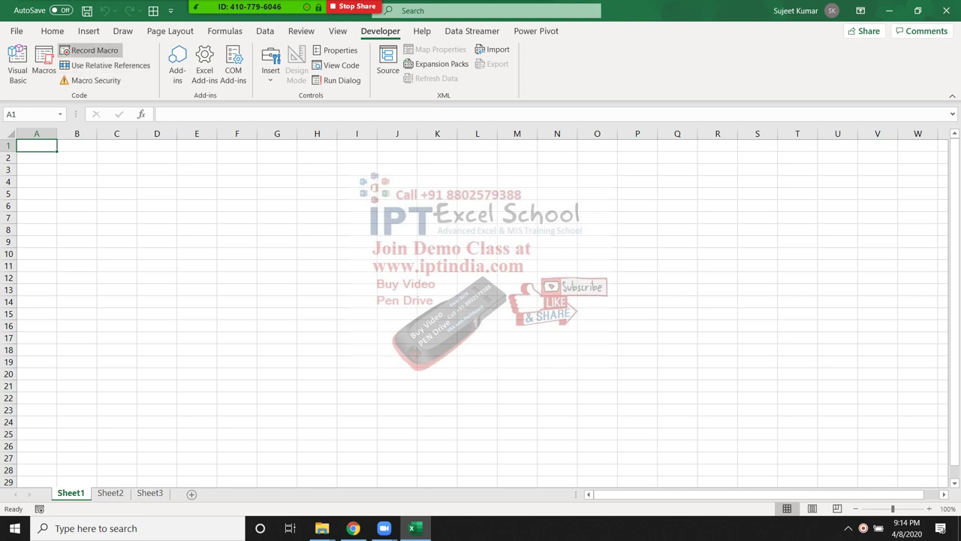
# - Confirm the macro list is empty, then start recording Macro1 from cell F8
pyautogui.click(44, 64)
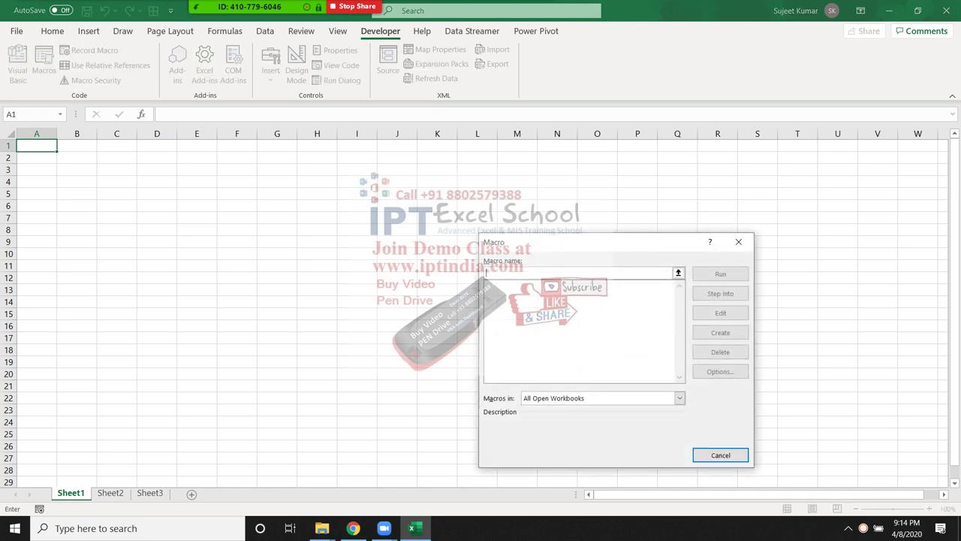
pyautogui.press('Escape')
pyautogui.click(237, 230)
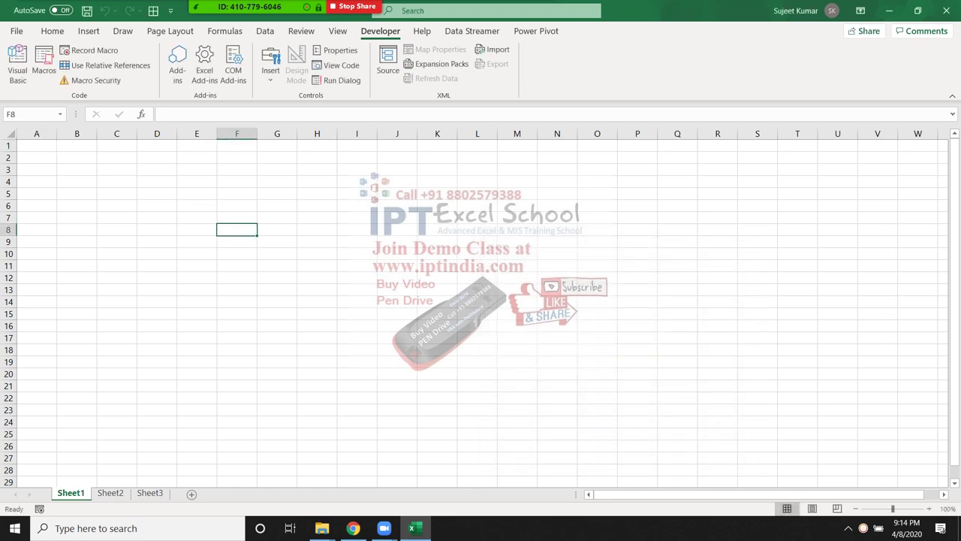
pyautogui.click(91, 51)
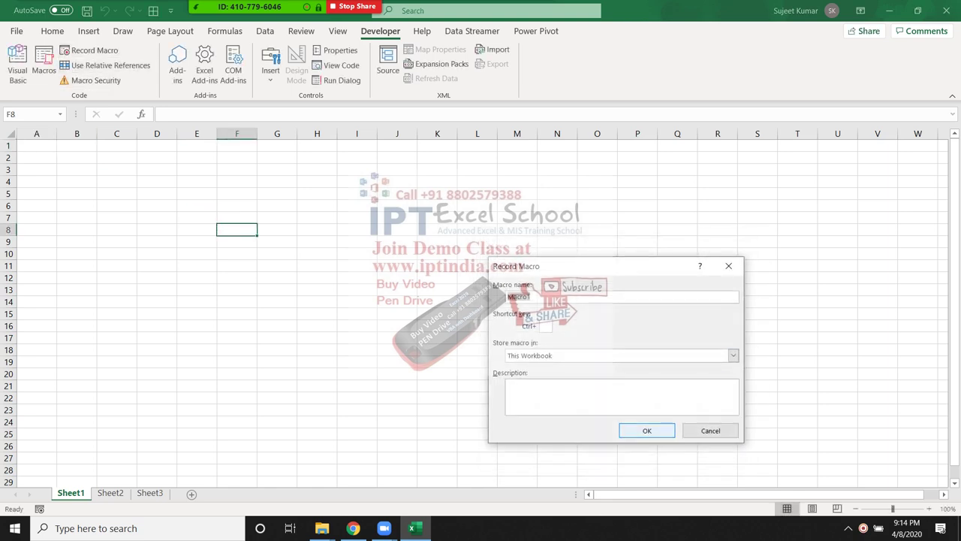
pyautogui.click(644, 426)
# - Enter headers Name, Roll and Marks in B1:D1, stop recording, and open Macro1 for editing
pyautogui.click(76, 145)
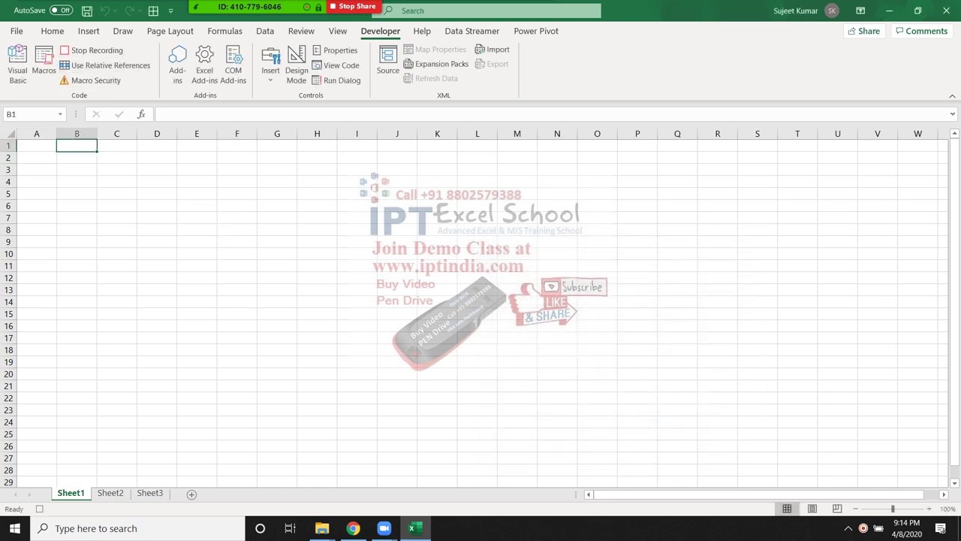
pyautogui.write('Name')
pyautogui.press('Tab')
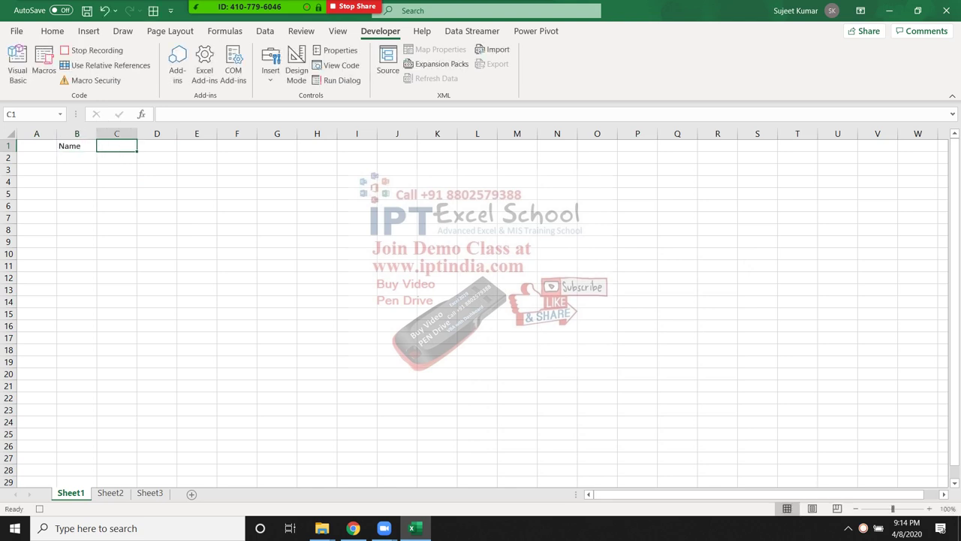
pyautogui.write('Rol')
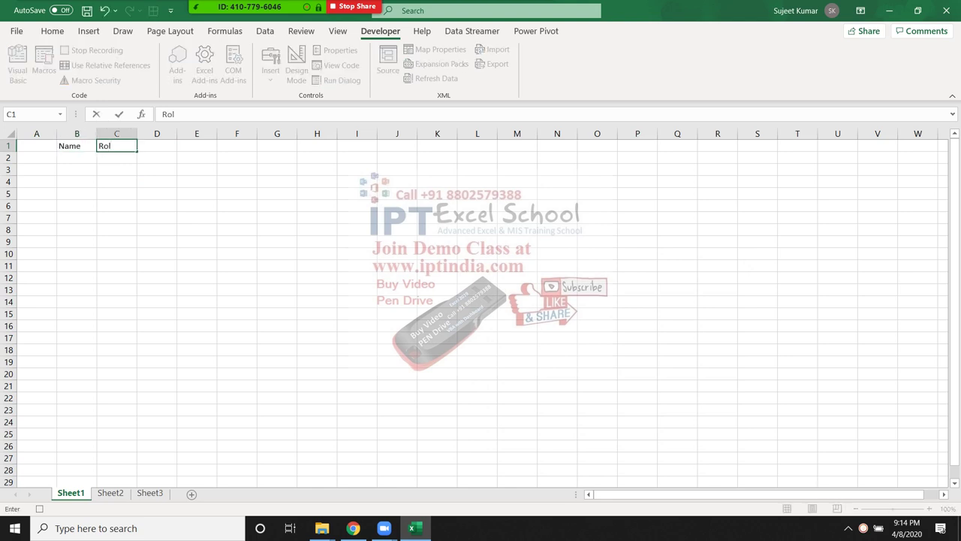
pyautogui.write('l')
pyautogui.press('Tab')
pyautogui.write('Marks')
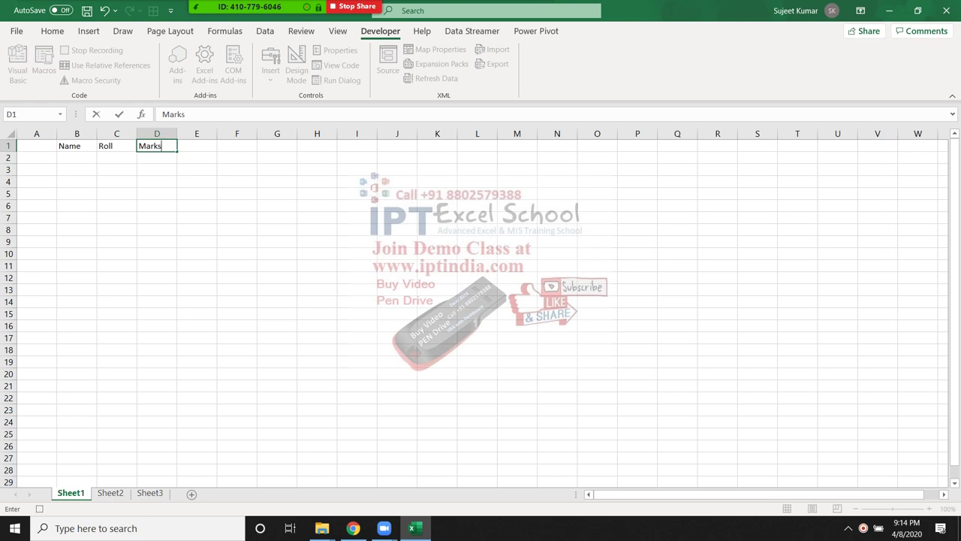
pyautogui.press('Return')
pyautogui.click(117, 205)
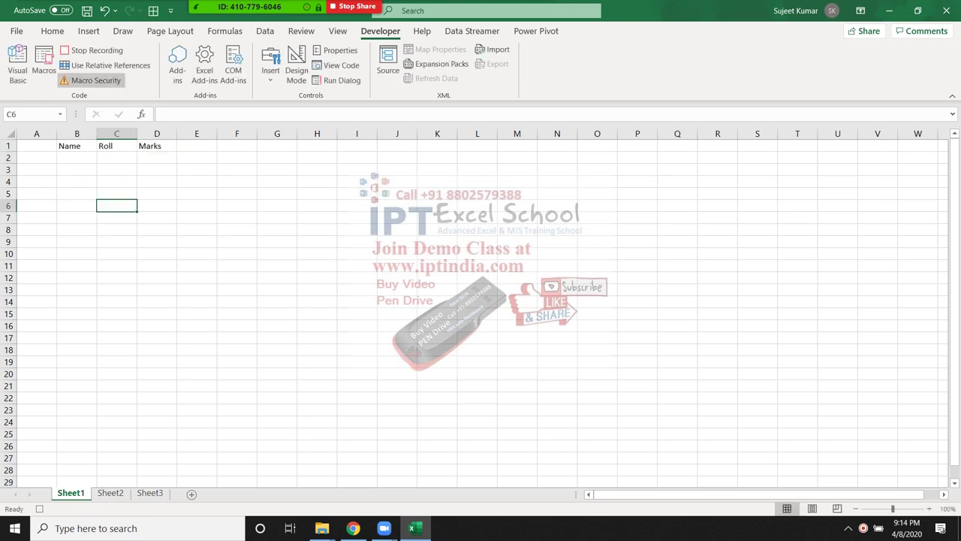
pyautogui.click(94, 50)
pyautogui.click(43, 64)
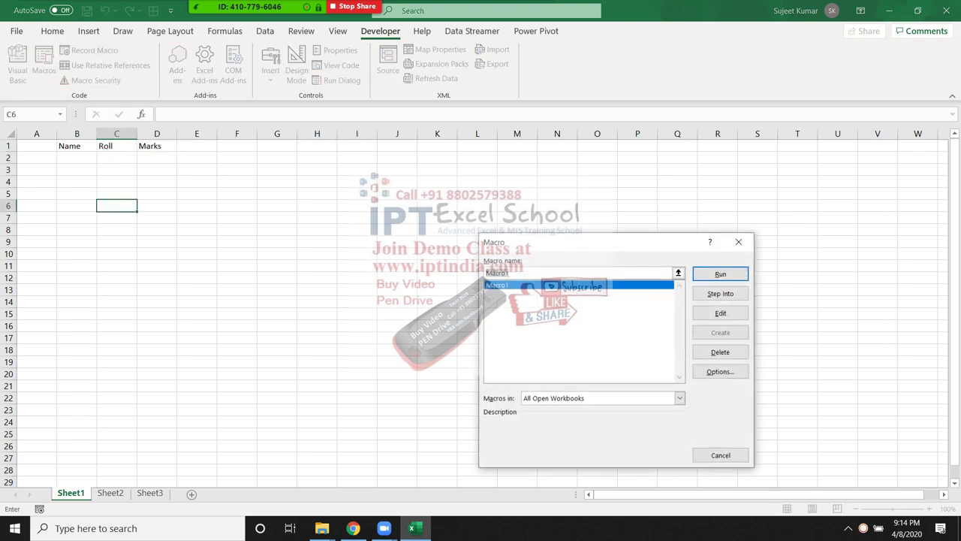
pyautogui.click(720, 313)
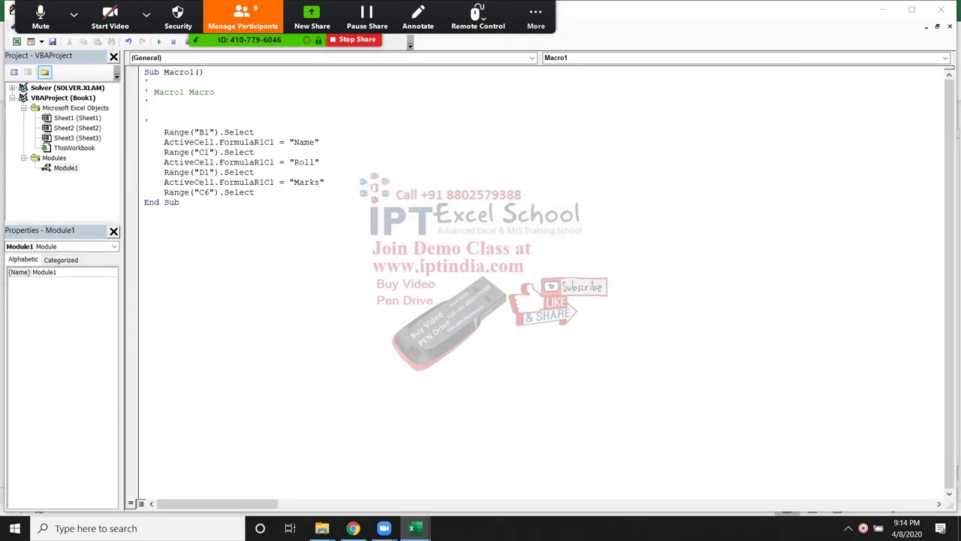
# - Highlight Macro1's recorded Range/FormulaR1C1 statements and check the newest meeting participant's options
pyautogui.moveTo(164, 131); pyautogui.dragTo(254, 192)
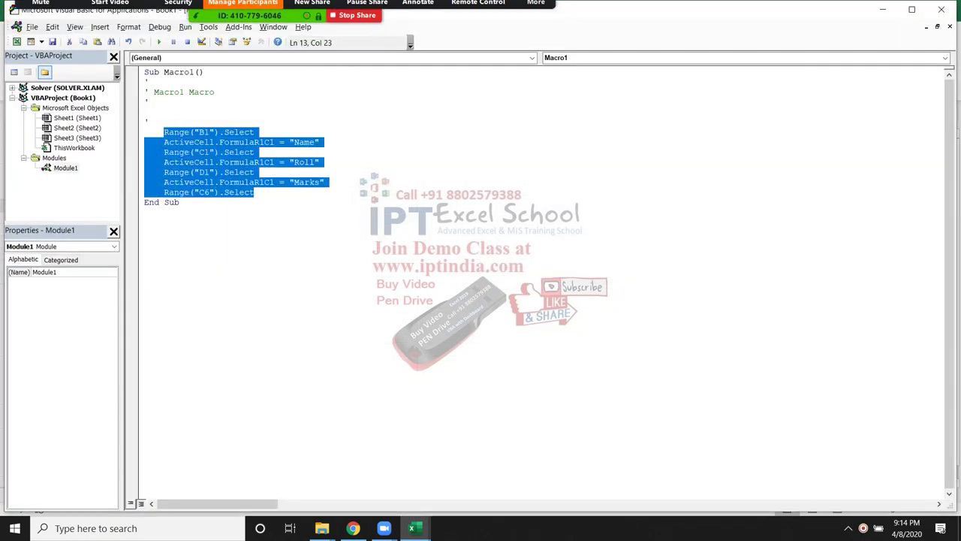
pyautogui.click(242, 15)
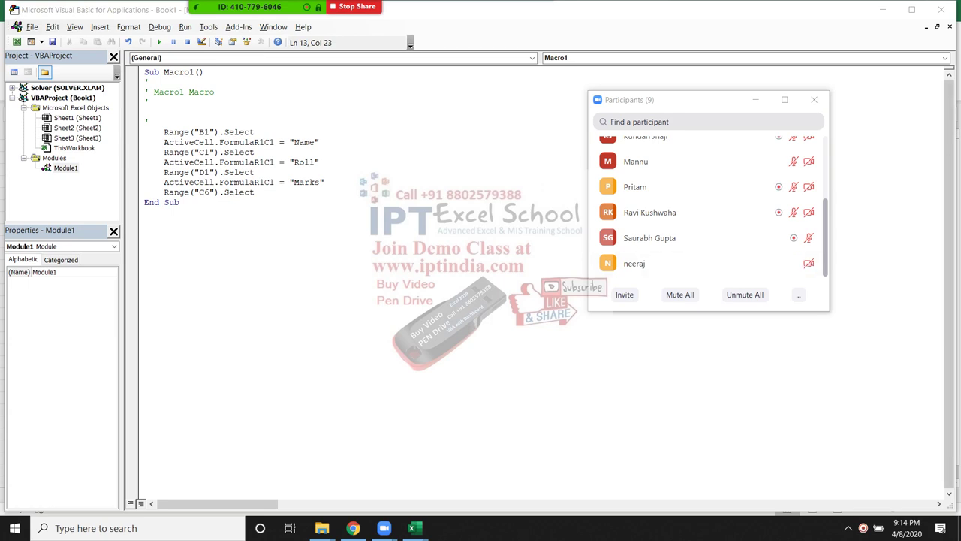
pyautogui.click(796, 263)
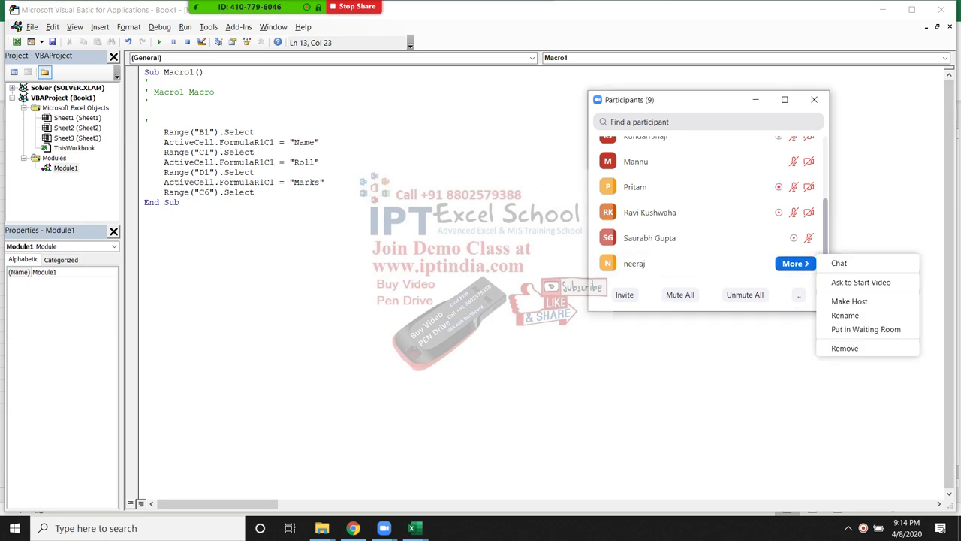
pyautogui.press('Escape')
# - Close the participants list and hide the VBA editor to reveal the desktop
pyautogui.click(814, 99)
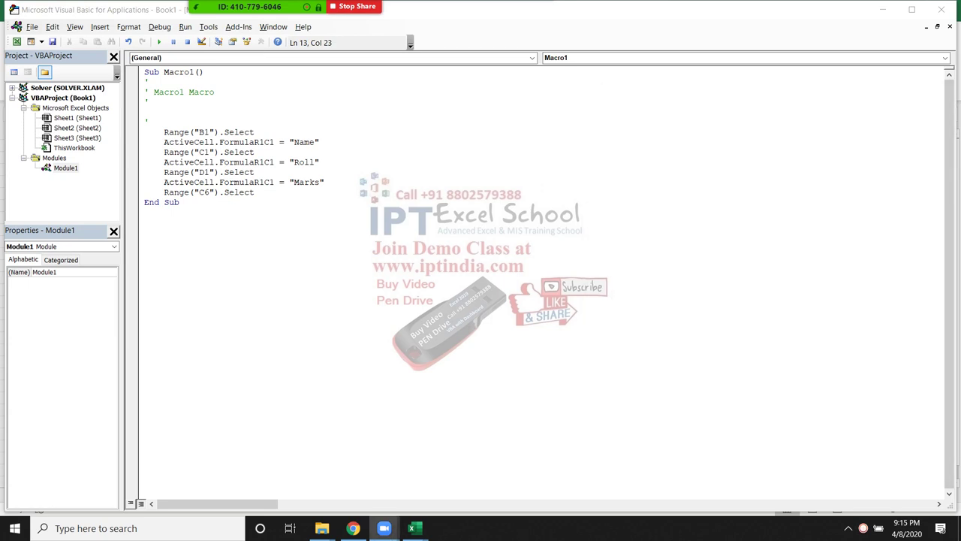
pyautogui.click(151, 212)
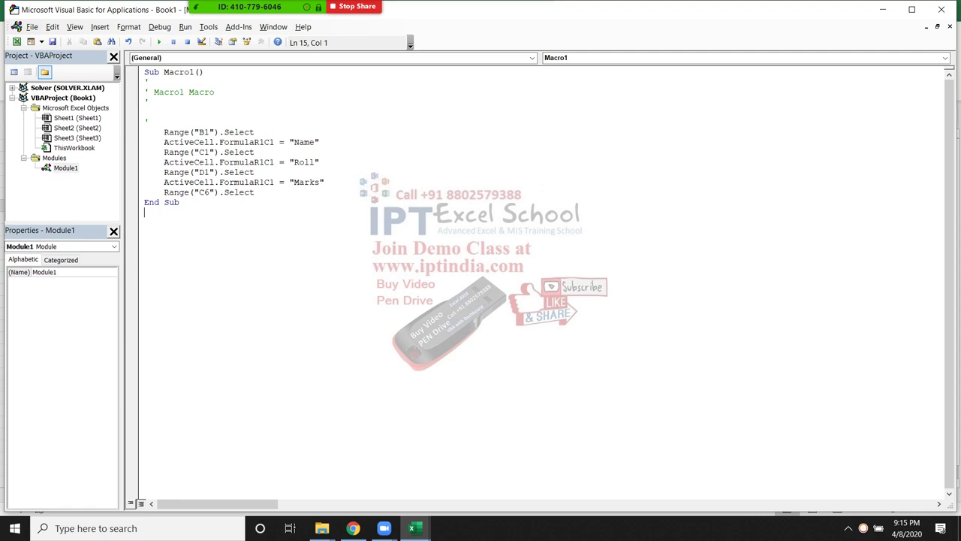
pyautogui.press('super+d')
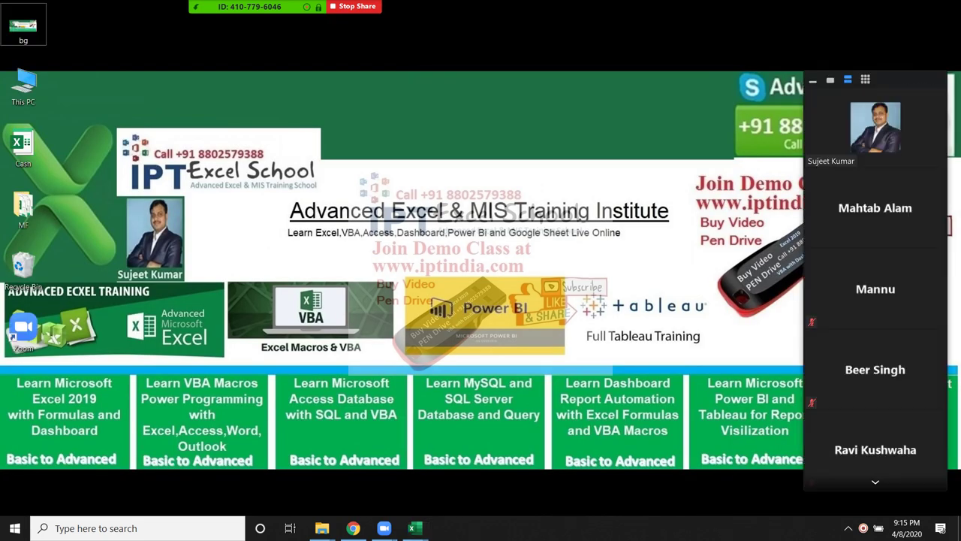
# - Change how the newest participant's video is shown from Zoom's participants list
pyautogui.click(146, 14)
pyautogui.click(243, 16)
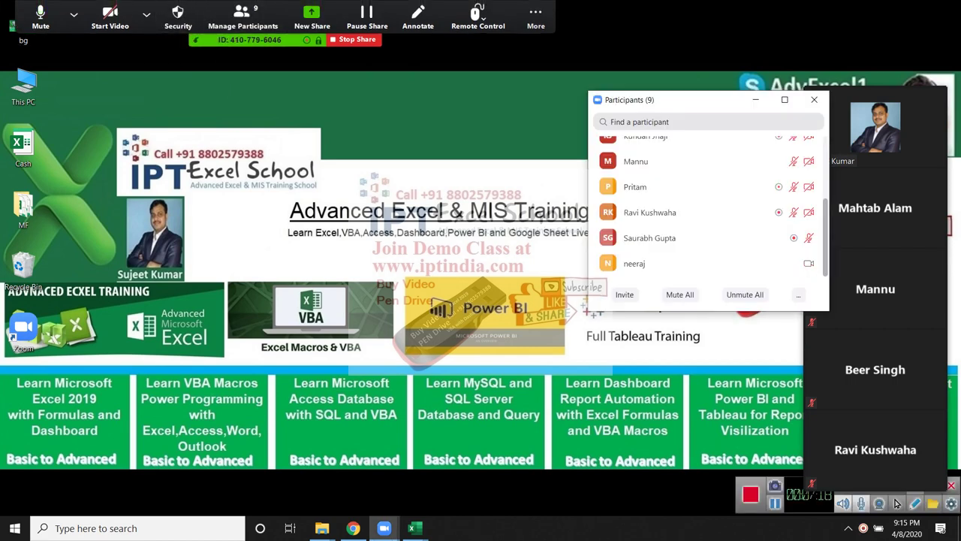
pyautogui.click(793, 263)
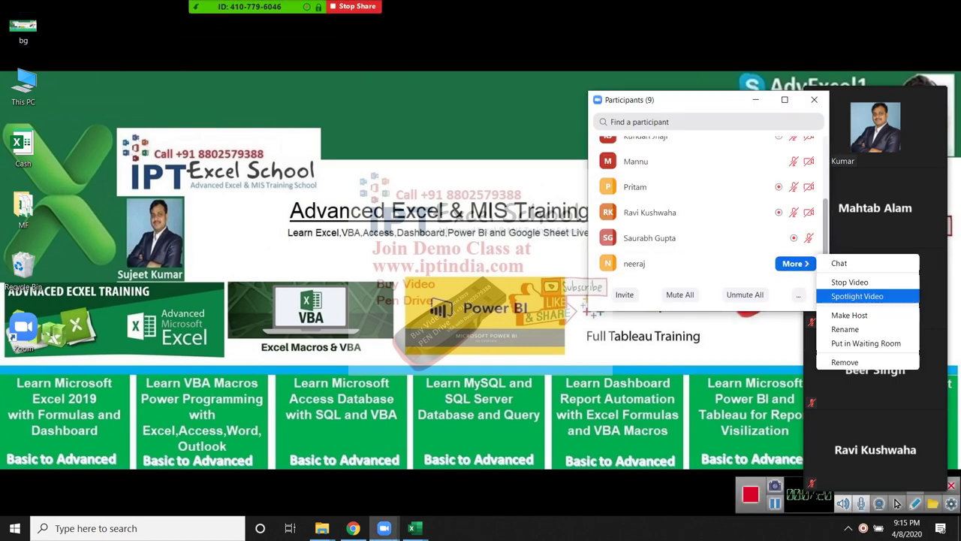
pyautogui.click(850, 282)
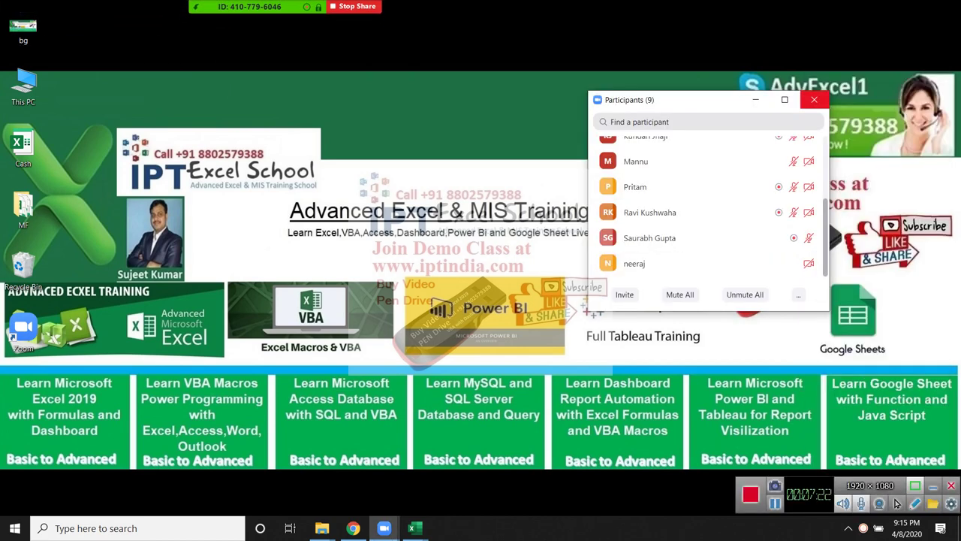
# - Close the participants list and bring the Book1 workbook back to the front
pyautogui.click(814, 99)
pyautogui.moveTo(413, 528)
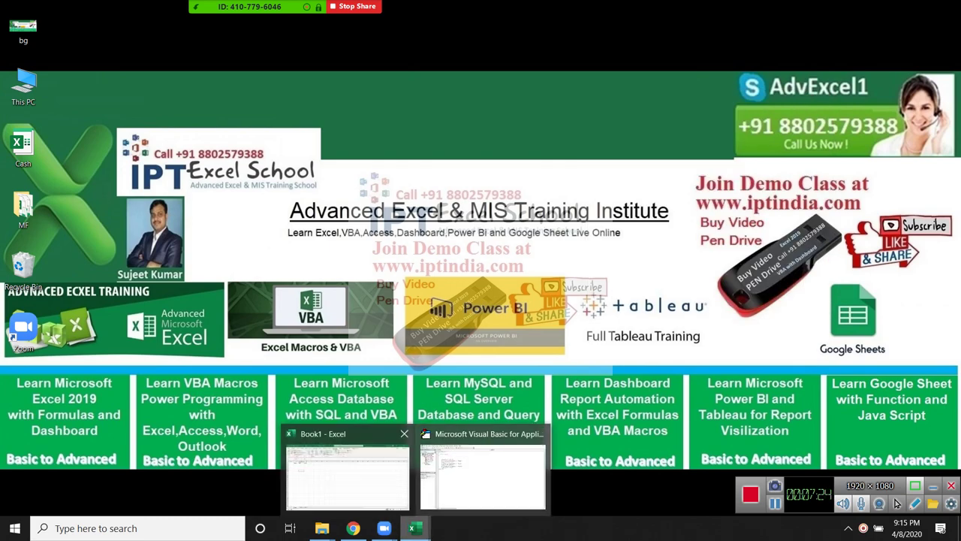
pyautogui.click(347, 473)
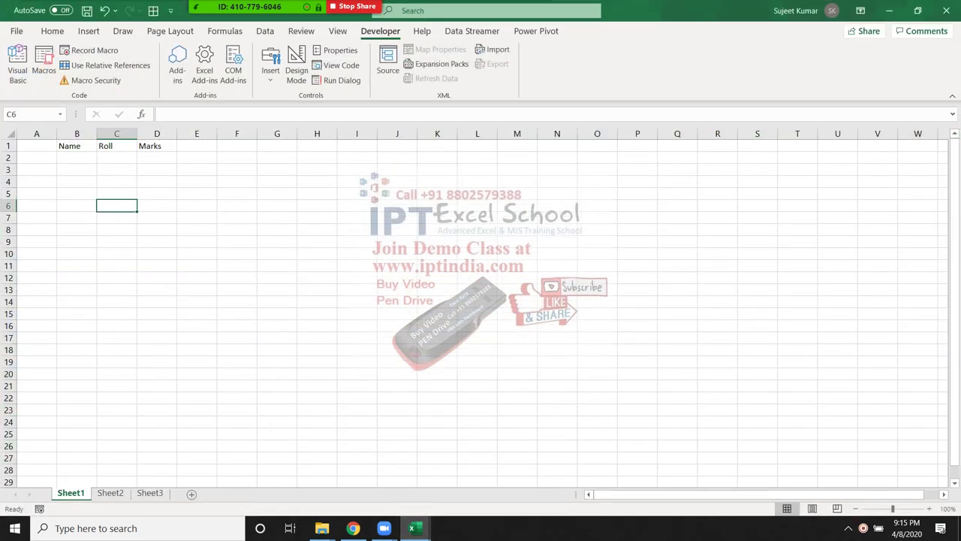
# - Clear the Name, Roll and Marks headers from B1:D1 and switch the ribbon to Home
pyautogui.moveTo(77, 146); pyautogui.dragTo(157, 157)
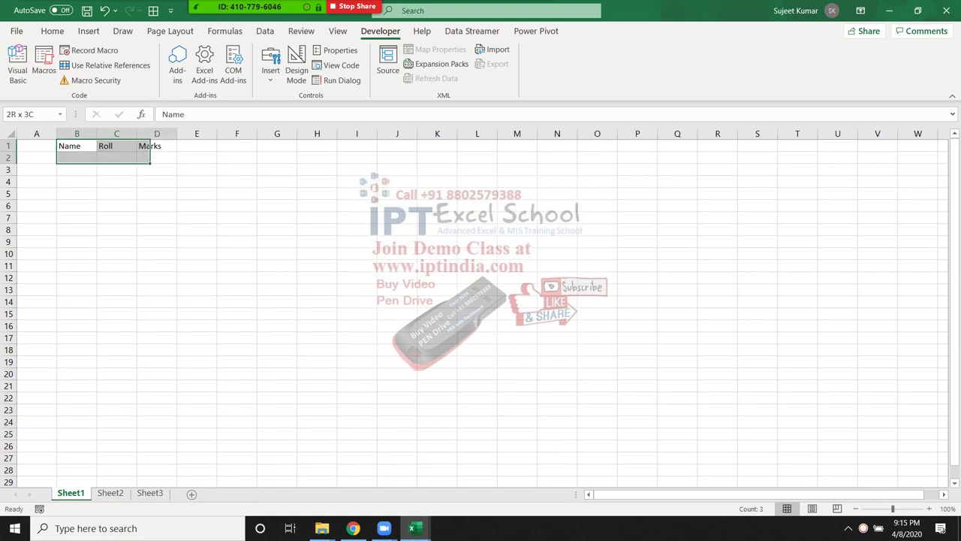
pyautogui.press('Delete')
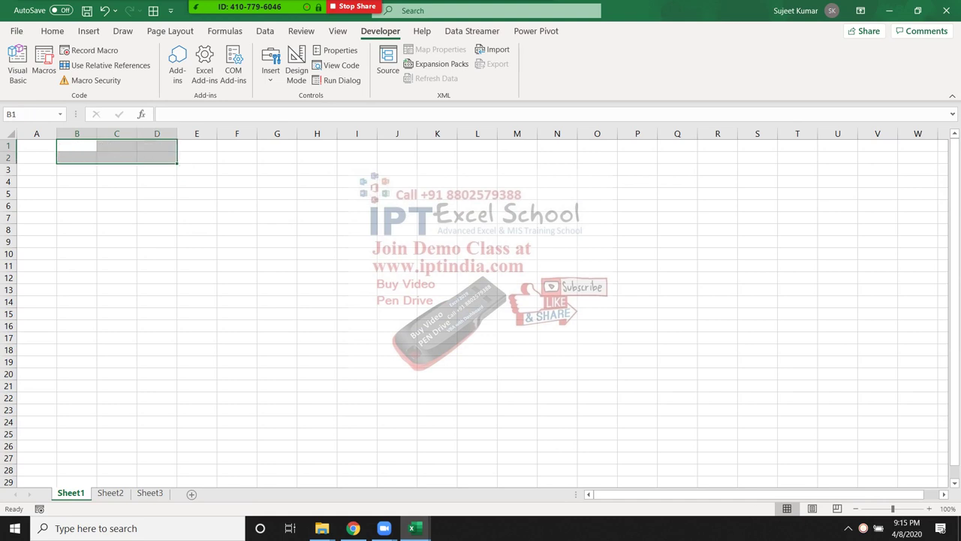
pyautogui.click(237, 253)
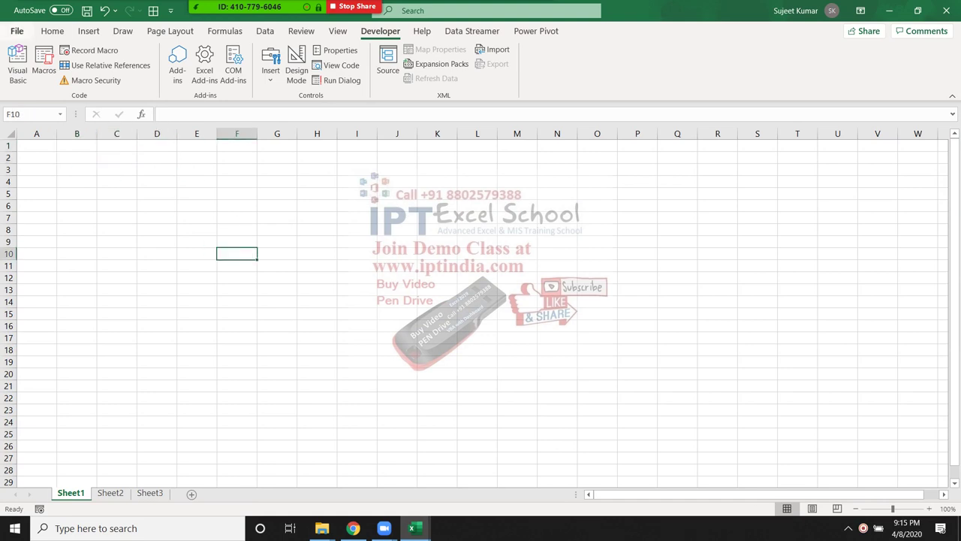
pyautogui.click(51, 31)
pyautogui.click(197, 265)
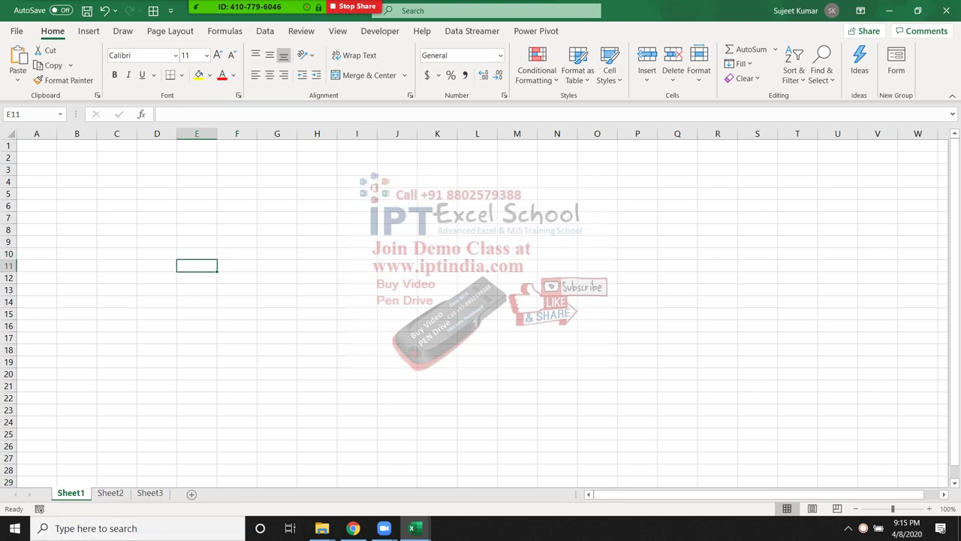
# - Select E3:H8, record Macro2 applying Merge & Center, and open the Macros list
pyautogui.moveTo(196, 169); pyautogui.dragTo(317, 229)
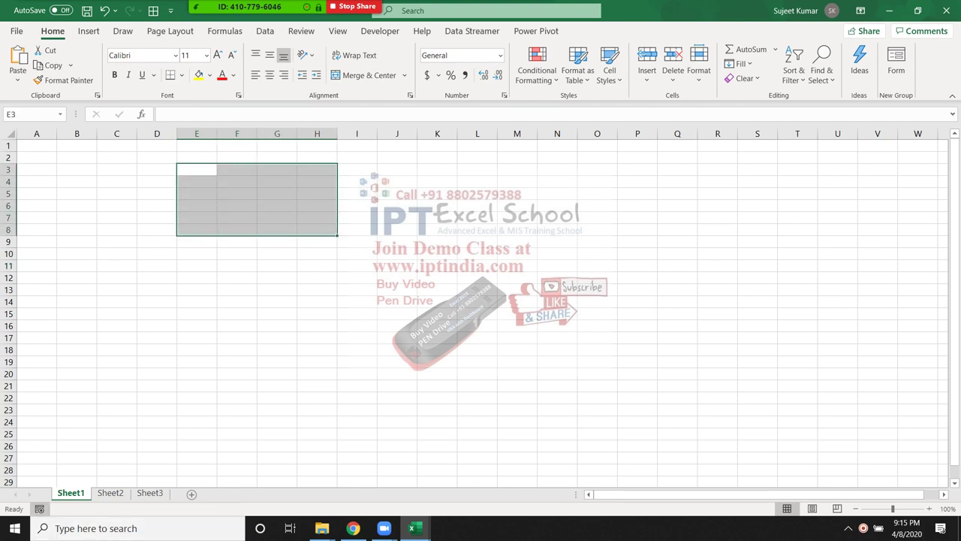
pyautogui.click(39, 508)
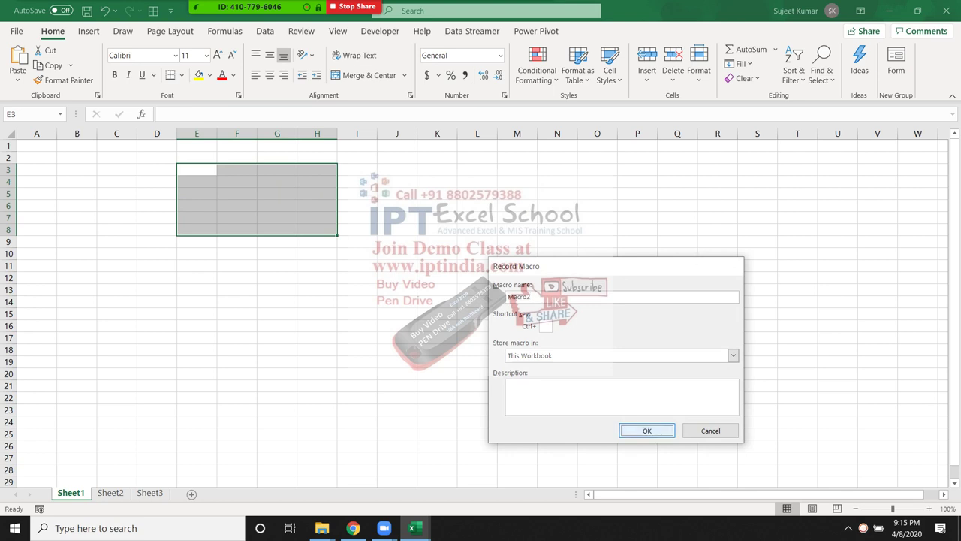
pyautogui.click(646, 430)
pyautogui.click(363, 75)
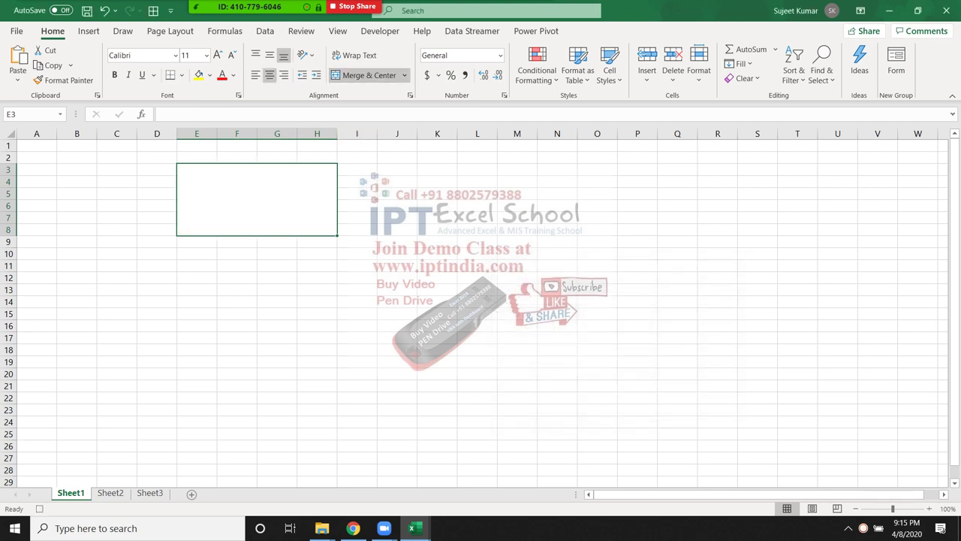
pyautogui.click(39, 509)
pyautogui.click(380, 30)
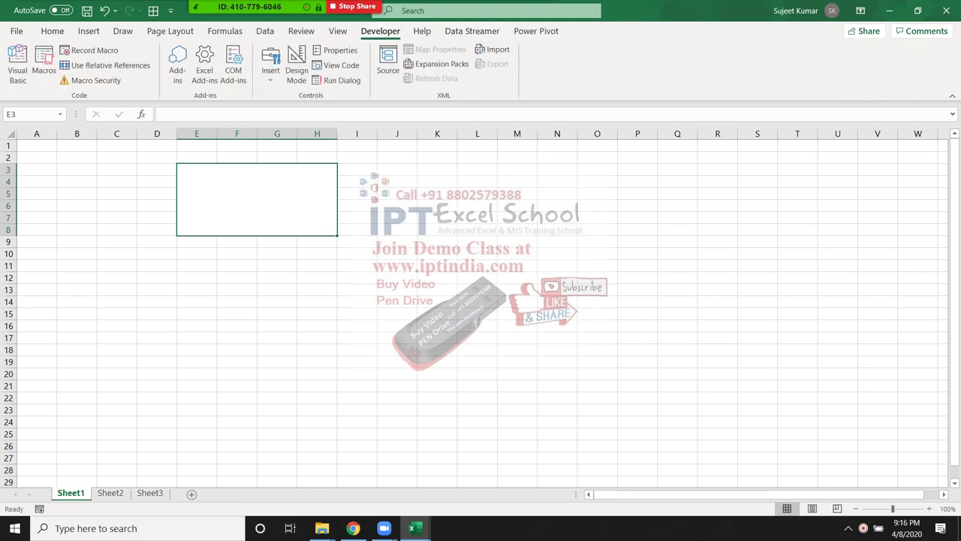
pyautogui.click(43, 64)
# - Open Macro2's code in the VBA editor and inspect its recorded With Selection block
pyautogui.click(497, 292)
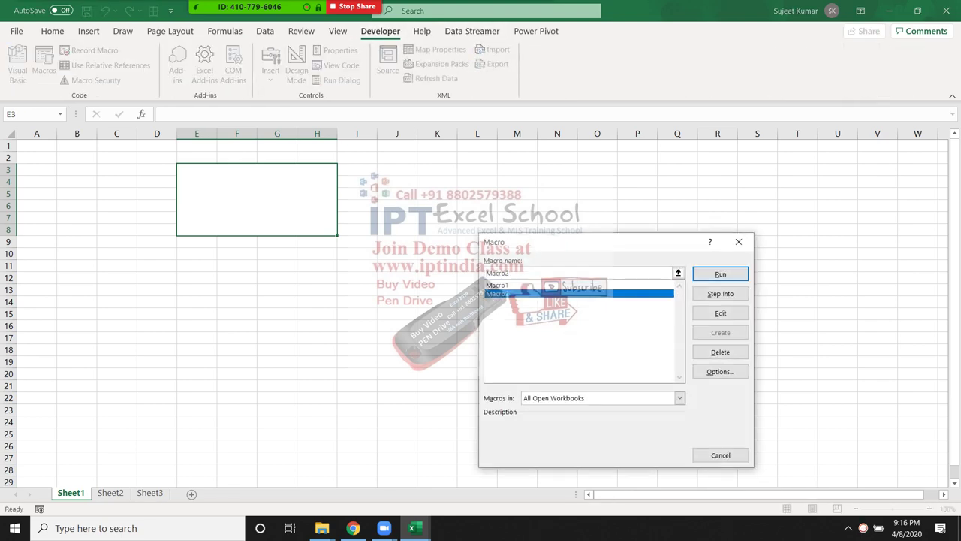
pyautogui.click(720, 312)
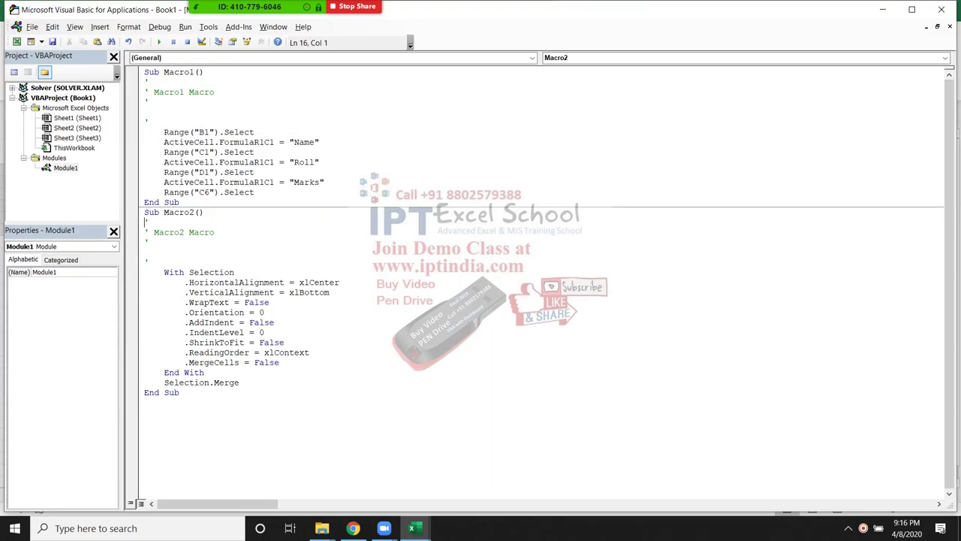
pyautogui.moveTo(178, 392); pyautogui.dragTo(164, 271)
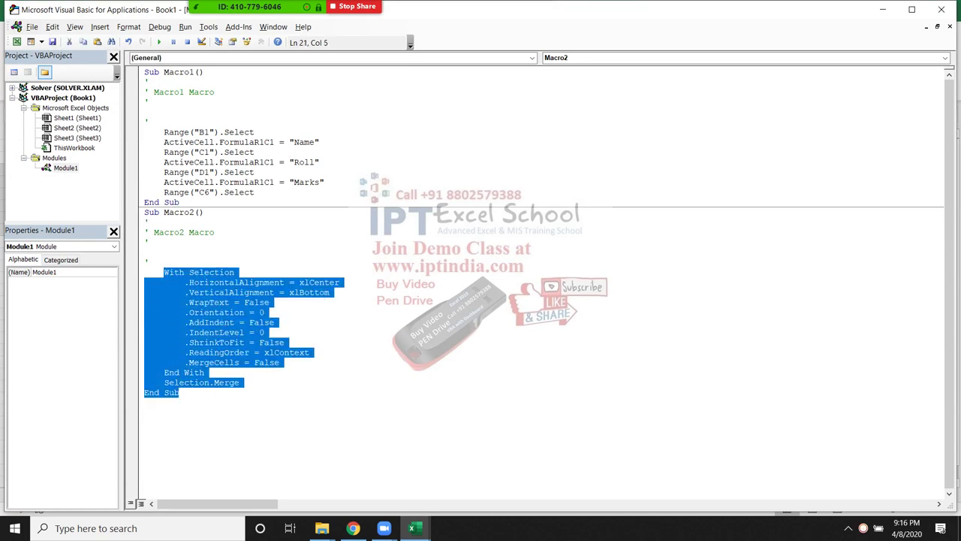
pyautogui.click(145, 403)
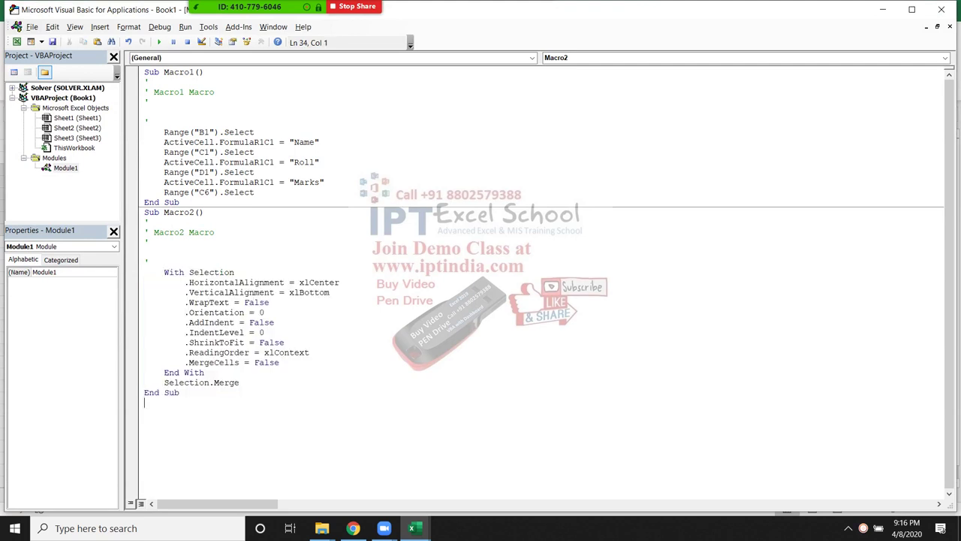
# - Delete the With Selection…End With block, leaving only Selection.Merge, and return to Excel
pyautogui.moveTo(184, 362); pyautogui.dragTo(278, 362)
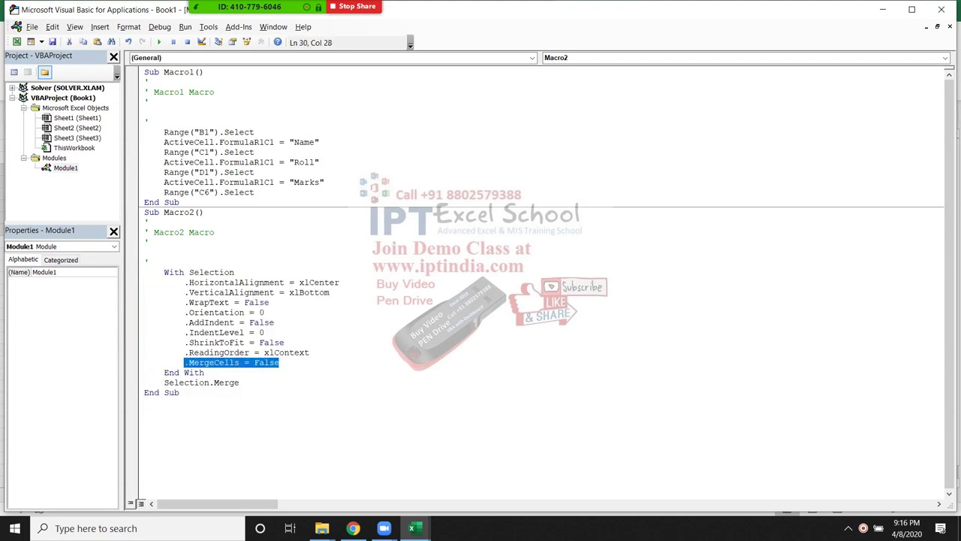
pyautogui.moveTo(238, 382)
pyautogui.mouseDown()
pyautogui.moveTo(163, 382)
pyautogui.moveTo(154, 271)
pyautogui.mouseUp()
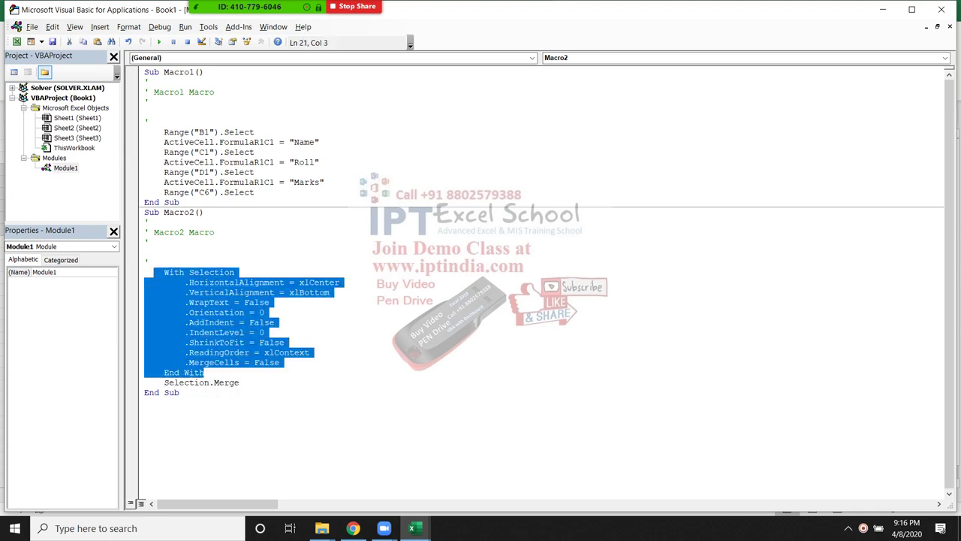
pyautogui.press('Delete')
pyautogui.click(238, 283)
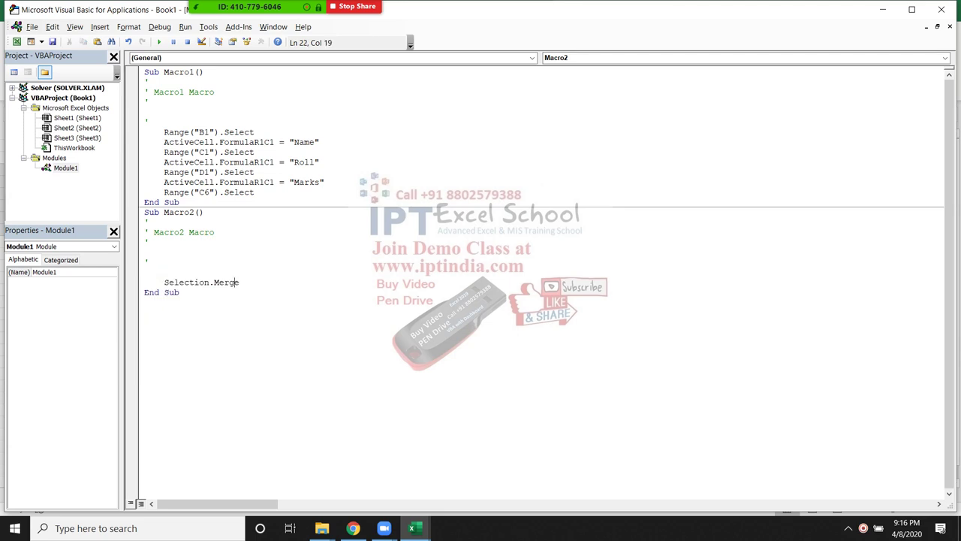
pyautogui.moveTo(240, 282); pyautogui.dragTo(156, 272)
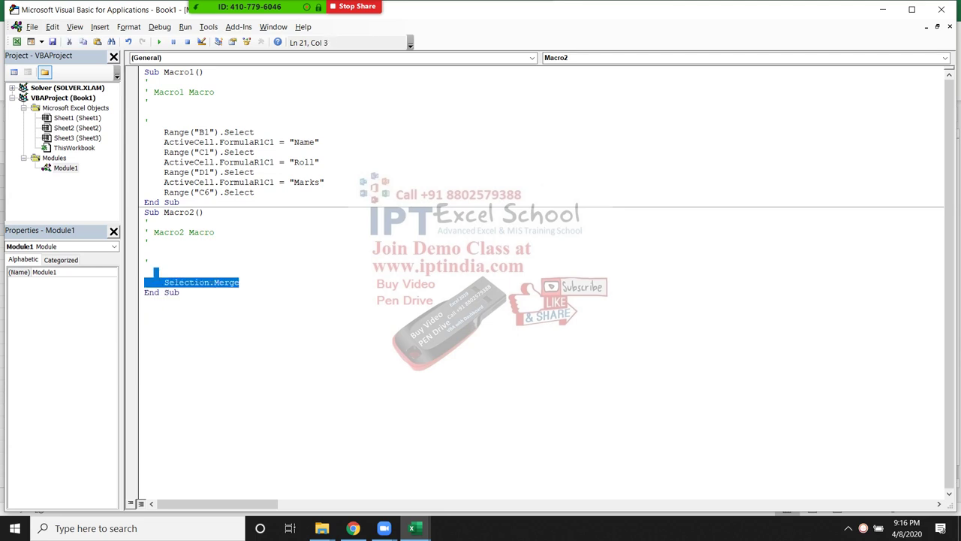
pyautogui.click(155, 272)
pyautogui.hotkey('alt', 'F11')
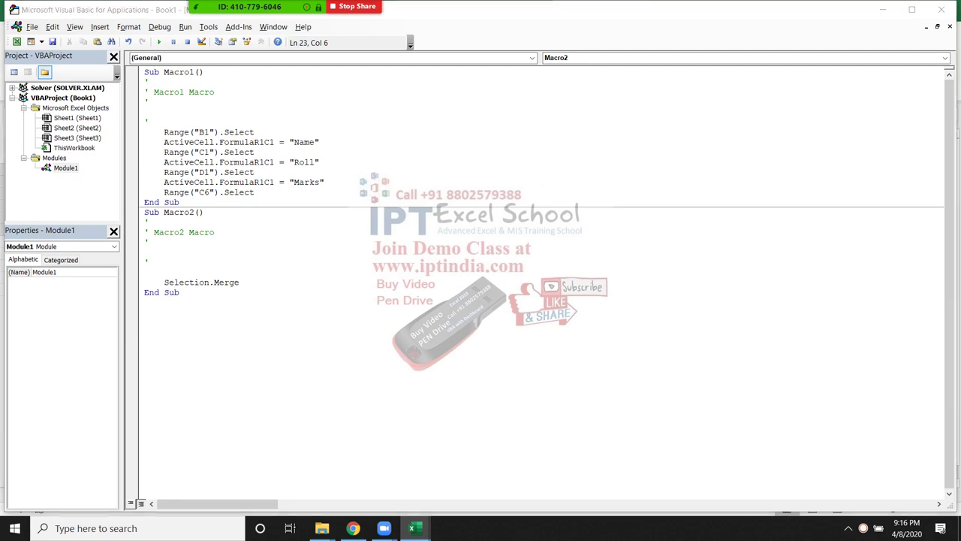
# - Select M4:Q13, enable relative references, run the edited macro to merge it, and go to Sheet2
pyautogui.moveTo(517, 181); pyautogui.dragTo(677, 289)
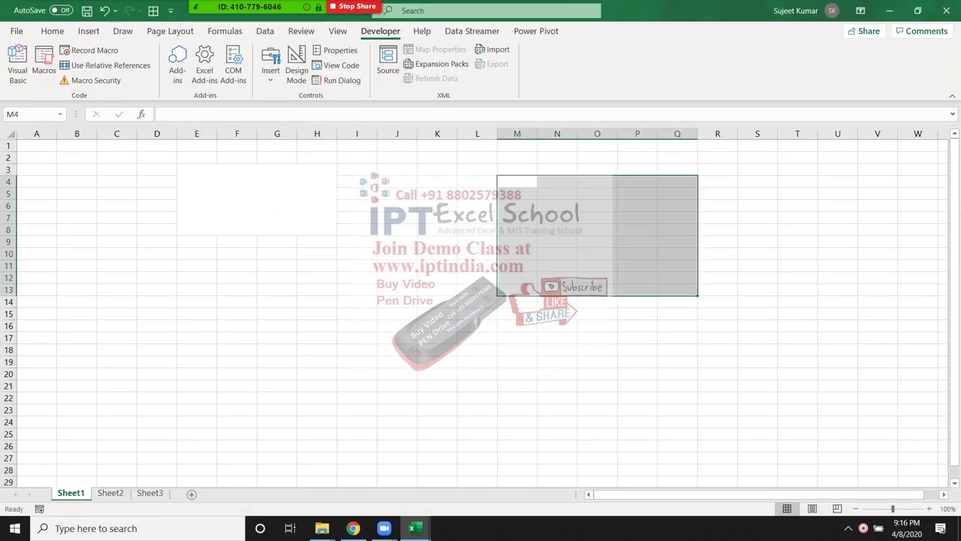
pyautogui.click(105, 65)
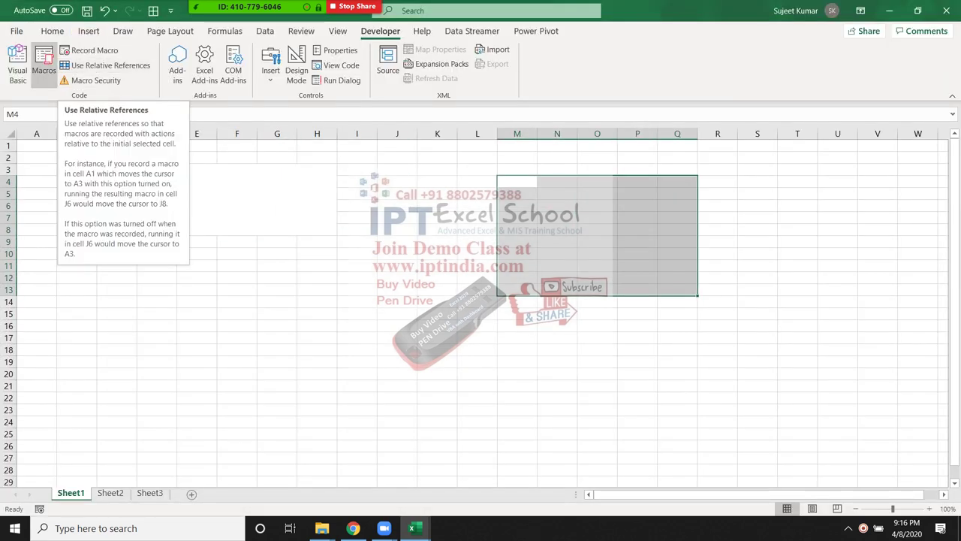
pyautogui.click(44, 64)
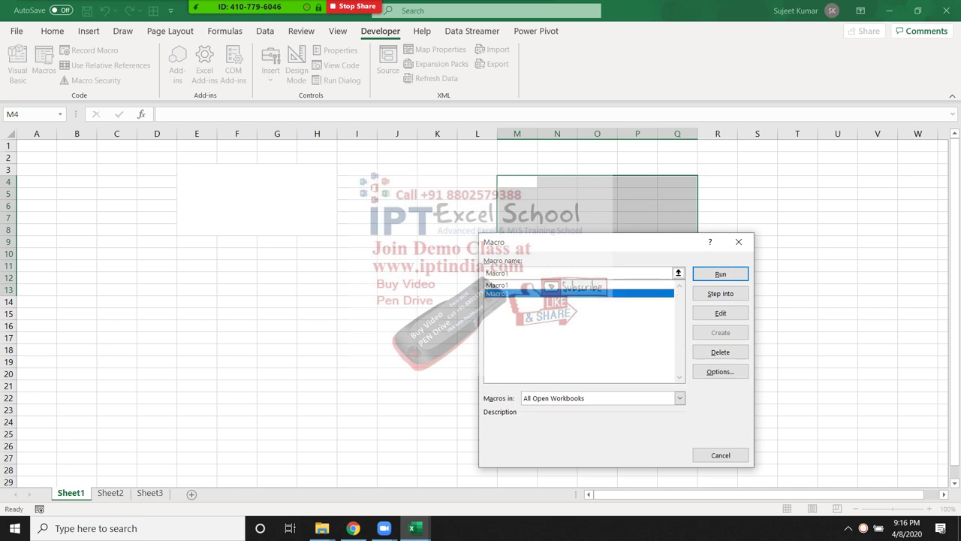
pyautogui.press('Return')
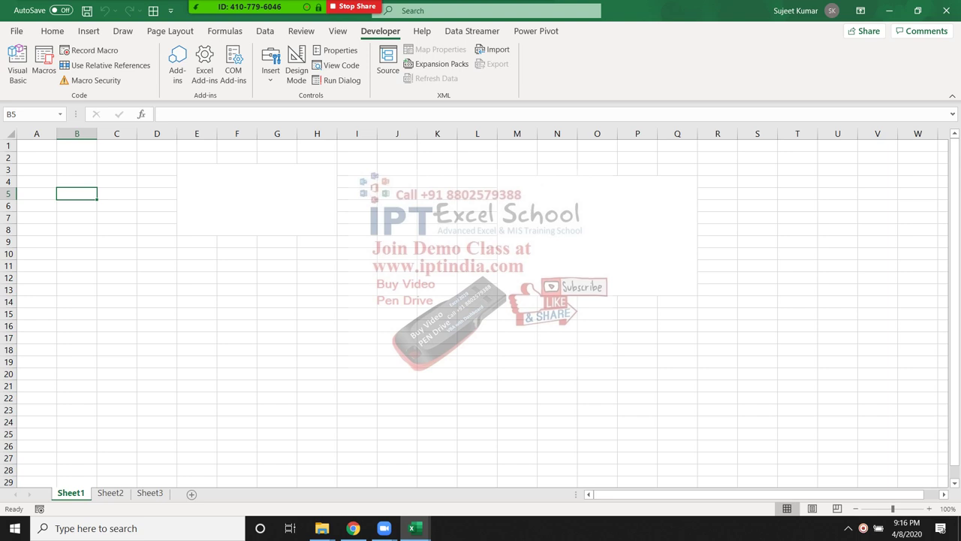
pyautogui.hotkey('ctrl', 'pagedown')
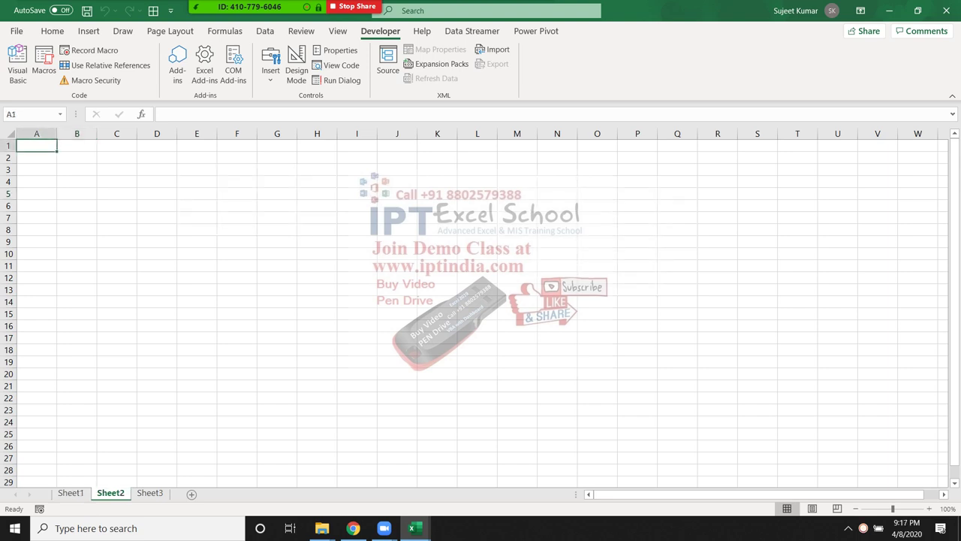
# - From A7 on Sheet2, open and cancel Create PivotTable, then create a new blank workbook
pyautogui.click(36, 217)
pyautogui.click(51, 30)
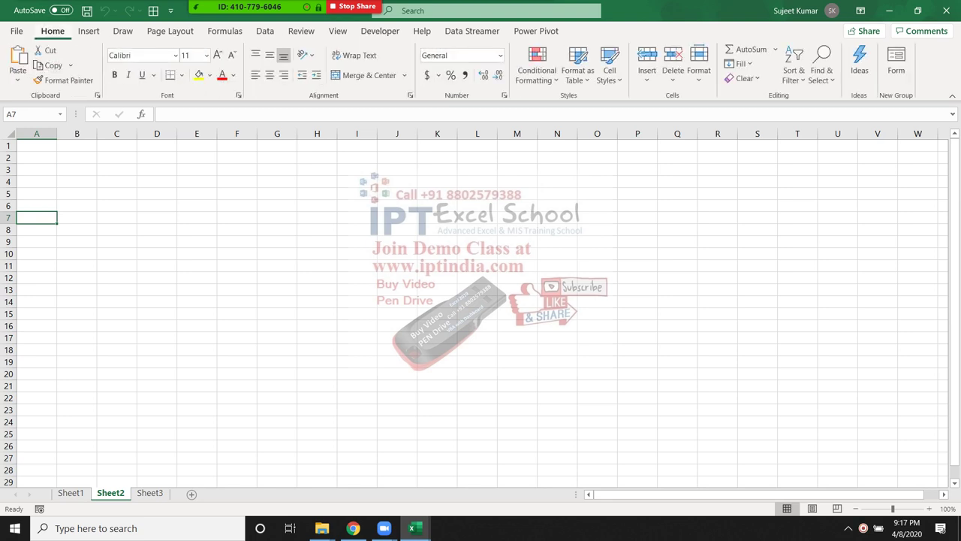
pyautogui.click(18, 79)
pyautogui.click(96, 114)
pyautogui.click(89, 31)
pyautogui.click(23, 64)
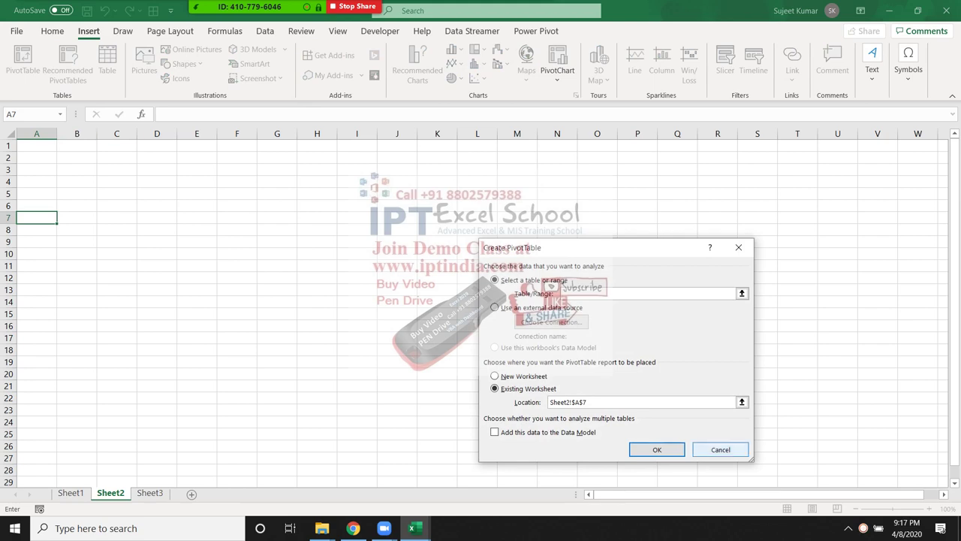
pyautogui.click(720, 449)
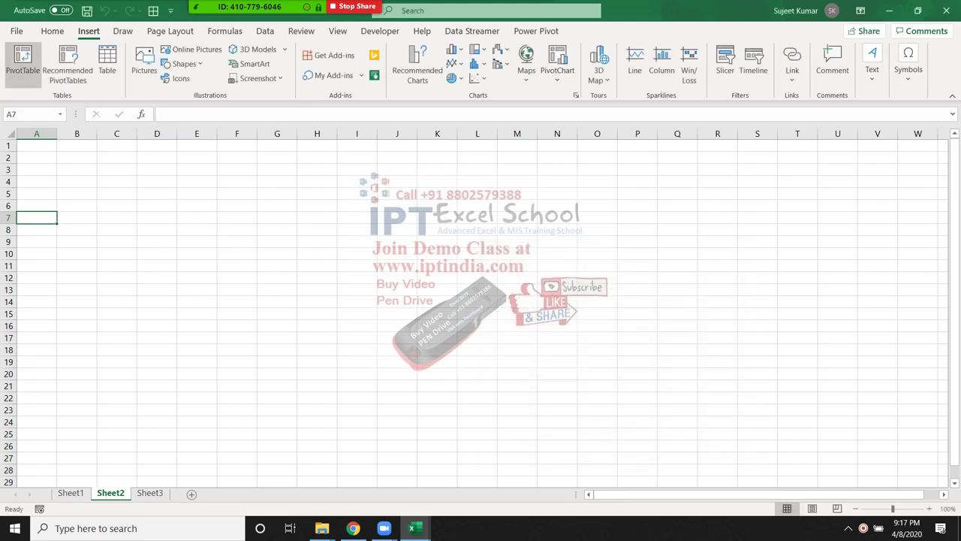
pyautogui.click(16, 31)
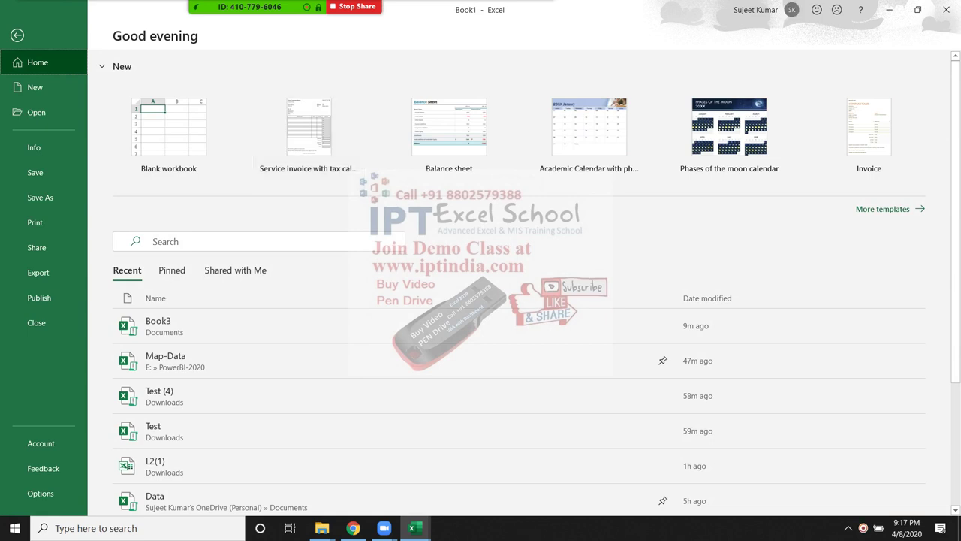
pyautogui.click(168, 135)
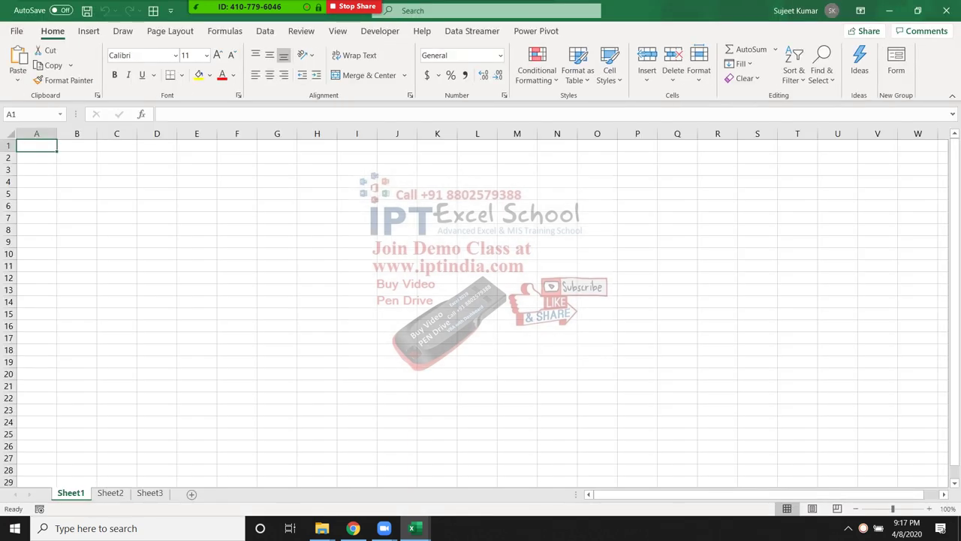
# - Enter the headers Name, City and Product in A1:C1
pyautogui.write('Namew')
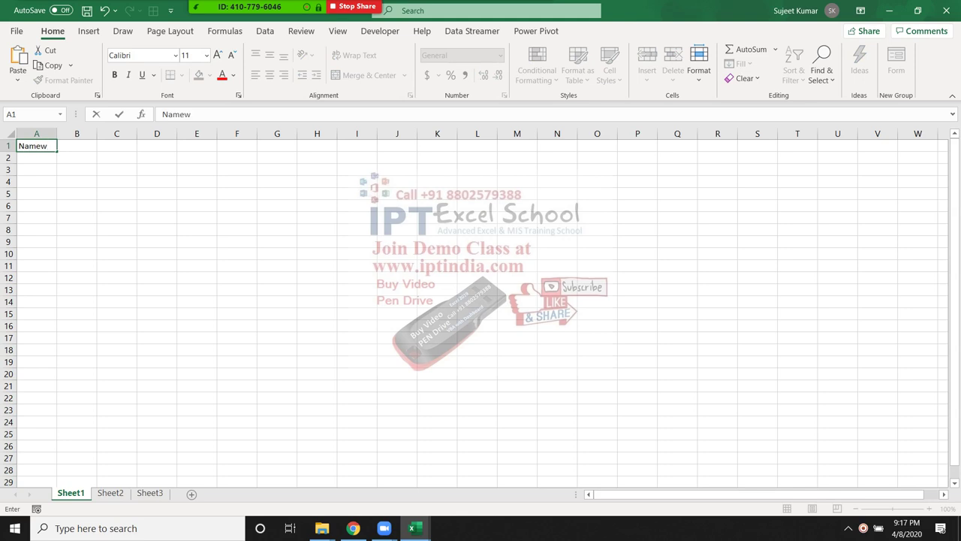
pyautogui.press('BackSpace')
pyautogui.press('Tab')
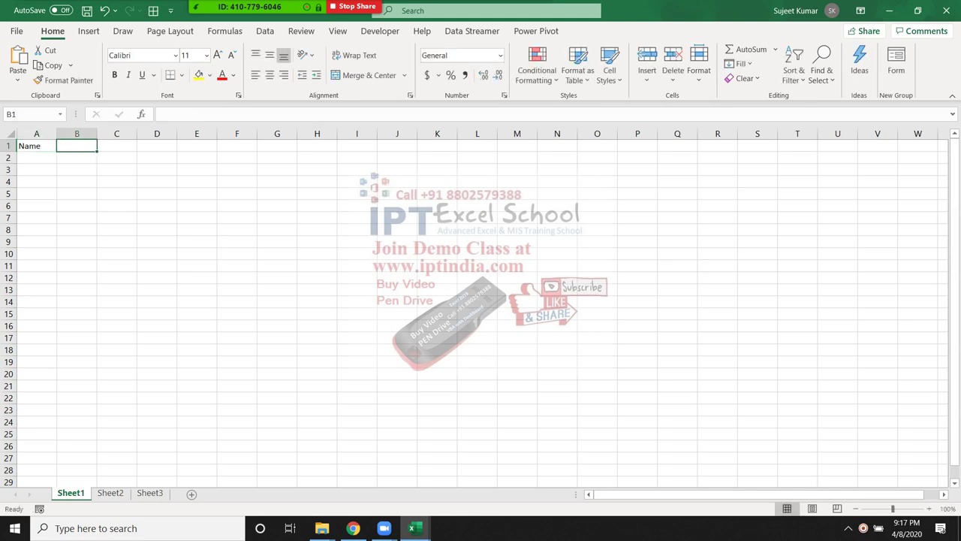
pyautogui.write('Ci')
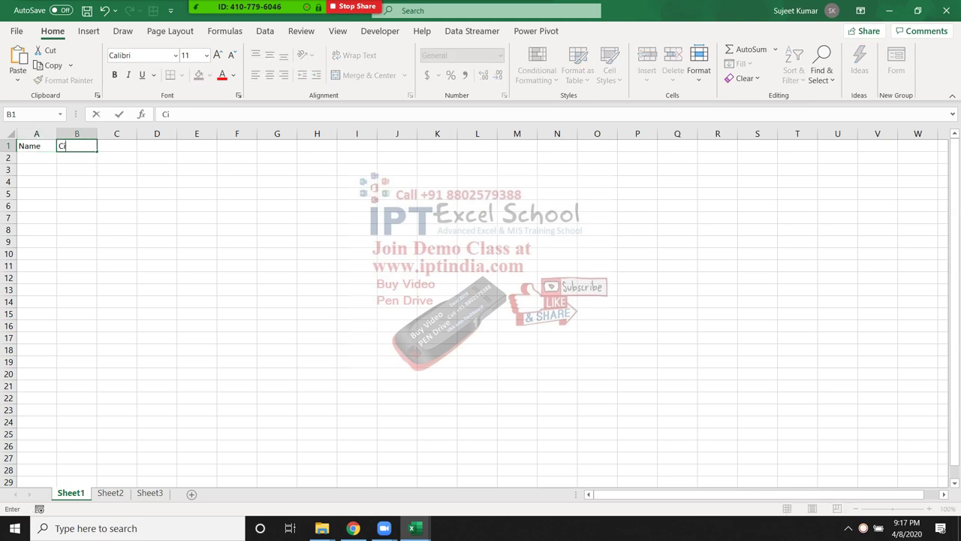
pyautogui.write('ty')
pyautogui.press('Tab')
pyautogui.write('P')
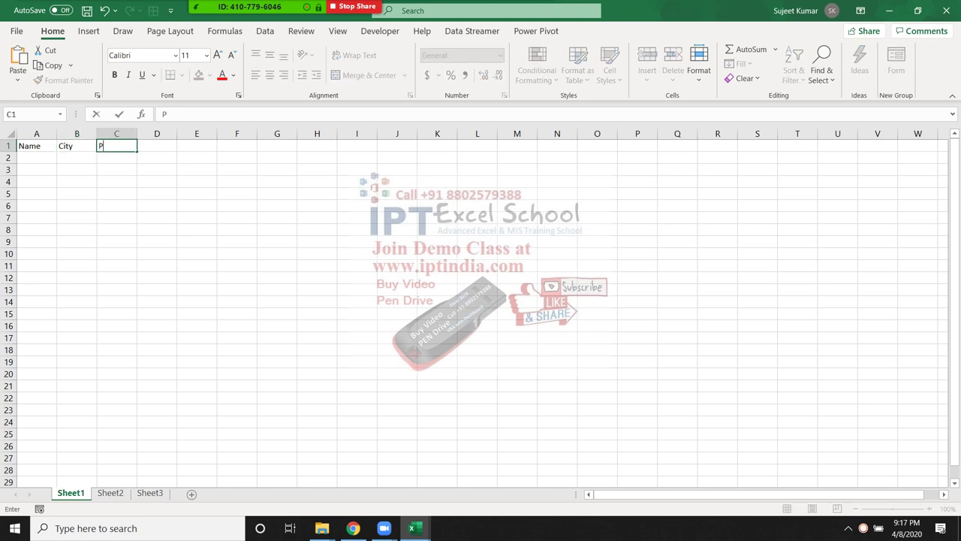
pyautogui.write('roduct')
pyautogui.press('Tab')
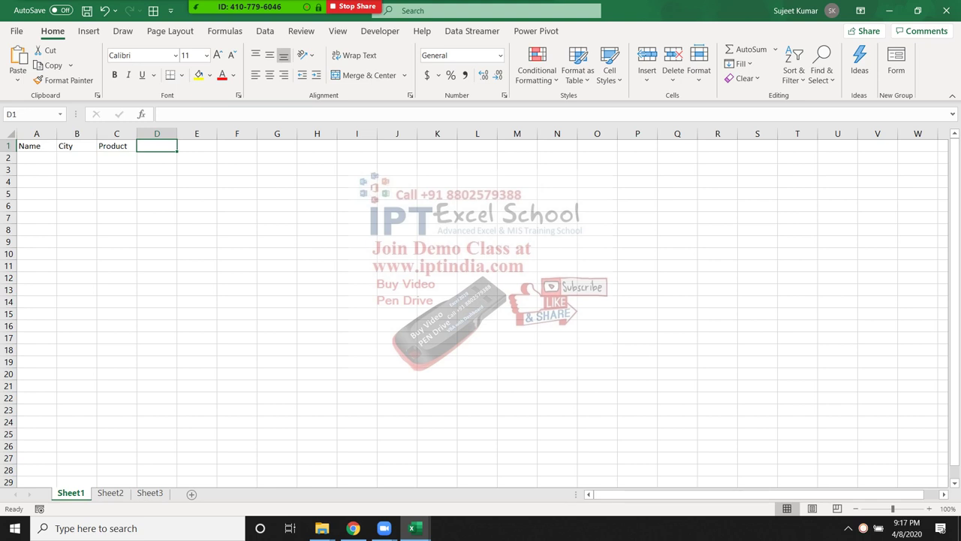
# - Add the headers Qty, MRP, Amt and Area in D1:G1
pyautogui.write('A')
pyautogui.press('BackSpace')
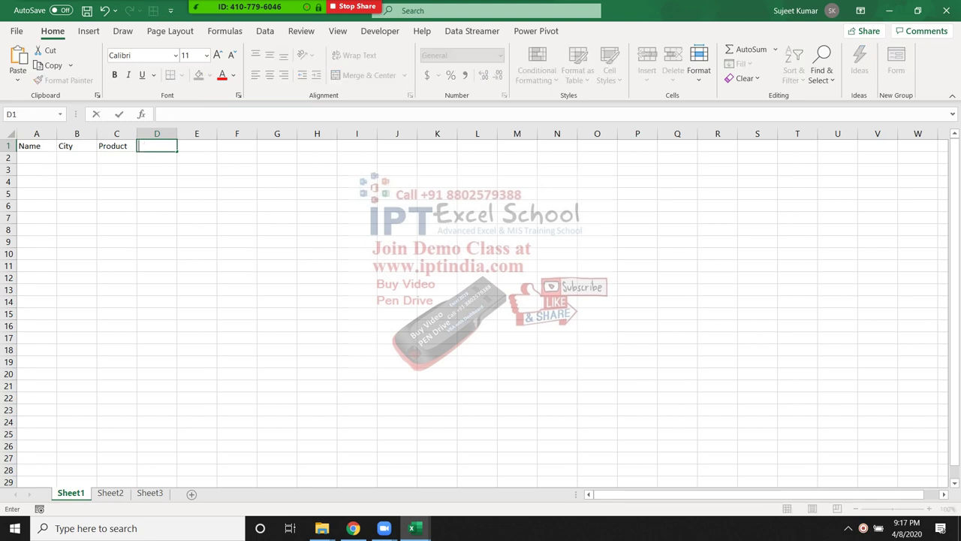
pyautogui.write('Qty')
pyautogui.press('Tab')
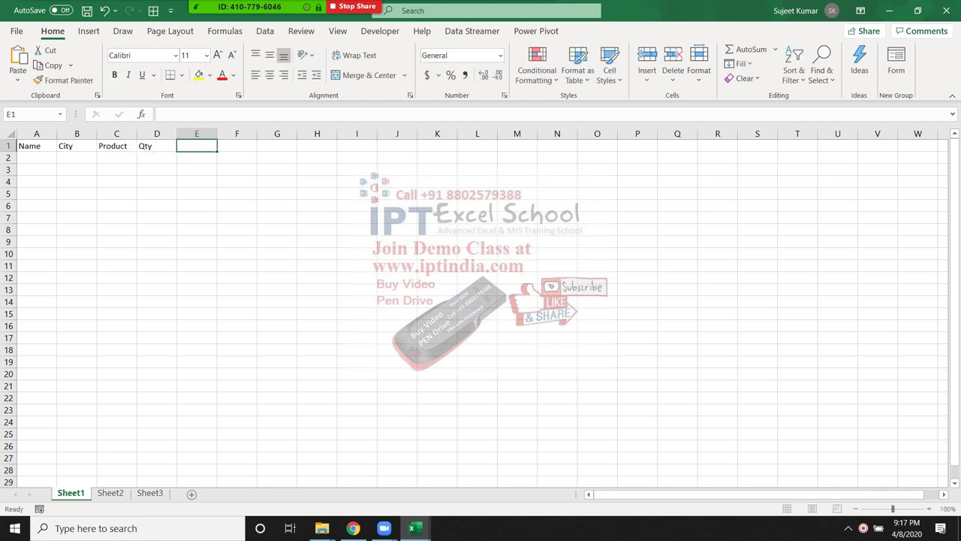
pyautogui.write('MRP')
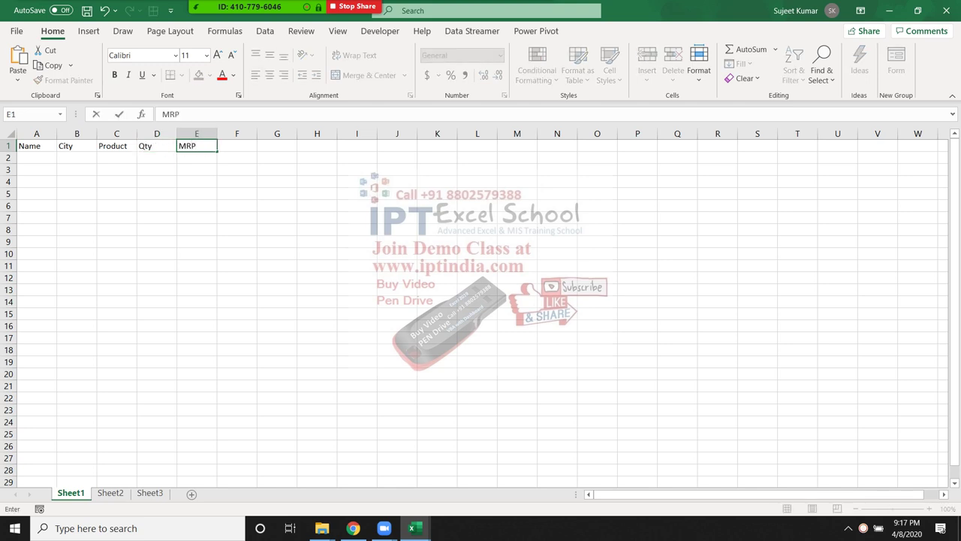
pyautogui.press('Tab')
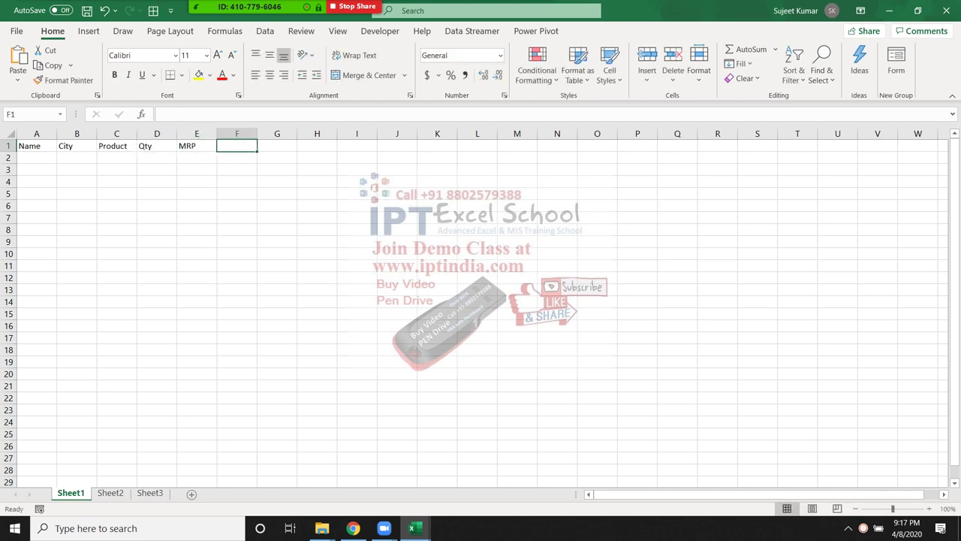
pyautogui.write('Amt')
pyautogui.press('Tab')
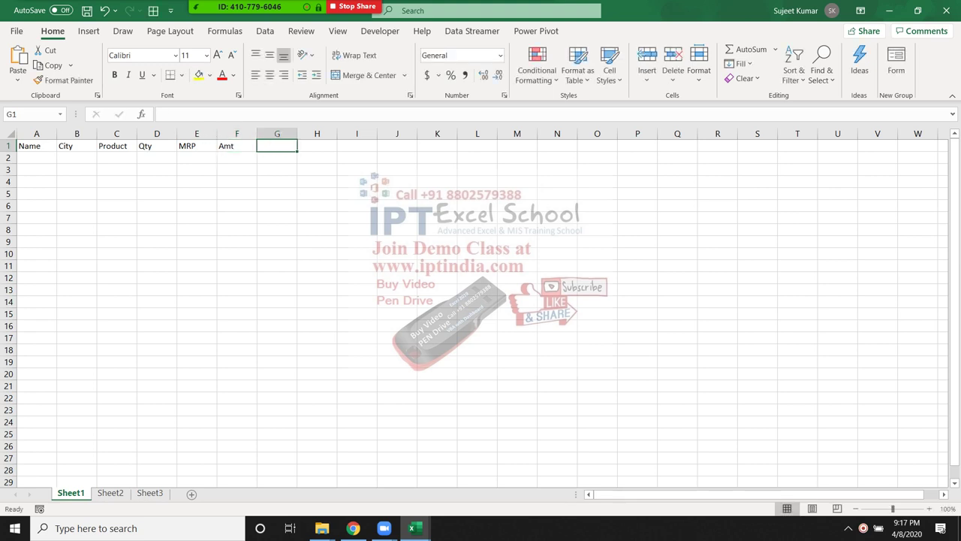
pyautogui.write('Area')
pyautogui.press('Tab')
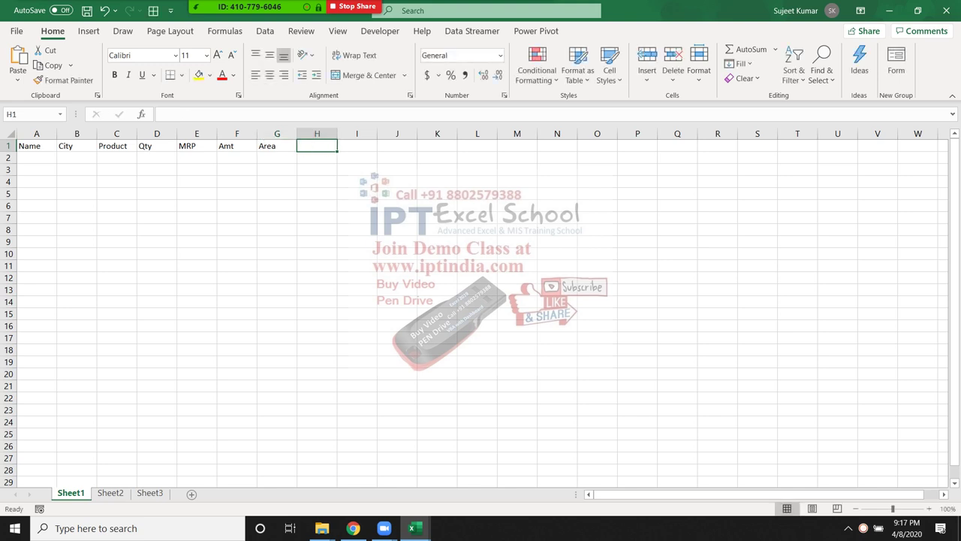
# - Replace Area with Zone in G1 and add Website in H1
pyautogui.click(277, 146)
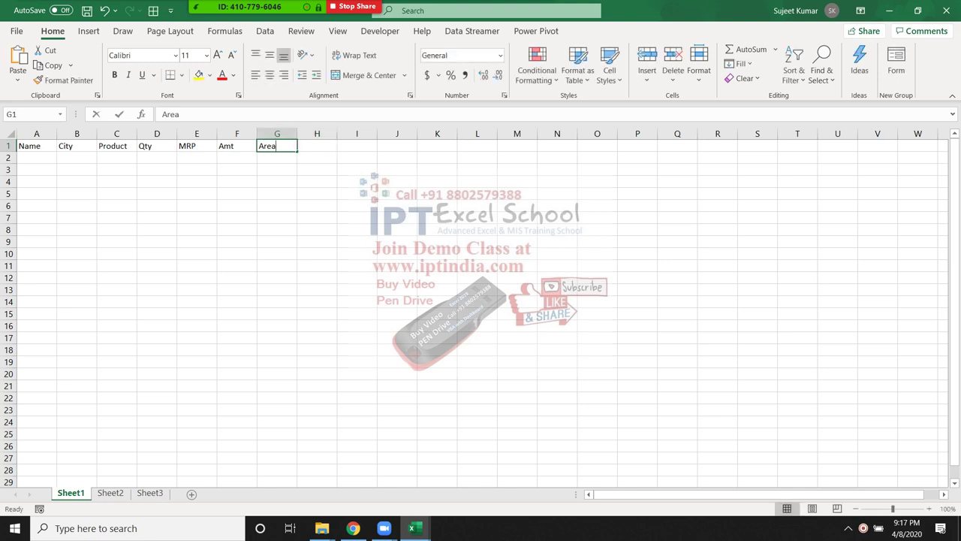
pyautogui.write('Zom')
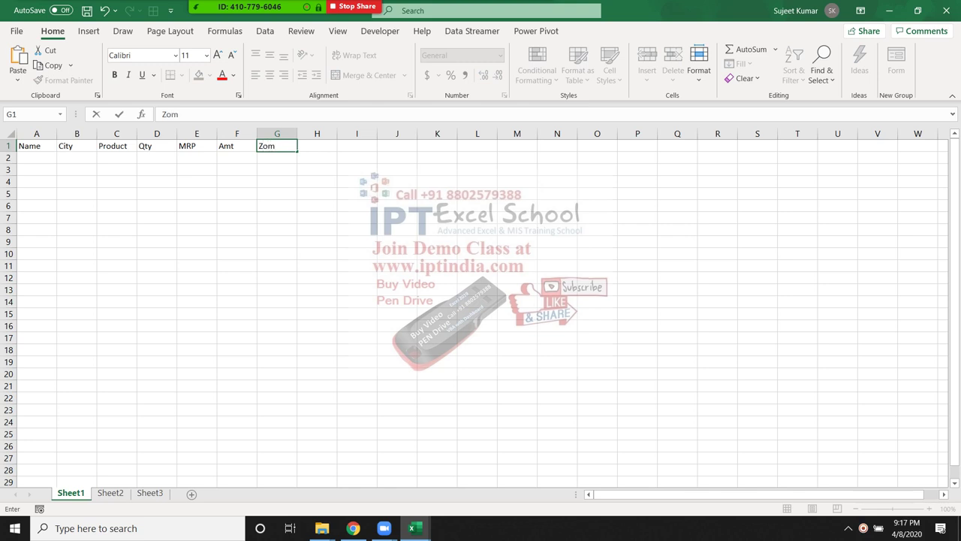
pyautogui.press('BackSpace')
pyautogui.write('ne')
pyautogui.press('Tab')
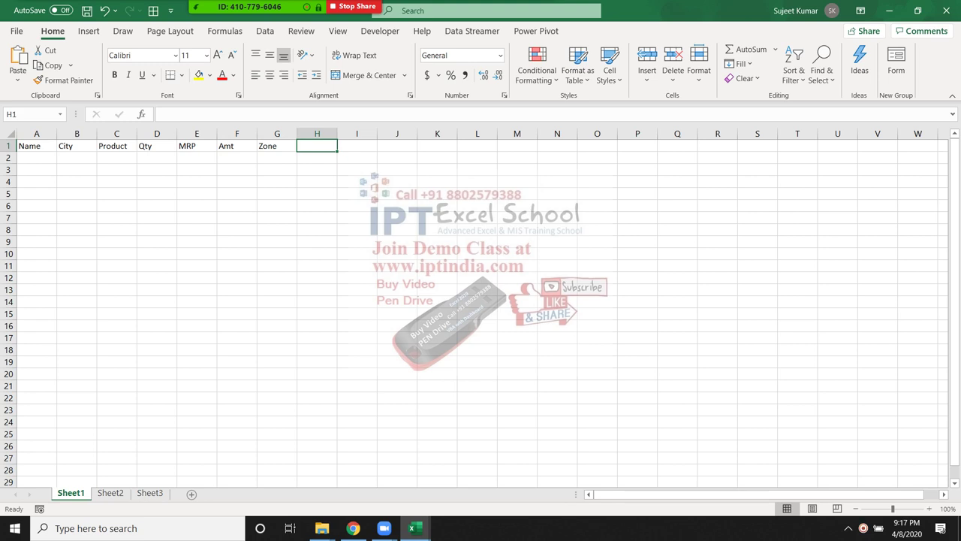
pyautogui.write('Web')
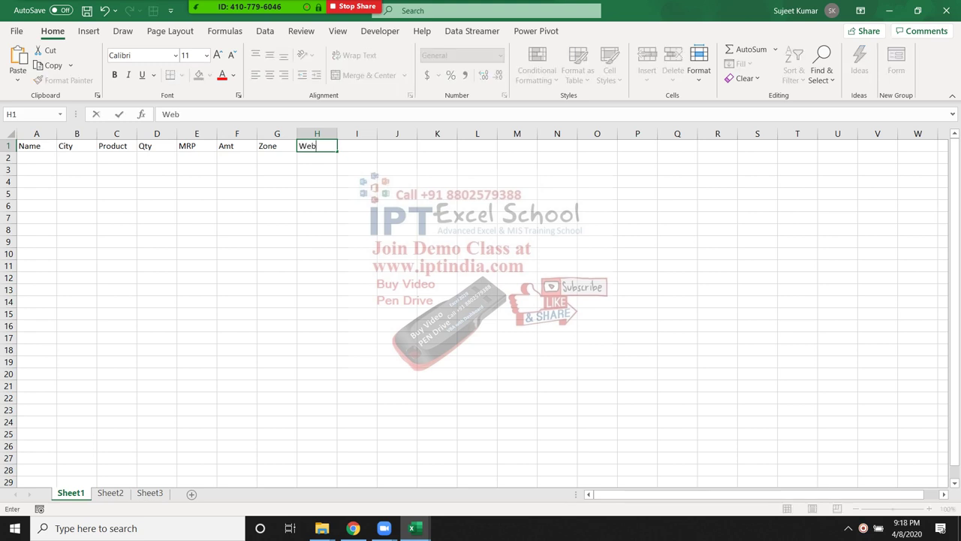
pyautogui.write('so')
pyautogui.press('BackSpace')
pyautogui.press('BackSpace')
pyautogui.write('site')
pyautogui.press('Tab')
# - Finish the header row with Mode, Pay and D_Status in I1:K1
pyautogui.write('Mo')
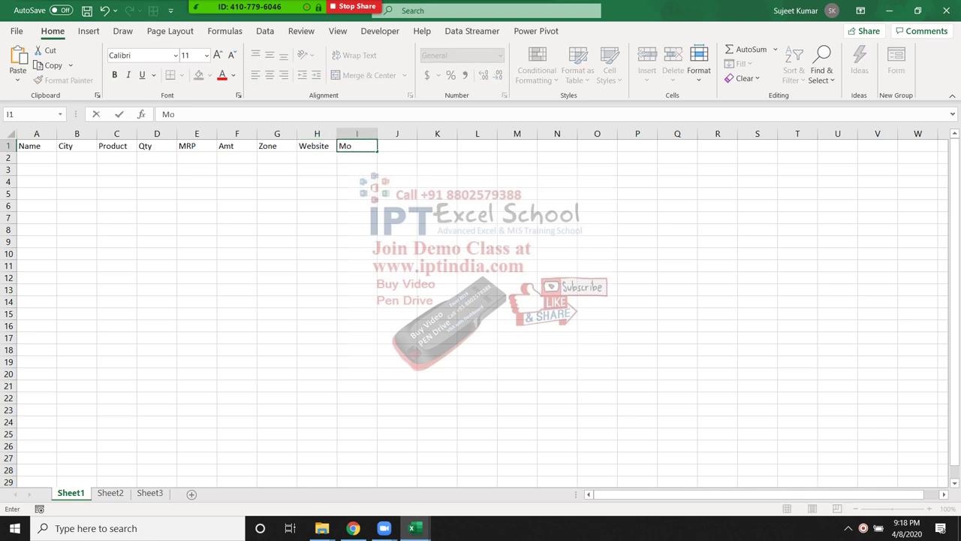
pyautogui.write('de')
pyautogui.press('Tab')
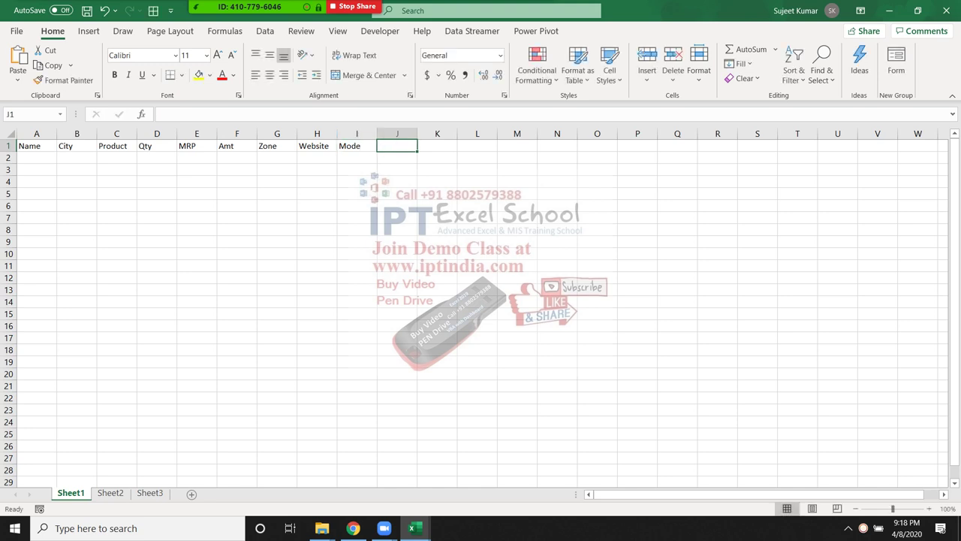
pyautogui.write('Pay')
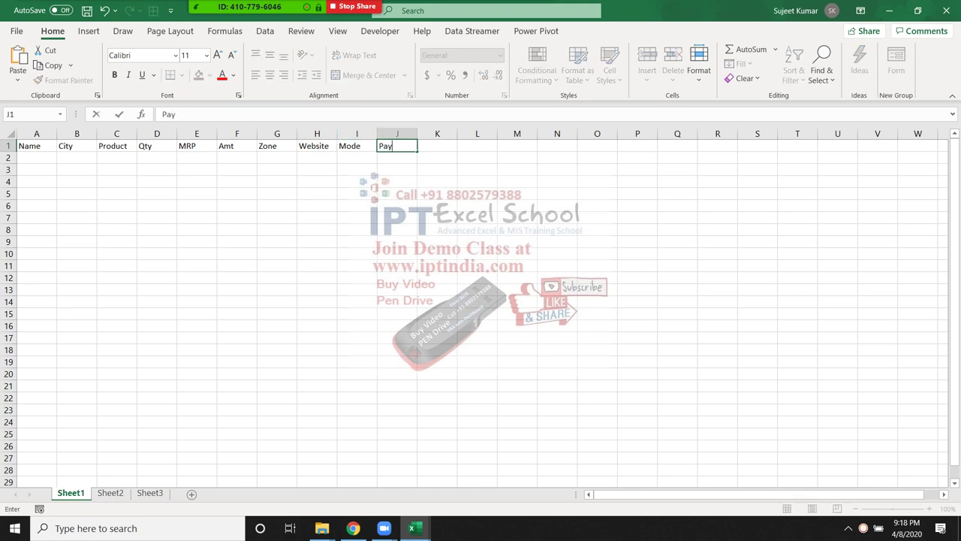
pyautogui.press('Tab')
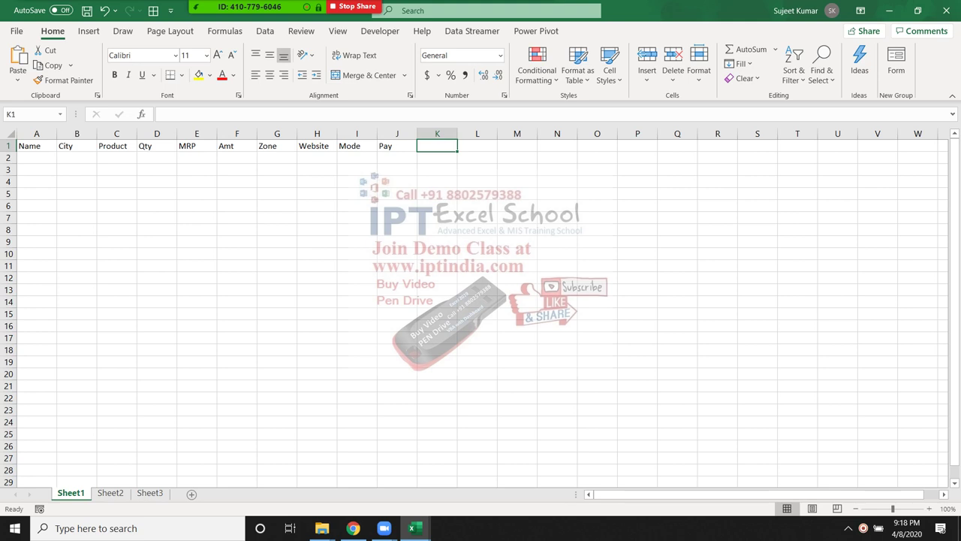
pyautogui.write('D_S')
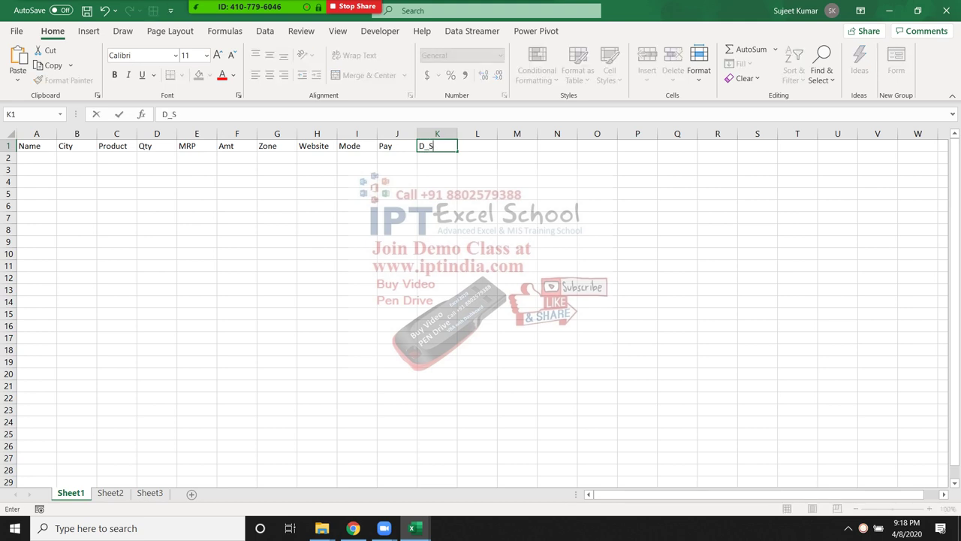
pyautogui.write('tatus')
pyautogui.press('Return')
pyautogui.press('Left')
pyautogui.press('Left')
pyautogui.press('Left')
pyautogui.press('Left')
pyautogui.press('Left')
pyautogui.press('Left')
pyautogui.press('Left')
pyautogui.press('Left')
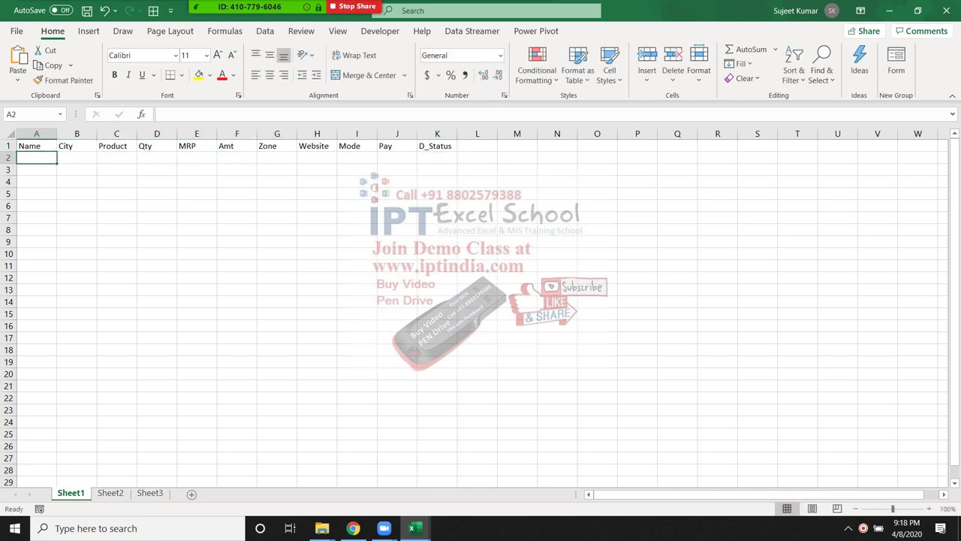
# - Enter Puja in A2 and fill the name down column A to row 288
pyautogui.write('Pu')
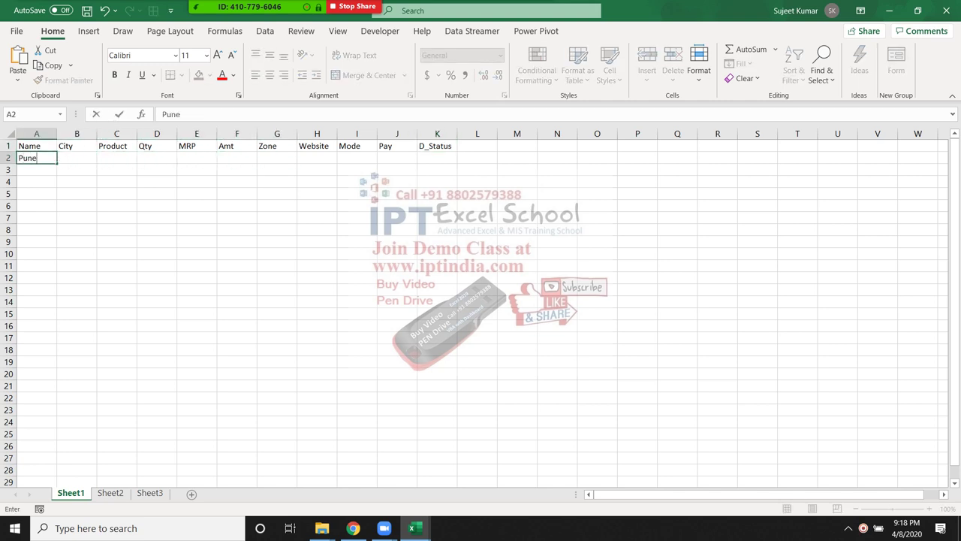
pyautogui.write('ja')
pyautogui.press('Return')
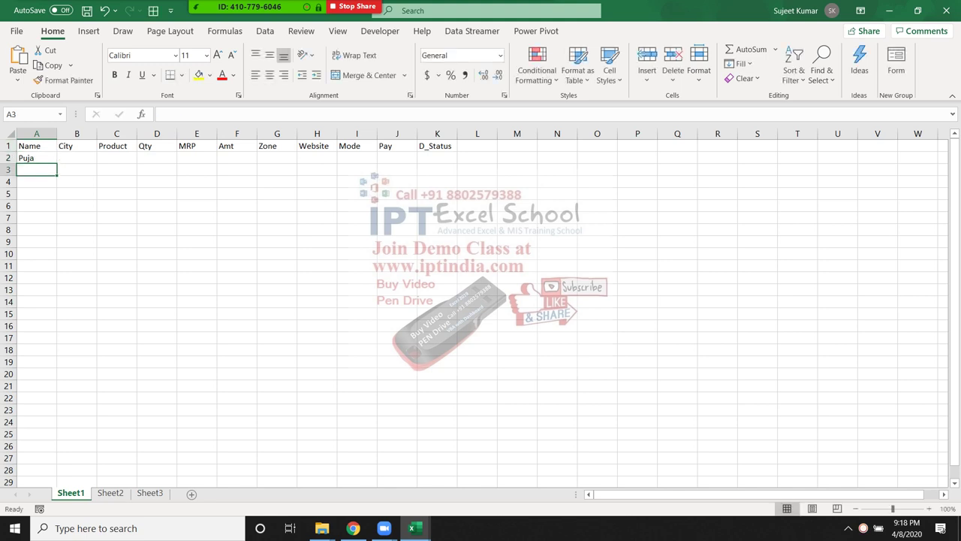
pyautogui.click(36, 158)
pyautogui.moveTo(56, 163); pyautogui.dragTo(45, 464)
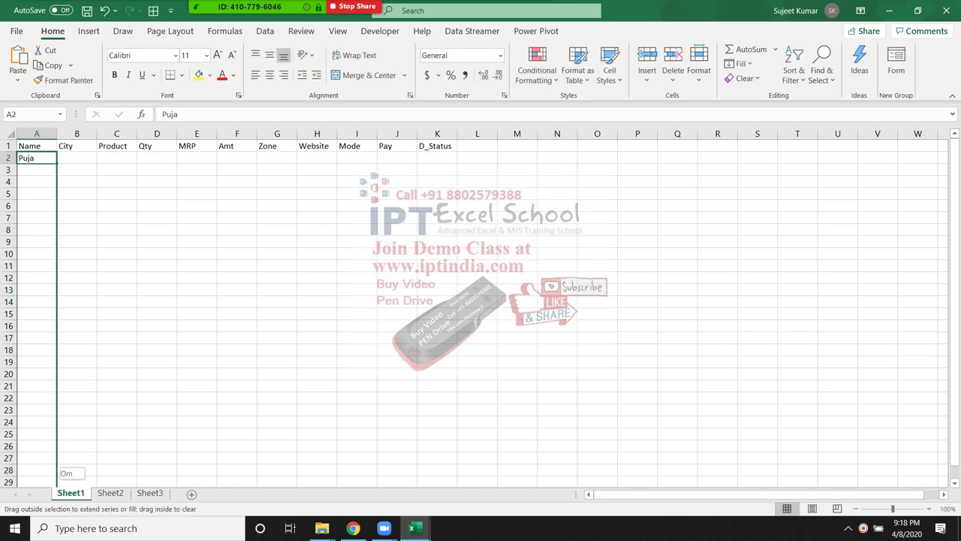
pyautogui.hotkey('ctrl', 'Home')
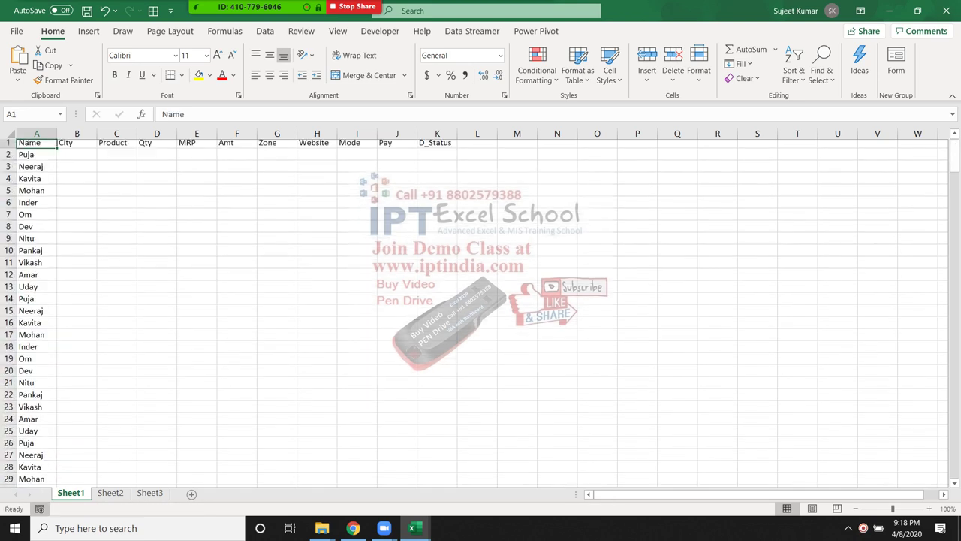
# - Start the City column with Pune in B2 and Flash Fill the remaining cities
pyautogui.click(76, 157)
pyautogui.write('Pune')
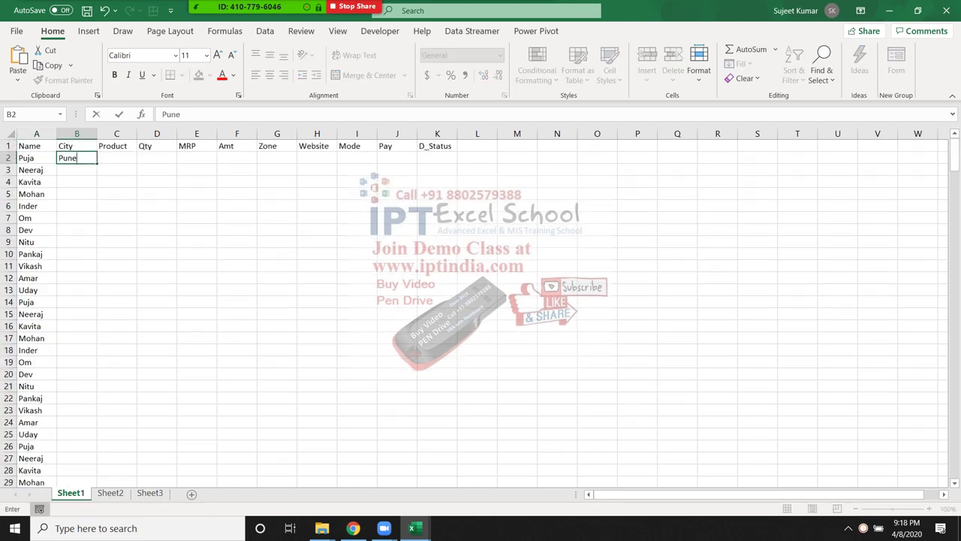
pyautogui.click(77, 218)
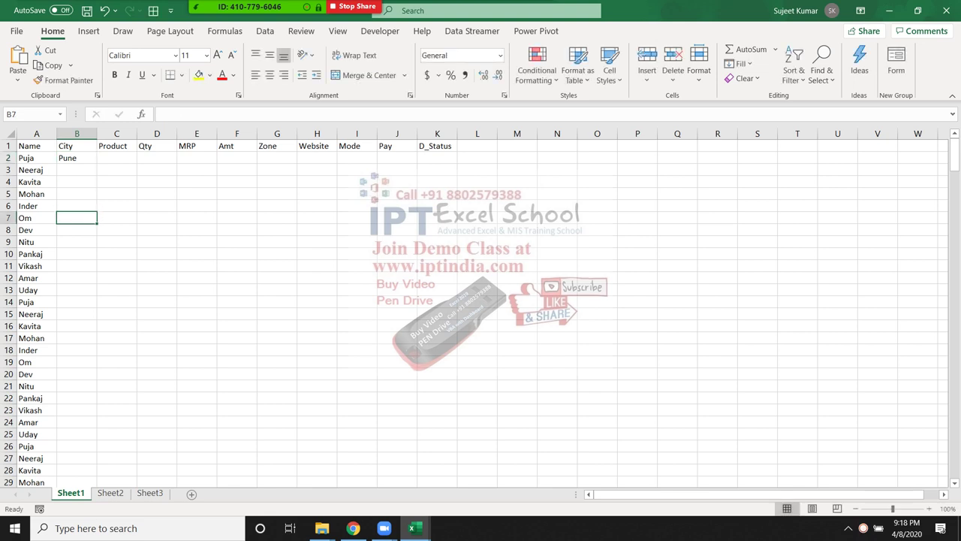
pyautogui.click(76, 158)
pyautogui.click(77, 170)
pyautogui.click(77, 158)
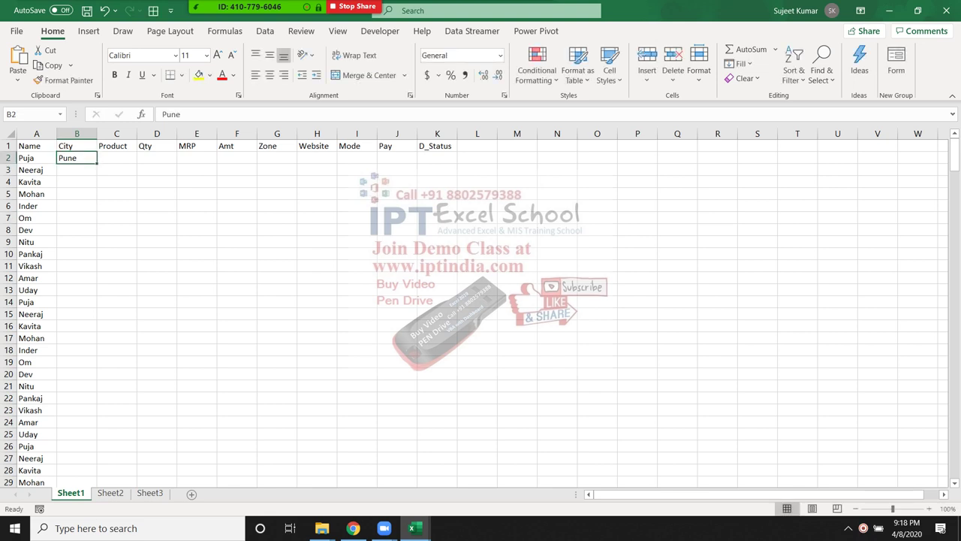
pyautogui.click(116, 169)
pyautogui.click(77, 158)
pyautogui.hotkey('ctrl', 'e')
# - Enter the products DVD, HD and RAM in C2:C4
pyautogui.click(117, 158)
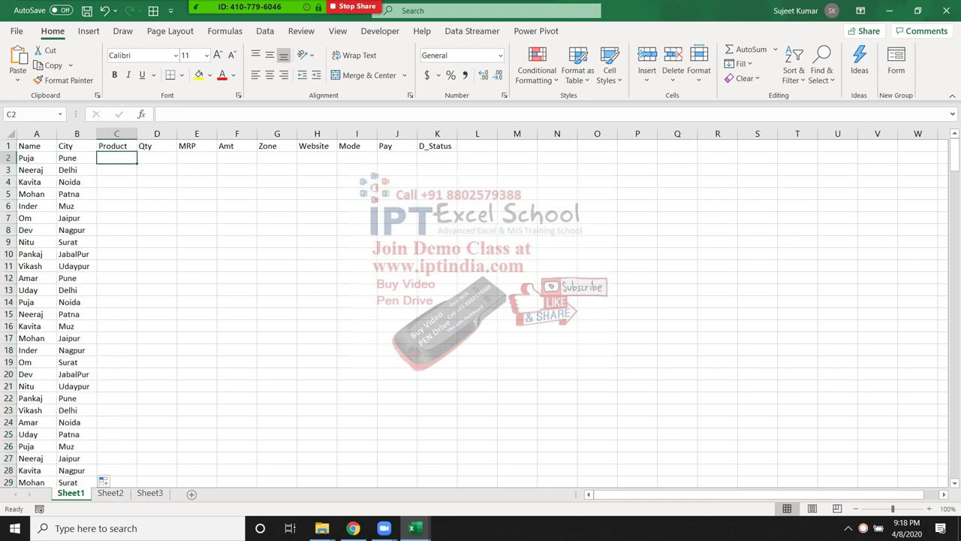
pyautogui.write('DVD')
pyautogui.press('Return')
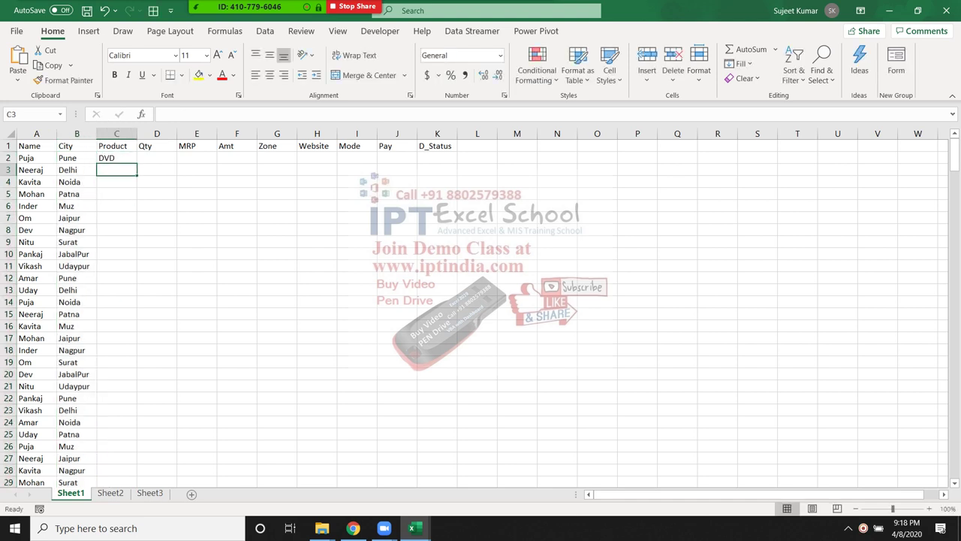
pyautogui.click(116, 157)
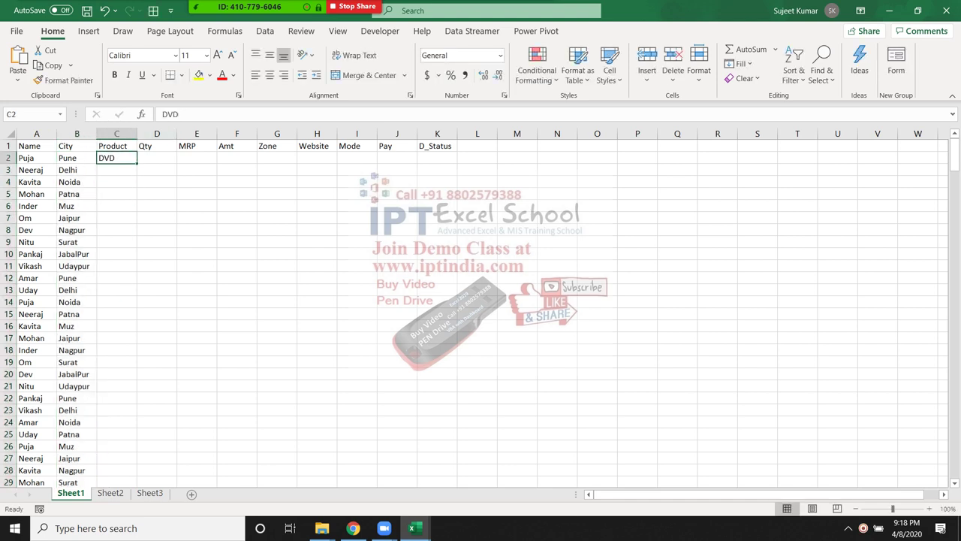
pyautogui.moveTo(137, 164); pyautogui.dragTo(132, 160)
pyautogui.click(116, 170)
pyautogui.write('HD')
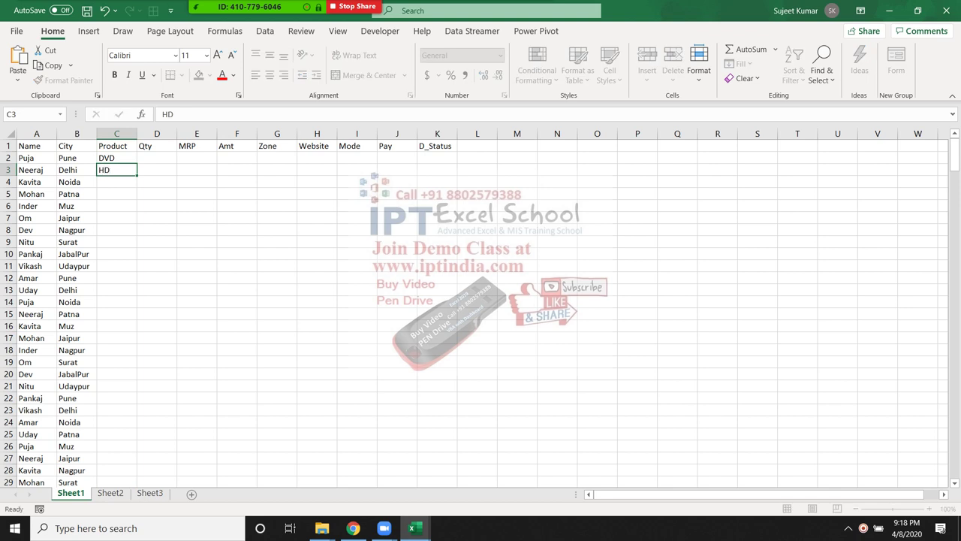
pyautogui.press('Return')
pyautogui.write('RAM')
pyautogui.press('Return')
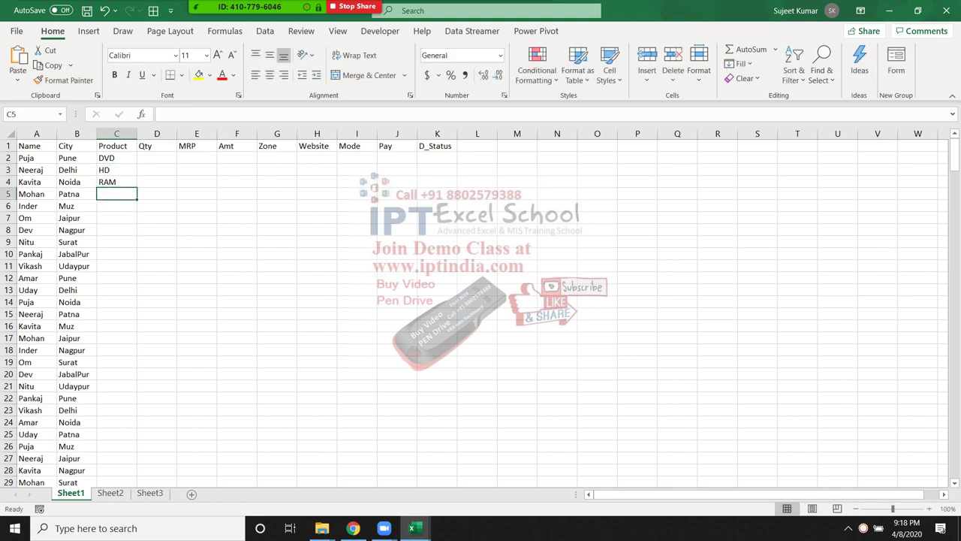
# - Add CRT and MB in C5:C6, then AutoFill the five-product sequence down the column
pyautogui.write('CRT')
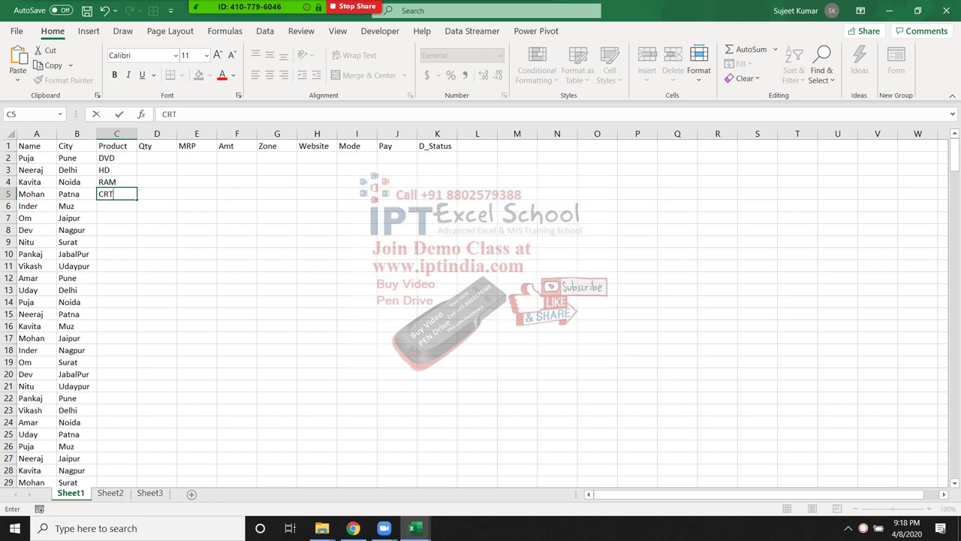
pyautogui.press('Return')
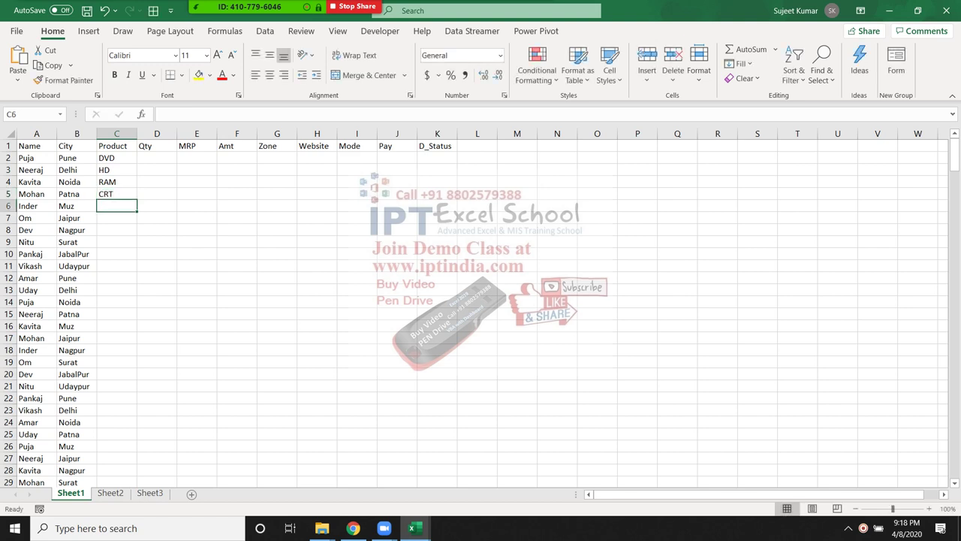
pyautogui.write('MG')
pyautogui.press('BackSpace')
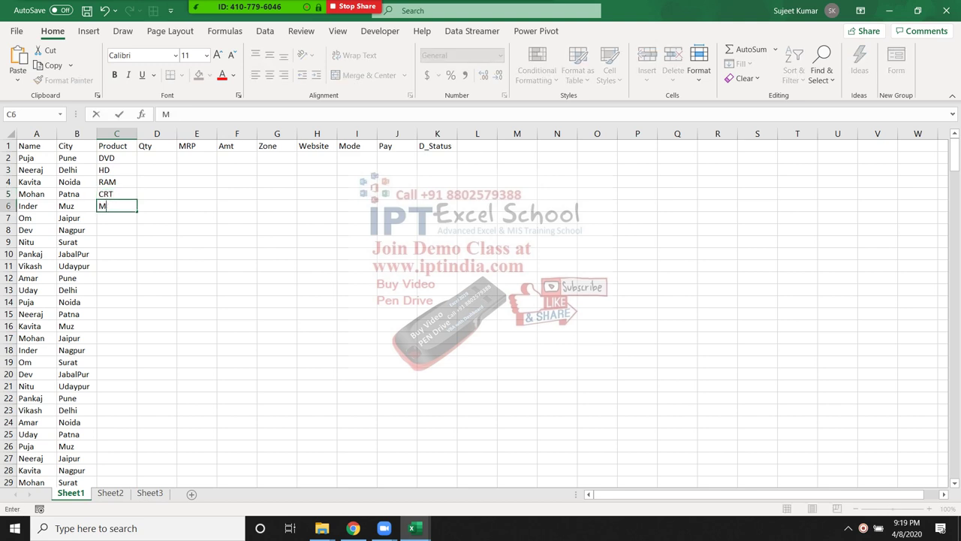
pyautogui.write('B')
pyautogui.press('Return')
pyautogui.moveTo(117, 158); pyautogui.dragTo(117, 206)
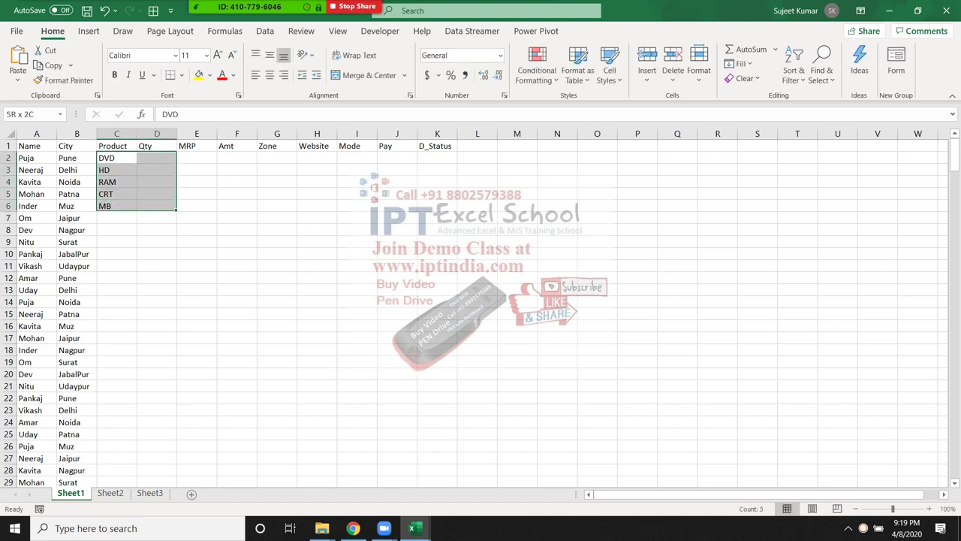
pyautogui.doubleClick(137, 211)
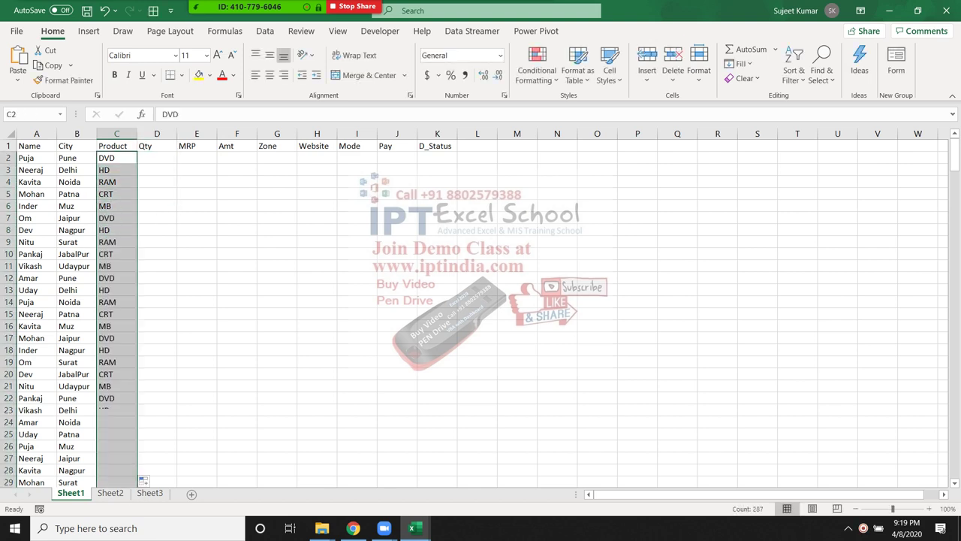
# - Enter =RANDBETWEEN(10,100) in D2 and =RANDBETWEEN(100,2000) in E2
pyautogui.click(156, 158)
pyautogui.write('=ra')
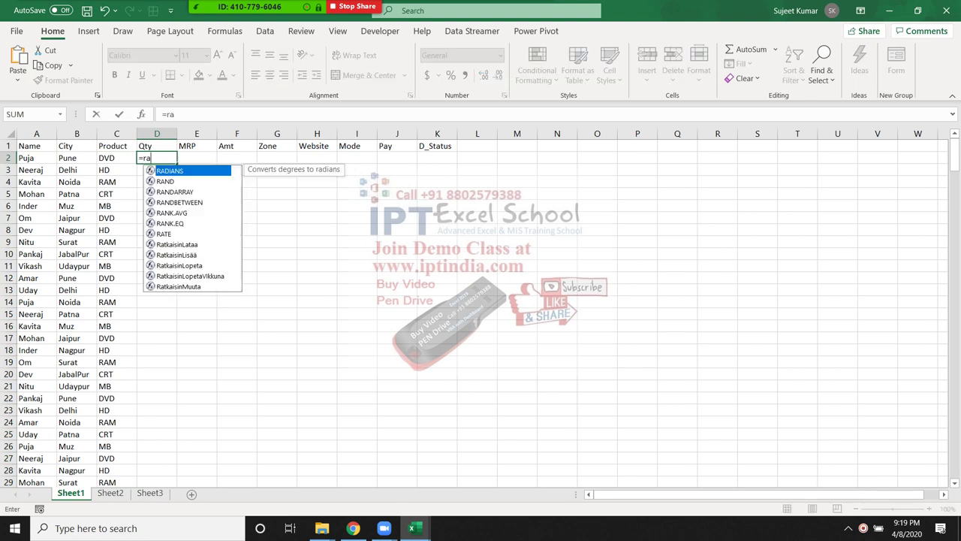
pyautogui.press('Down')
pyautogui.press('Down')
pyautogui.press('Down')
pyautogui.press('Tab')
pyautogui.write('10')
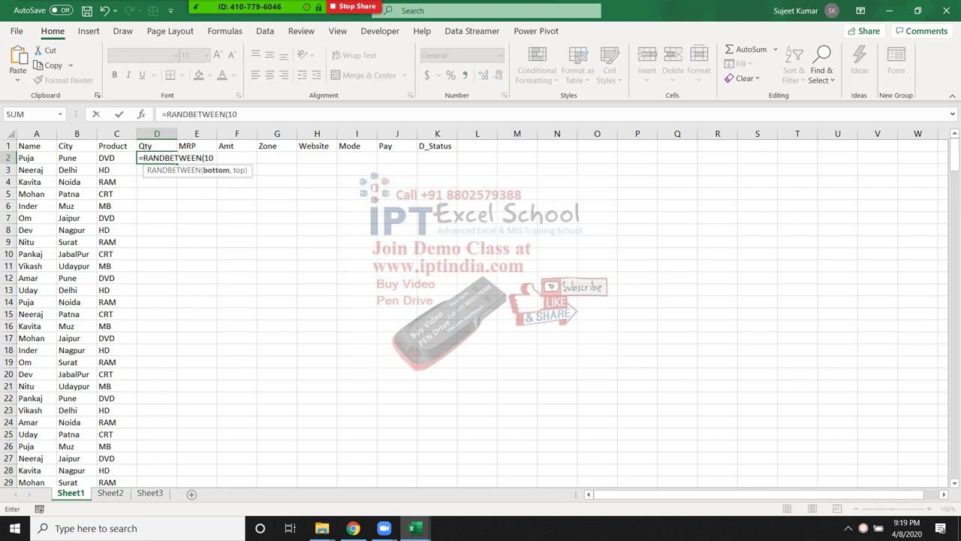
pyautogui.write(',100)')
pyautogui.press('Tab')
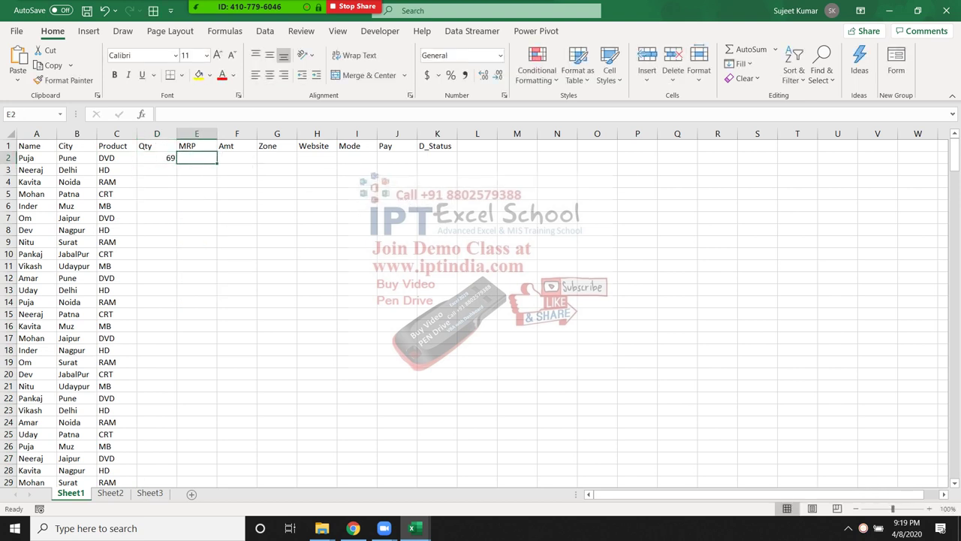
pyautogui.write('=ra')
pyautogui.press('Down')
pyautogui.press('Down')
pyautogui.press('Tab')
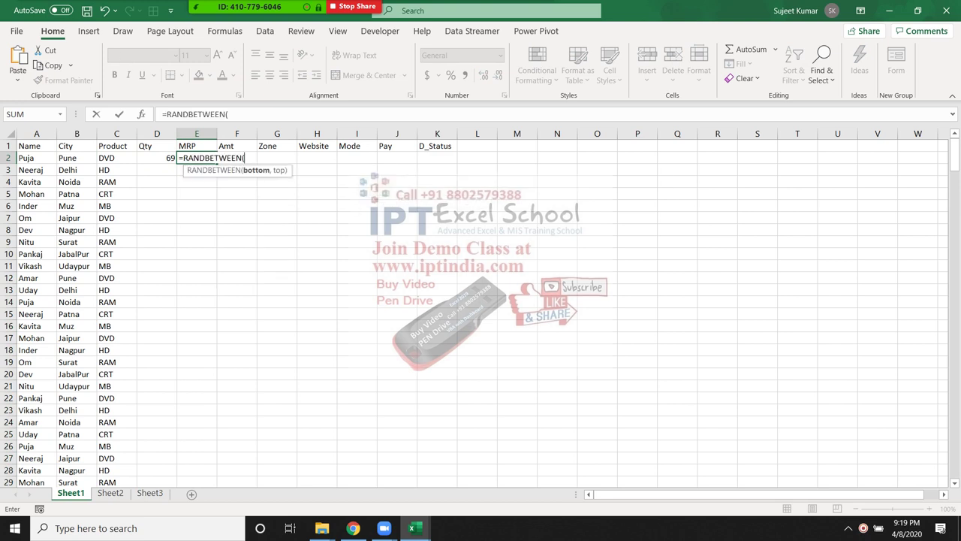
pyautogui.write('100')
pyautogui.write(',')
pyautogui.write('2000)')
pyautogui.press('Return')
# - Fill both random formulas down to row 288 and paste them back as fixed values
pyautogui.press('Left')
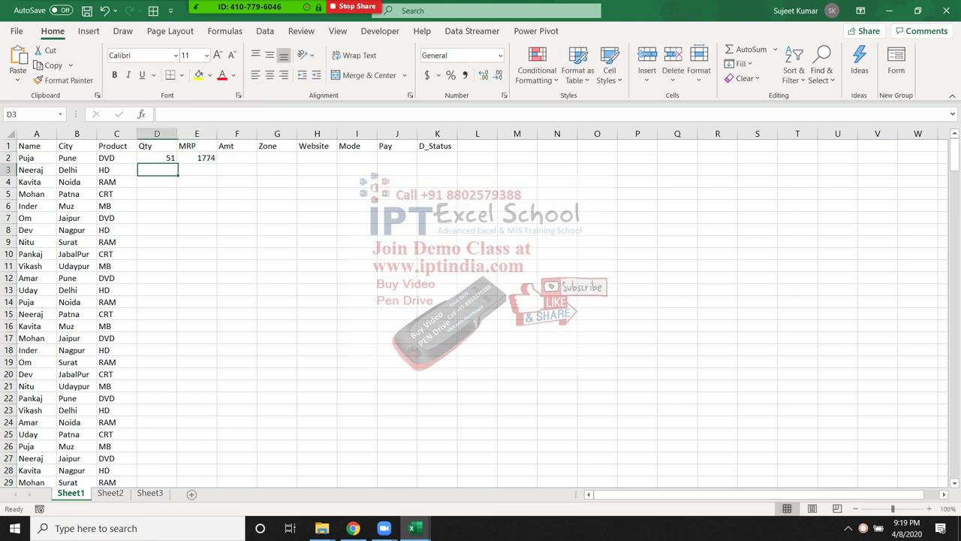
pyautogui.press('Left')
pyautogui.hotkey('ctrl', 'Down')
pyautogui.press('Right')
pyautogui.hotkey('shift', 'Right')
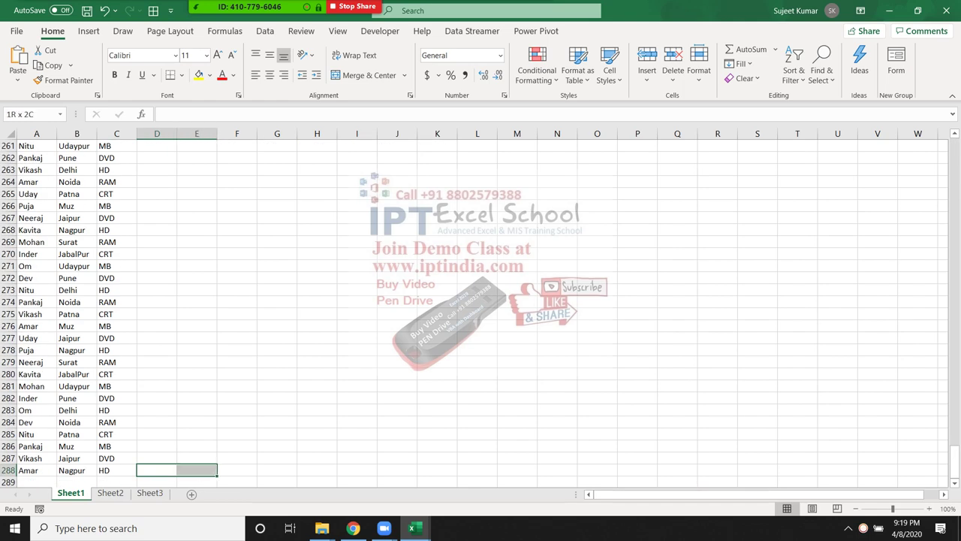
pyautogui.hotkey('ctrl', 'shift', 'Up')
pyautogui.hotkey('ctrl', 'd')
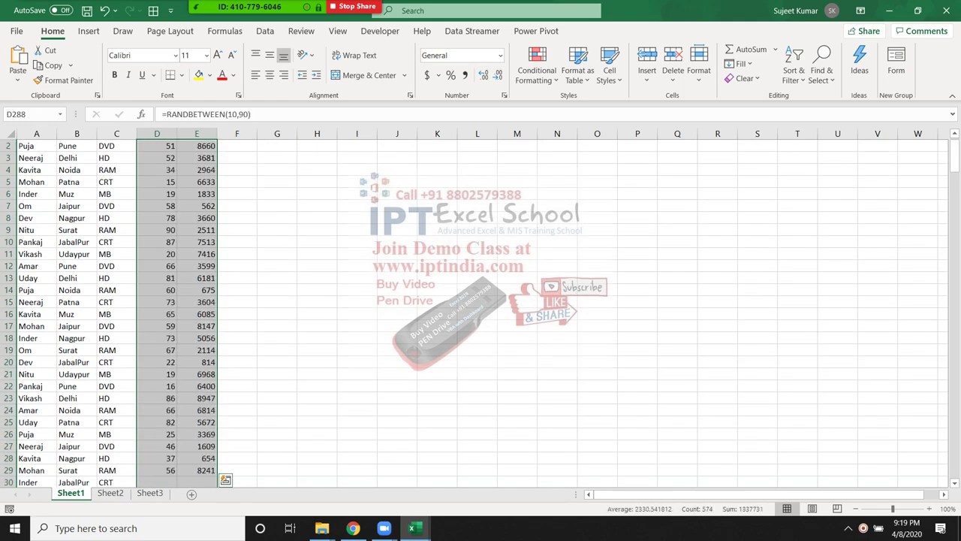
pyautogui.hotkey('ctrl', 'c')
pyautogui.click(17, 79)
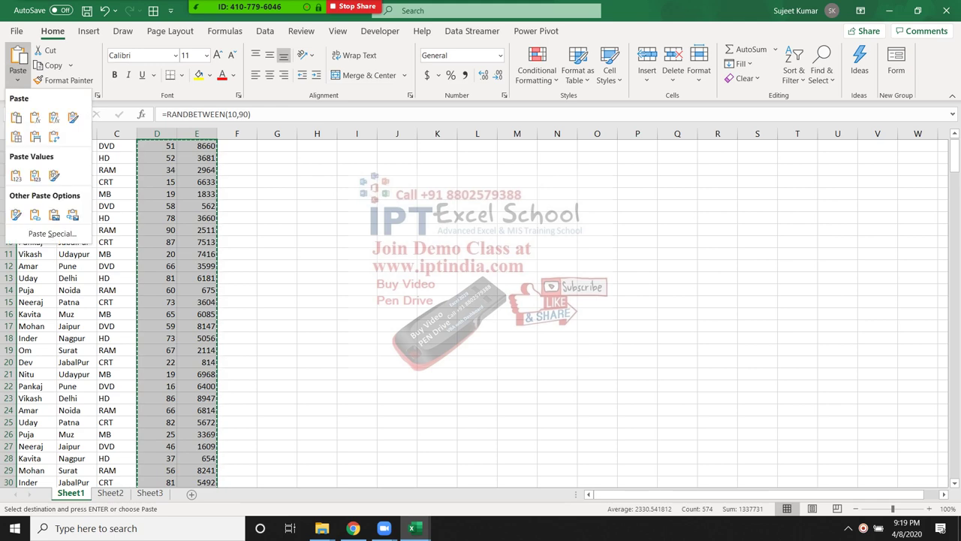
pyautogui.click(16, 175)
pyautogui.press('Escape')
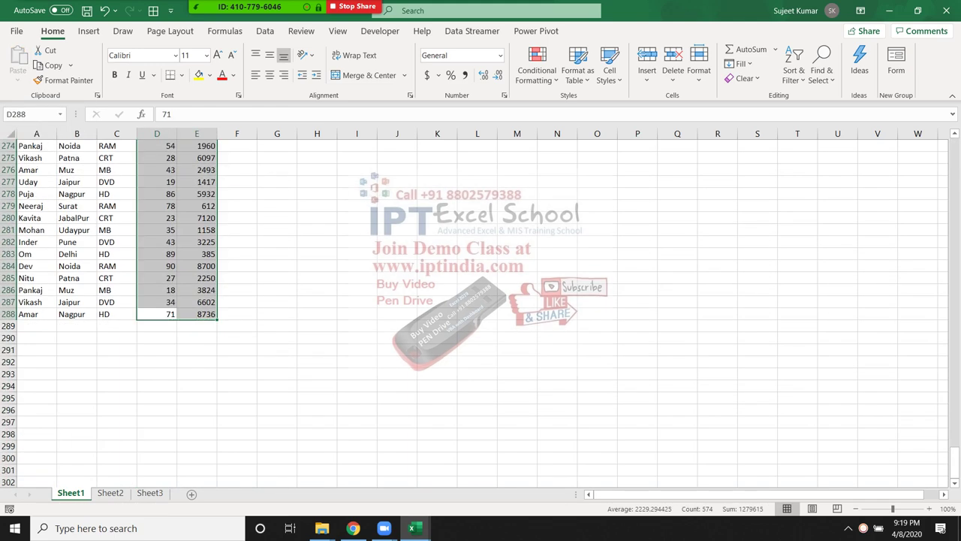
# - Enter =D2*E2 in F2 and fill the Amt formula down to row 288
pyautogui.hotkey('ctrl', 'Up')
pyautogui.press('Right')
pyautogui.press('Right')
pyautogui.press('Down')
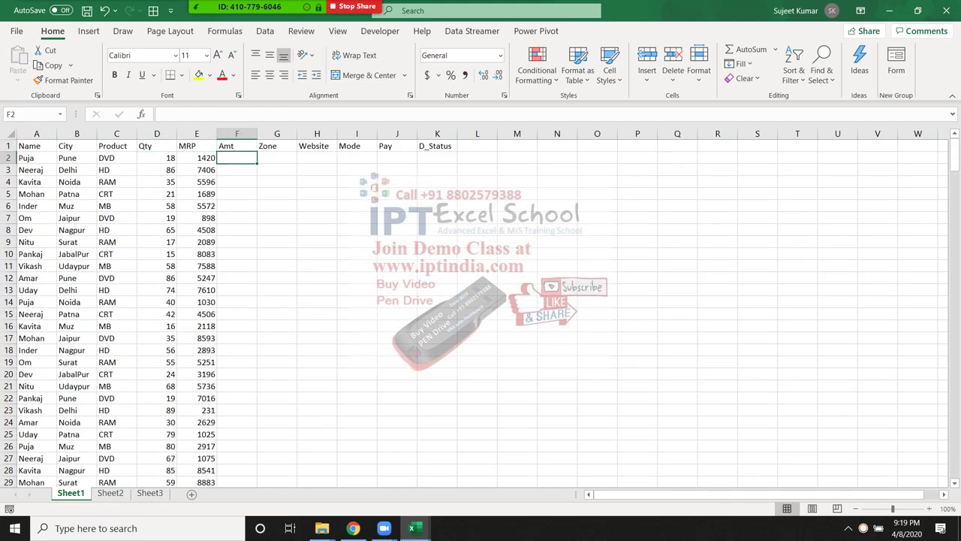
pyautogui.write('=')
pyautogui.press('Left')
pyautogui.press('Left')
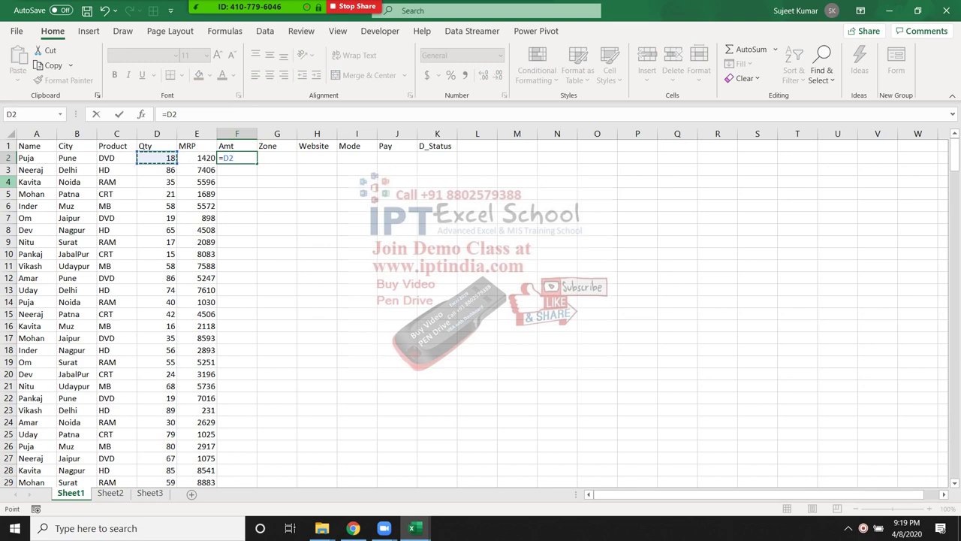
pyautogui.write('*')
pyautogui.press('Left')
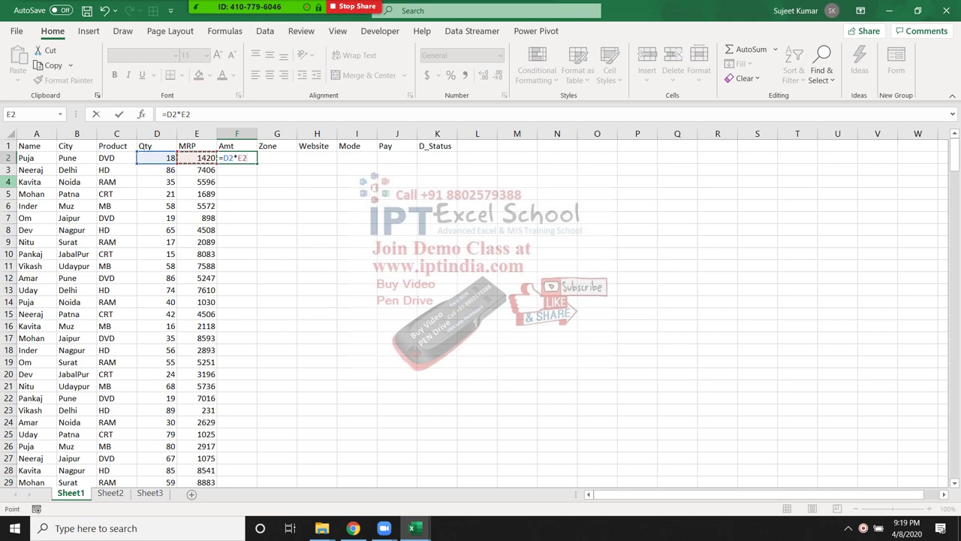
pyautogui.press('Return')
pyautogui.press('Left')
pyautogui.hotkey('ctrl', 'Down')
pyautogui.press('Right')
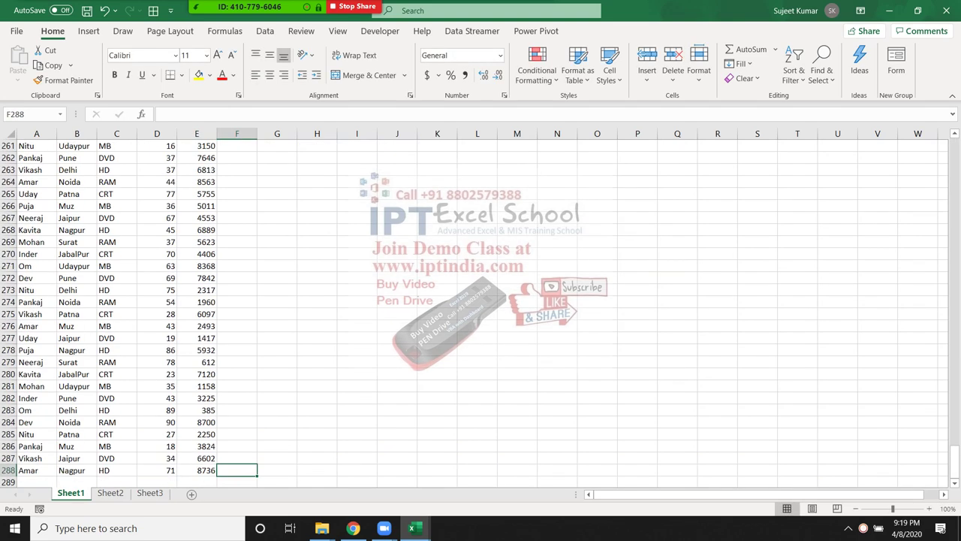
pyautogui.hotkey('ctrl', 'shift', 'Up')
pyautogui.hotkey('ctrl', 'd')
pyautogui.hotkey('ctrl', 'Up')
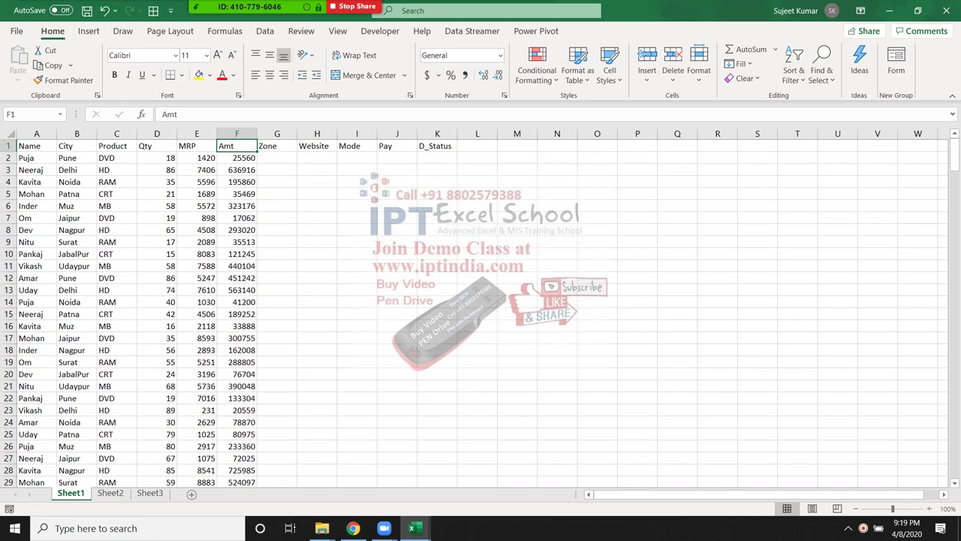
pyautogui.press('Right')
pyautogui.press('Down')
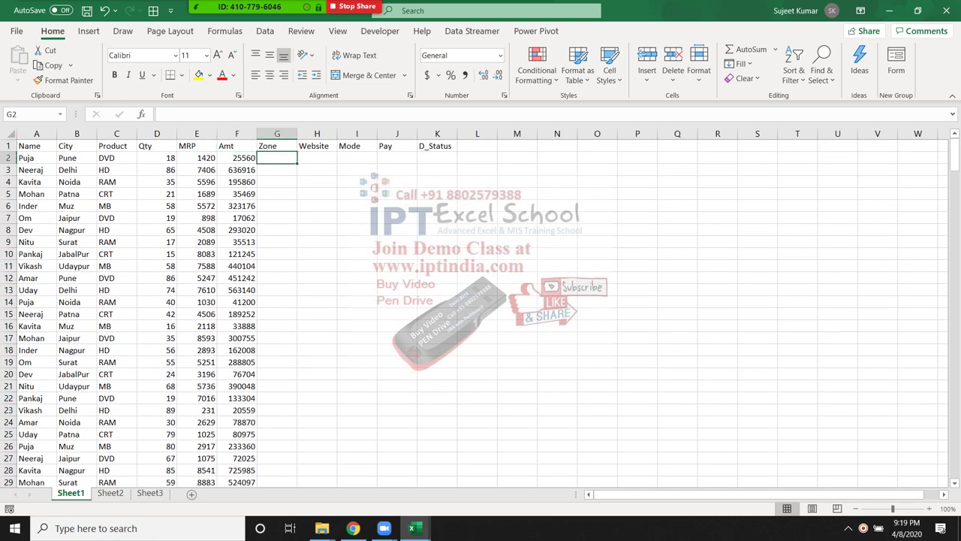
# - Type the zone entries South, West, Noth and Each into G2:G5
pyautogui.write('South')
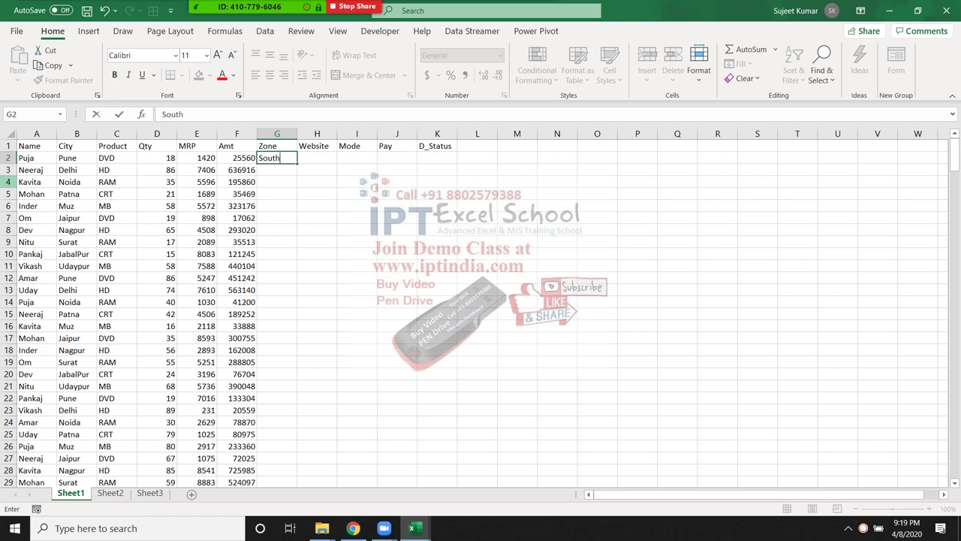
pyautogui.press('Return')
pyautogui.write('Wes')
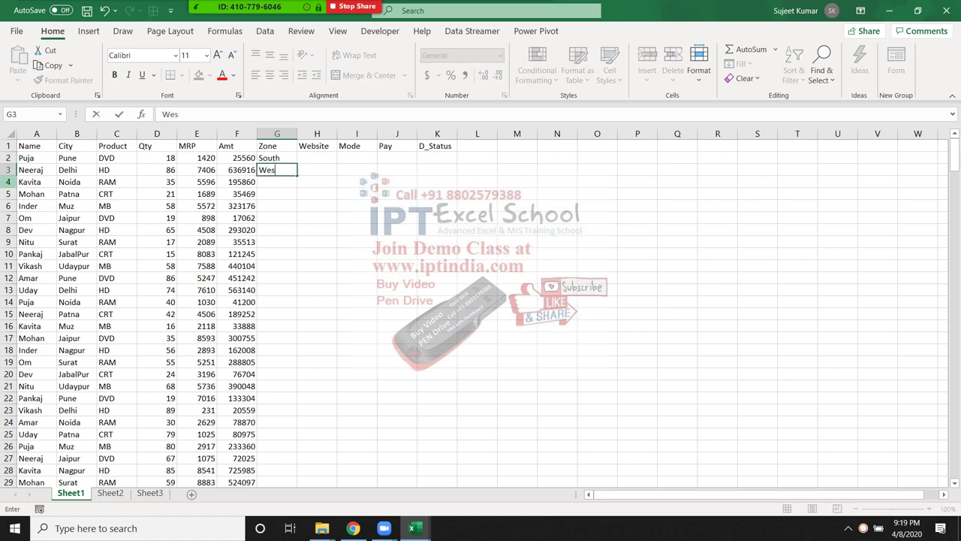
pyautogui.write('t')
pyautogui.hotkey('ctrl', 'Return')
pyautogui.press('Down')
pyautogui.write('Not')
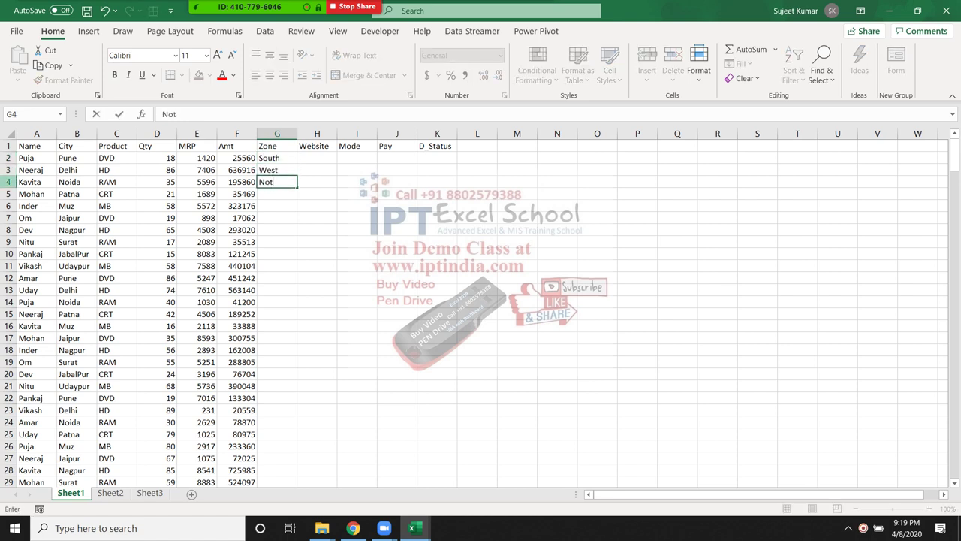
pyautogui.write('h')
pyautogui.press('Return')
pyautogui.write('Eac')
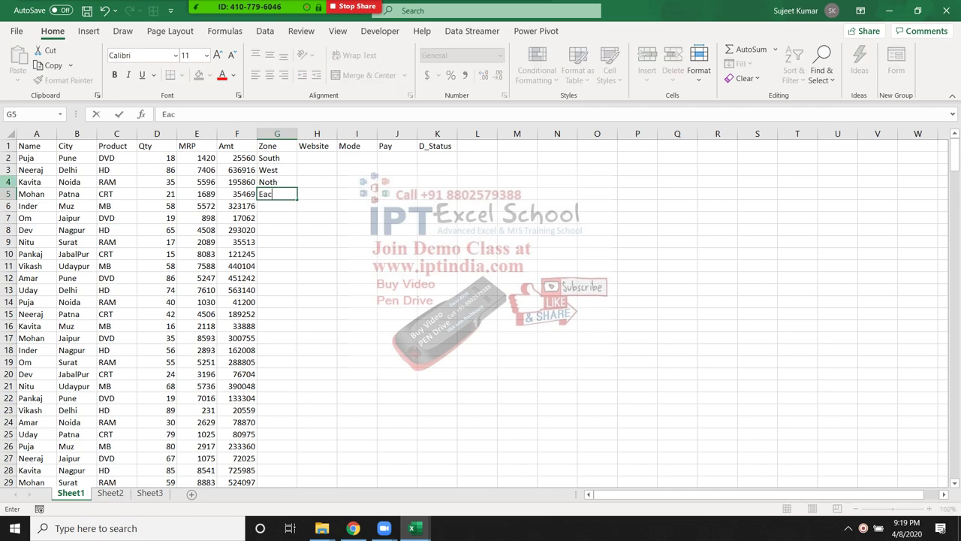
pyautogui.write('h')
pyautogui.press('Return')
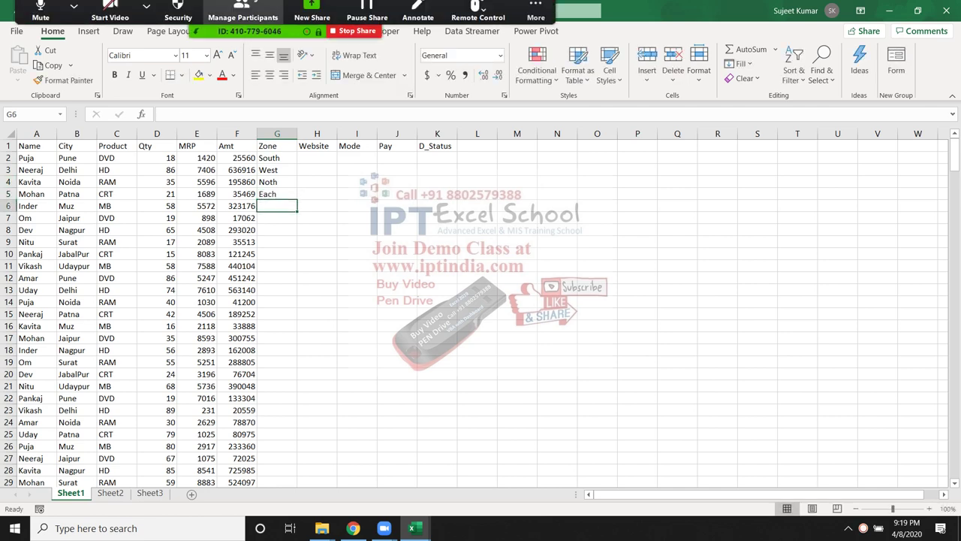
pyautogui.click(242, 17)
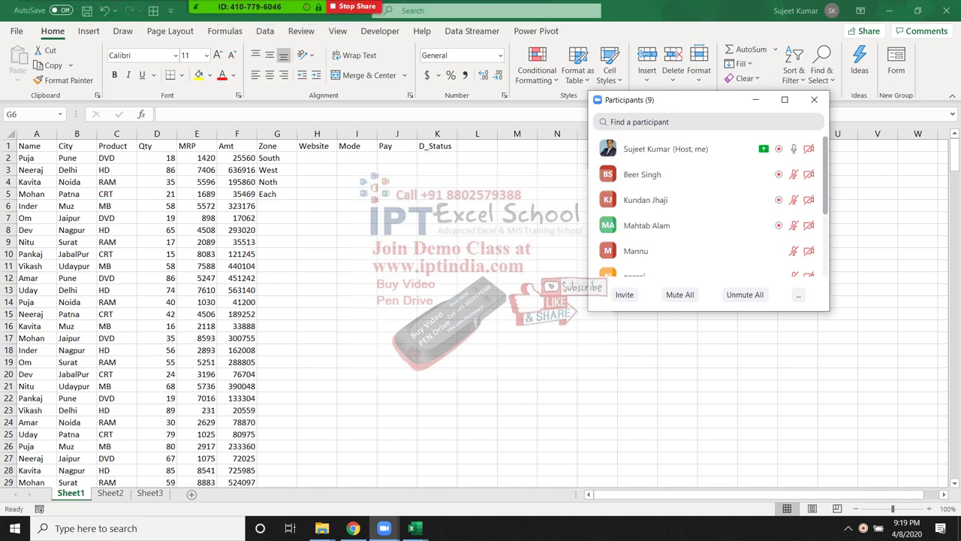
pyautogui.click(814, 99)
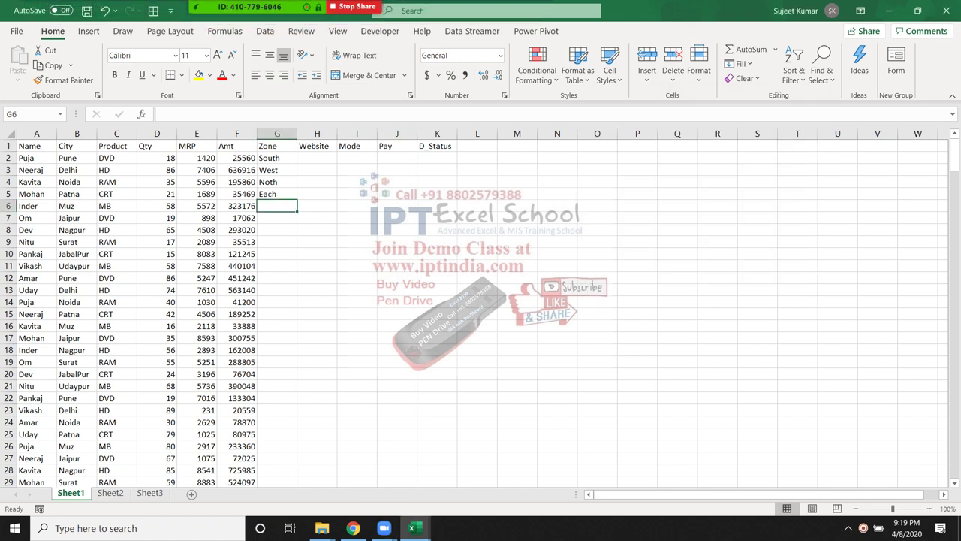
# - Correct G5 to East and add Centra and NCR in G6:G7
pyautogui.press('Up')
pyautogui.press('F2')
pyautogui.press('BackSpace')
pyautogui.press('BackSpace')
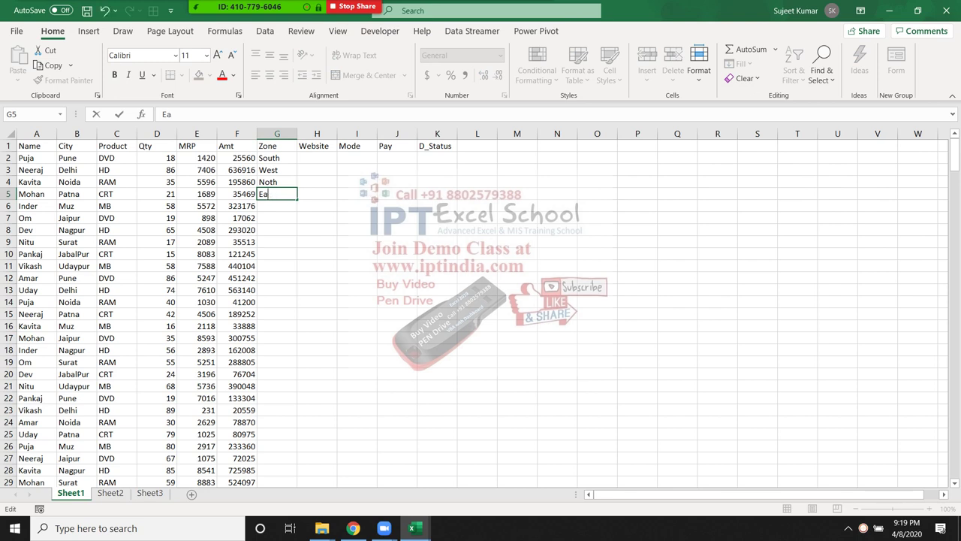
pyautogui.write('st')
pyautogui.press('Return')
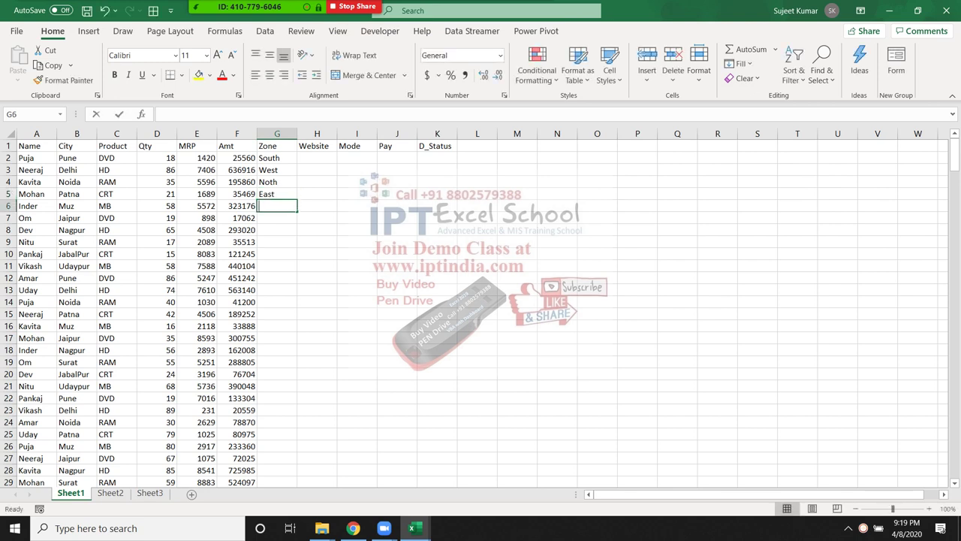
pyautogui.write('Cent')
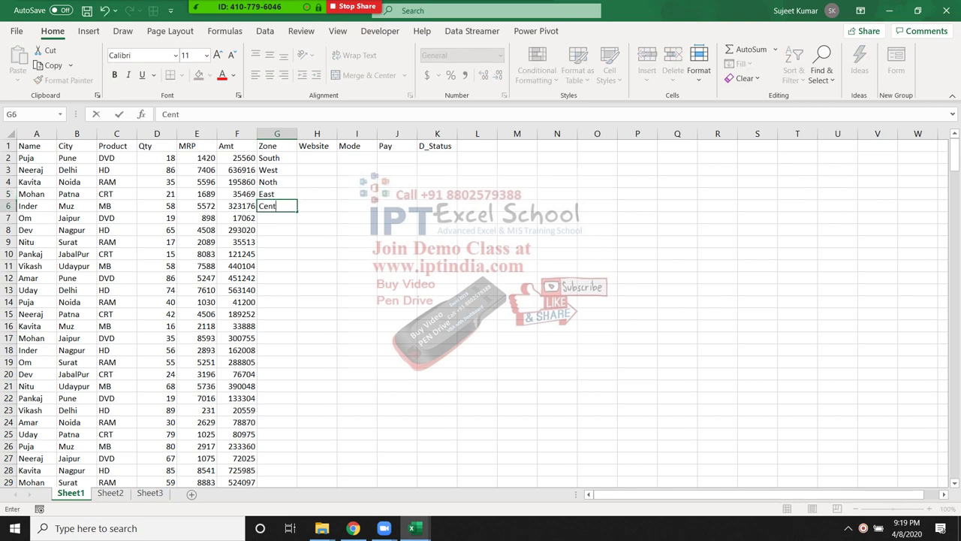
pyautogui.write('ra')
pyautogui.press('Return')
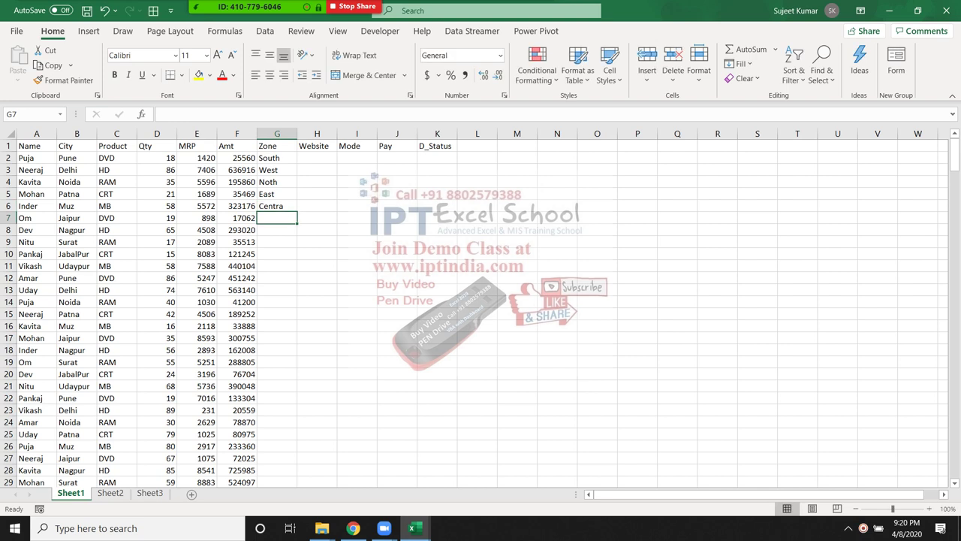
pyautogui.write('NCR')
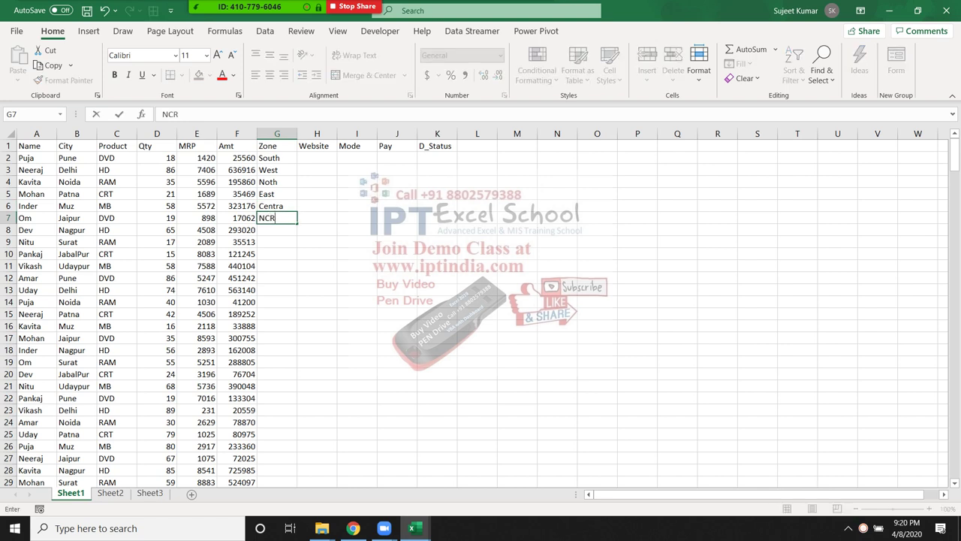
pyautogui.press('Return')
# - Select G2:G8 and repeat the zone pattern down column G with the fill handle
pyautogui.click(276, 170)
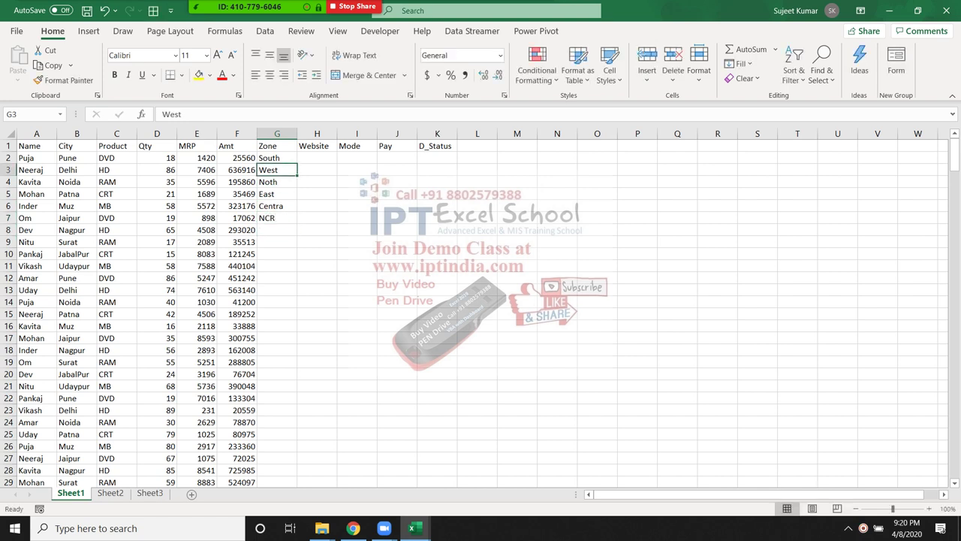
pyautogui.moveTo(276, 157); pyautogui.dragTo(276, 229)
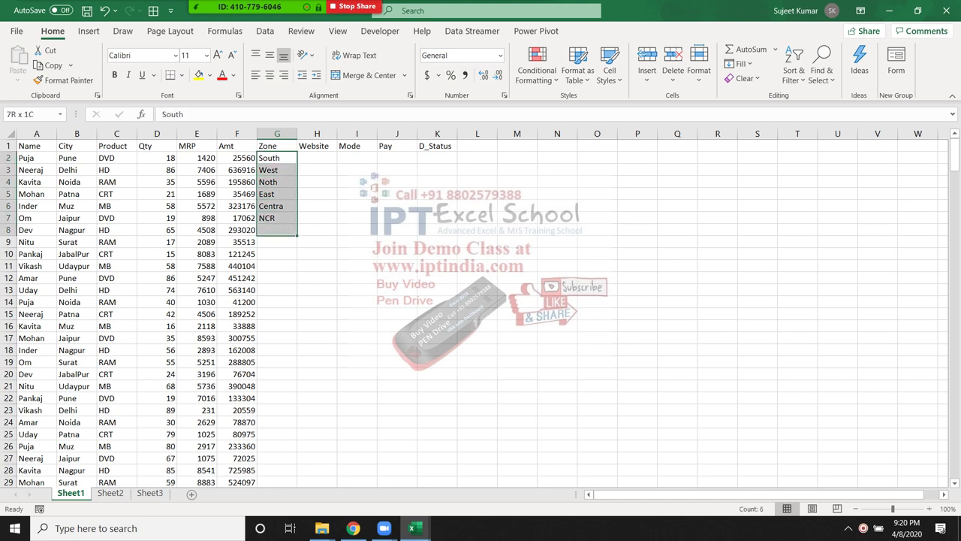
pyautogui.doubleClick(297, 234)
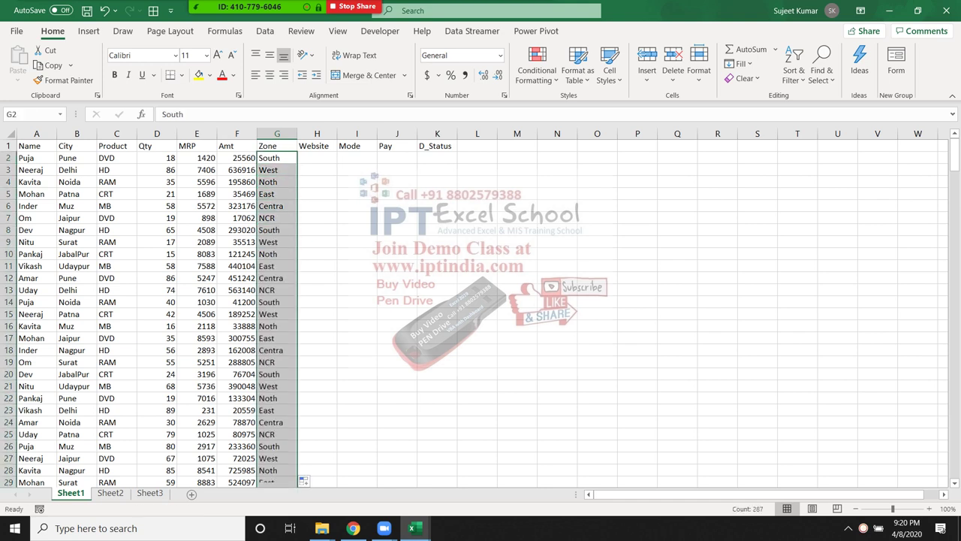
pyautogui.click(317, 158)
# - Enter IPYINDIA and a second website name in H2:H3 and repeat them down column H
pyautogui.write('IP')
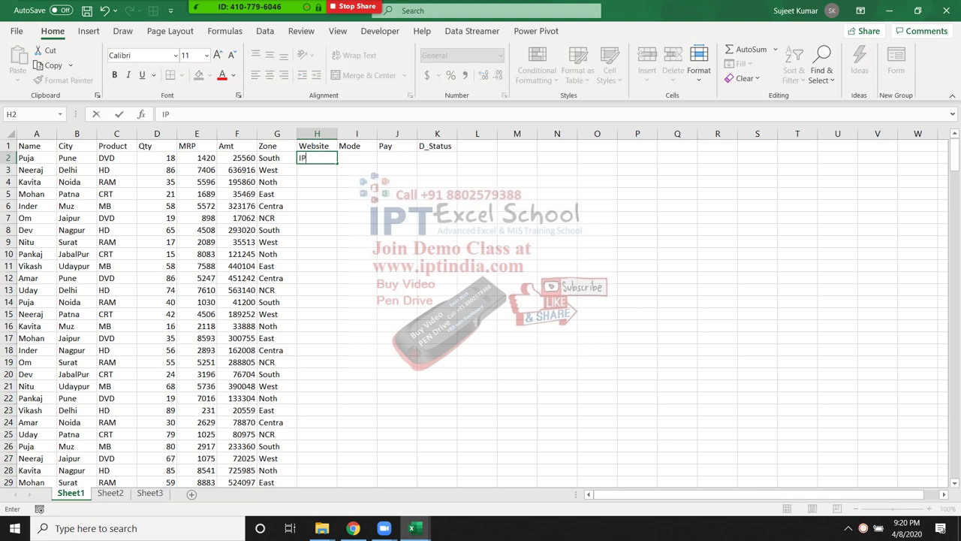
pyautogui.write('Y')
pyautogui.write('INDIA')
pyautogui.press('Return')
pyautogui.write('S')
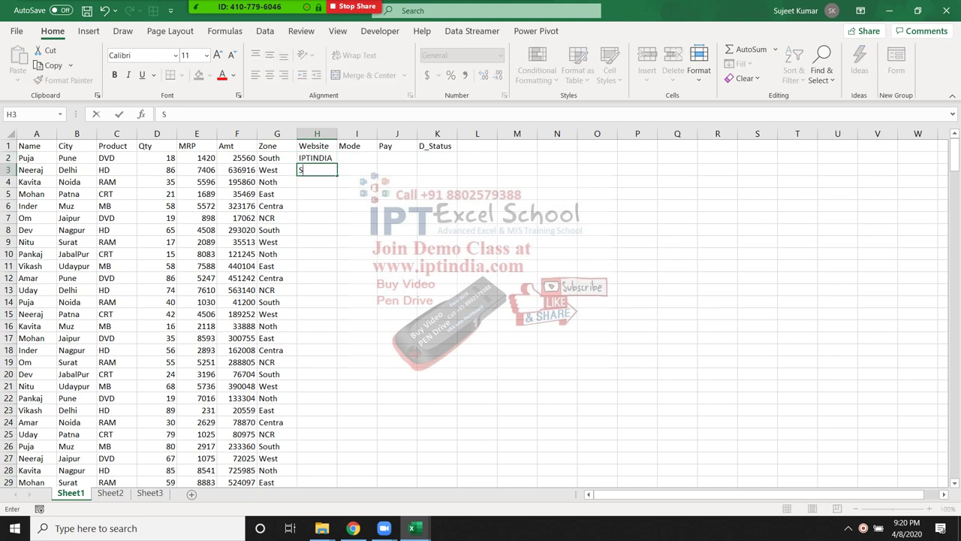
pyautogui.write('UJEET')
pyautogui.write('KUMAR')
pyautogui.hotkey('ctrl', 'Return')
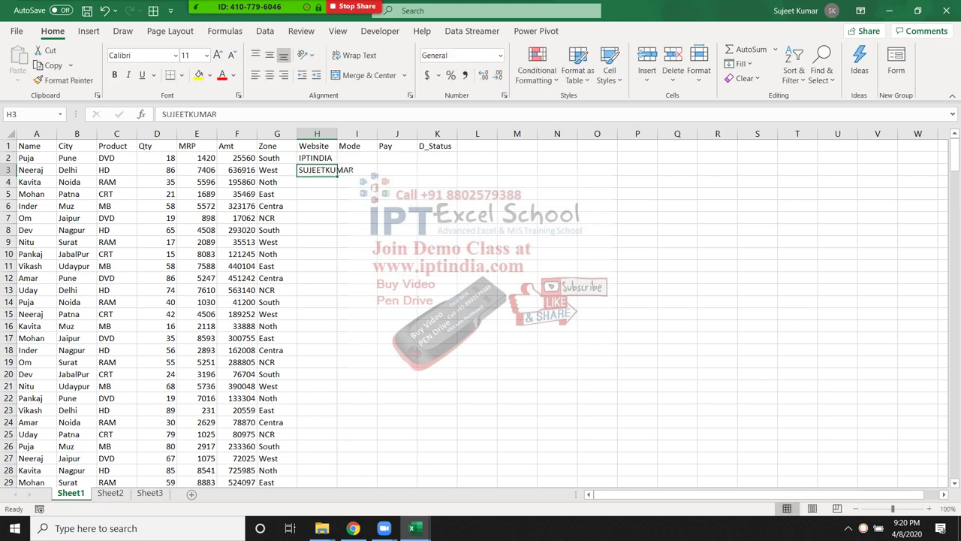
pyautogui.moveTo(315, 158); pyautogui.dragTo(316, 170)
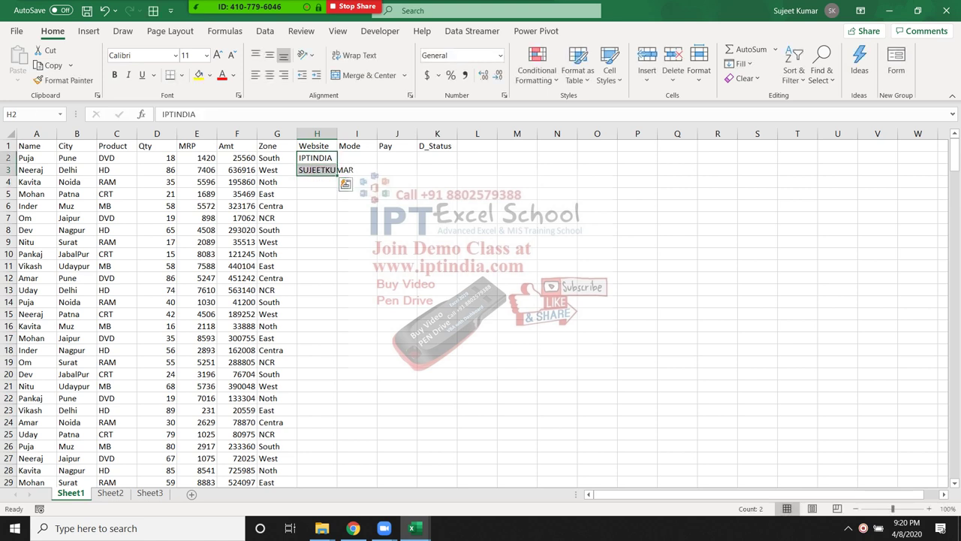
pyautogui.doubleClick(337, 175)
# - Enter Online, Diract and Ref in I2:I4 and repeat the Mode pattern down column I
pyautogui.press('Right')
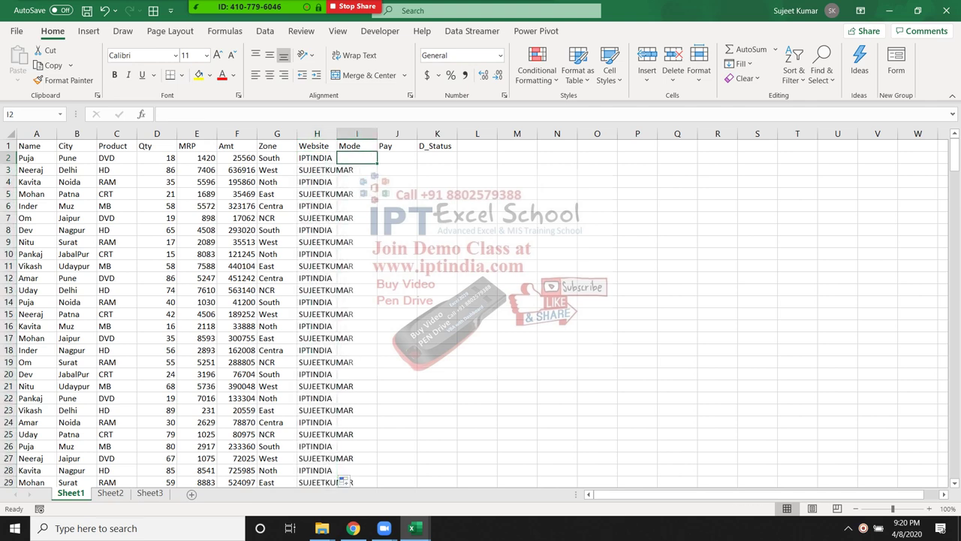
pyautogui.write('Onli')
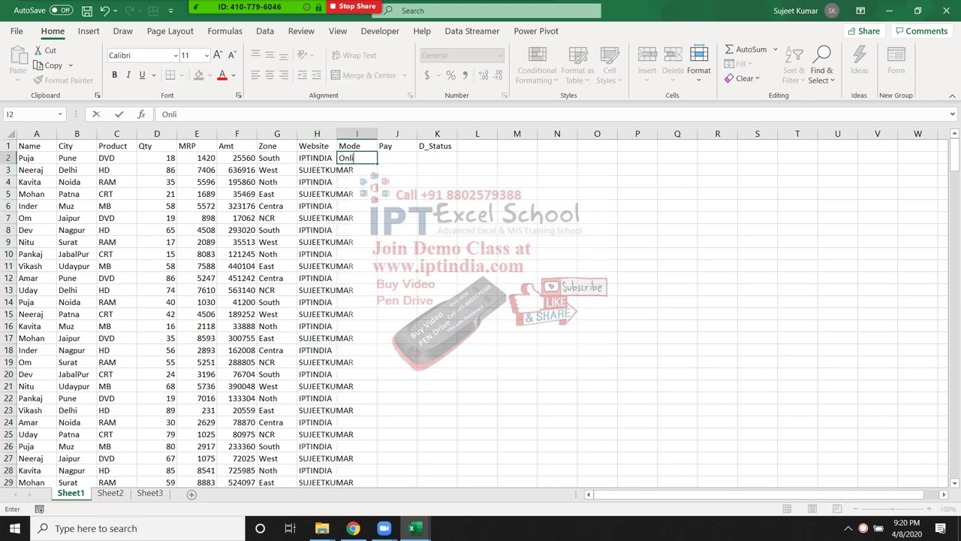
pyautogui.write('ne')
pyautogui.press('Return')
pyautogui.write('D')
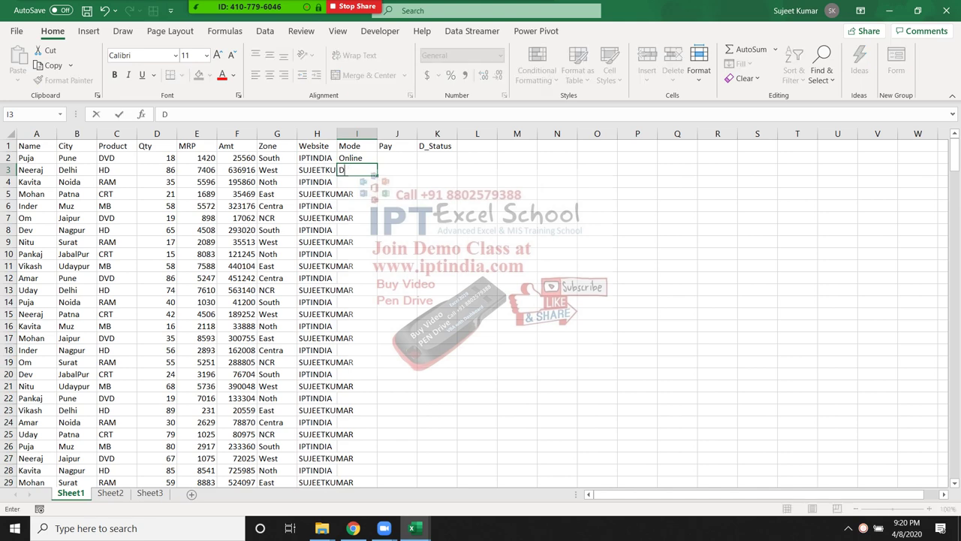
pyautogui.write('iract')
pyautogui.press('Return')
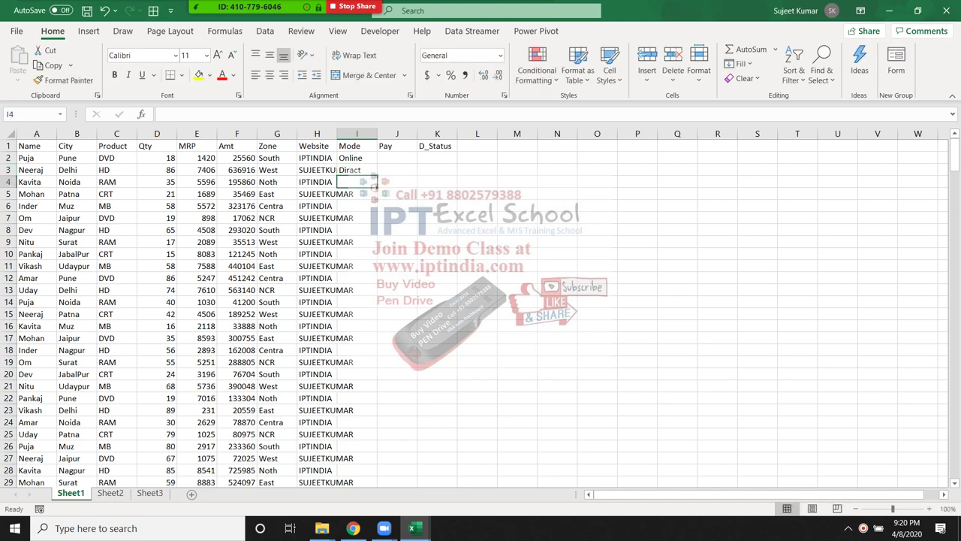
pyautogui.write('Ref')
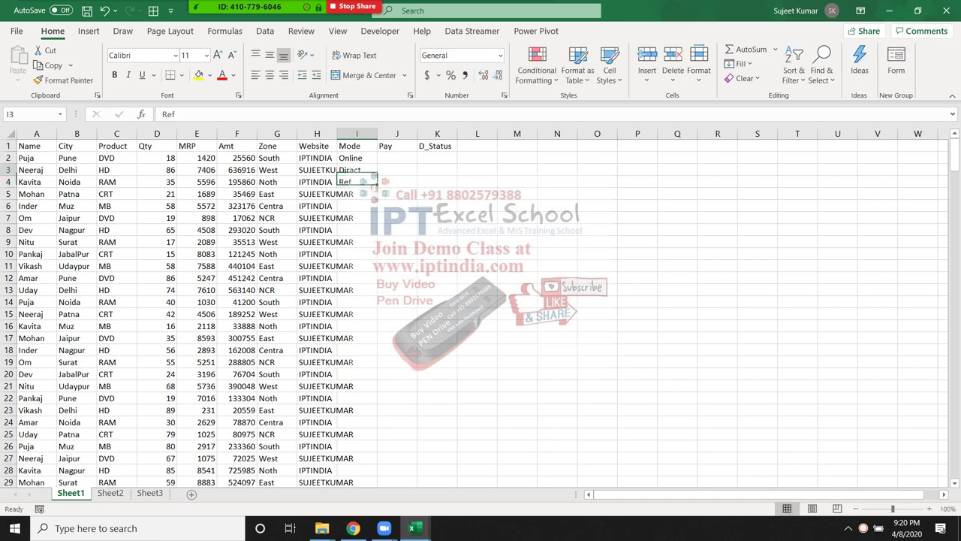
pyautogui.moveTo(352, 157)
pyautogui.mouseDown()
pyautogui.moveTo(351, 171)
pyautogui.moveTo(374, 186)
pyautogui.mouseUp()
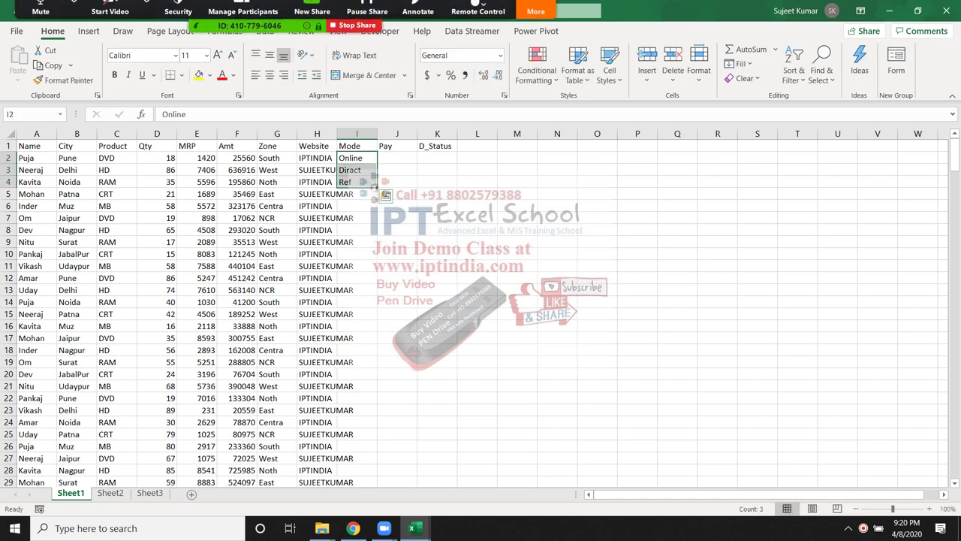
pyautogui.doubleClick(377, 187)
# - Enter NET, CC, DC and Cash in J2:J5 and drag the Pay pattern down column J
pyautogui.click(397, 170)
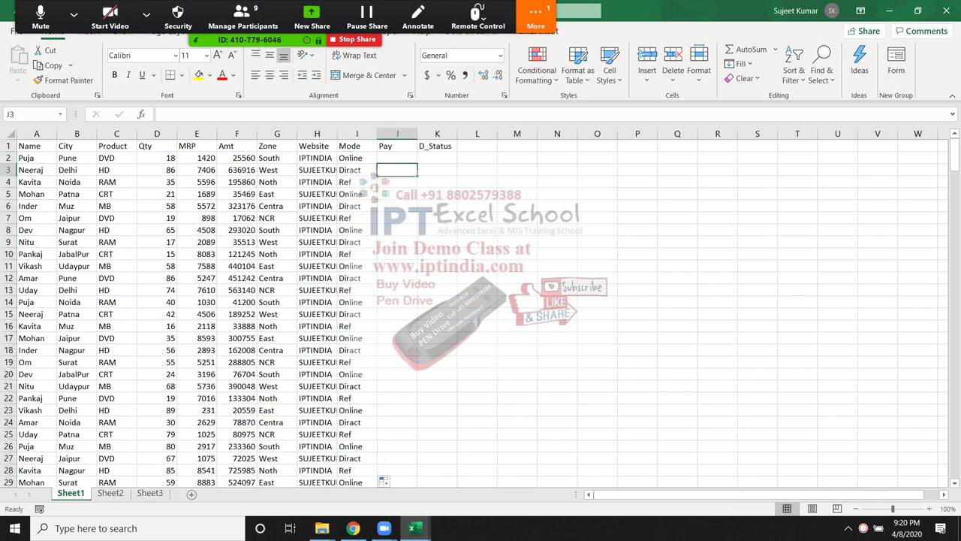
pyautogui.click(396, 158)
pyautogui.write('N')
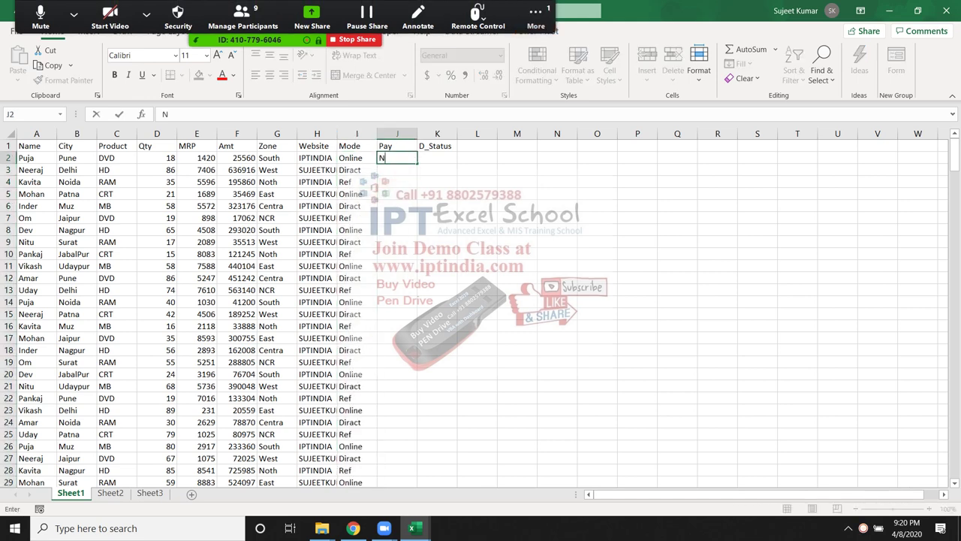
pyautogui.write('ET')
pyautogui.press('Return')
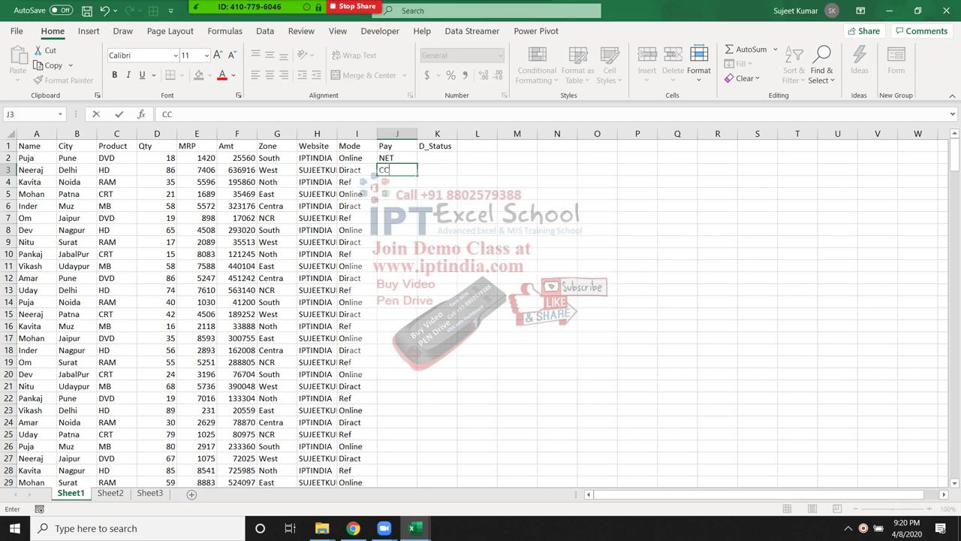
pyautogui.write('CC')
pyautogui.press('Return')
pyautogui.write('DC')
pyautogui.press('Return')
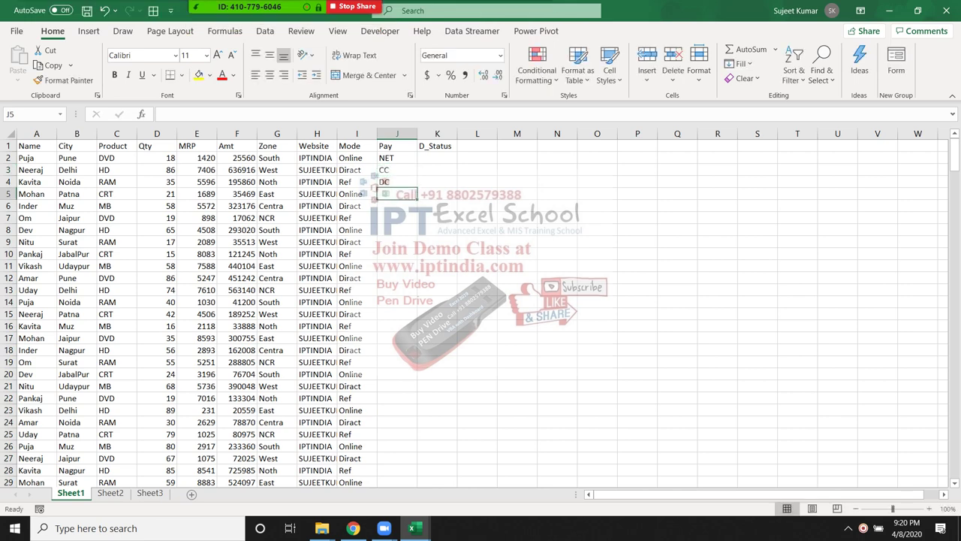
pyautogui.write('CC')
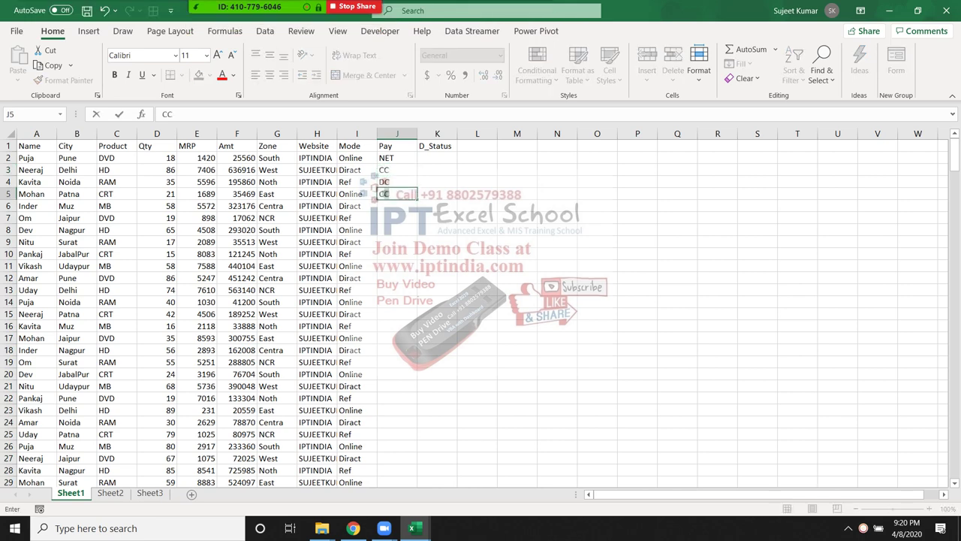
pyautogui.write('ash')
pyautogui.press('Return')
pyautogui.press('Up')
pyautogui.press('Up')
pyautogui.press('Up')
pyautogui.press('Up')
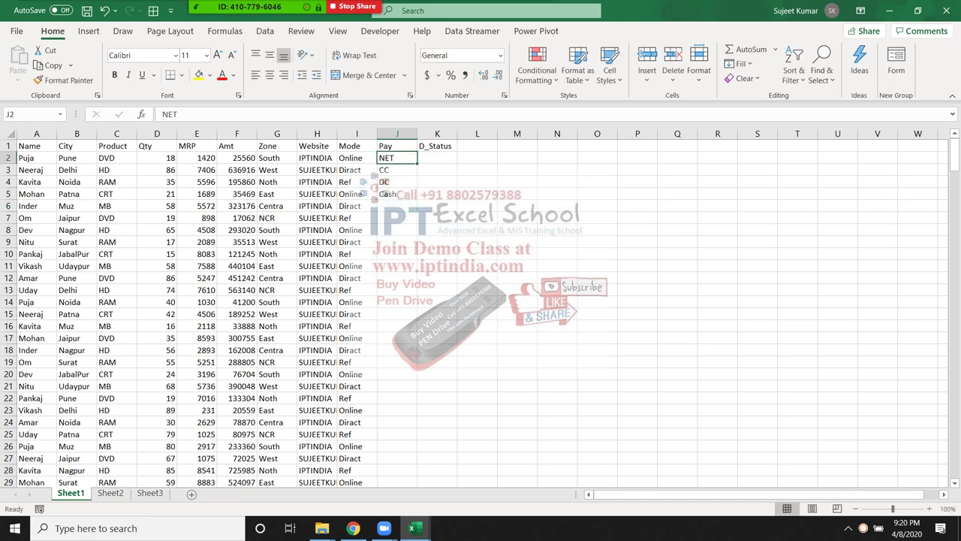
pyautogui.hotkey('ctrl', 'shift', 'Down')
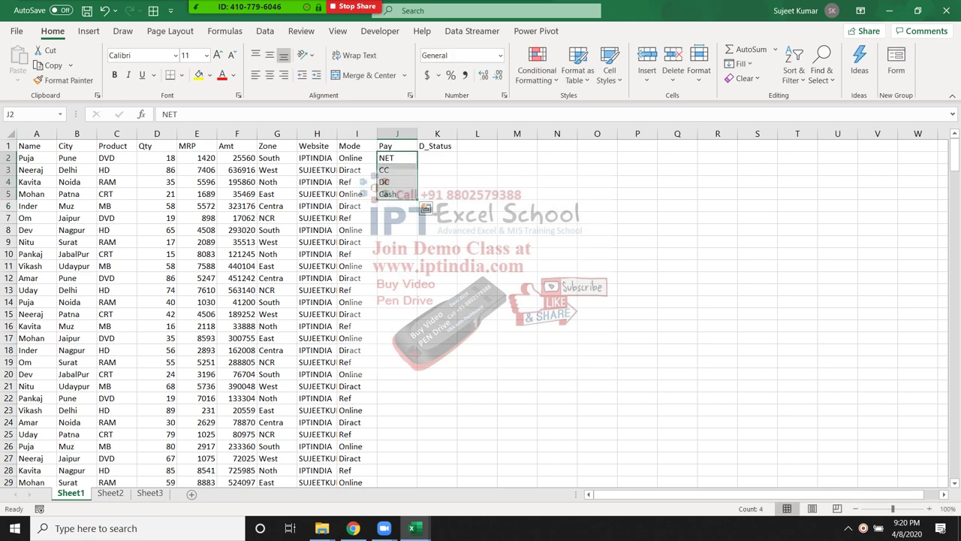
pyautogui.moveTo(418, 200); pyautogui.dragTo(417, 484)
pyautogui.click(437, 158)
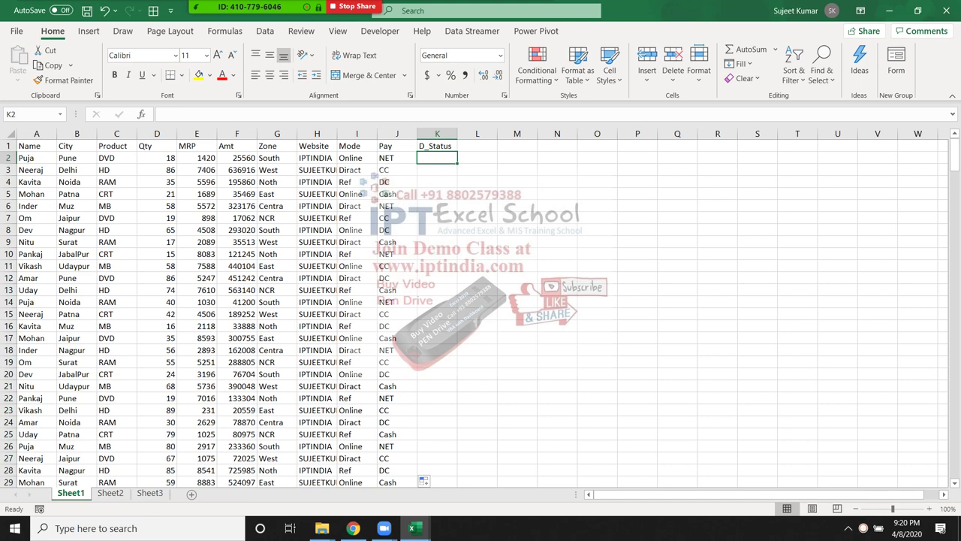
# - Enter H and D in K2:K3, extend to K4, and fill the H, D, H pattern down column K
pyautogui.write('H')
pyautogui.press('Return')
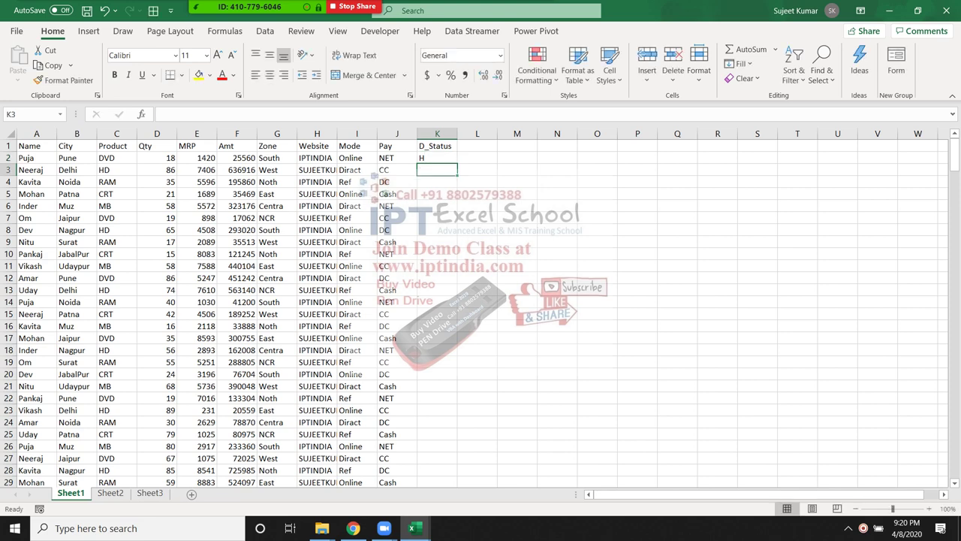
pyautogui.write('D')
pyautogui.press('Return')
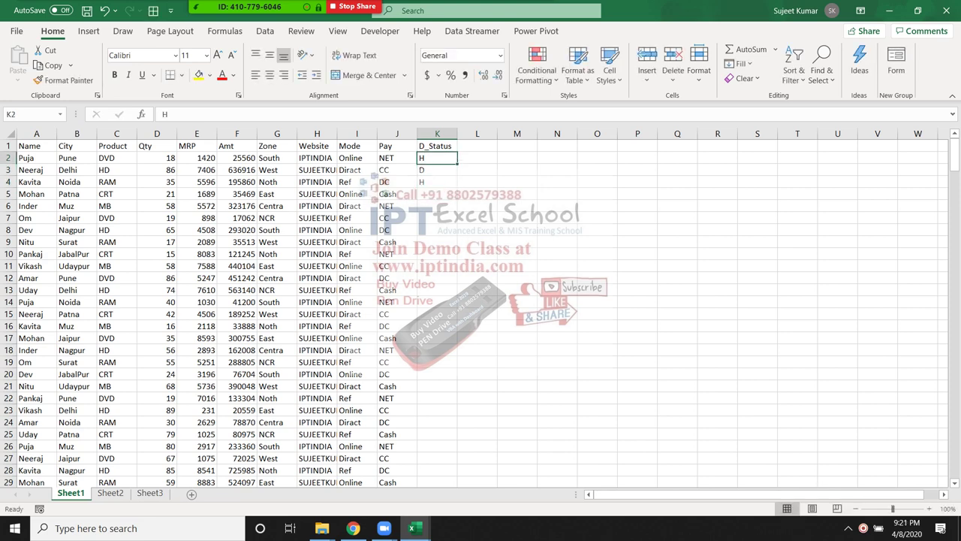
pyautogui.moveTo(437, 157); pyautogui.dragTo(456, 187)
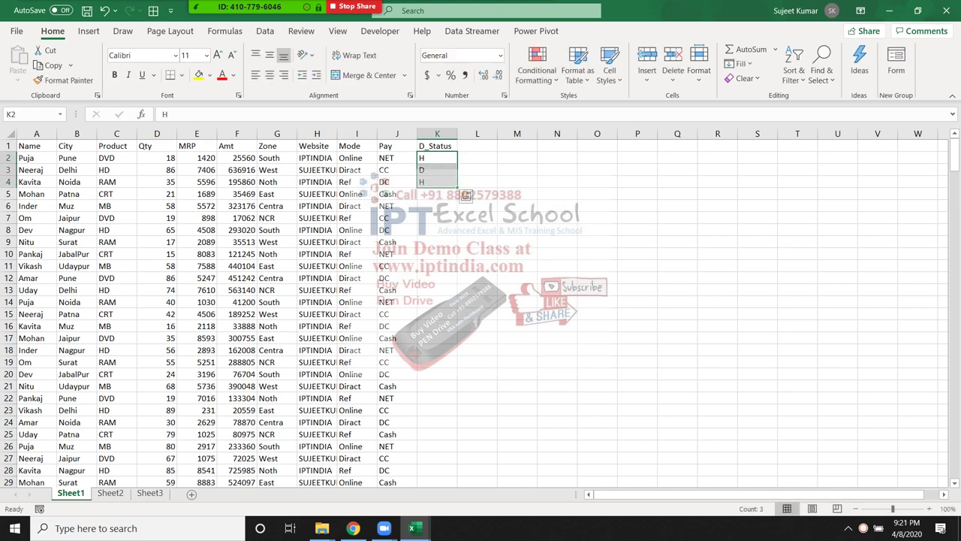
pyautogui.moveTo(437, 158); pyautogui.dragTo(437, 181)
pyautogui.doubleClick(457, 188)
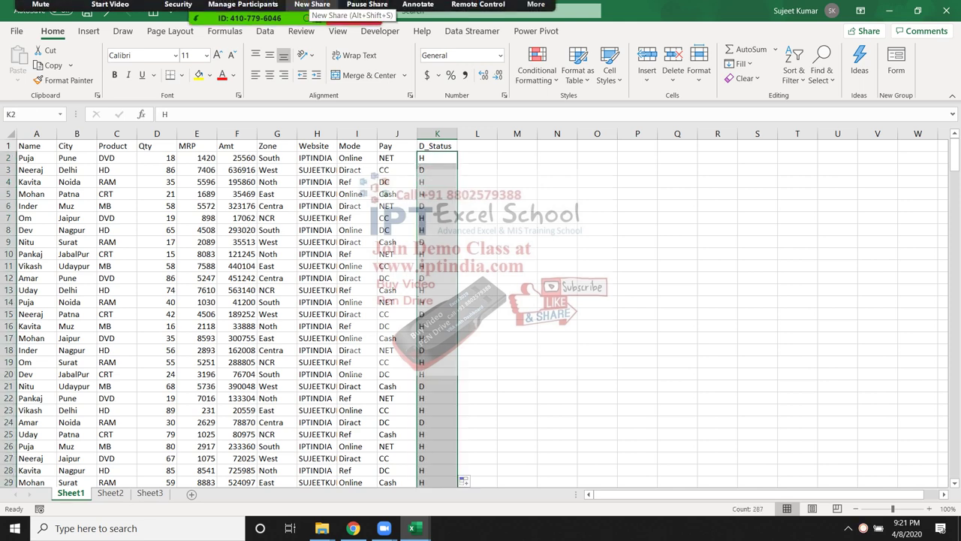
pyautogui.click(240, 13)
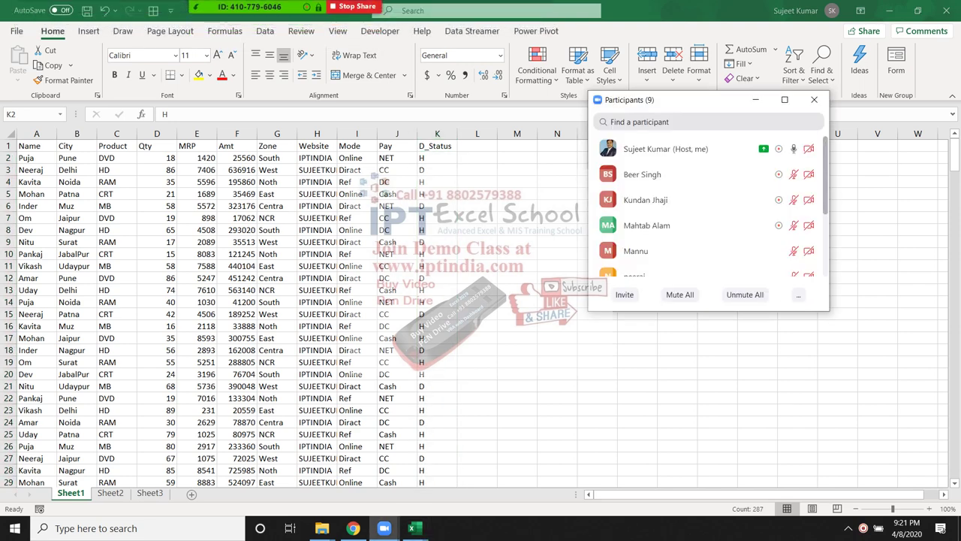
pyautogui.click(814, 99)
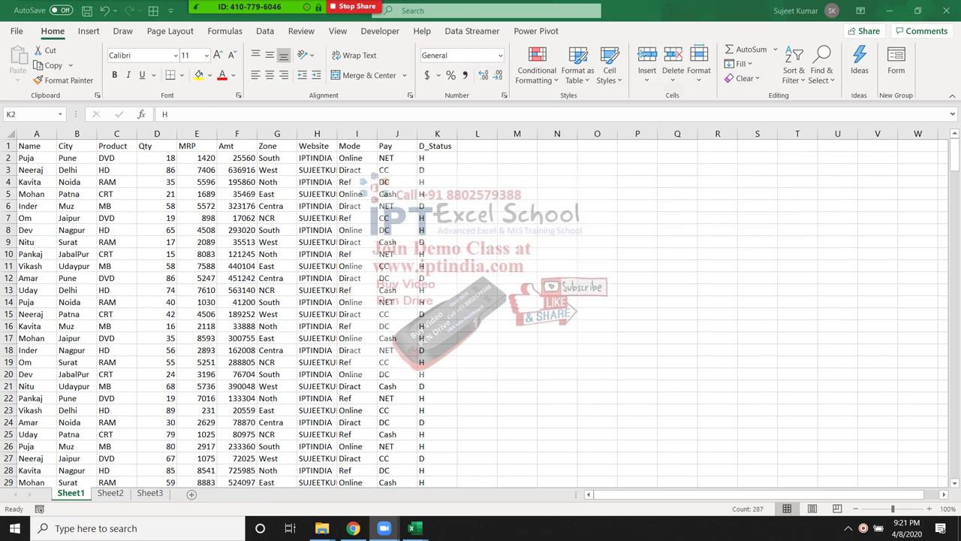
pyautogui.click(36, 146)
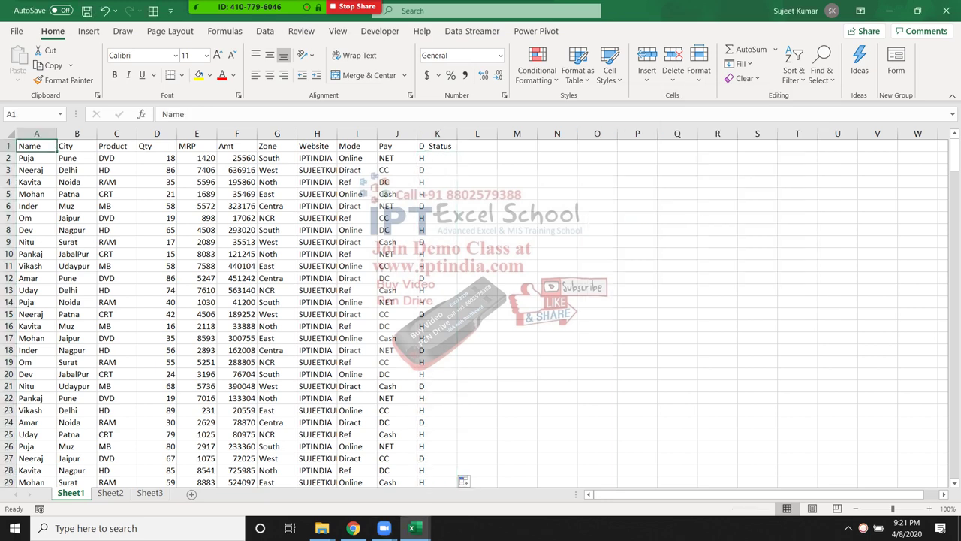
# - Insert a trial PivotTable from the sales table on a new sheet, Sheet4
pyautogui.click(89, 30)
pyautogui.click(22, 64)
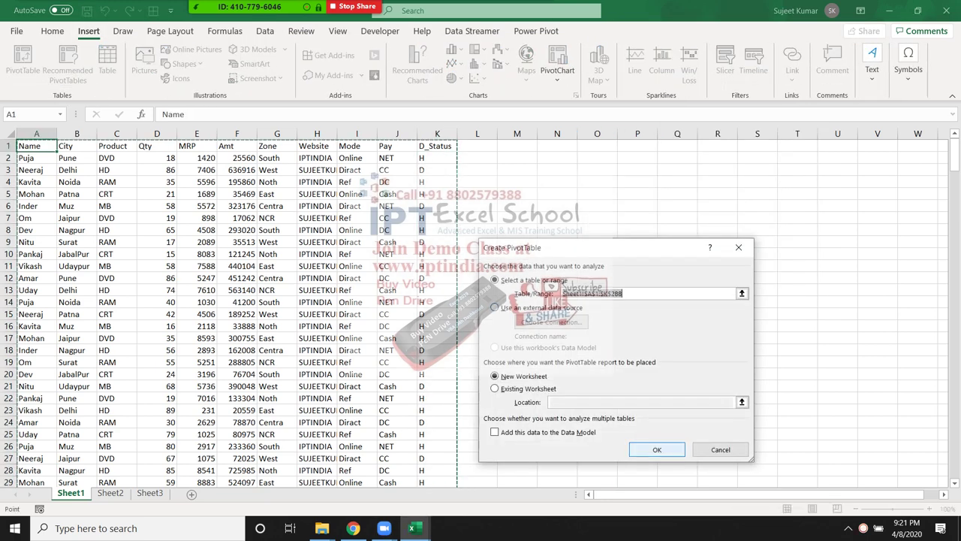
pyautogui.press('Return')
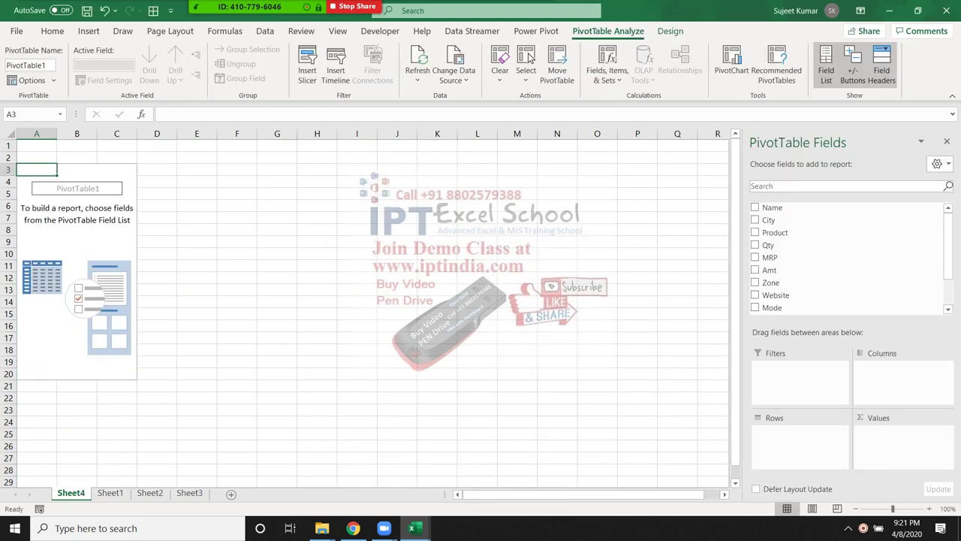
pyautogui.scroll(-1, 826, 285)
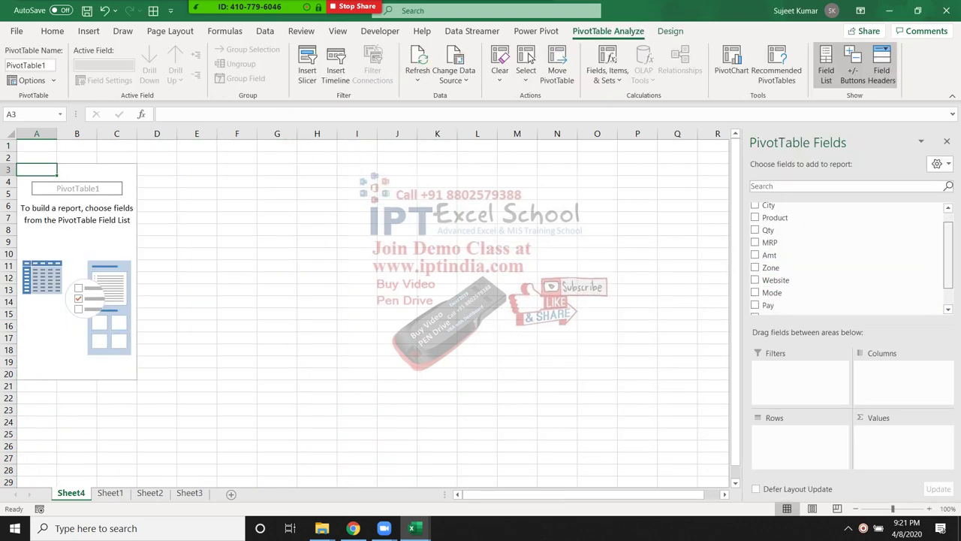
pyautogui.scroll(1, 848, 255)
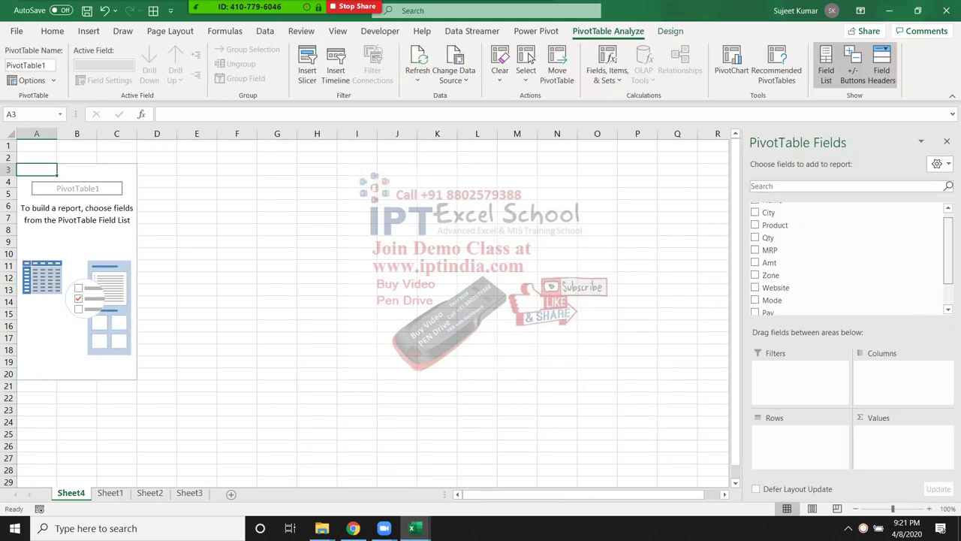
# - Hide the field list and delete Sheet4, confirming the permanent deletion
pyautogui.click(946, 142)
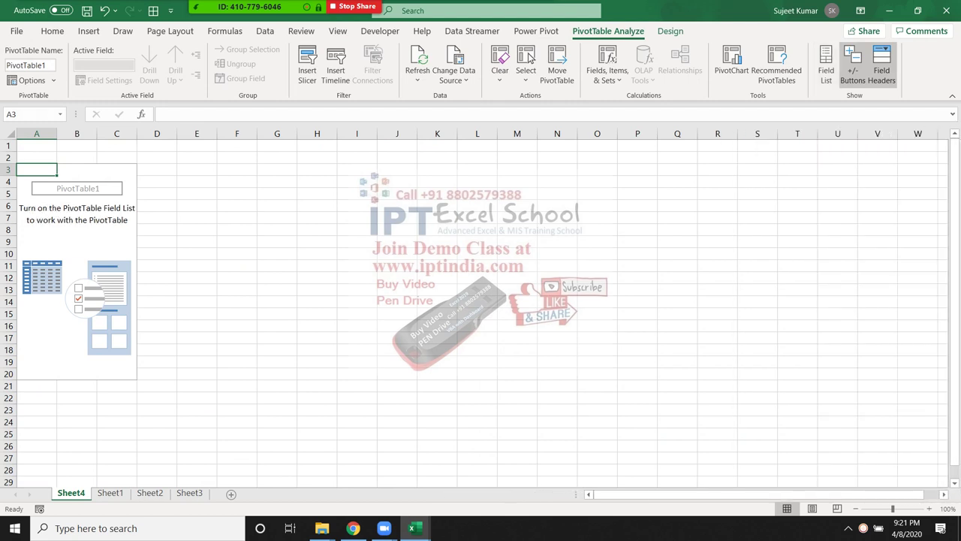
pyautogui.rightClick(72, 493)
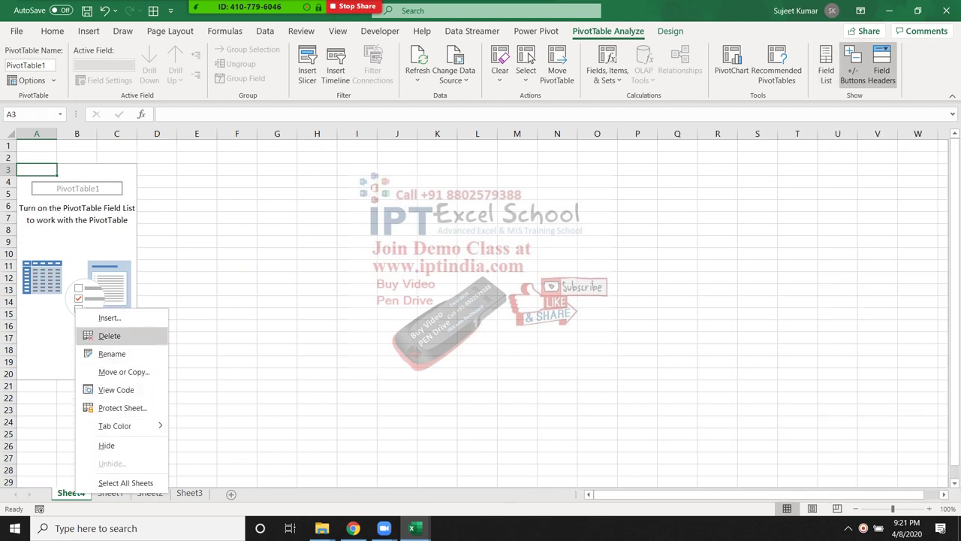
pyautogui.click(106, 334)
pyautogui.press('Return')
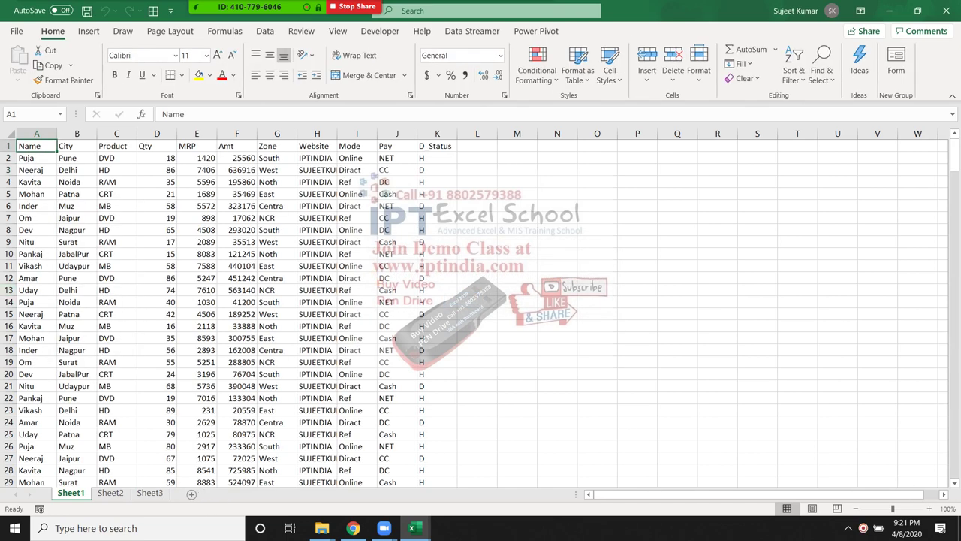
# - Check the Developer macro list, then start recording a new macro named Macro3
pyautogui.click(380, 31)
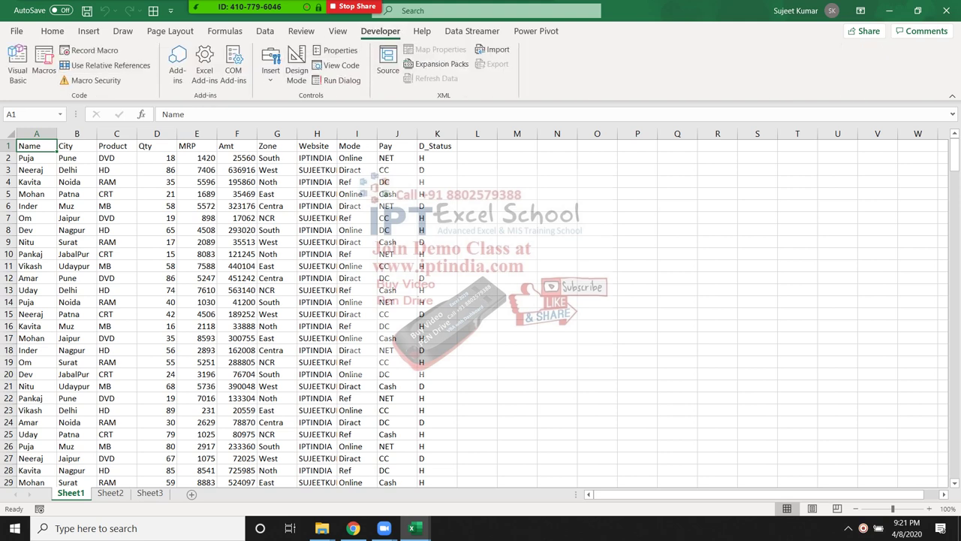
pyautogui.click(43, 68)
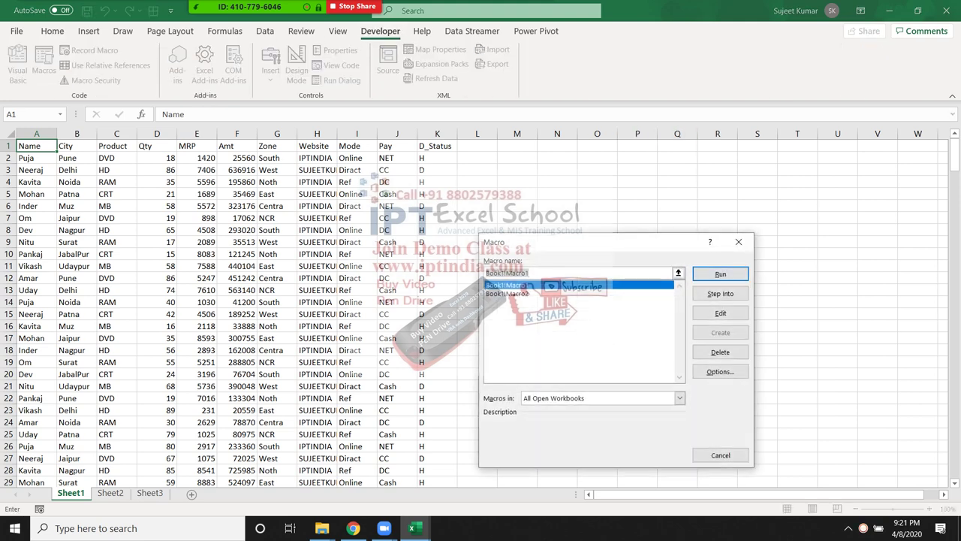
pyautogui.press('Escape')
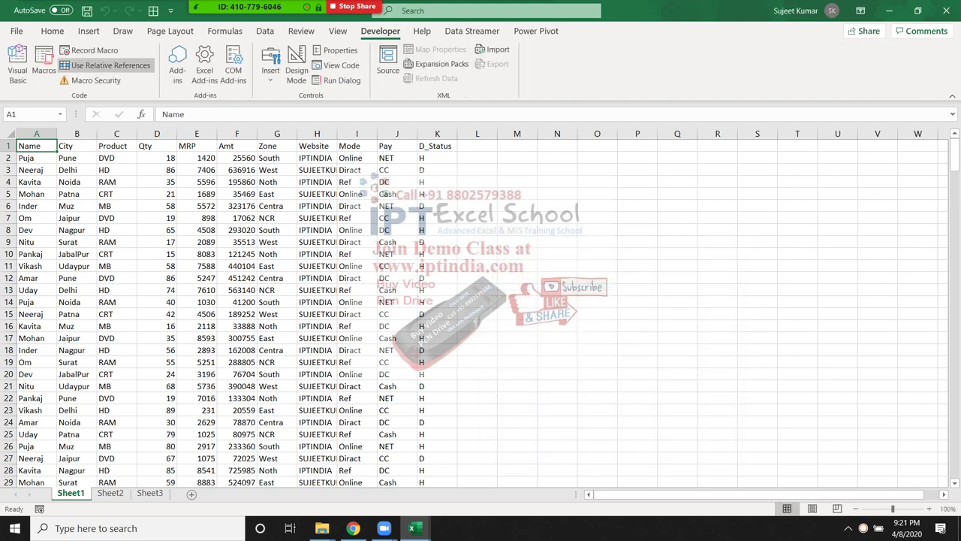
pyautogui.click(91, 51)
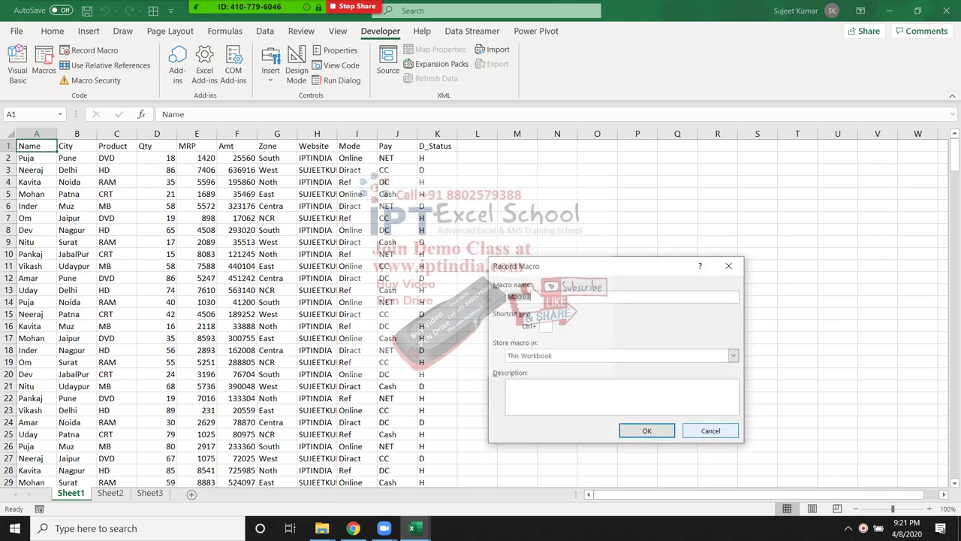
pyautogui.click(647, 431)
# - While recording, select F15 and A1 and check the macro list again
pyautogui.click(237, 314)
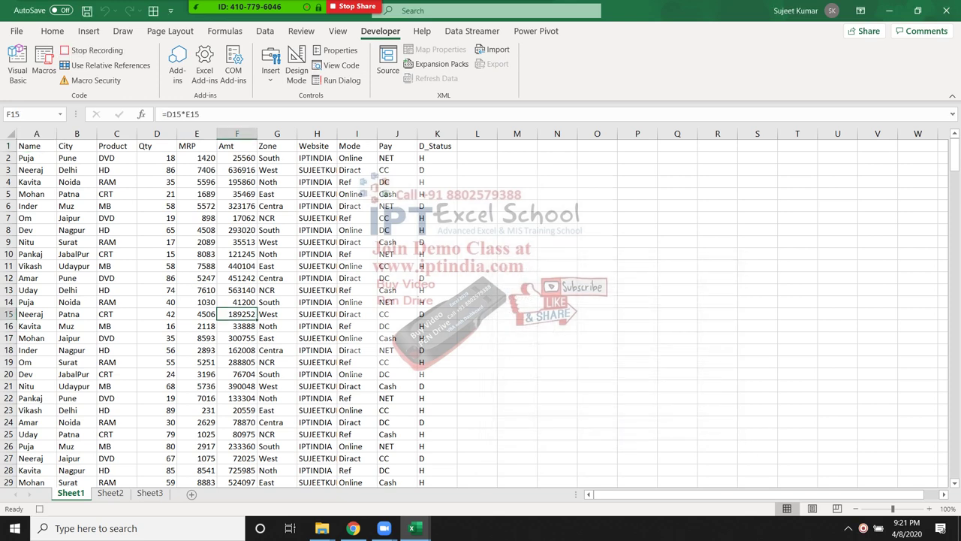
pyautogui.click(37, 146)
pyautogui.click(44, 64)
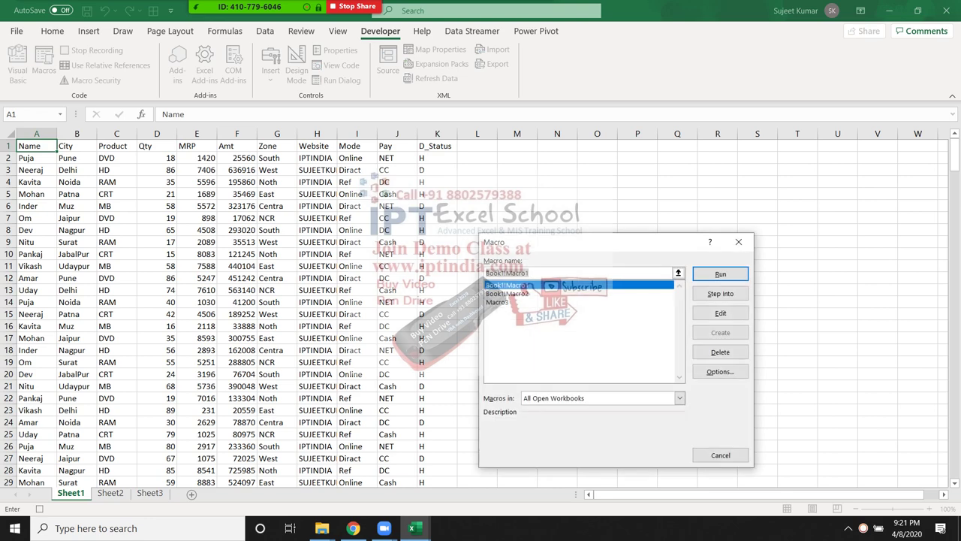
pyautogui.press('Escape')
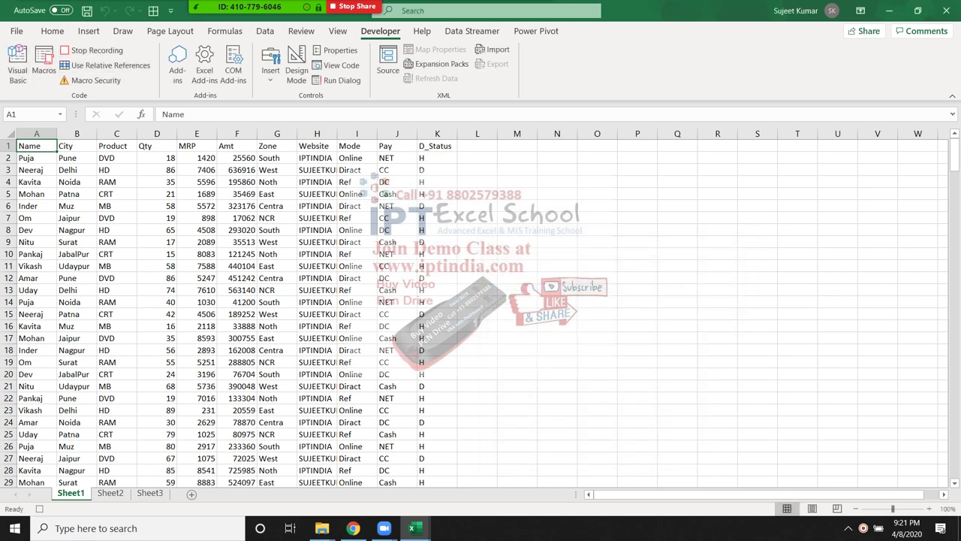
# - Insert a PivotTable from Sheet1!$A$1:$K$288 onto a new worksheet, Sheet5
pyautogui.click(89, 30)
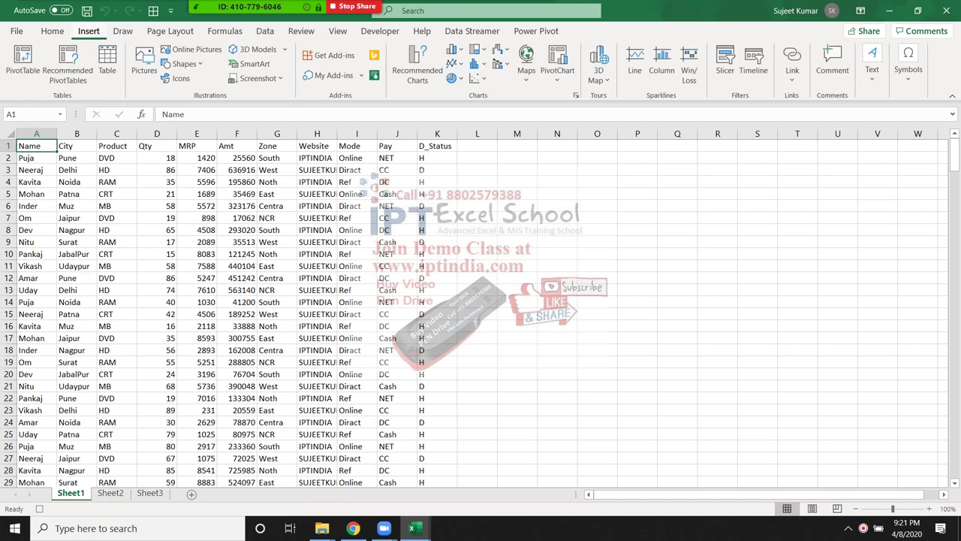
pyautogui.click(23, 64)
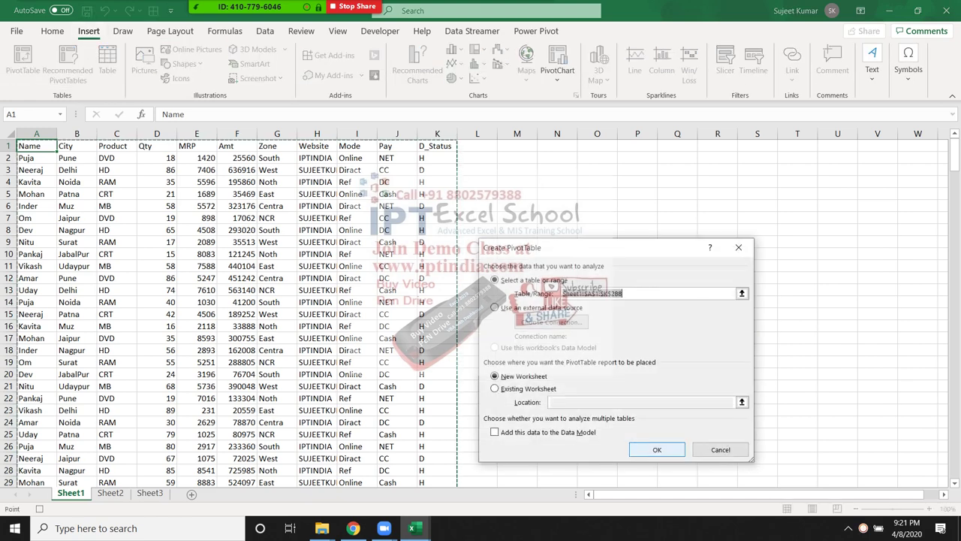
pyautogui.click(657, 449)
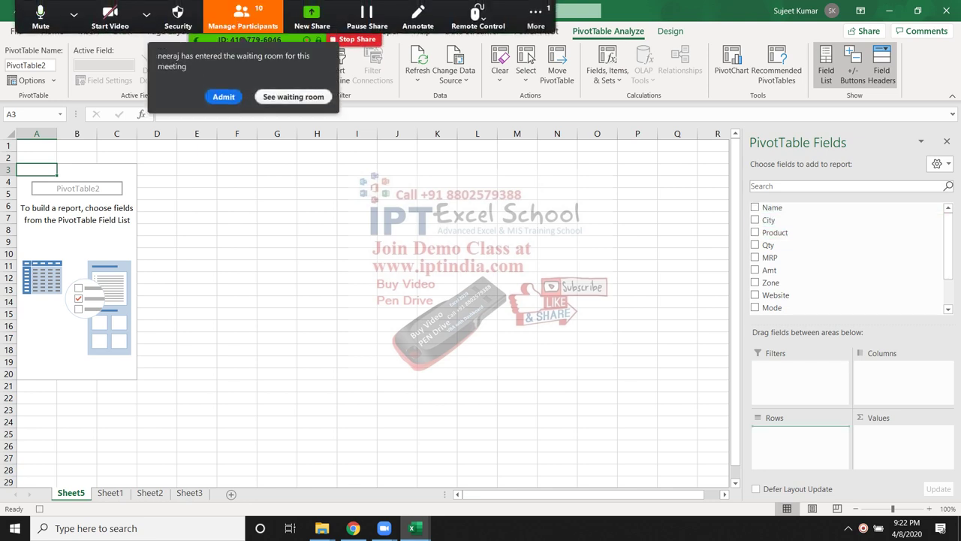
# - Lay out PivotTable2 with Name in Rows, City in Columns, Sum of Amt in Values, Product as filter
pyautogui.moveTo(772, 208); pyautogui.dragTo(799, 427)
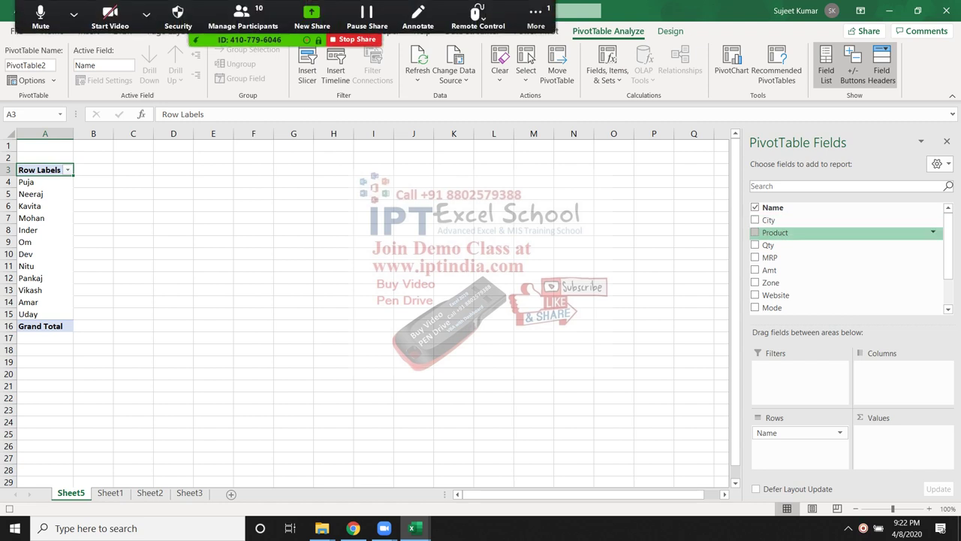
pyautogui.scroll(-1, 848, 248)
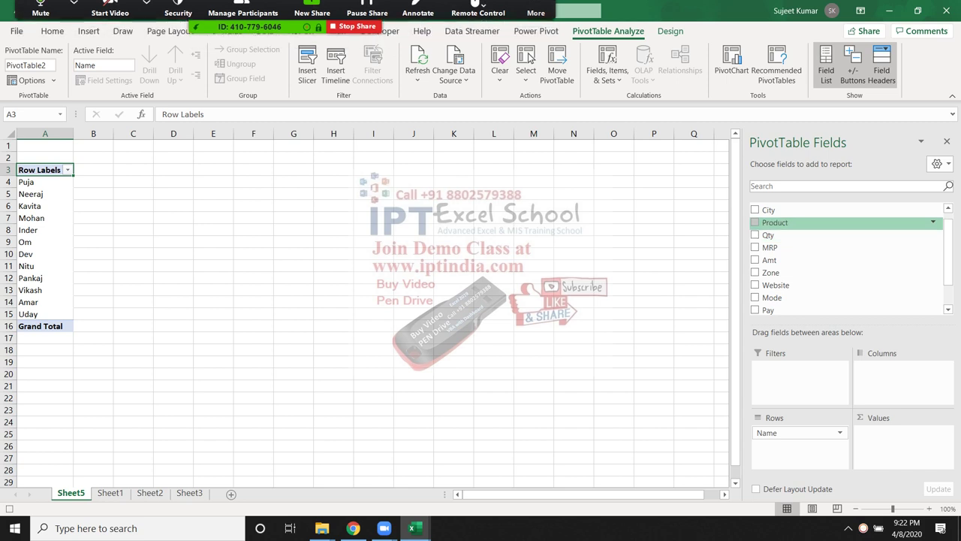
pyautogui.scroll(-1, 849, 222)
pyautogui.moveTo(769, 201); pyautogui.dragTo(901, 368)
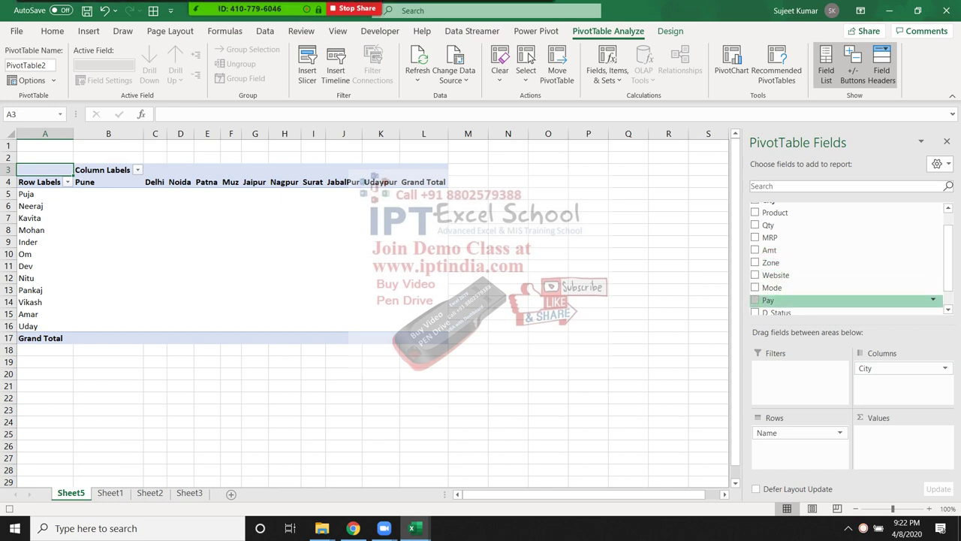
pyautogui.scroll(-1, 841, 290)
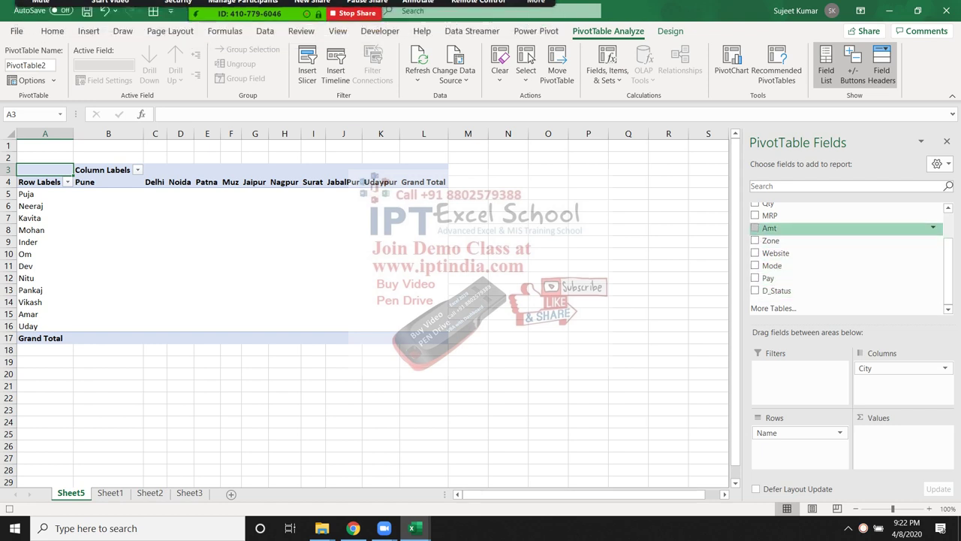
pyautogui.click(754, 227)
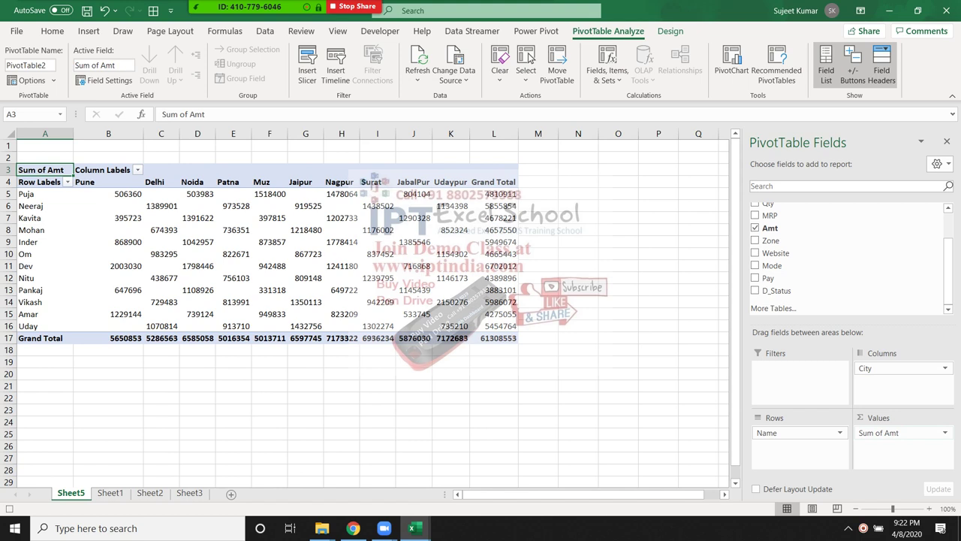
pyautogui.scroll(1, 849, 255)
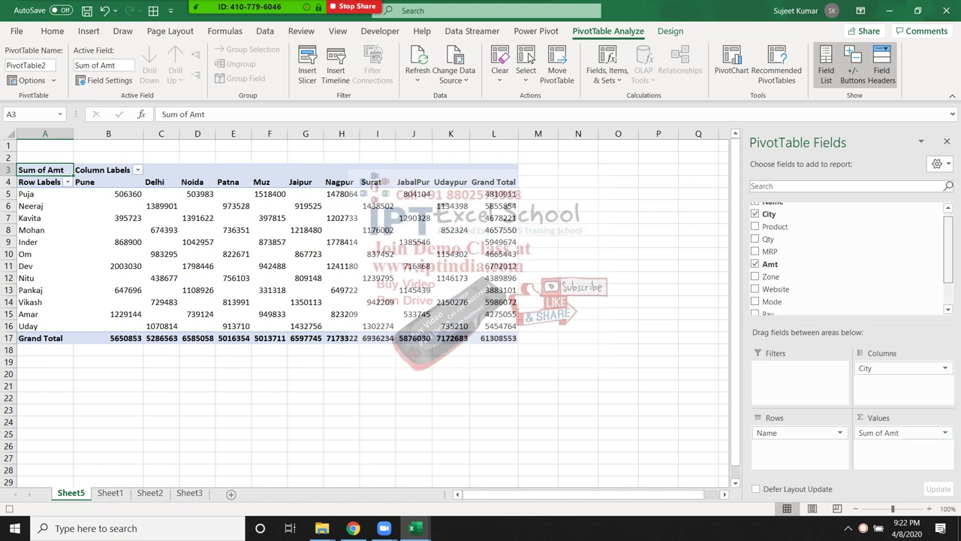
pyautogui.scroll(1, 849, 255)
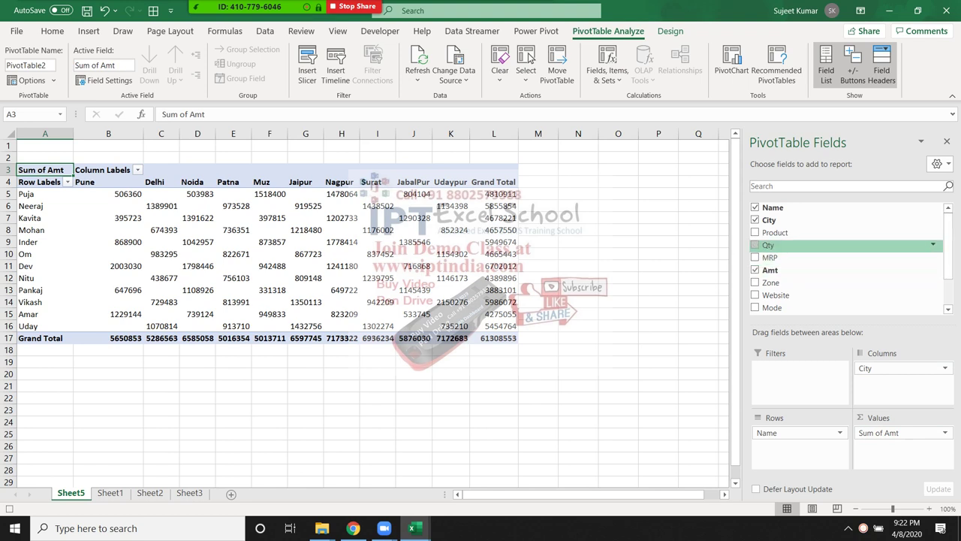
pyautogui.scroll(-1, 849, 255)
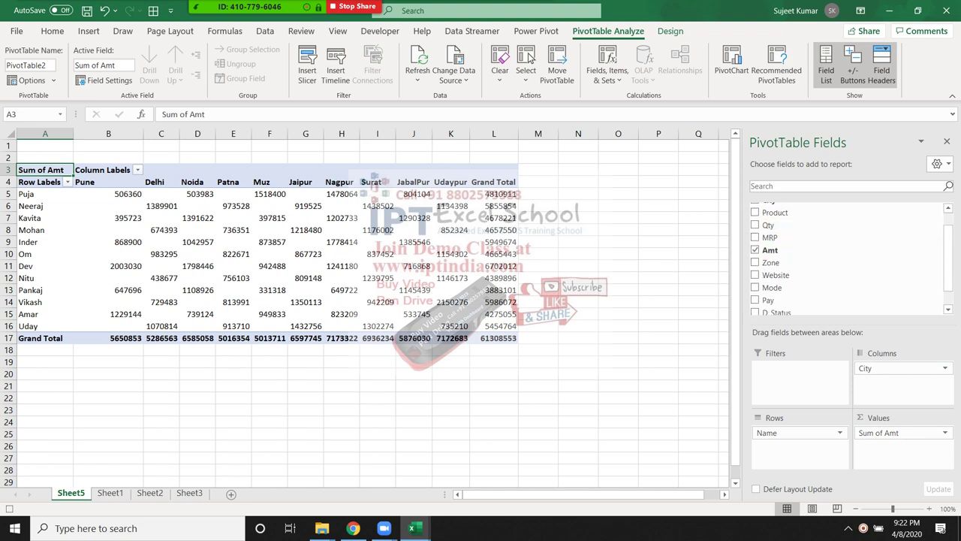
pyautogui.scroll(1, 848, 255)
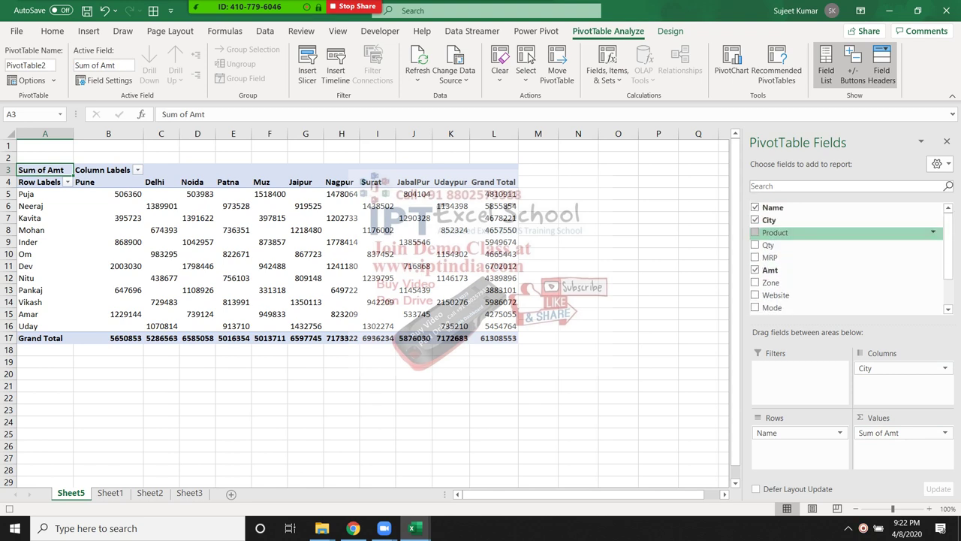
pyautogui.scroll(-1, 848, 255)
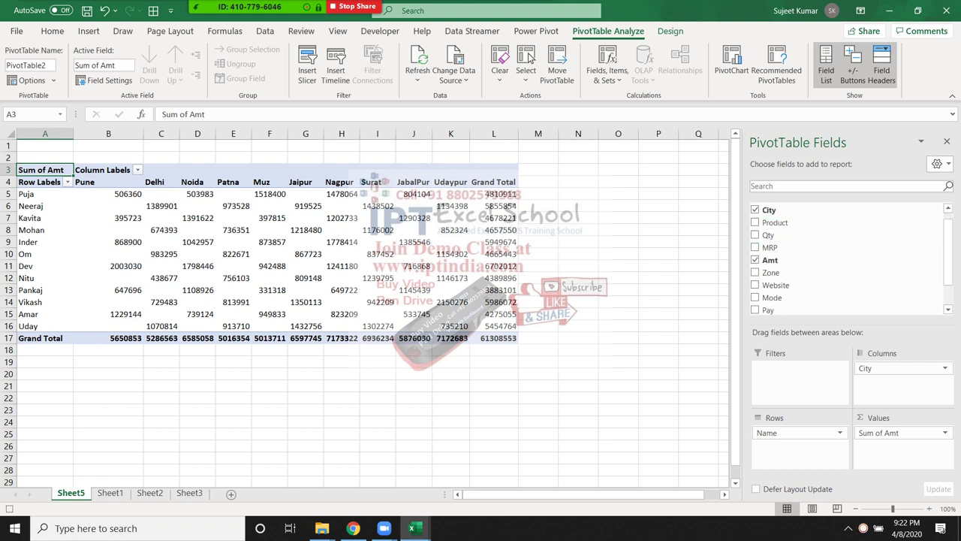
pyautogui.moveTo(776, 222); pyautogui.dragTo(800, 368)
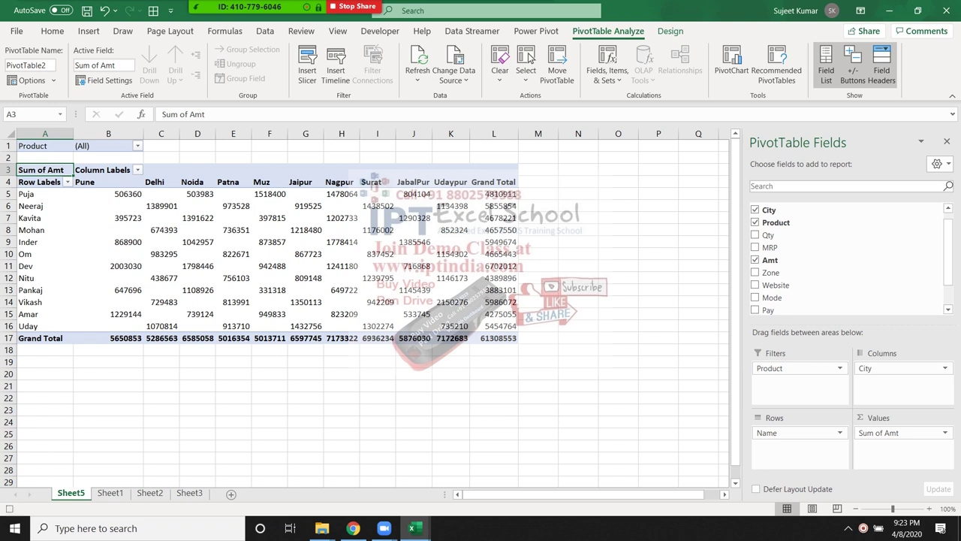
# - Hide the Field List and set the pivot's Product filter in B1 to MB
pyautogui.click(947, 141)
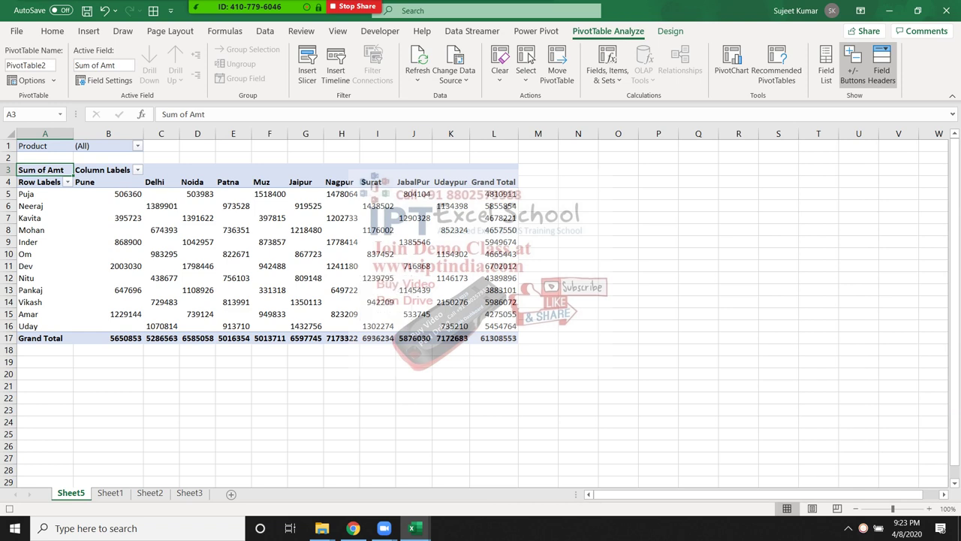
pyautogui.click(138, 146)
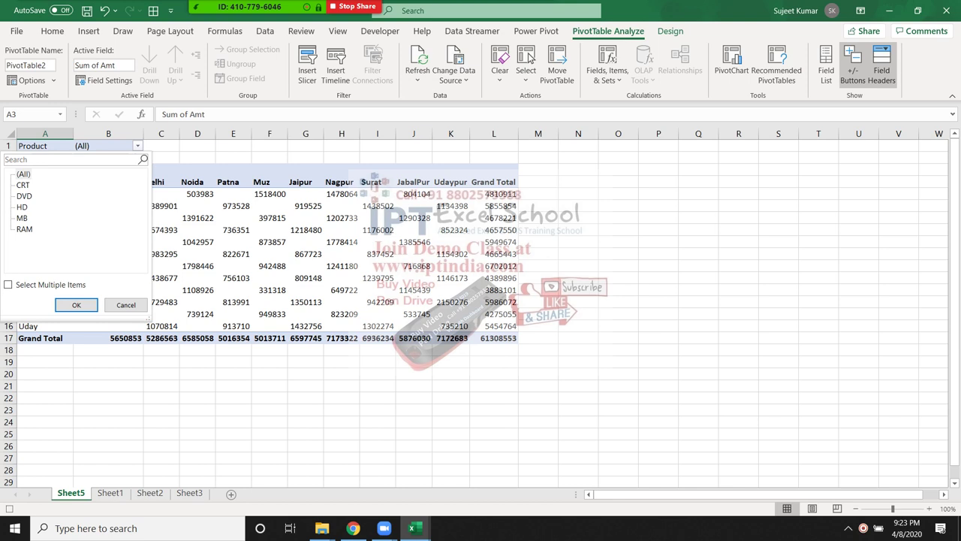
pyautogui.click(21, 218)
pyautogui.click(75, 304)
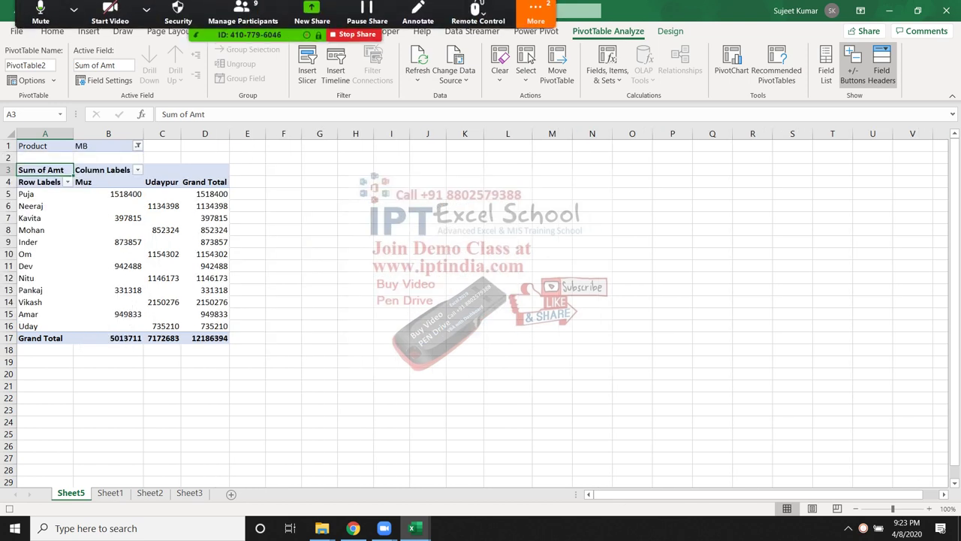
# - Move the pivot sheet (Sheet5) into a new workbook
pyautogui.rightClick(75, 493)
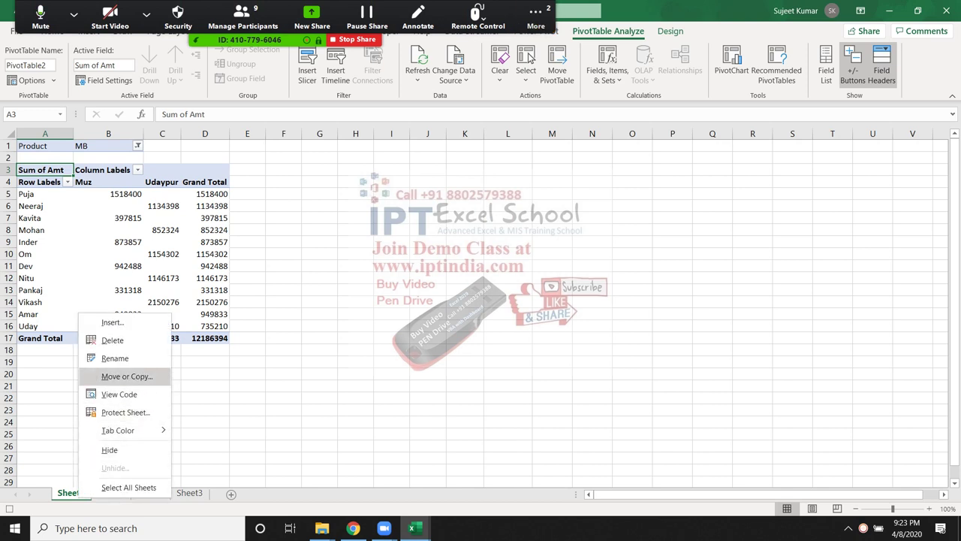
pyautogui.click(126, 376)
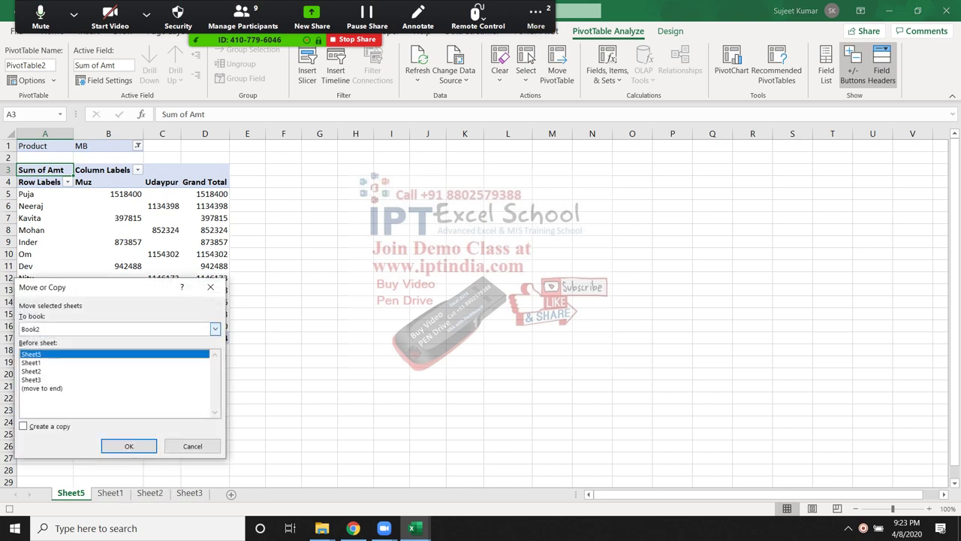
pyautogui.hotkey('alt', 'Down')
pyautogui.press('Up')
pyautogui.press('Up')
pyautogui.press('Return')
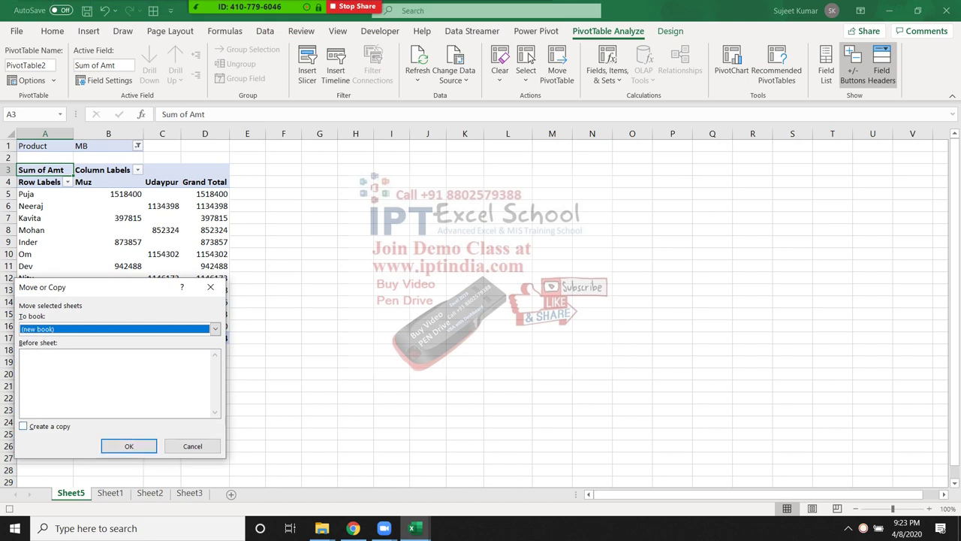
pyautogui.press('Return')
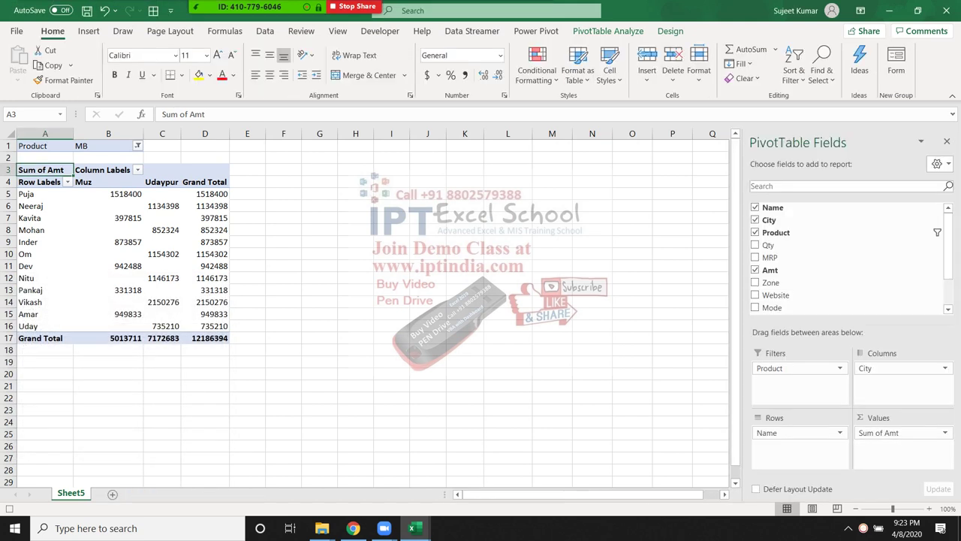
# - Name the new workbook MB and choose the DT folder as the save location
pyautogui.click(88, 10)
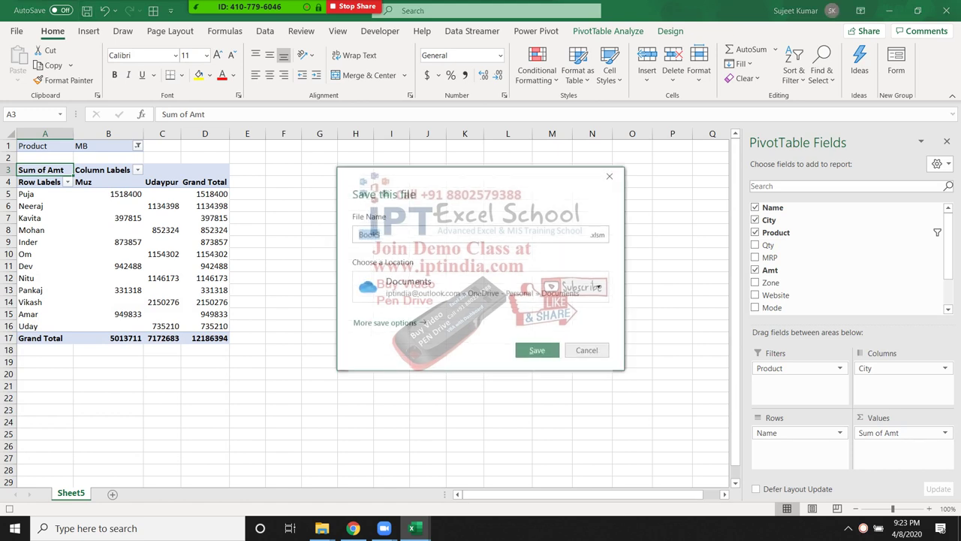
pyautogui.write('M')
pyautogui.write('B')
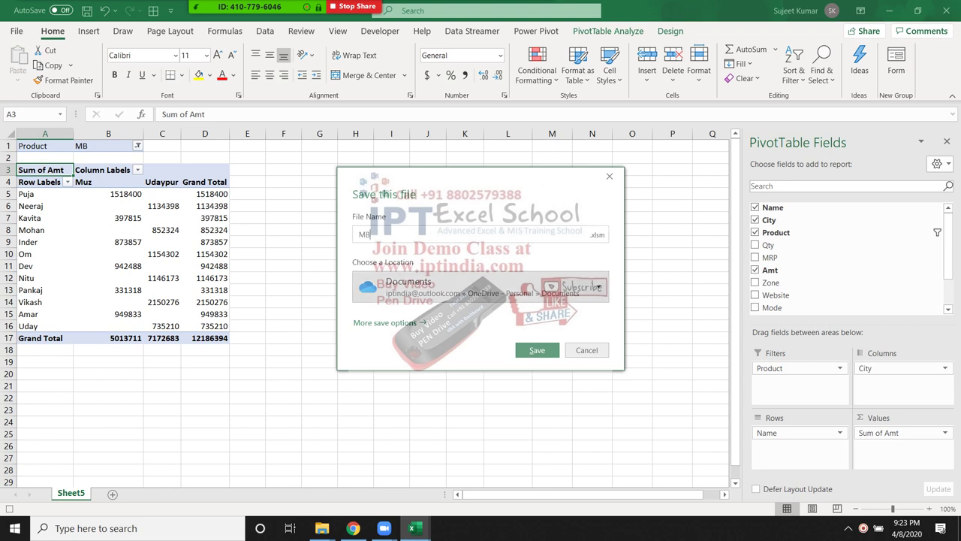
pyautogui.click(481, 287)
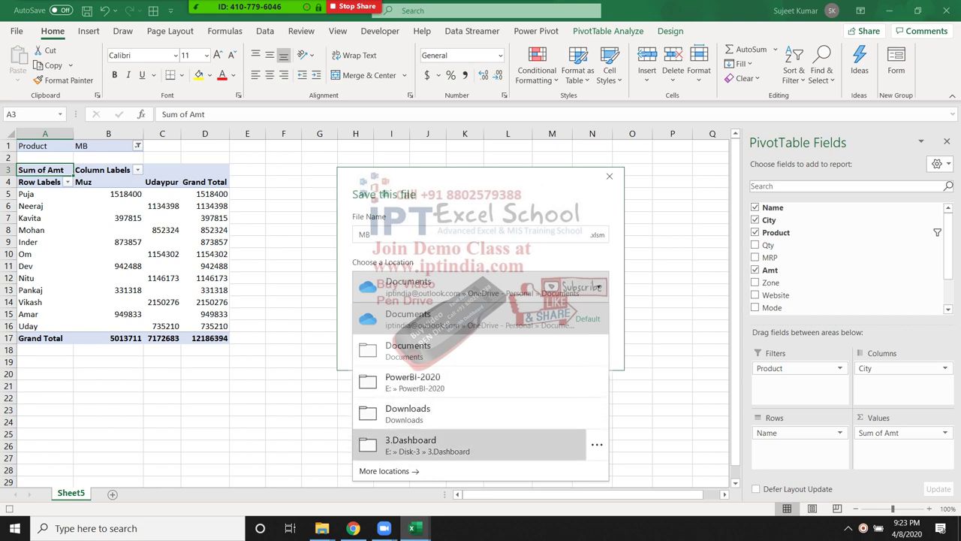
pyautogui.press('Escape')
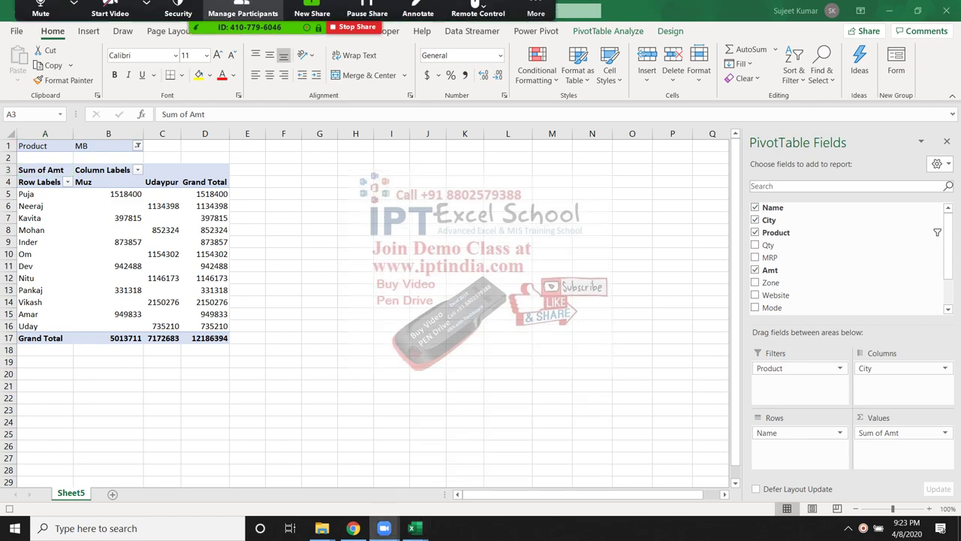
pyautogui.click(242, 17)
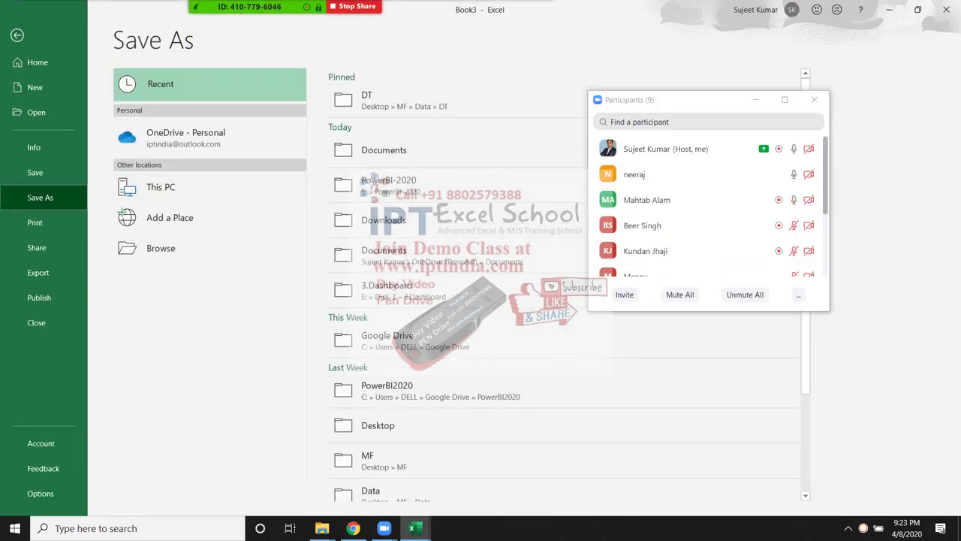
pyautogui.click(451, 100)
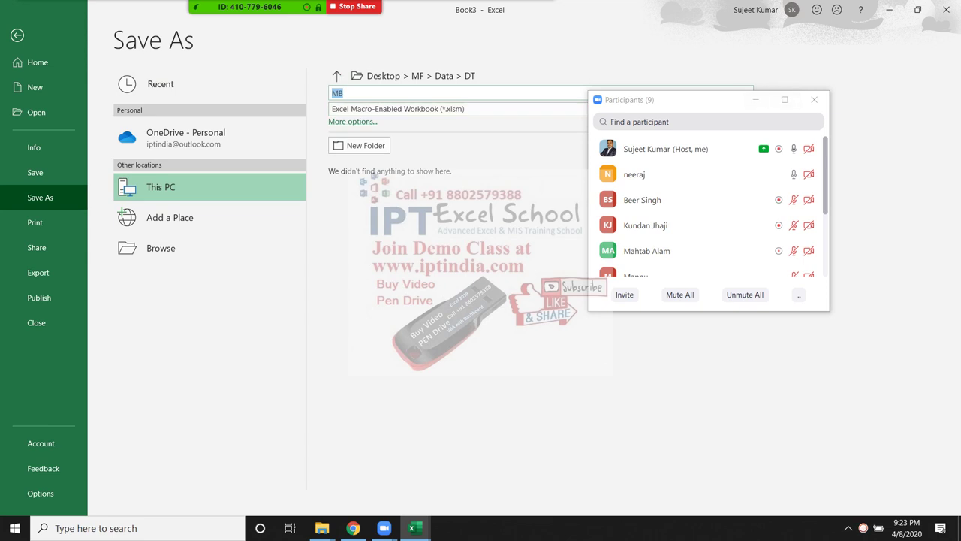
# - Save MB as an Excel Workbook (.xlsx) in DT, then return to the original workbook
pyautogui.click(814, 99)
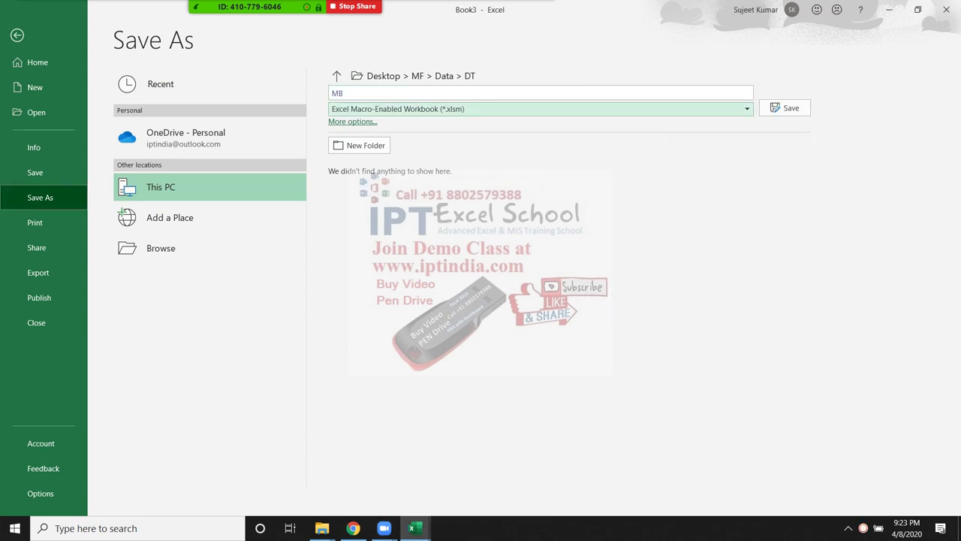
pyautogui.click(540, 108)
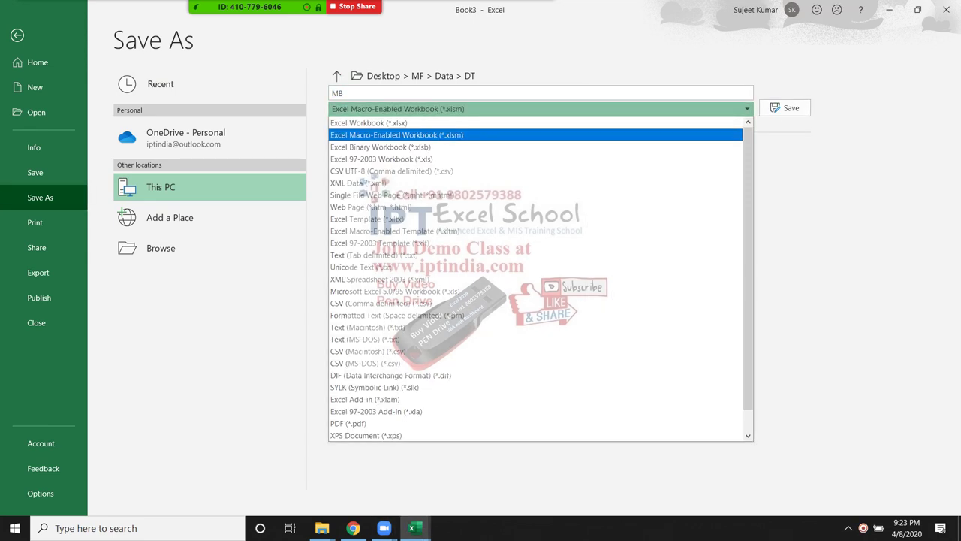
pyautogui.press('Up')
pyautogui.press('Return')
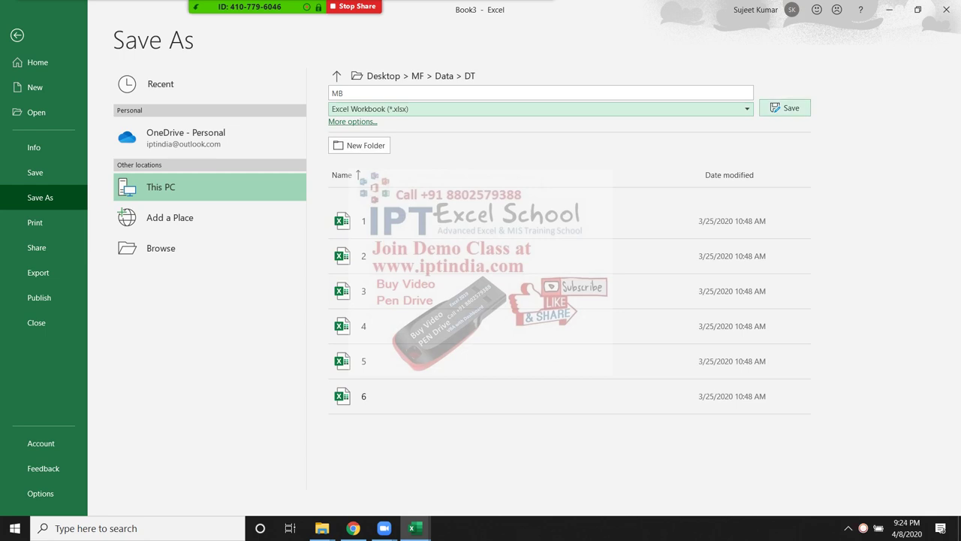
pyautogui.click(785, 107)
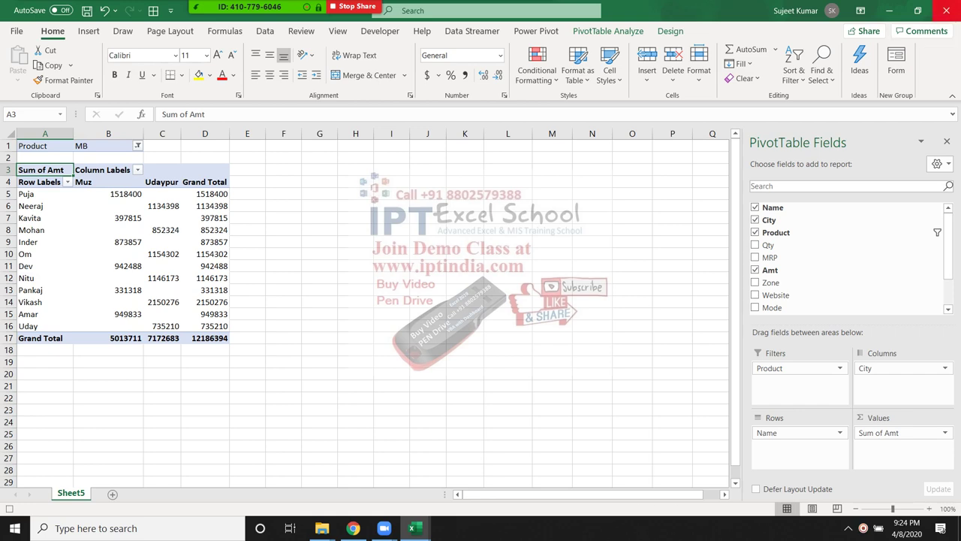
pyautogui.hotkey('alt', 'j')
pyautogui.press('t')
pyautogui.press('l')
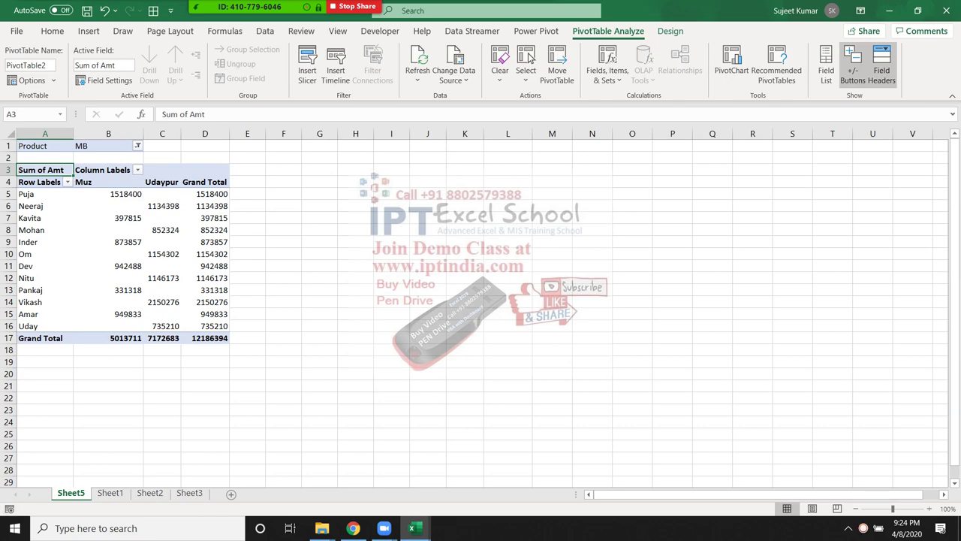
# - Delete the pivot sheet from the original workbook
pyautogui.click(108, 302)
pyautogui.rightClick(75, 492)
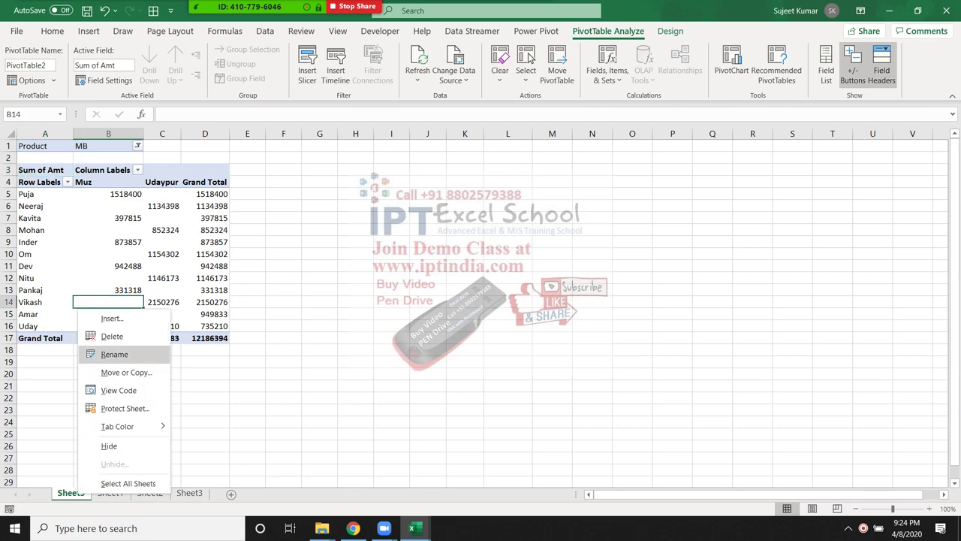
pyautogui.click(101, 335)
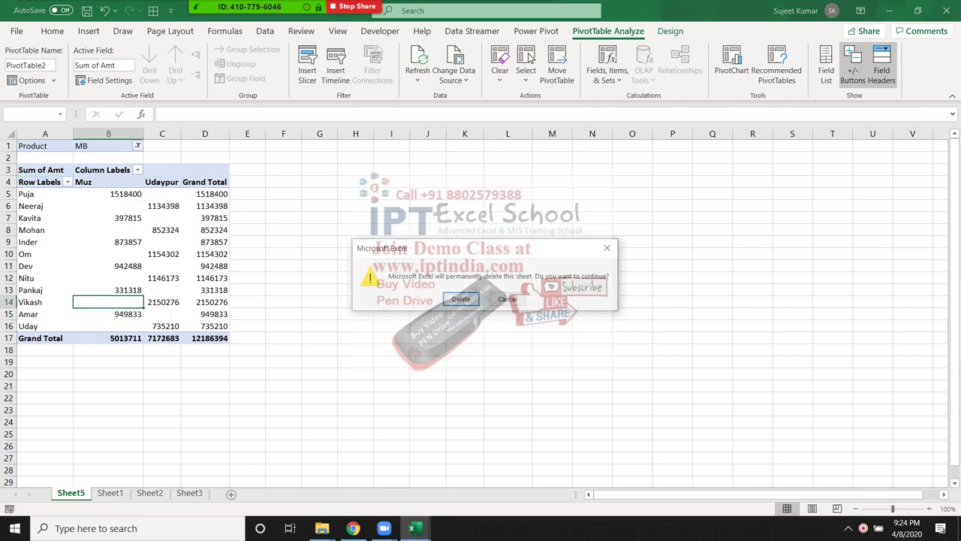
pyautogui.click(461, 299)
# - Open the Visual Basic editor from the Developer tab and show Book2's module with the recorded macro
pyautogui.click(196, 314)
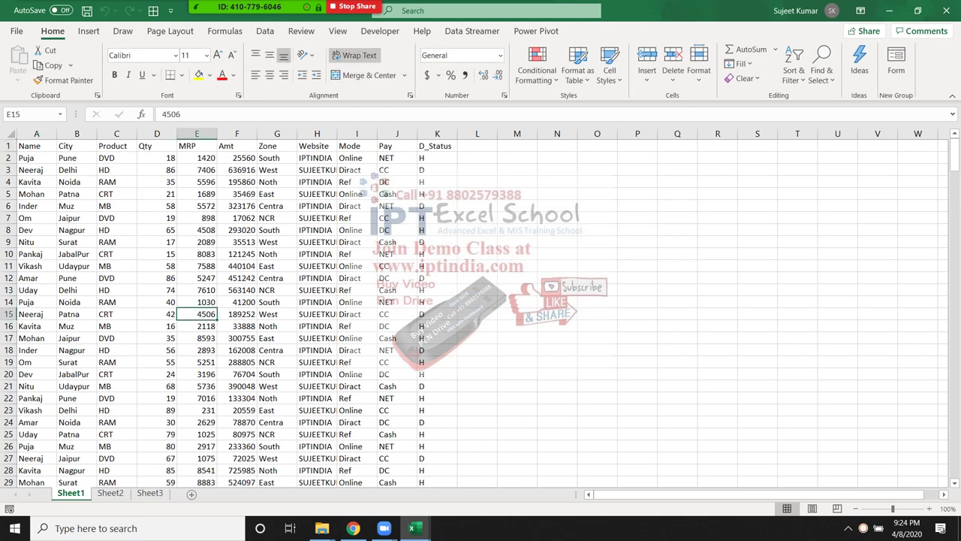
pyautogui.click(301, 31)
pyautogui.click(380, 30)
pyautogui.click(17, 60)
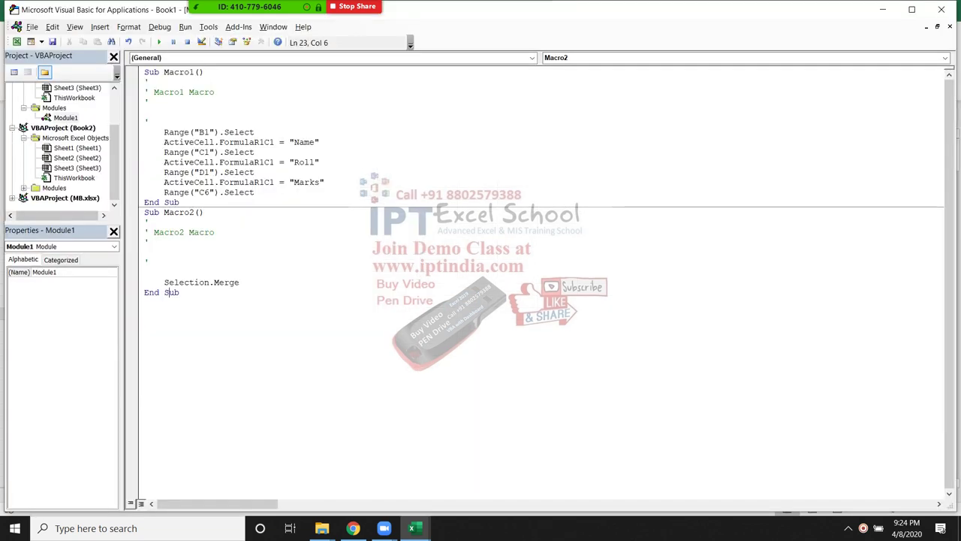
pyautogui.doubleClick(55, 188)
pyautogui.doubleClick(66, 197)
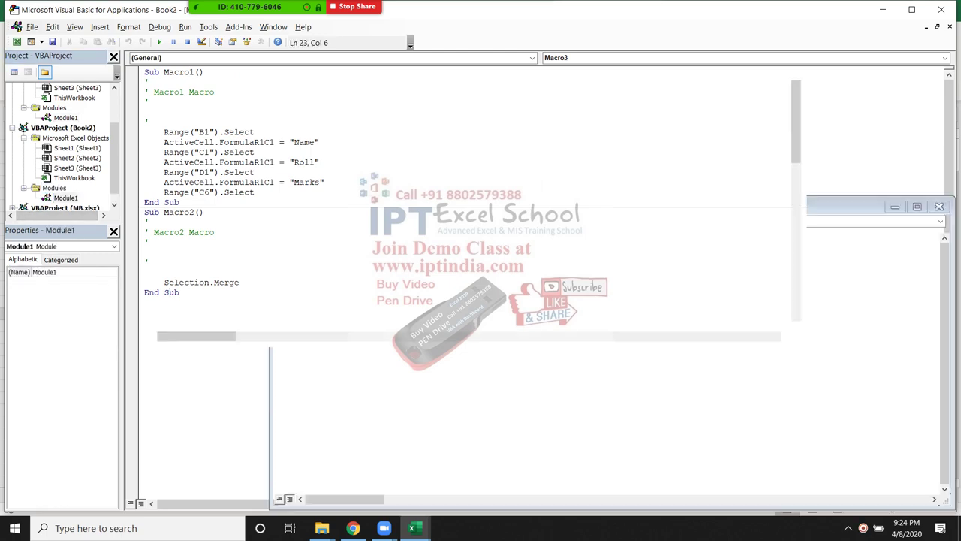
# - Review Macro3's Sheets.Add line, the Sheet5 destination and the HasAutoFormat line
pyautogui.scroll(-3, 526, 285)
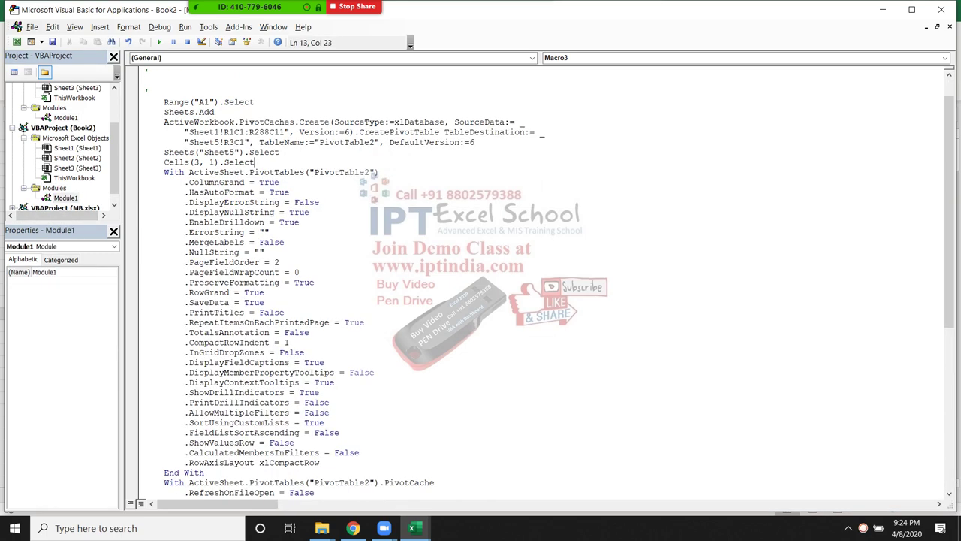
pyautogui.scroll(-7, 526, 285)
pyautogui.scroll(6, 526, 286)
pyautogui.scroll(2, 526, 285)
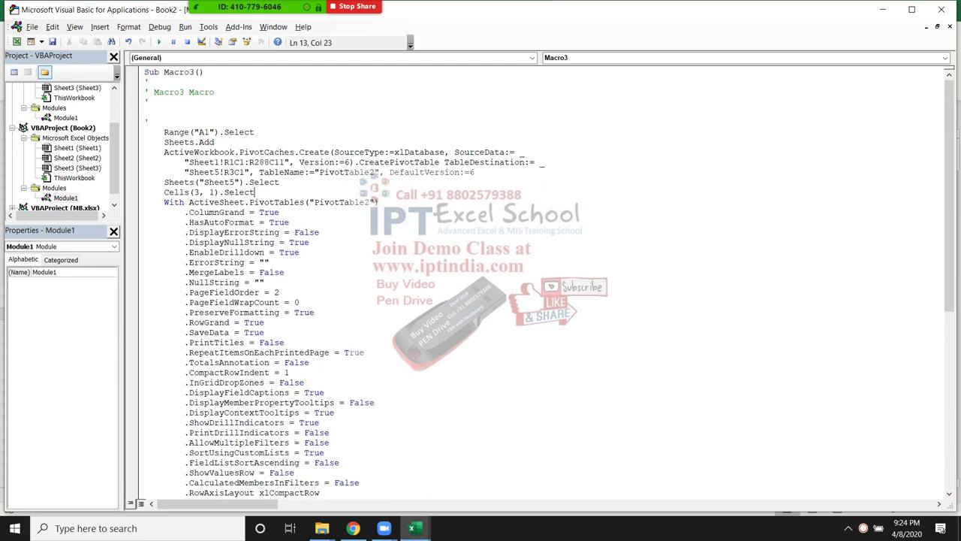
pyautogui.moveTo(214, 142); pyautogui.dragTo(164, 142)
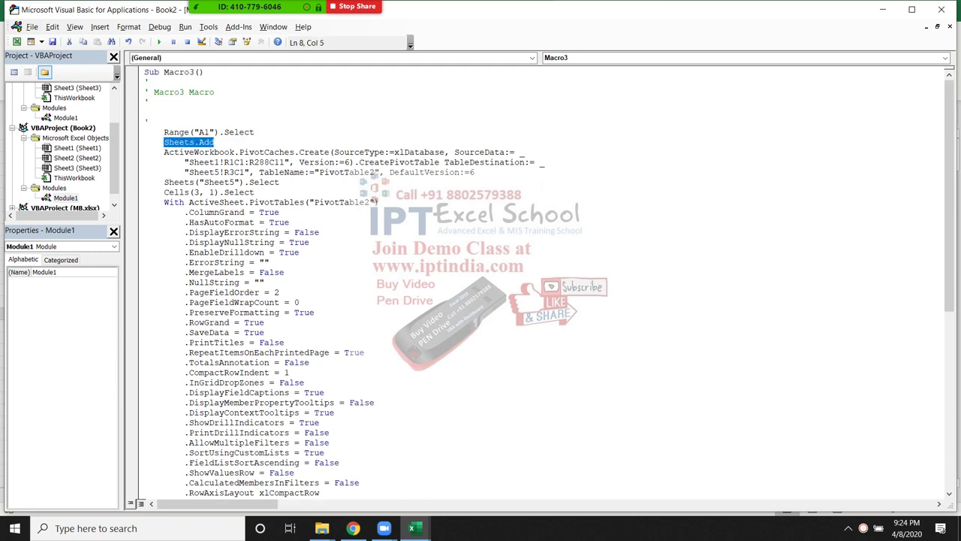
pyautogui.doubleClick(204, 172)
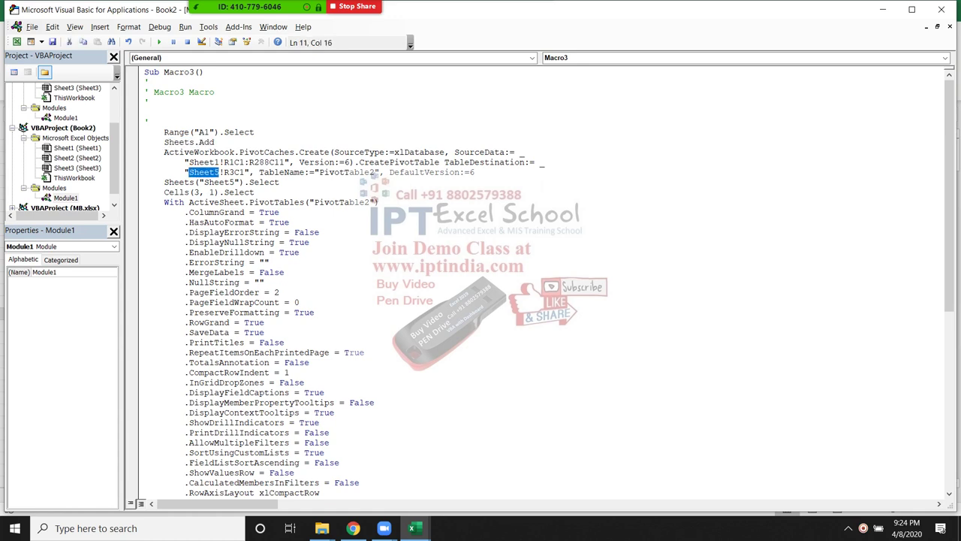
pyautogui.click(215, 142)
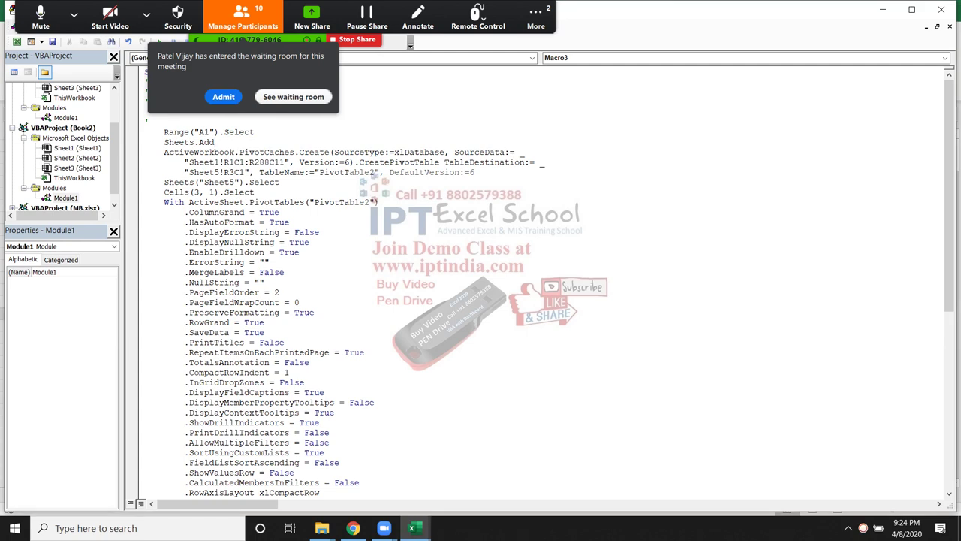
pyautogui.click(243, 19)
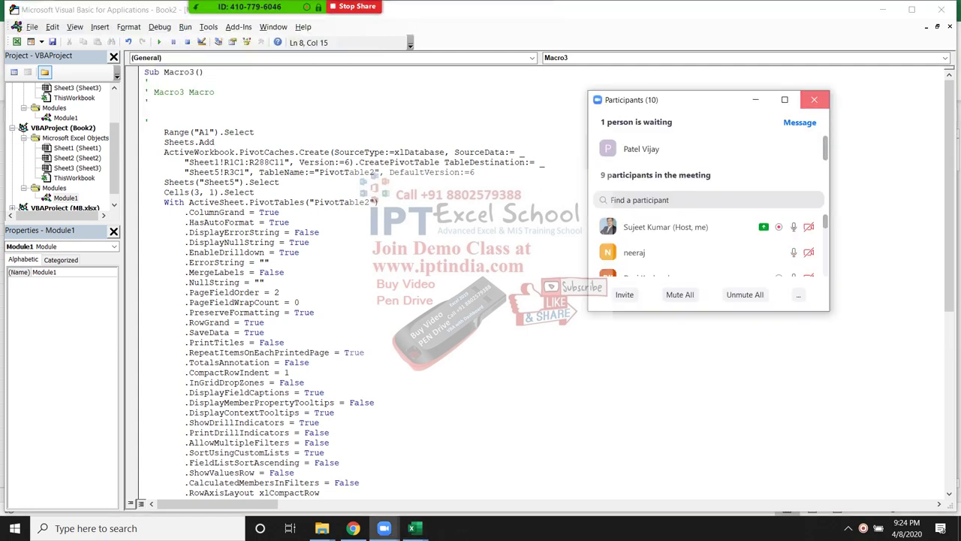
pyautogui.click(814, 99)
pyautogui.click(290, 222)
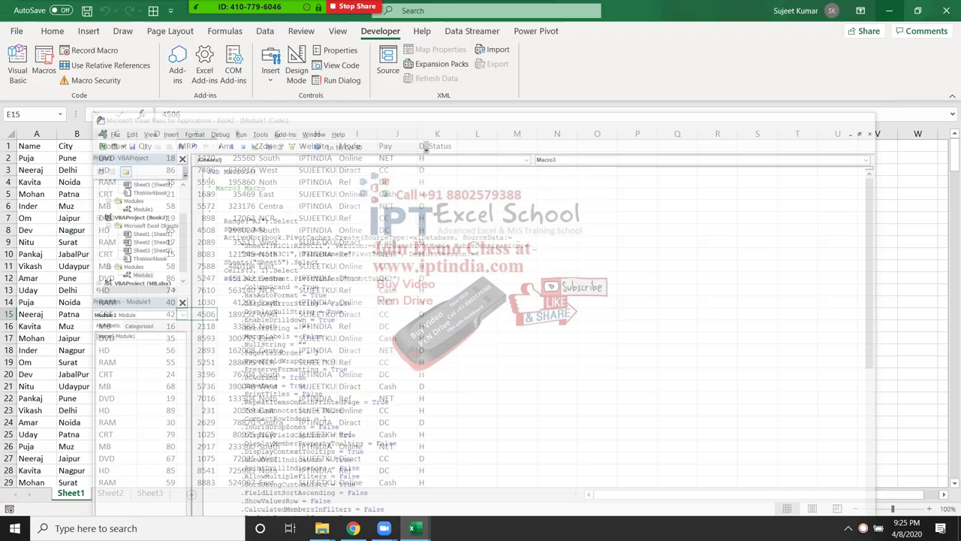
# - Check Sheet2 and Sheet1 in Excel, then bring the Visual Basic editor back to the front
pyautogui.click(882, 9)
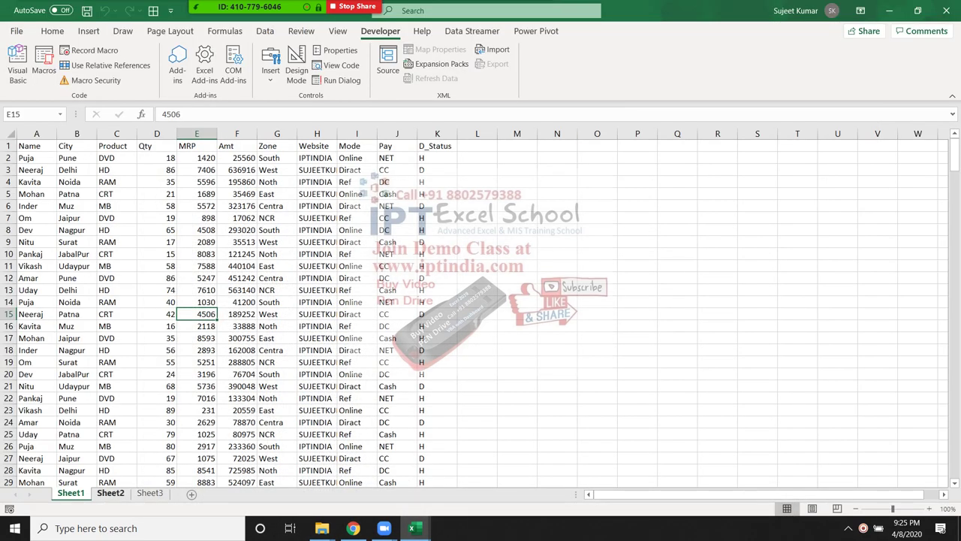
pyautogui.click(110, 492)
pyautogui.click(70, 493)
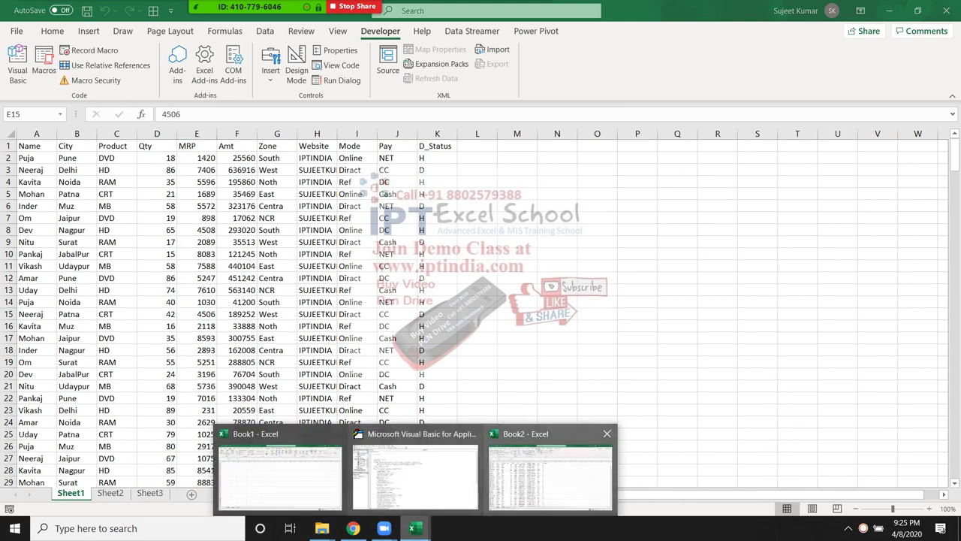
pyautogui.moveTo(412, 528)
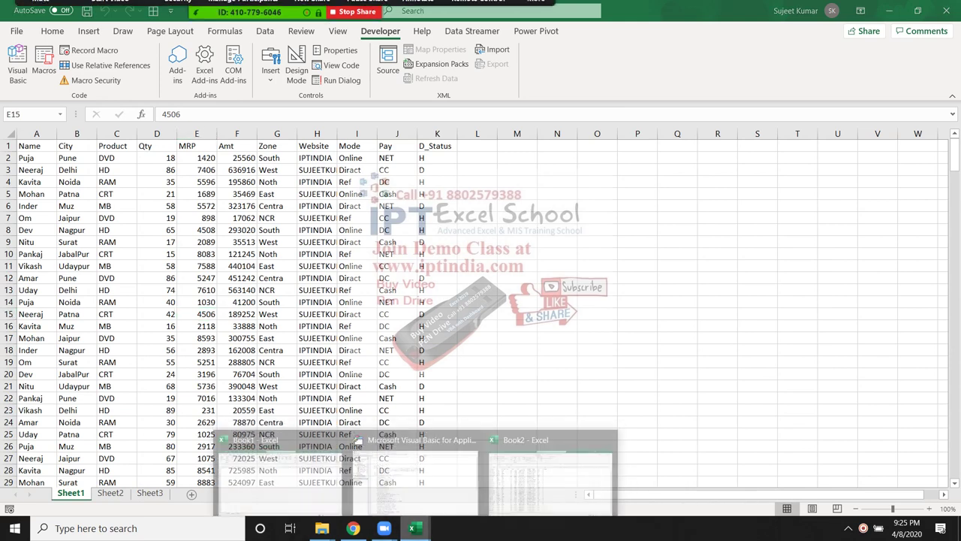
pyautogui.click(405, 470)
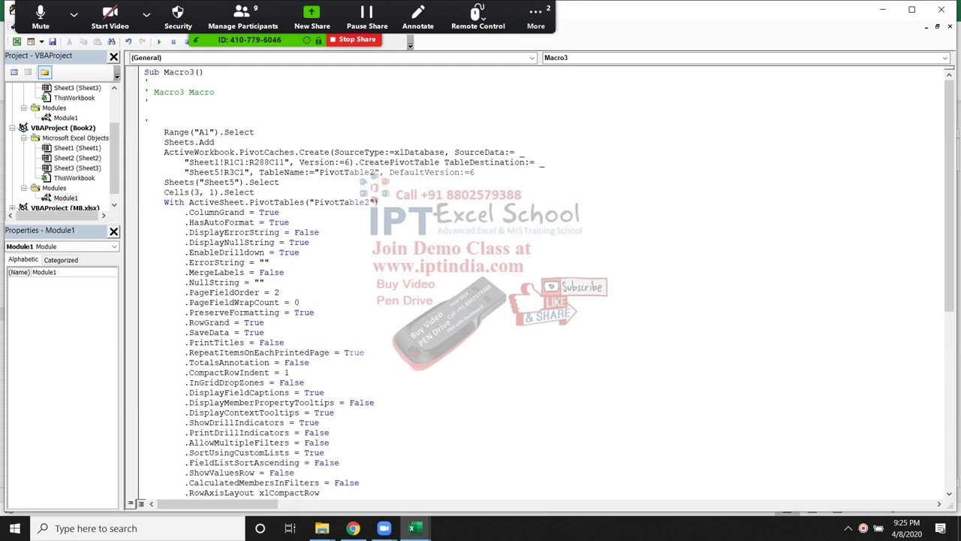
# - Add the line ActiveSheet.Name = "Report" right after Sheets.Add
pyautogui.press('Return')
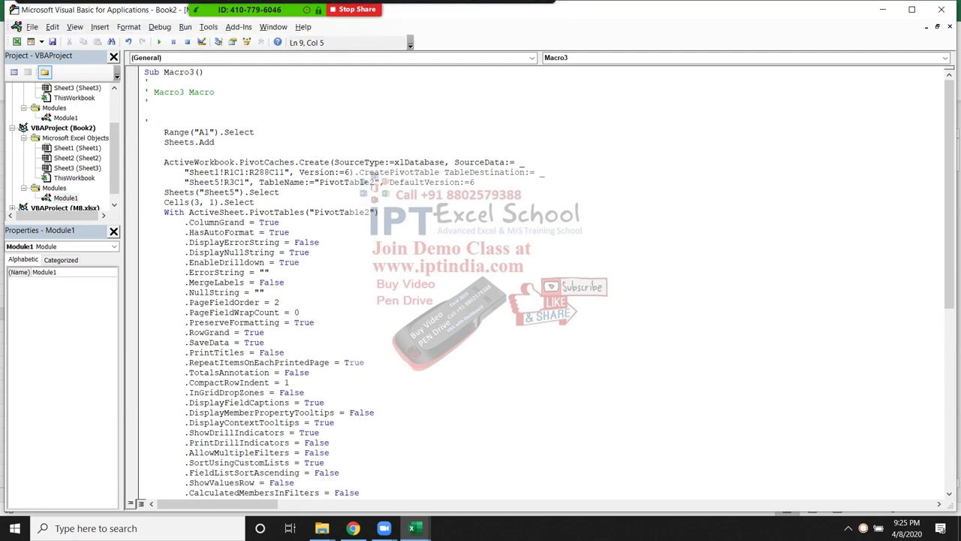
pyautogui.write('active')
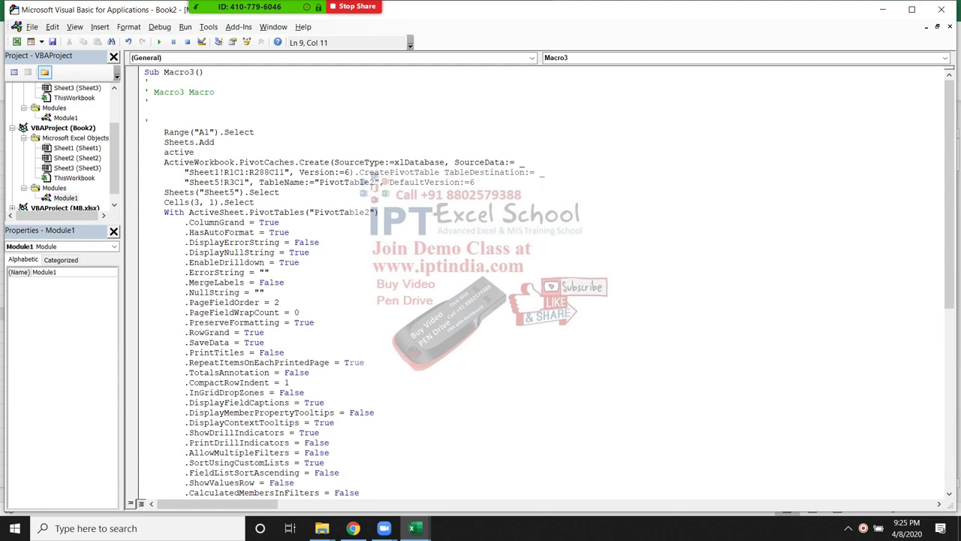
pyautogui.write('sheet')
pyautogui.write('.nam')
pyautogui.write('e="')
pyautogui.press('BackSpace')
pyautogui.write('R')
pyautogui.write('eport')
pyautogui.write('"')
pyautogui.click(149, 162)
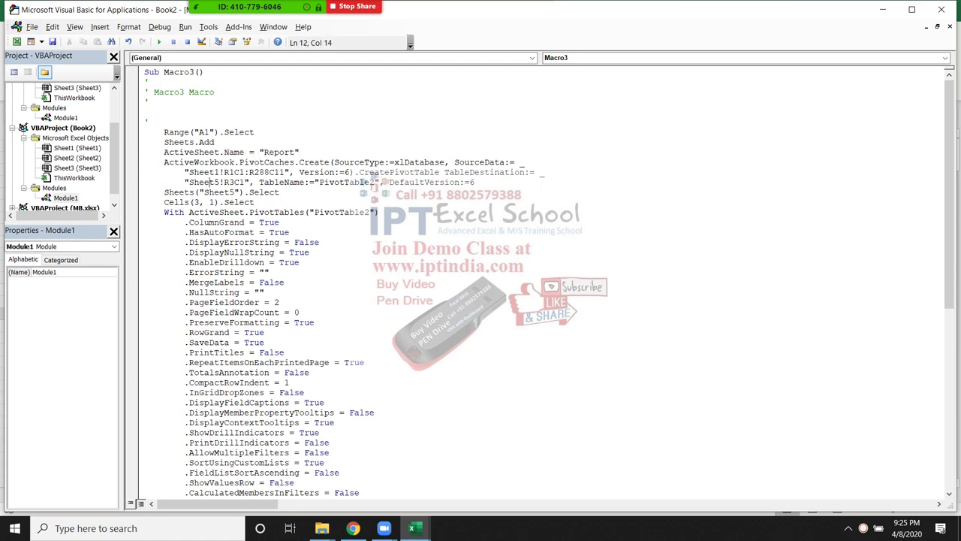
# - Change the pivot's TableDestination sheet from Sheet5 to Report
pyautogui.doubleClick(204, 183)
pyautogui.write('Re')
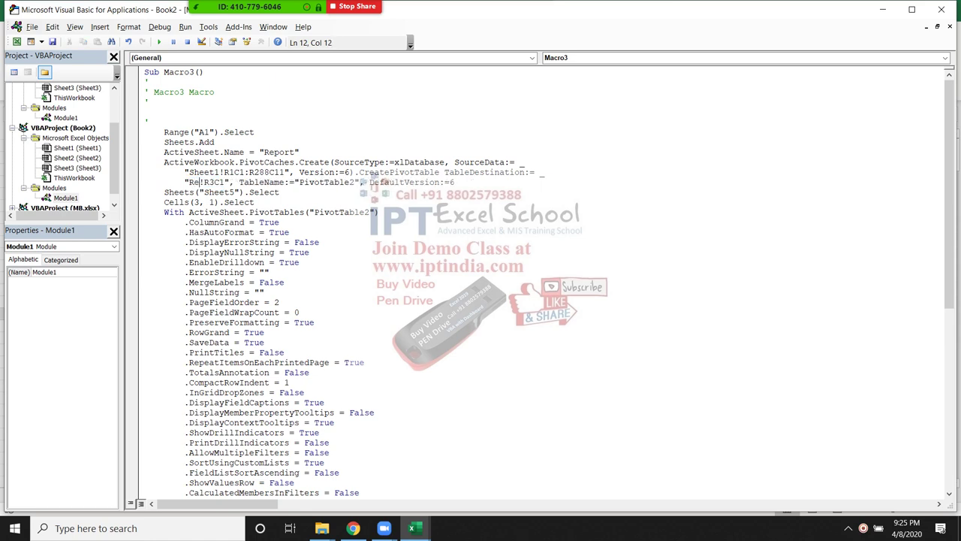
pyautogui.write('port')
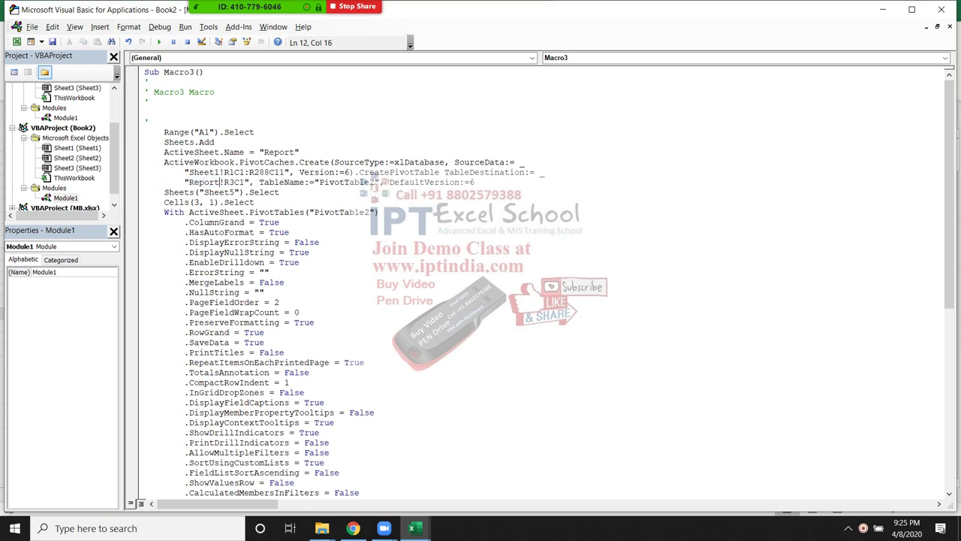
pyautogui.click(279, 193)
pyautogui.doubleClick(202, 182)
pyautogui.click(280, 192)
pyautogui.doubleClick(345, 182)
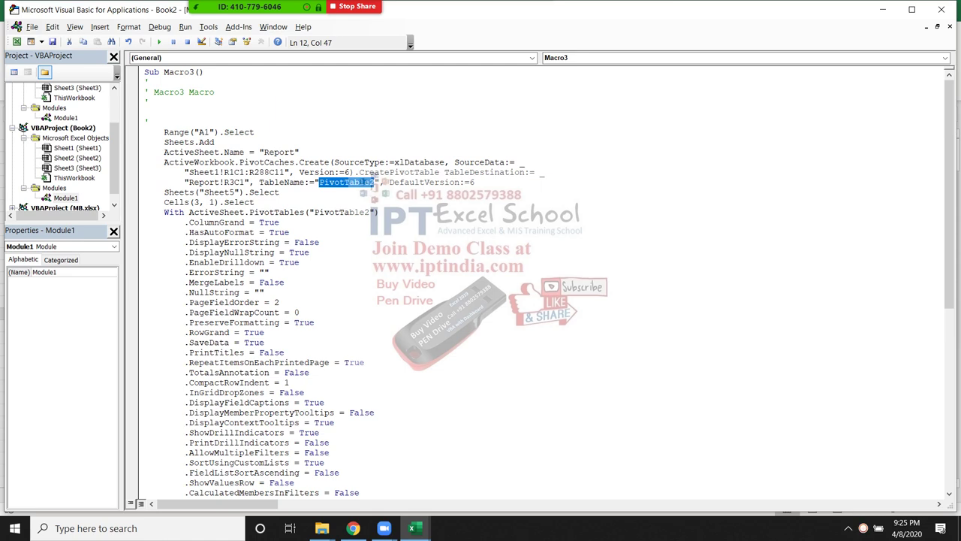
# - Delete the hard-coded Sheet1 range (ending R288C11) from the SourceData argument
pyautogui.click(279, 192)
pyautogui.moveTo(184, 172); pyautogui.dragTo(288, 172)
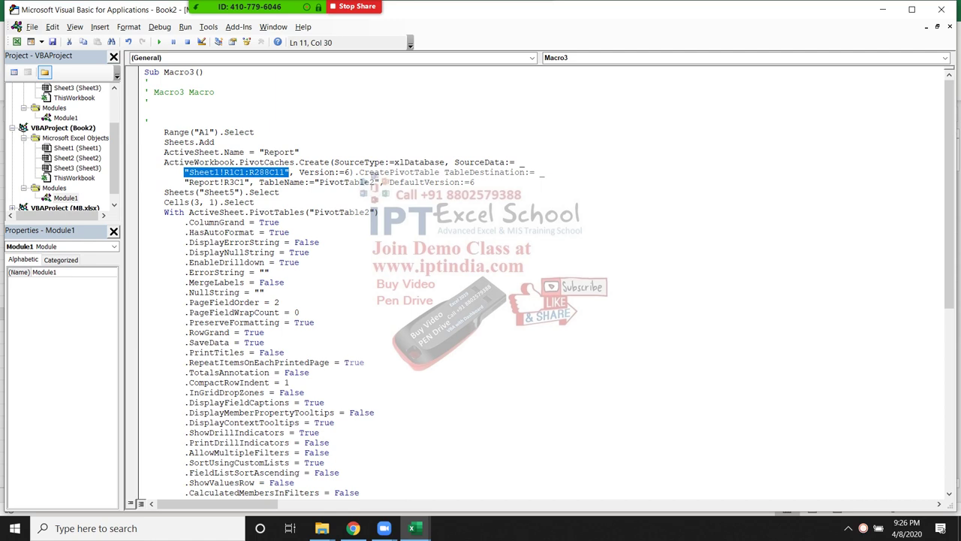
pyautogui.click(234, 172)
pyautogui.doubleClick(266, 172)
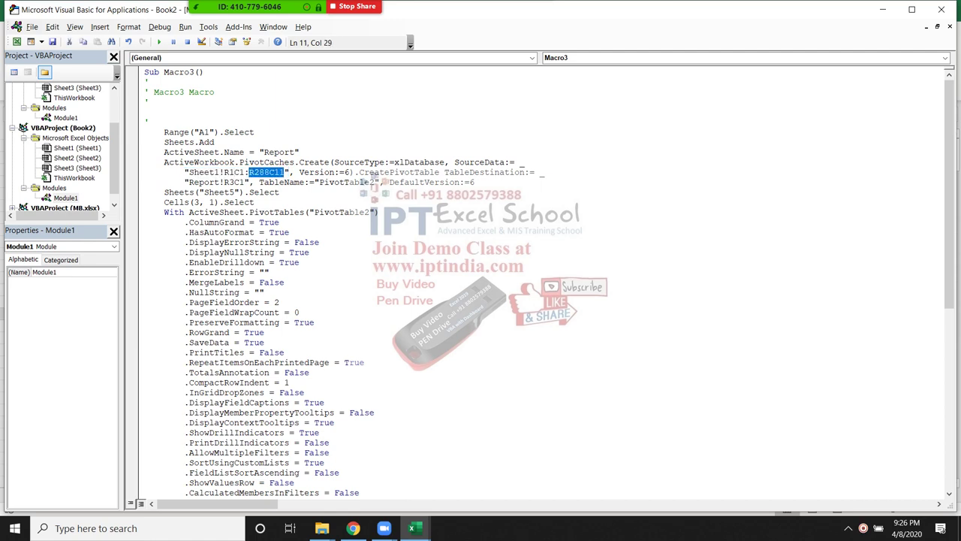
pyautogui.click(263, 172)
pyautogui.moveTo(294, 172); pyautogui.dragTo(184, 172)
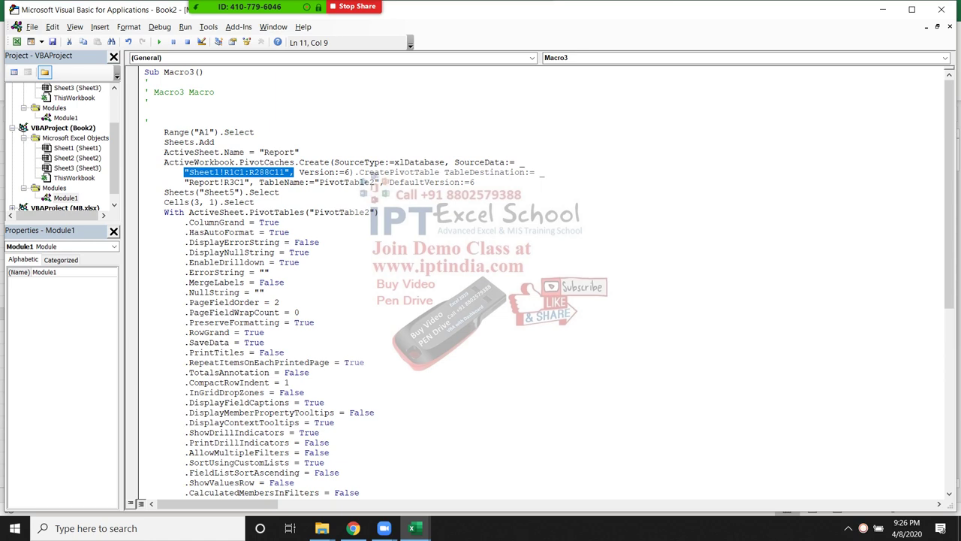
pyautogui.press('Delete')
# - Type sheets("Sheet1").range("A1") as the new source, cleaning up stray characters
pyautogui.write('rang')
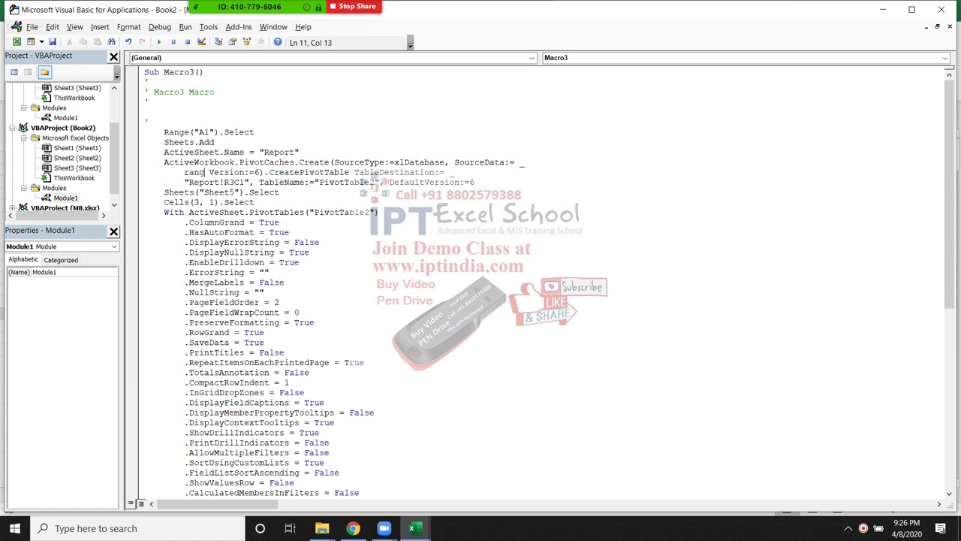
pyautogui.write('e')
pyautogui.press('BackSpace')
pyautogui.press('BackSpace')
pyautogui.press('BackSpace')
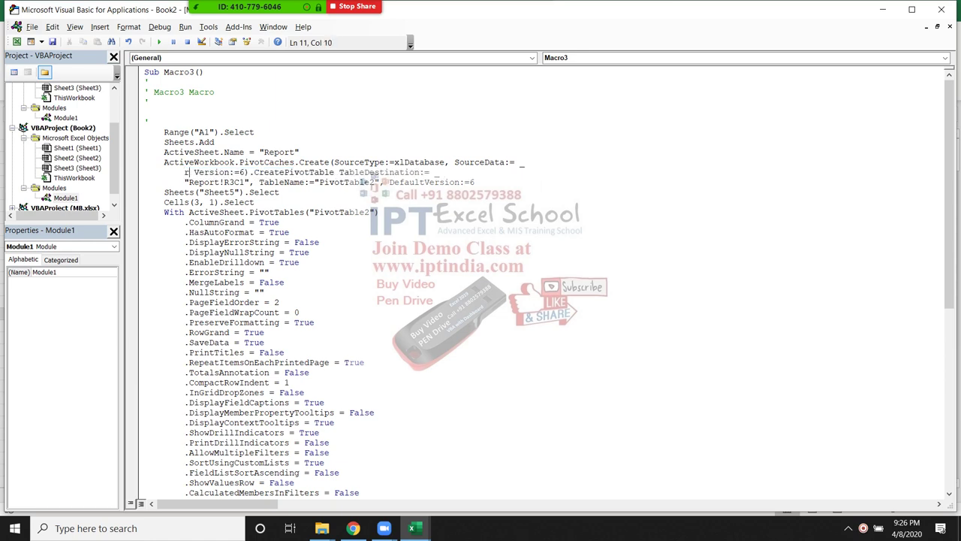
pyautogui.write('sheets')
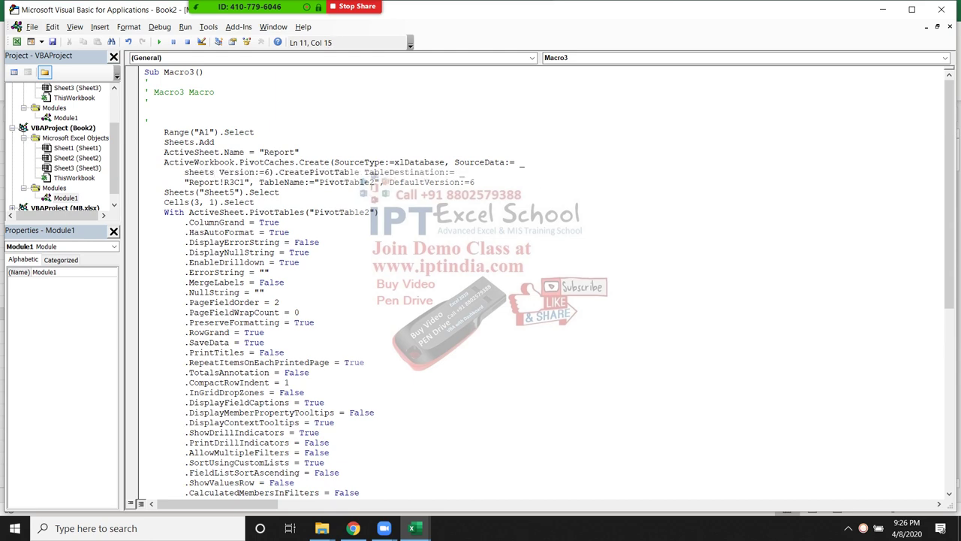
pyautogui.write('("Sh')
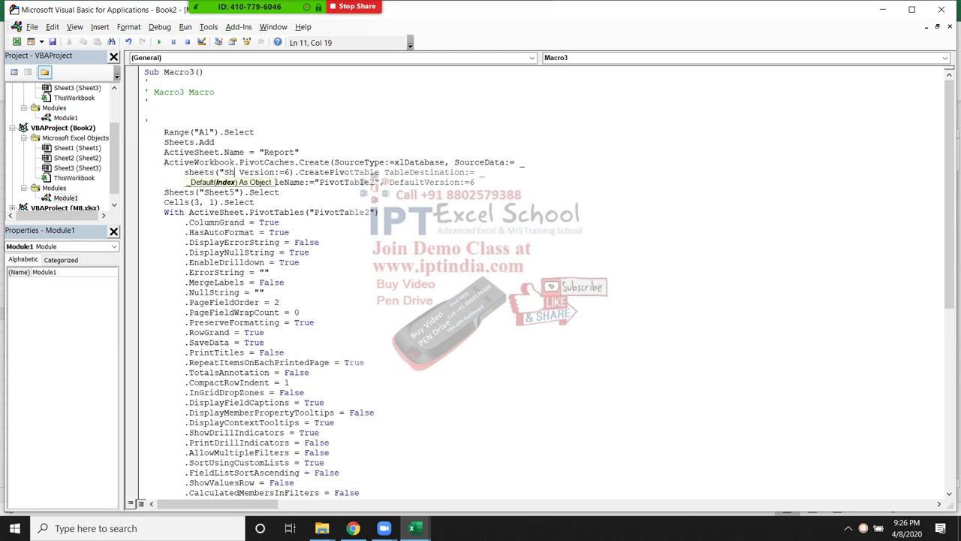
pyautogui.write('eet1')
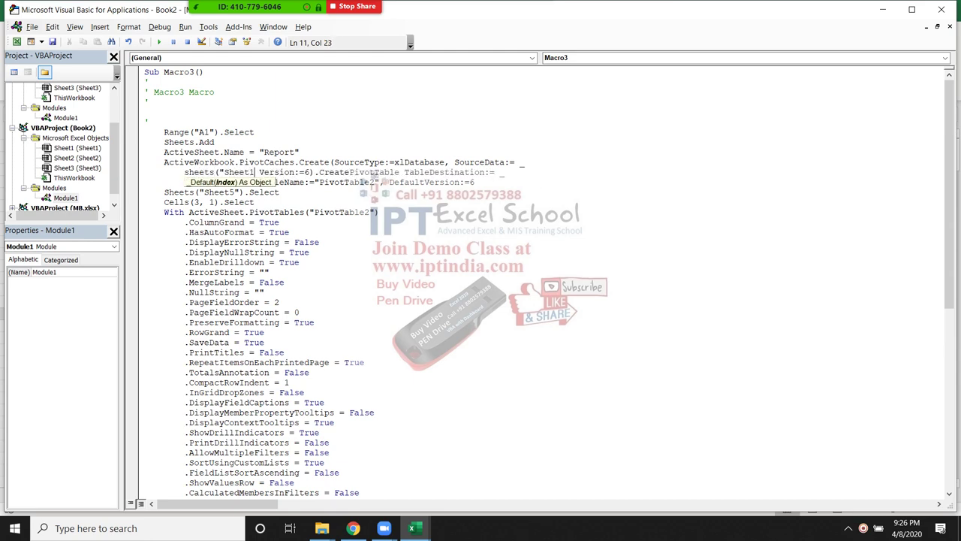
pyautogui.write('")')
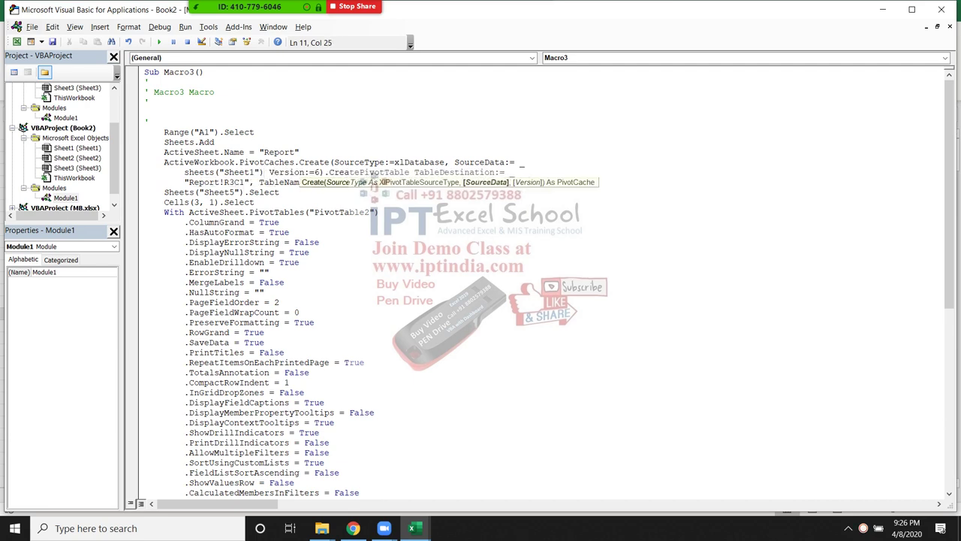
pyautogui.write('.range')
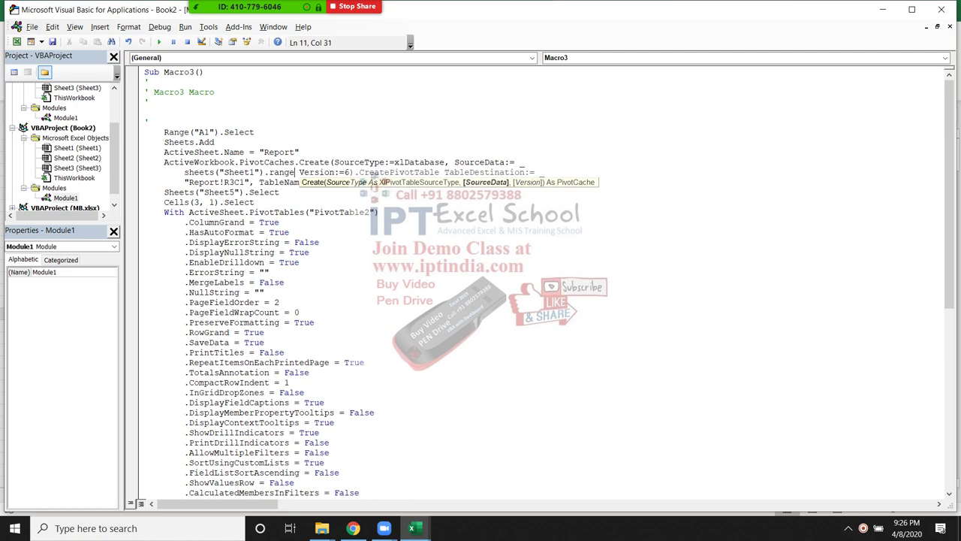
pyautogui.write('("A1')
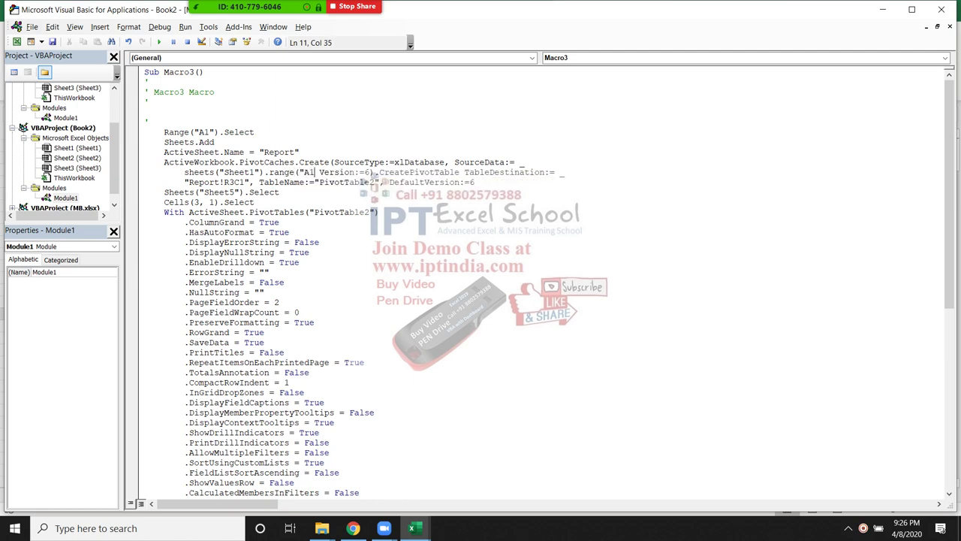
pyautogui.write('").')
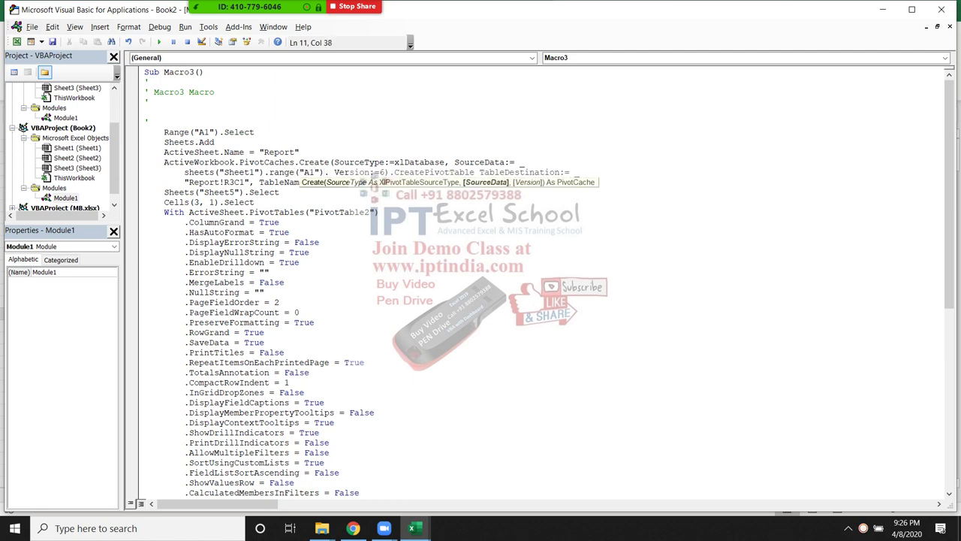
pyautogui.press('BackSpace')
pyautogui.write('.c')
pyautogui.press('BackSpace')
pyautogui.write('\\')
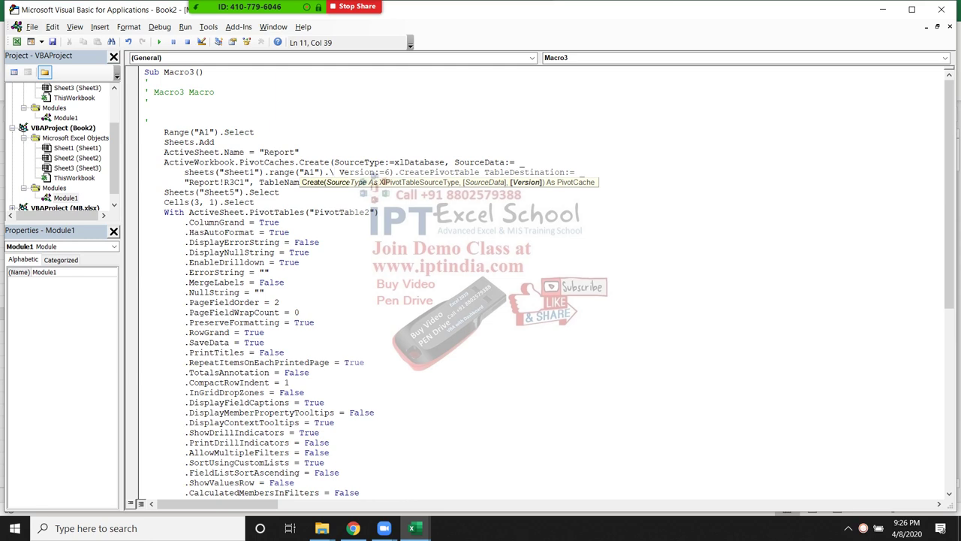
pyautogui.click(272, 172)
pyautogui.click(334, 172)
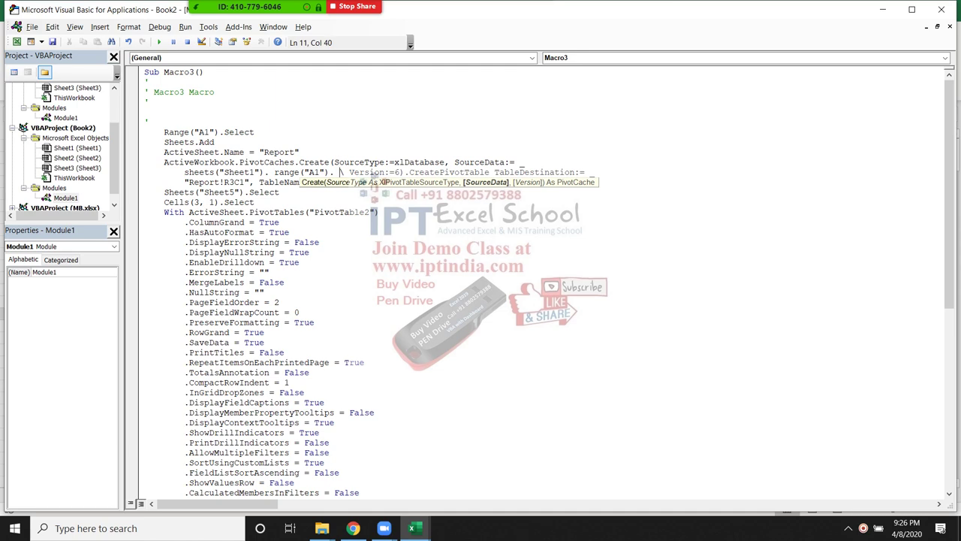
pyautogui.press('BackSpace')
pyautogui.press('BackSpace')
pyautogui.press('BackSpace')
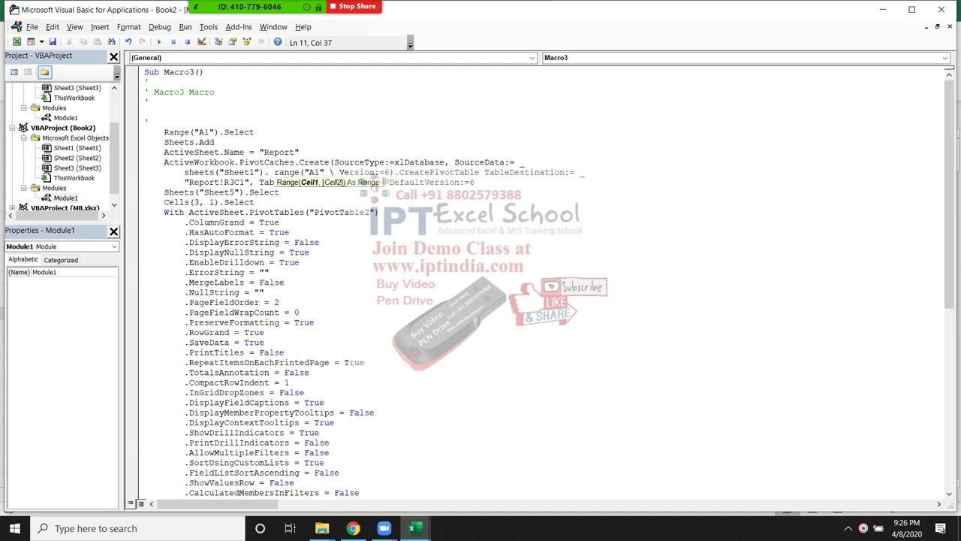
pyautogui.press('Escape')
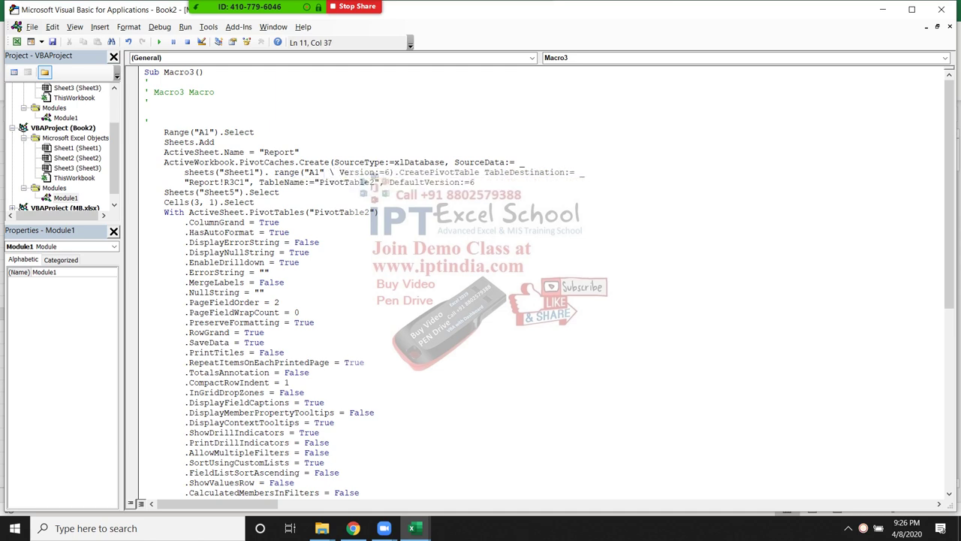
pyautogui.write(').c')
pyautogui.press('BackSpace')
# - Complete the source with .CurrentRegion and compile the macro, dismissing the compile error
pyautogui.press('Left')
pyautogui.press('Left')
pyautogui.press('Left')
pyautogui.press('Left')
pyautogui.press('Left')
pyautogui.press('Left')
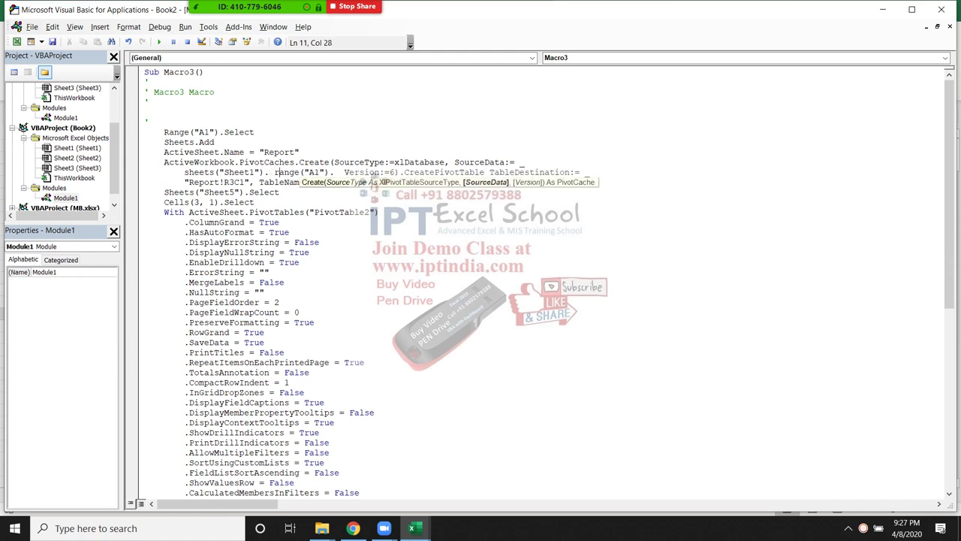
pyautogui.press('End')
pyautogui.write('c')
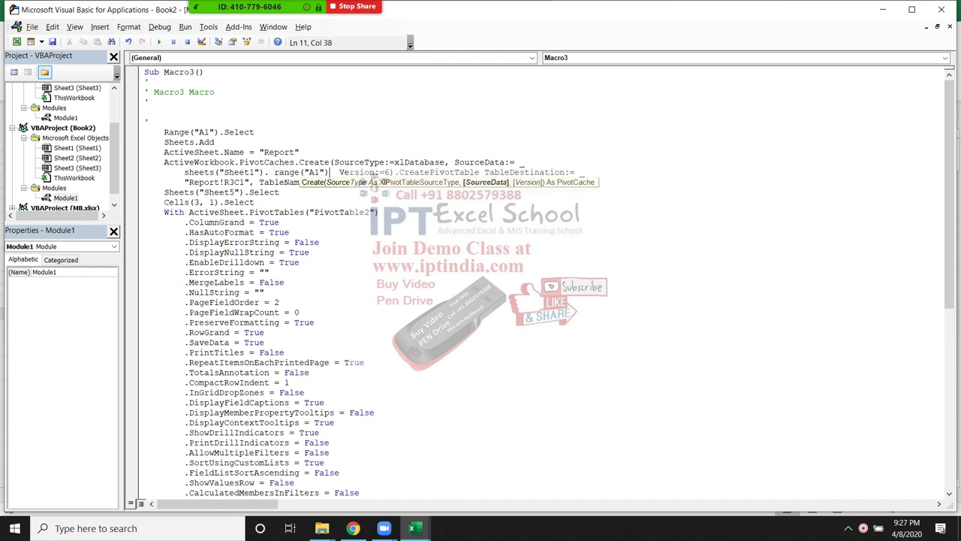
pyautogui.hotkey('ctrl', 'space')
pyautogui.write('u')
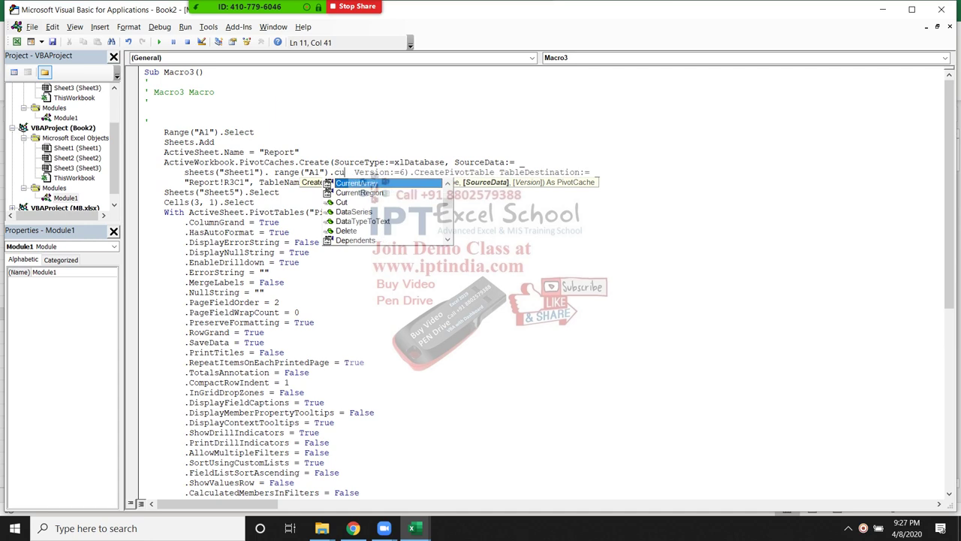
pyautogui.press('Down')
pyautogui.press('Tab')
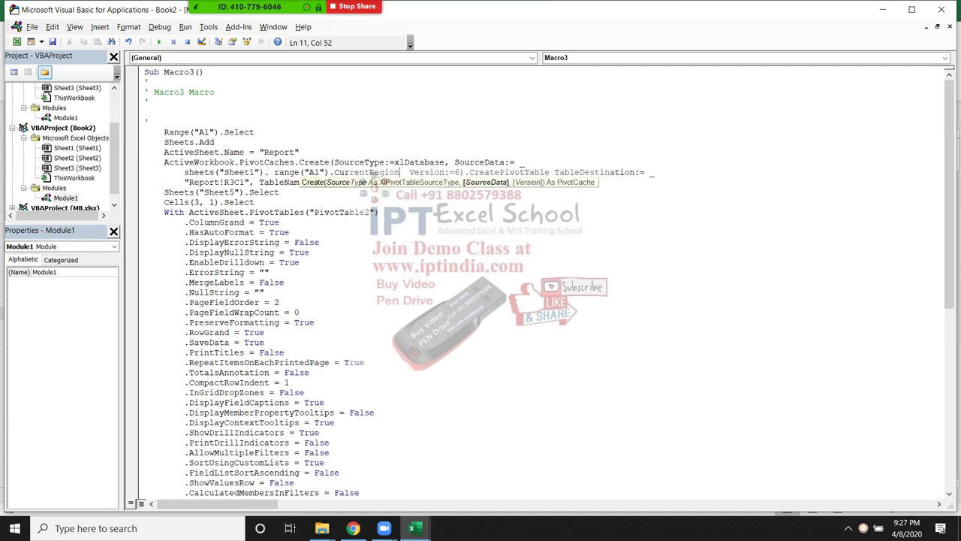
pyautogui.click(275, 172)
pyautogui.press('Left')
pyautogui.press('BackSpace')
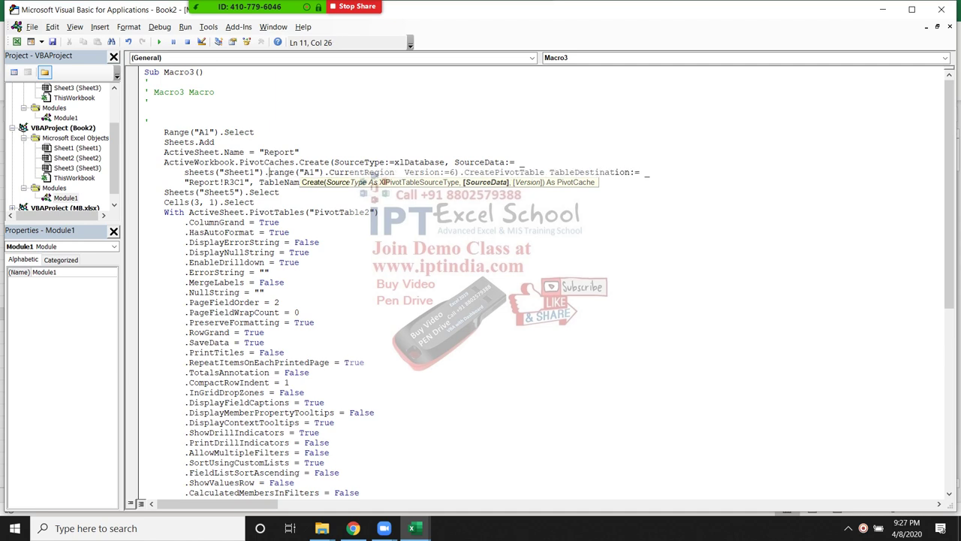
pyautogui.press('Down')
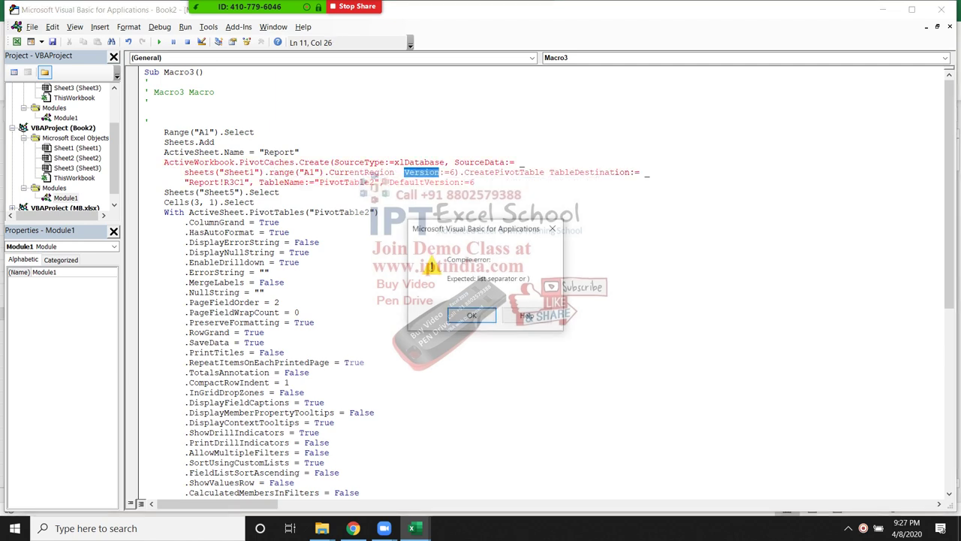
pyautogui.press('Return')
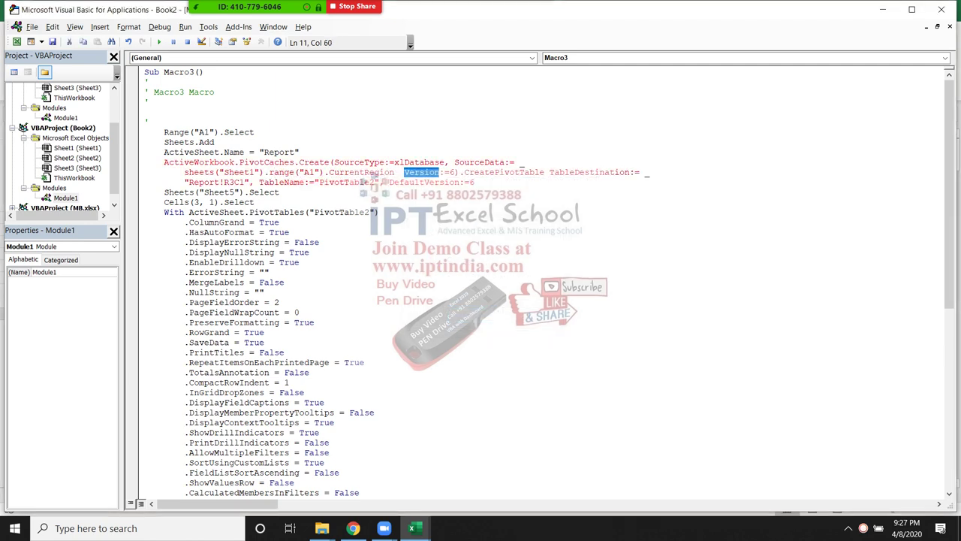
# - Insert a comma after CurrentRegion on the PivotCaches.Create line
pyautogui.click(394, 172)
pyautogui.write(',')
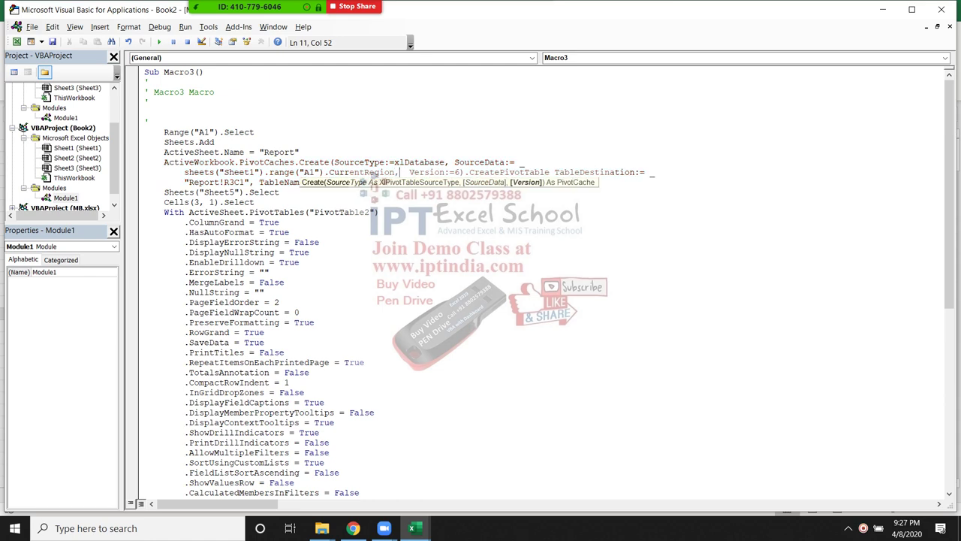
pyautogui.click(280, 192)
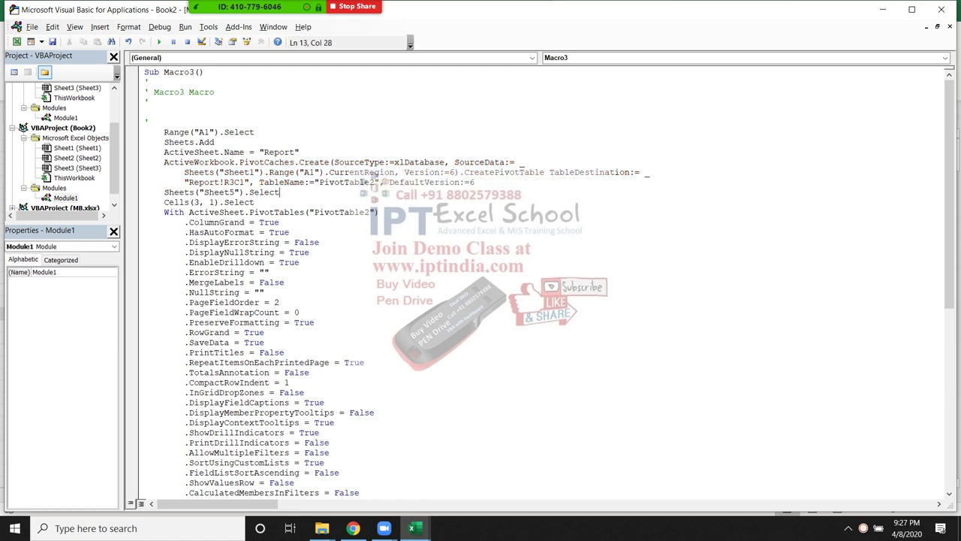
pyautogui.click(255, 202)
# - Try renaming PivotTable2 to "Pdata", then undo it back to PivotTable2
pyautogui.doubleClick(372, 182)
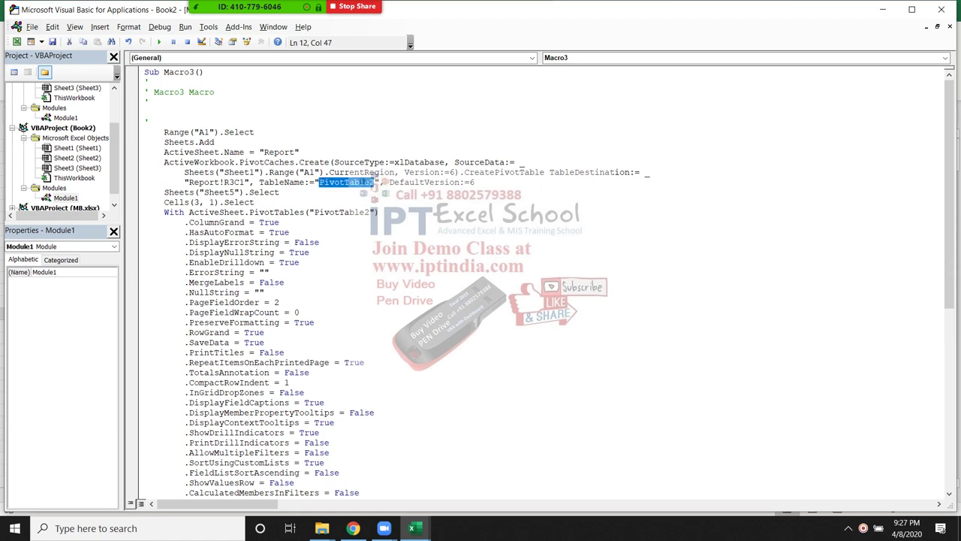
pyautogui.write('"')
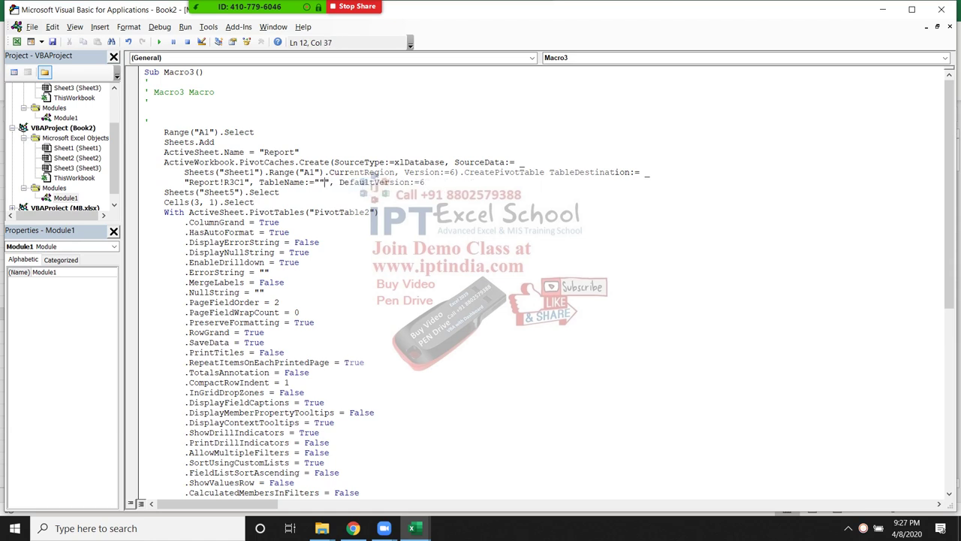
pyautogui.write('Pd')
pyautogui.write('ata')
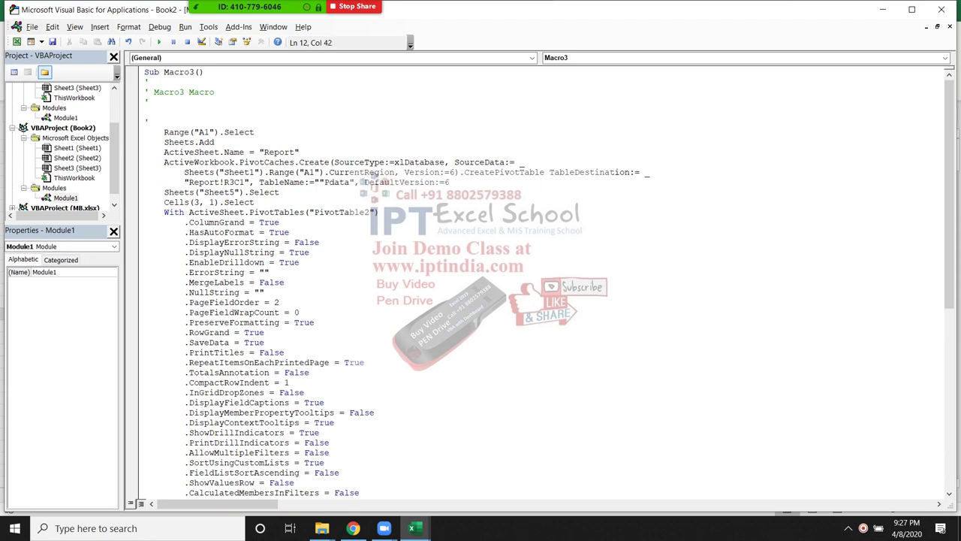
pyautogui.click(324, 181)
pyautogui.hotkey('ctrl', 'z')
pyautogui.hotkey('ctrl', 'z')
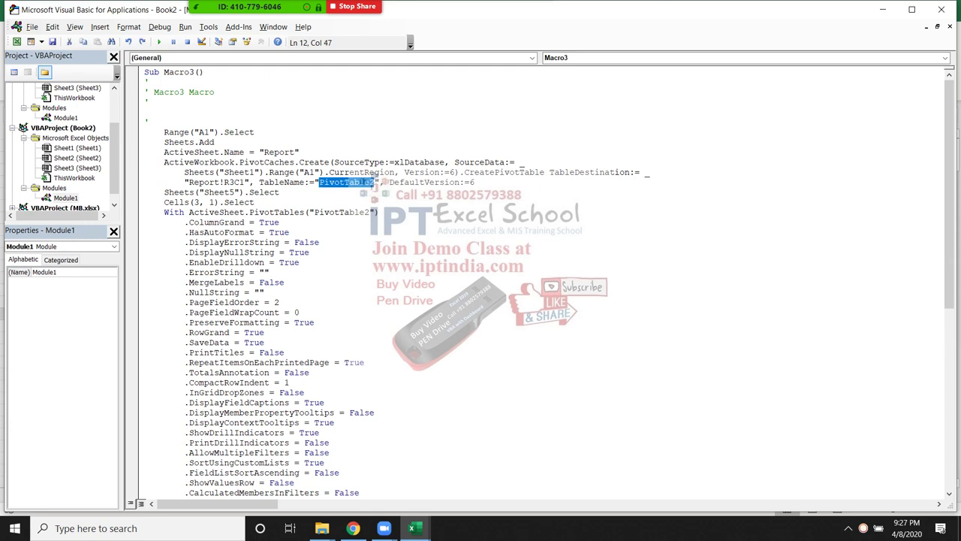
pyautogui.click(256, 202)
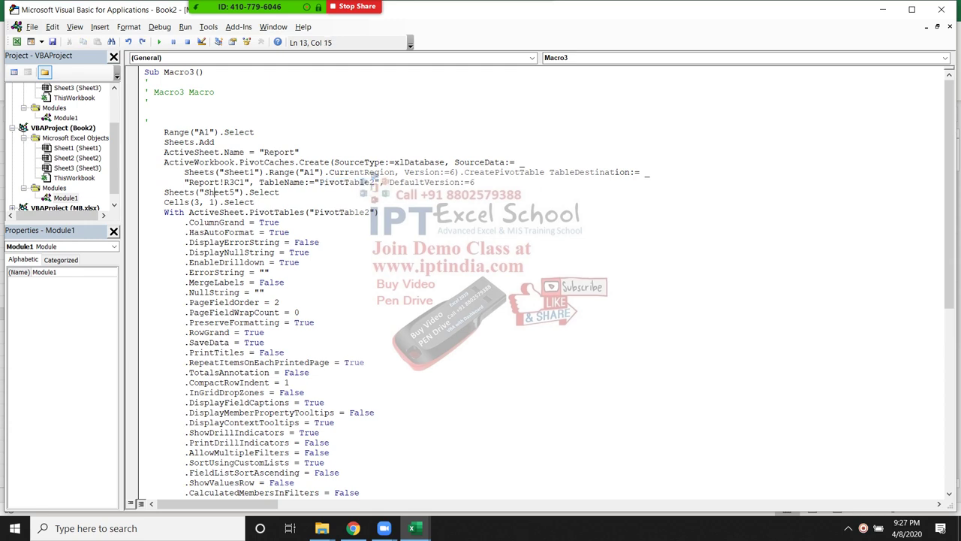
# - Delete the Sheets("Sheet5").Select and Cells(3, 1).Select lines
pyautogui.moveTo(279, 193); pyautogui.dragTo(164, 192)
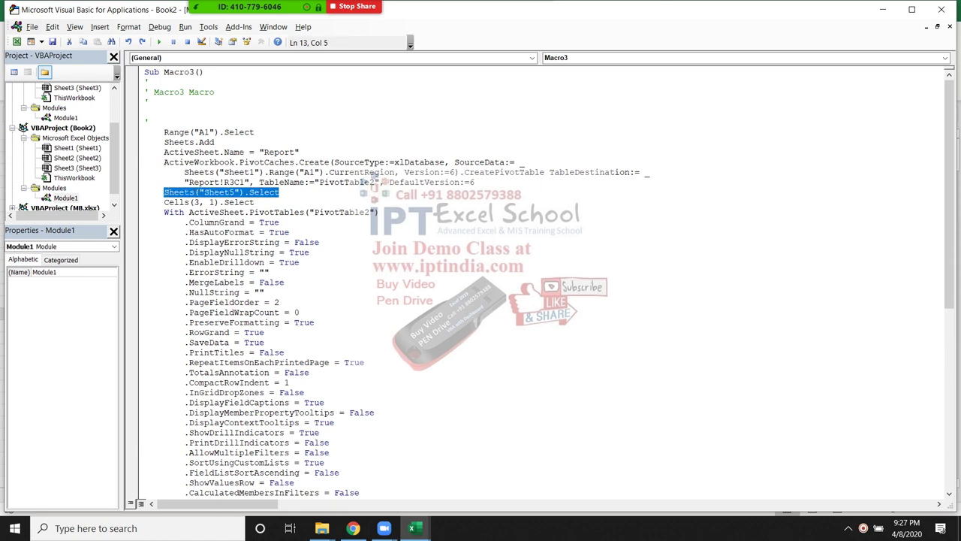
pyautogui.press('Delete')
pyautogui.moveTo(174, 212); pyautogui.dragTo(179, 212)
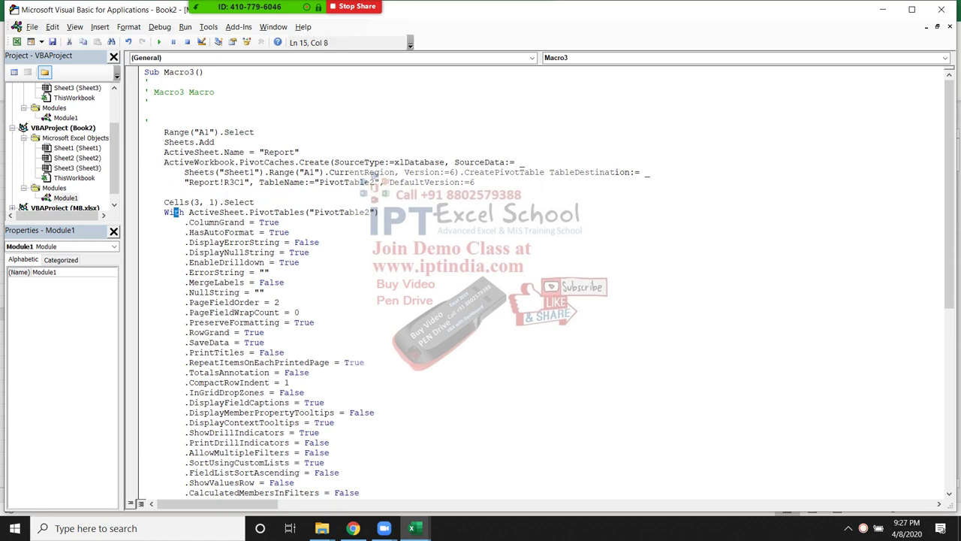
pyautogui.click(256, 202)
pyautogui.moveTo(254, 202); pyautogui.dragTo(153, 202)
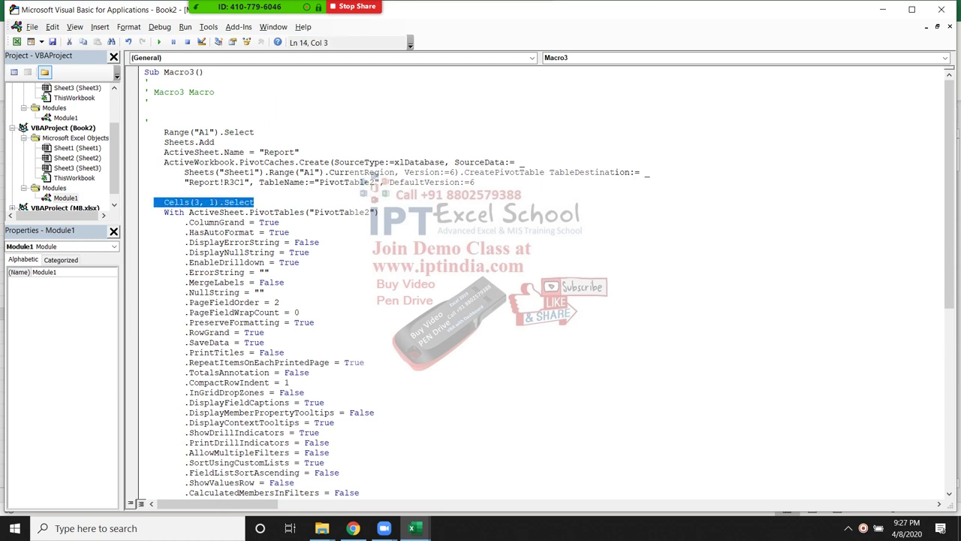
pyautogui.press('Delete')
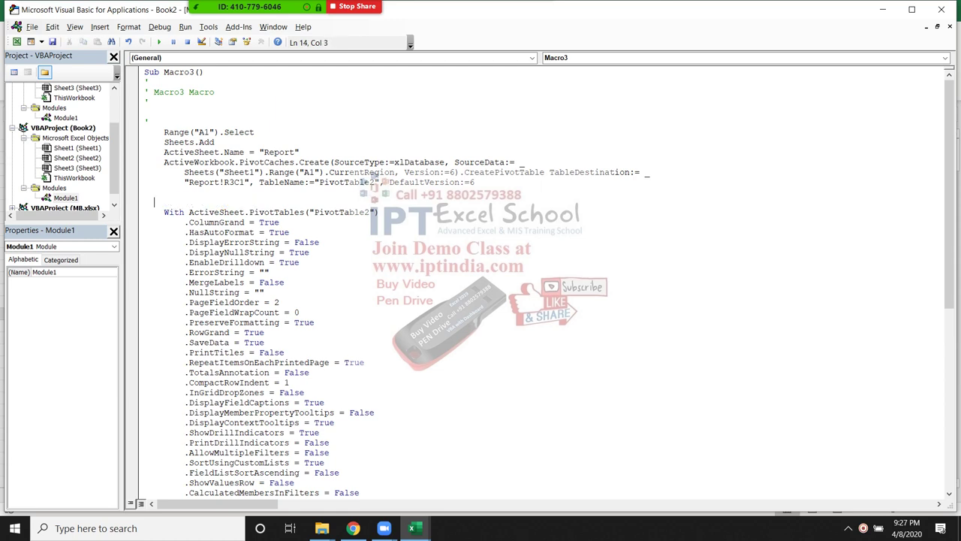
# - Examine the With PivotTables("PivotTable2") block down to the ColumnGrand setting
pyautogui.click(230, 212)
pyautogui.doubleClick(276, 213)
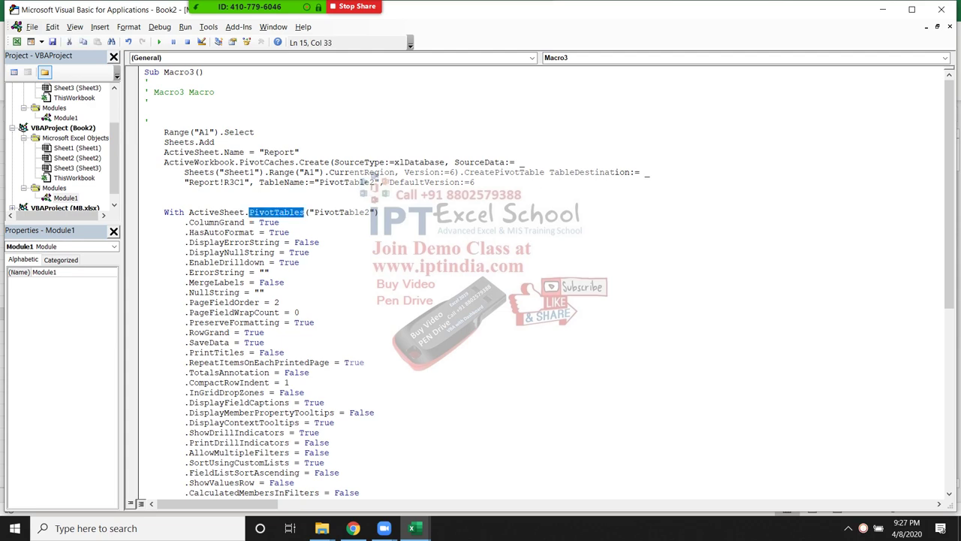
pyautogui.click(280, 212)
pyautogui.click(223, 212)
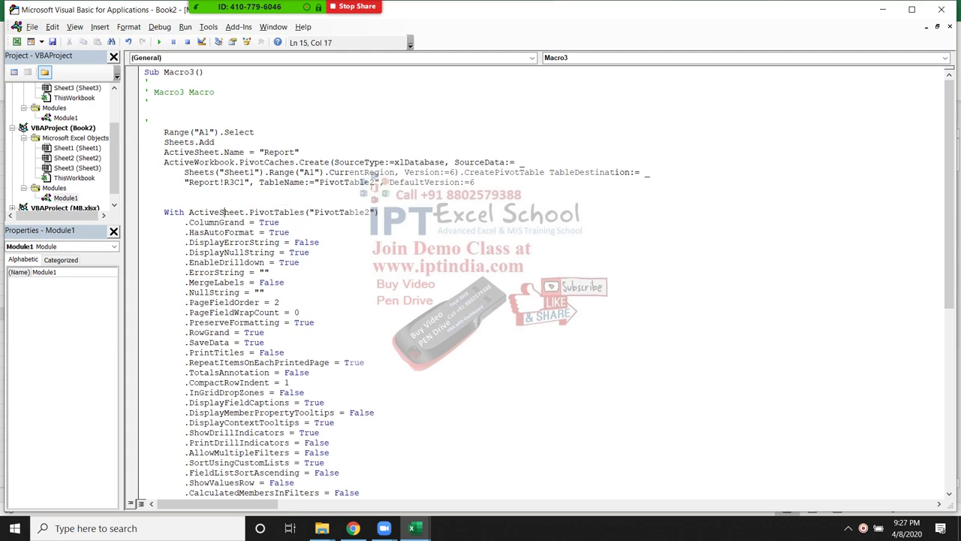
pyautogui.click(219, 222)
pyautogui.scroll(-2, 219, 222)
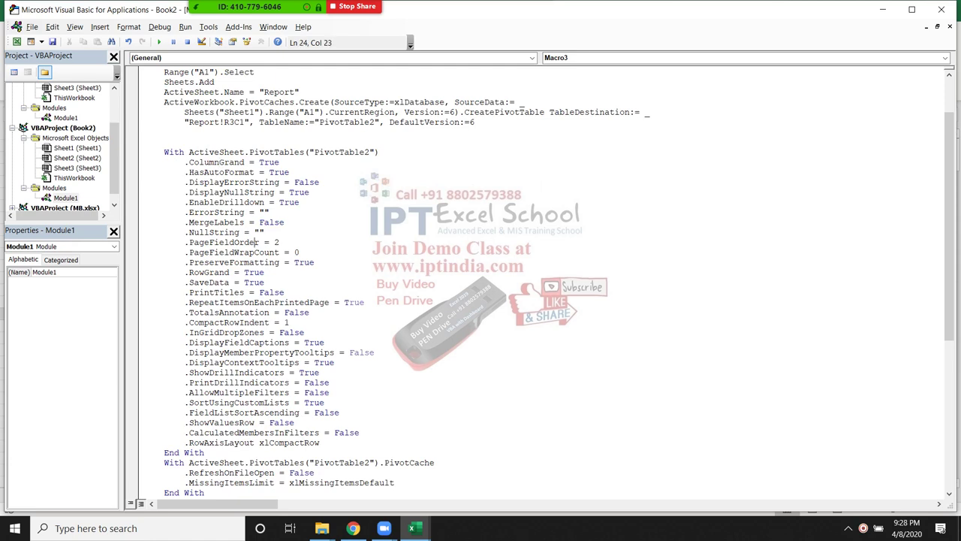
# - Select the With PivotTables("PivotTable2") block through End With and delete it
pyautogui.doubleClick(223, 242)
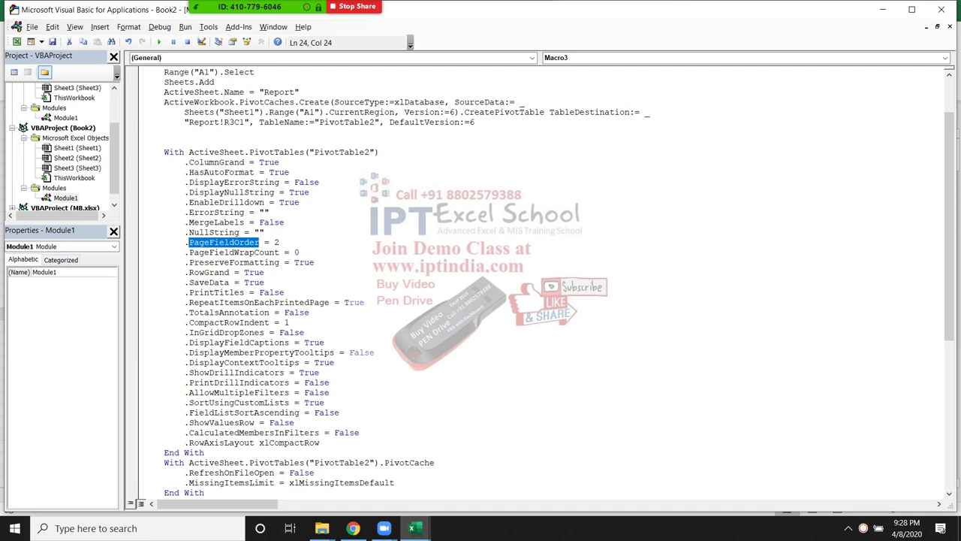
pyautogui.click(224, 242)
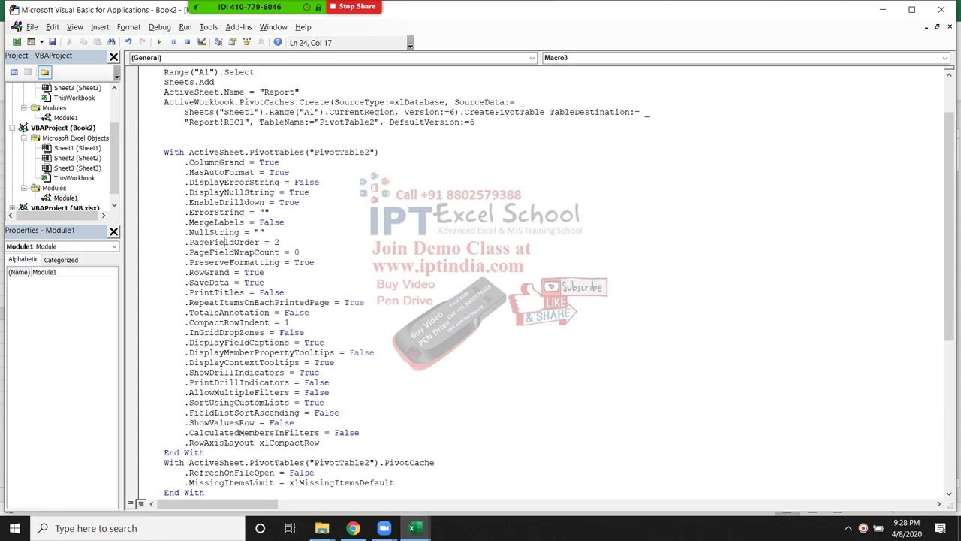
pyautogui.scroll(2, 548, 283)
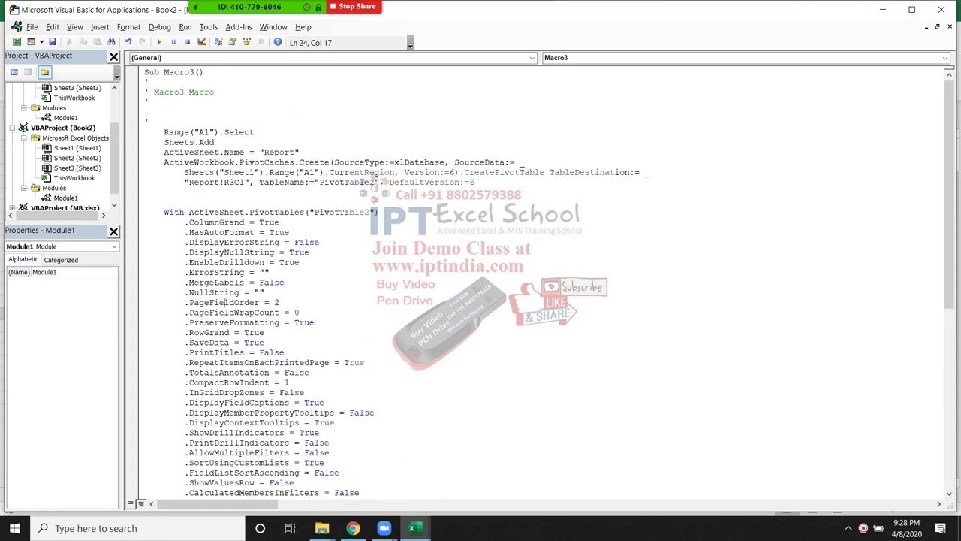
pyautogui.moveTo(143, 212); pyautogui.dragTo(150, 497)
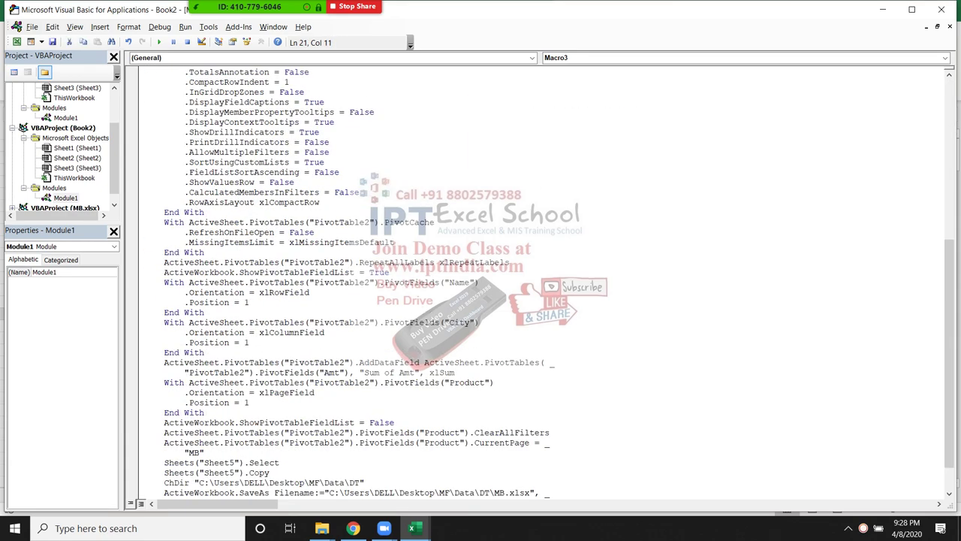
pyautogui.keyDown('shift'); pyautogui.click(204, 212); pyautogui.keyUp('shift')
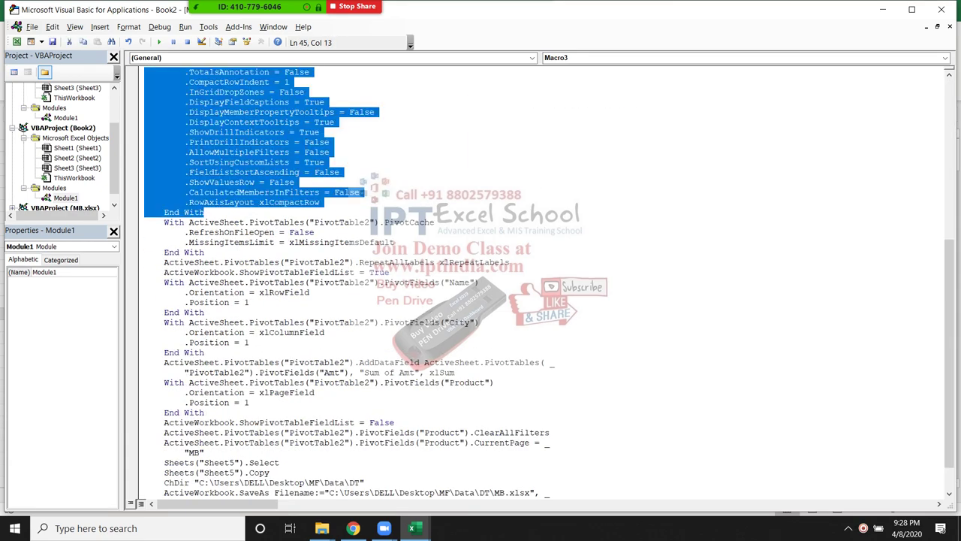
pyautogui.press('Delete')
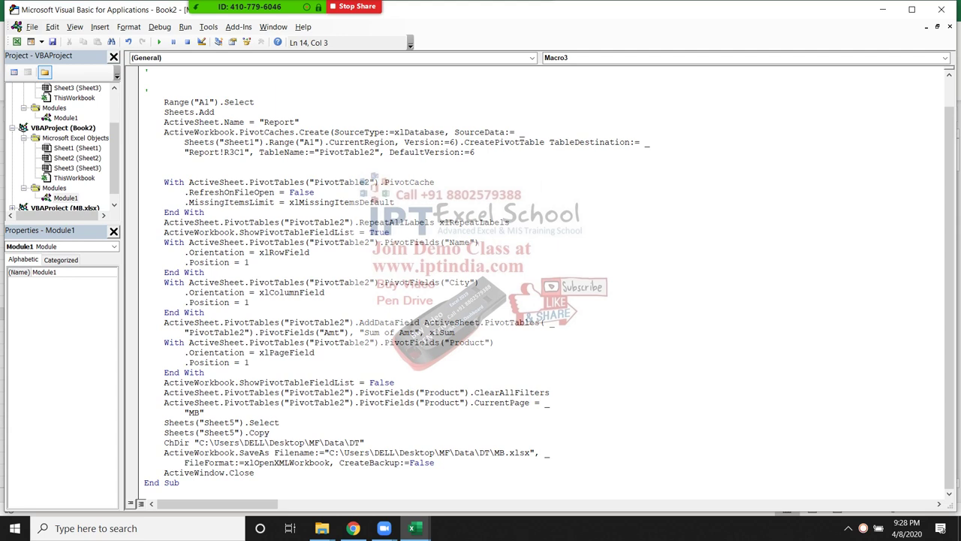
# - Select the PivotCache With block lines containing RefreshOnFileOpen
pyautogui.click(215, 192)
pyautogui.click(250, 192)
pyautogui.moveTo(394, 202)
pyautogui.mouseDown()
pyautogui.moveTo(156, 172)
pyautogui.moveTo(160, 182)
pyautogui.mouseUp()
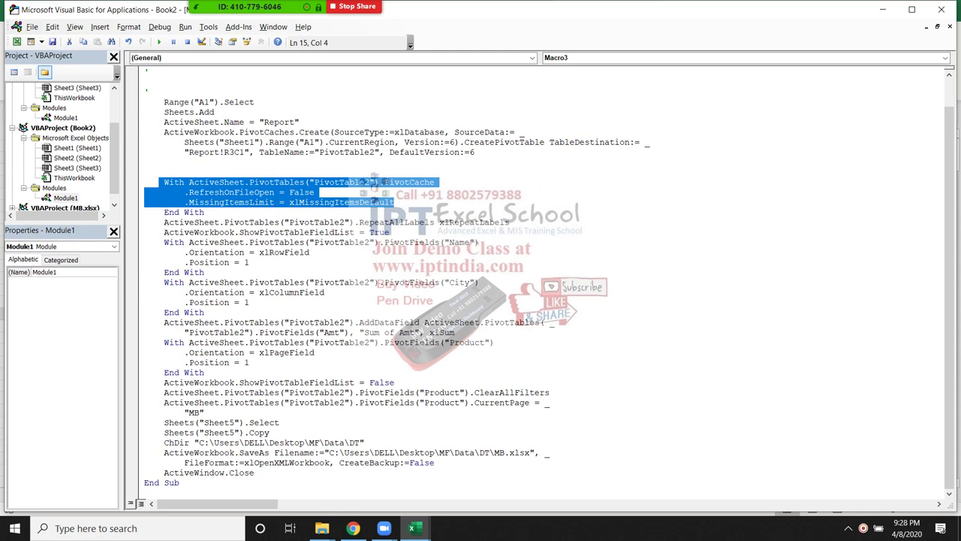
# - Delete the Sheets("Sheet5").Select line from Macro3
pyautogui.click(249, 262)
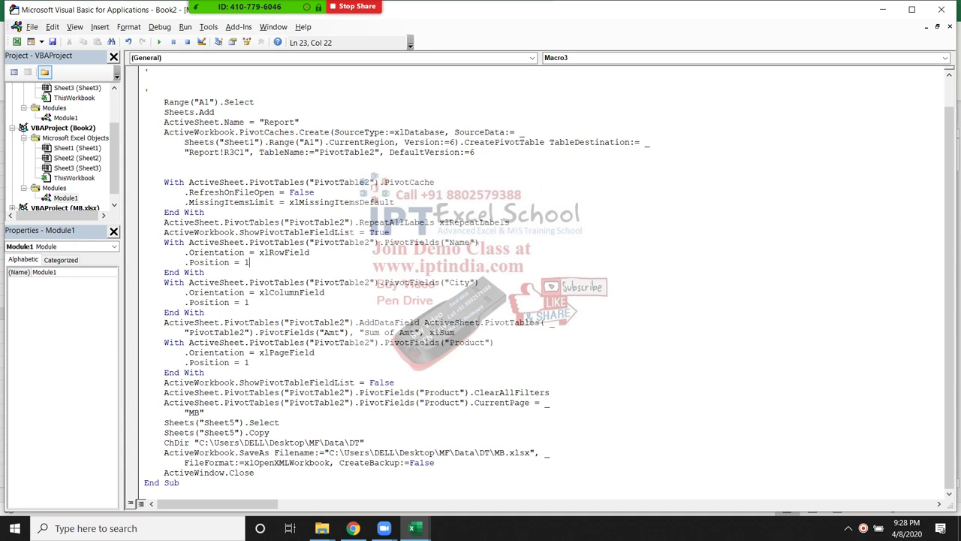
pyautogui.click(205, 272)
pyautogui.scroll(1, 550, 283)
pyautogui.scroll(-1, 549, 284)
pyautogui.moveTo(165, 422); pyautogui.dragTo(279, 422)
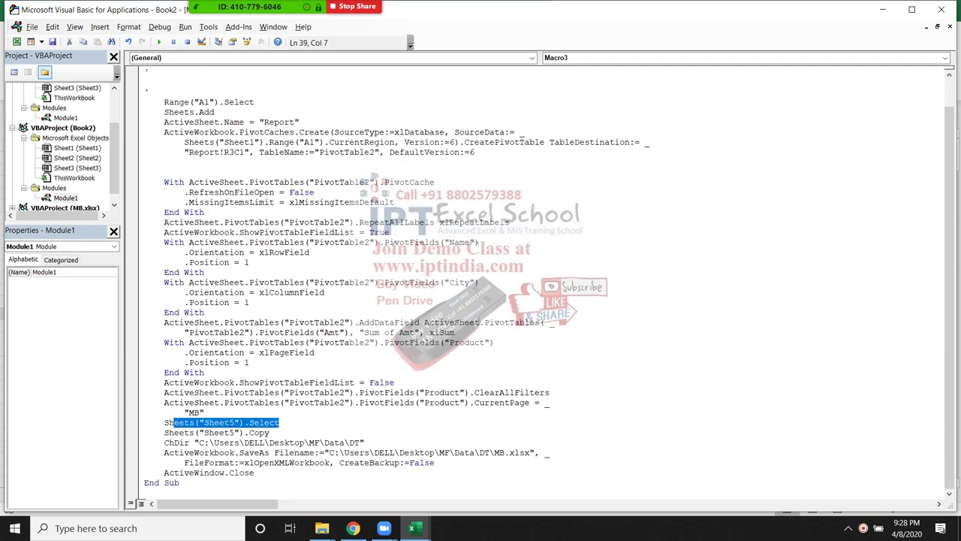
pyautogui.click(225, 422)
pyautogui.click(150, 422)
pyautogui.press('Delete')
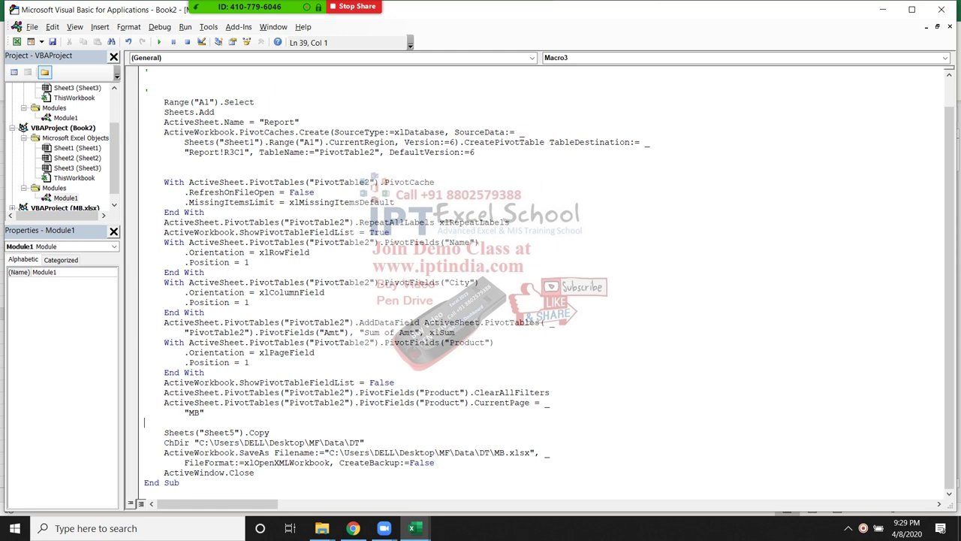
# - Change Sheets("Sheet5").Copy into ActiveSheet.Move
pyautogui.doubleClick(191, 122)
pyautogui.hotkey('ctrl', 'c')
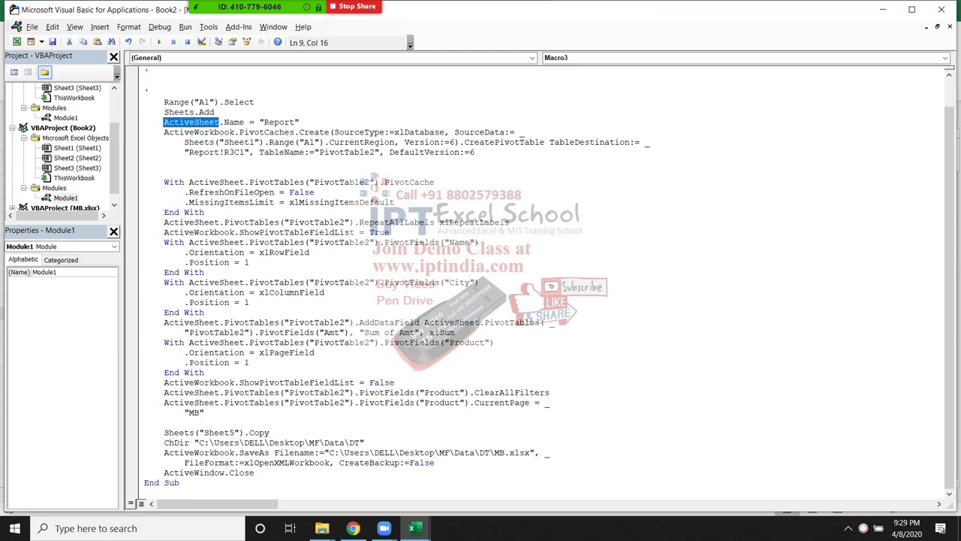
pyautogui.moveTo(244, 432)
pyautogui.mouseDown()
pyautogui.moveTo(145, 422)
pyautogui.moveTo(164, 433)
pyautogui.mouseUp()
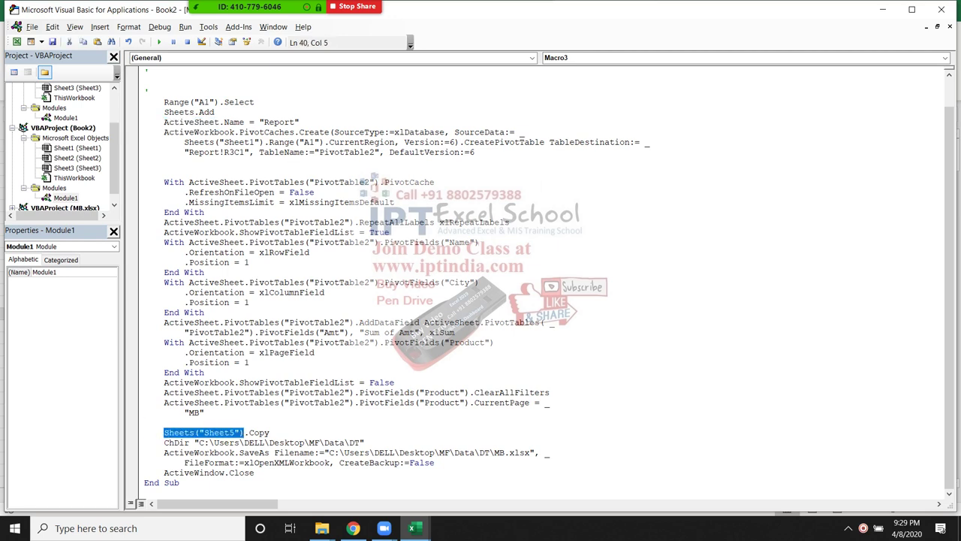
pyautogui.hotkey('ctrl', 'v')
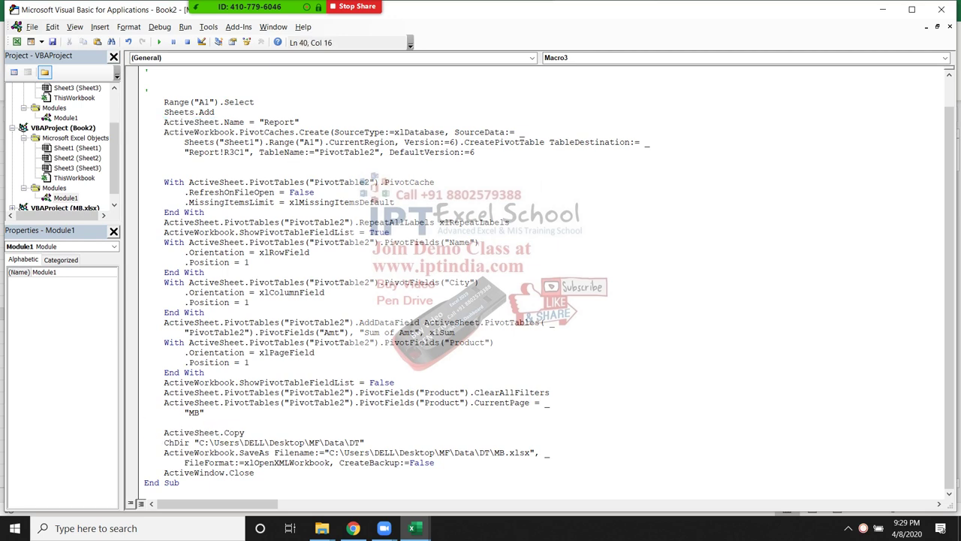
pyautogui.press('Right')
pyautogui.hotkey('shift', 'End')
pyautogui.write('Mo')
pyautogui.write('ve')
# - Delete the ChDir line above the SaveAs statement
pyautogui.hscroll(5, 540, 278)
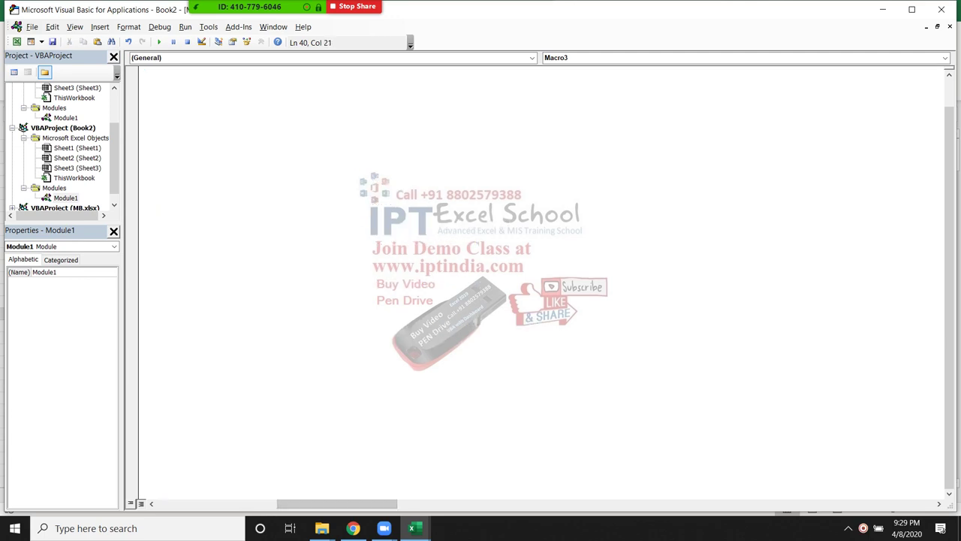
pyautogui.hscroll(-5, 541, 278)
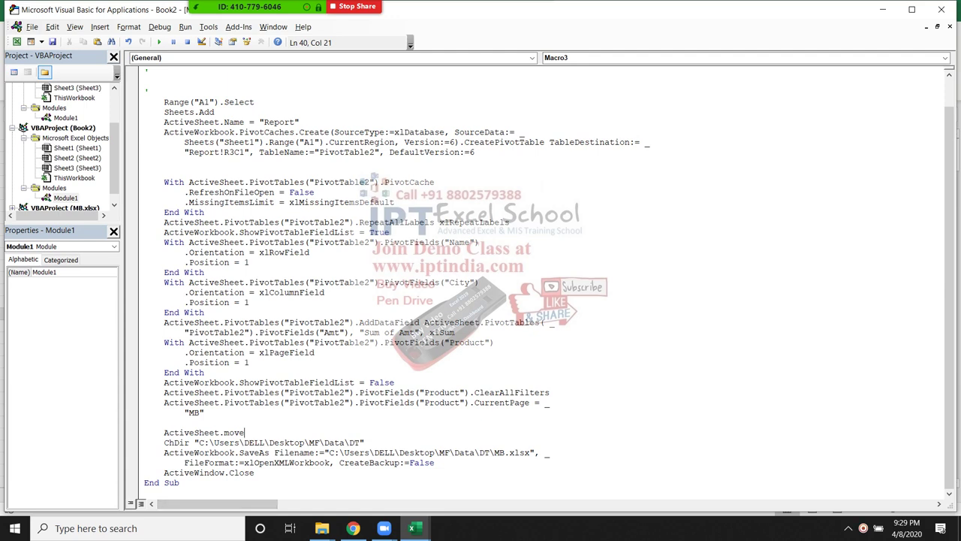
pyautogui.moveTo(365, 442); pyautogui.dragTo(163, 442)
pyautogui.press('Delete')
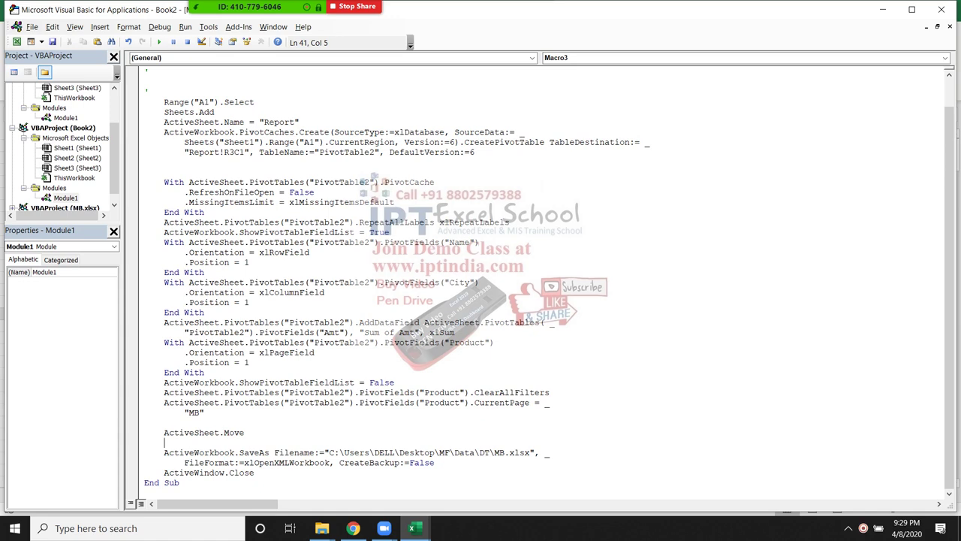
pyautogui.click(254, 473)
# - Delete the old MB workbook from Desktop > MF > Data > DT, then minimize File Explorer
pyautogui.hotkey('alt', 'F11')
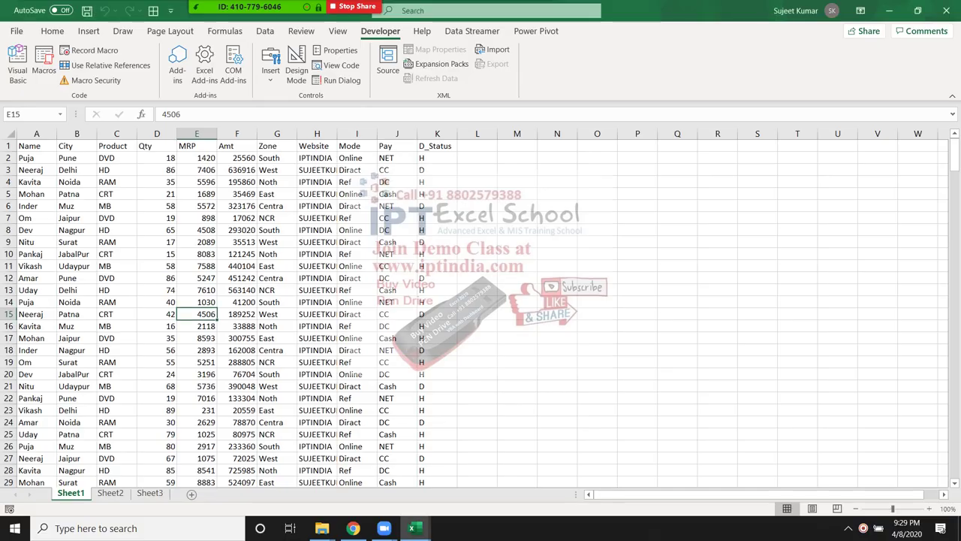
pyautogui.moveTo(36, 206); pyautogui.dragTo(36, 218)
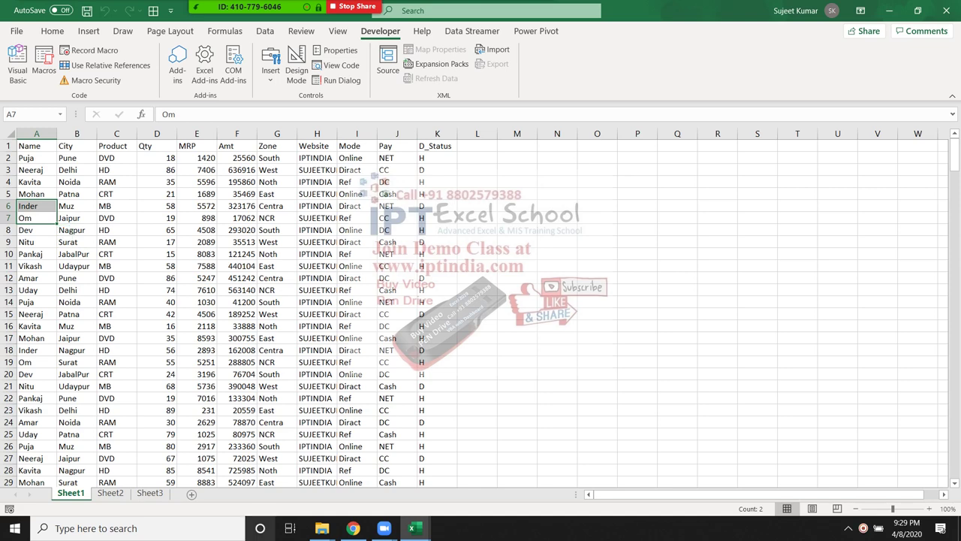
pyautogui.moveTo(321, 528)
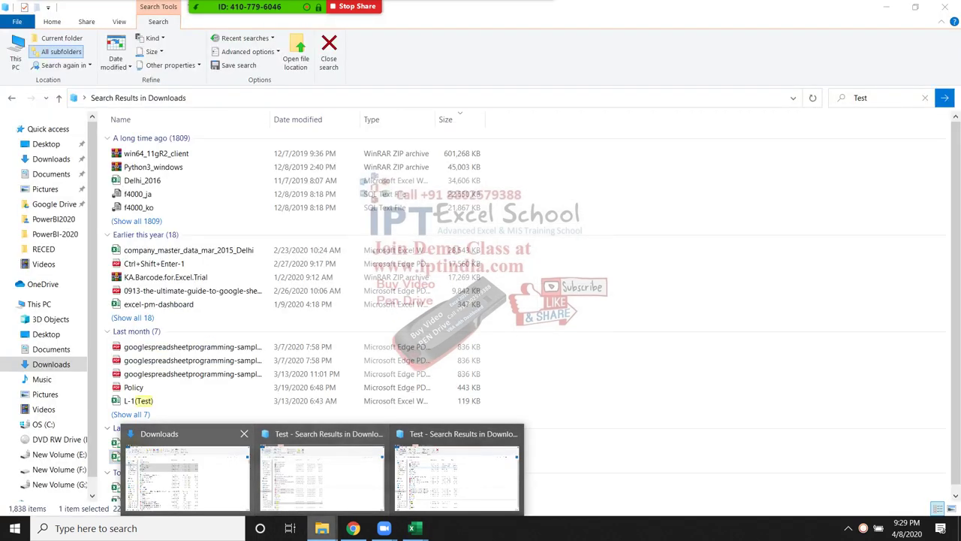
pyautogui.click(188, 474)
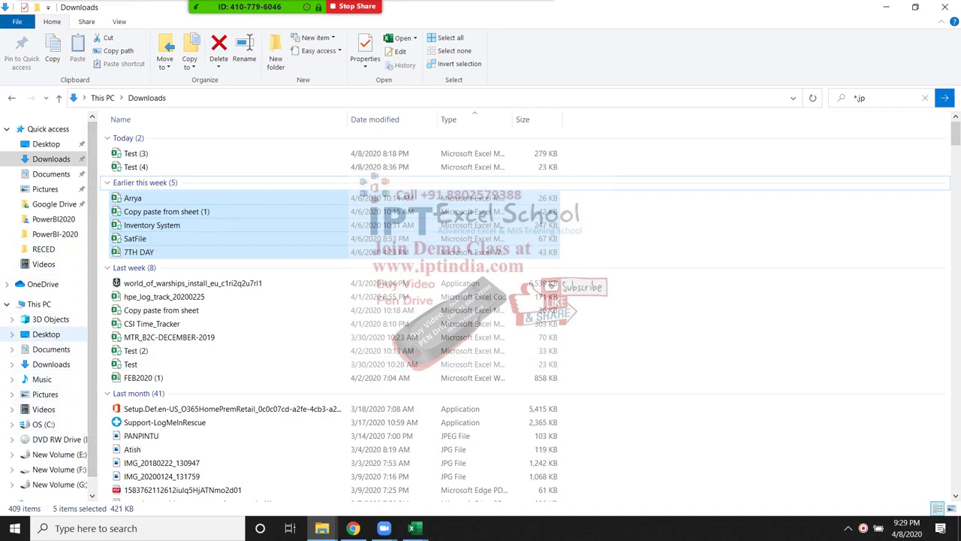
pyautogui.click(46, 335)
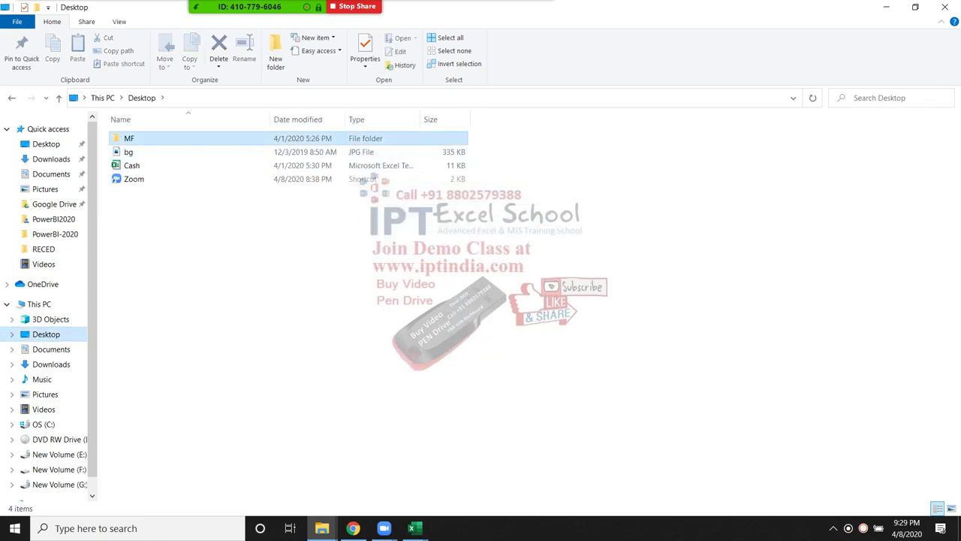
pyautogui.doubleClick(129, 138)
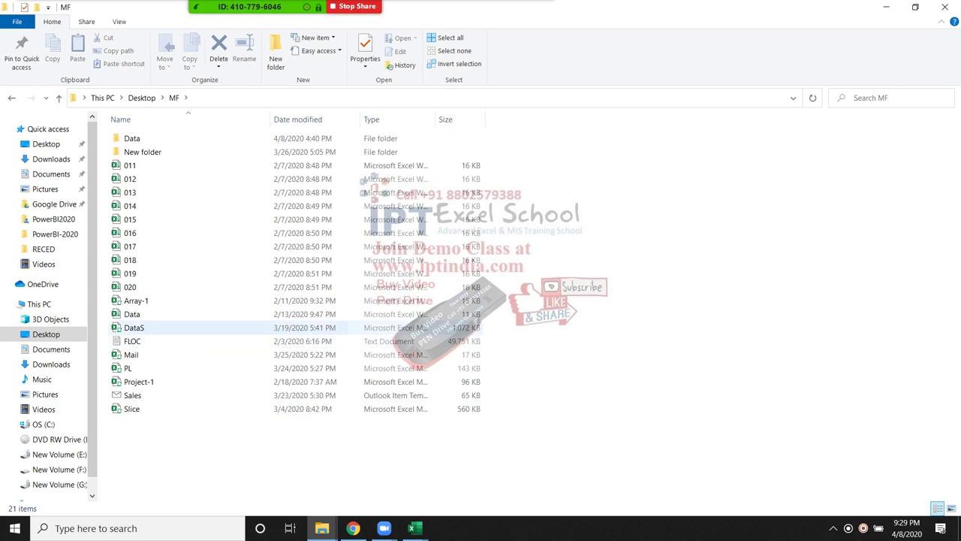
pyautogui.click(132, 138)
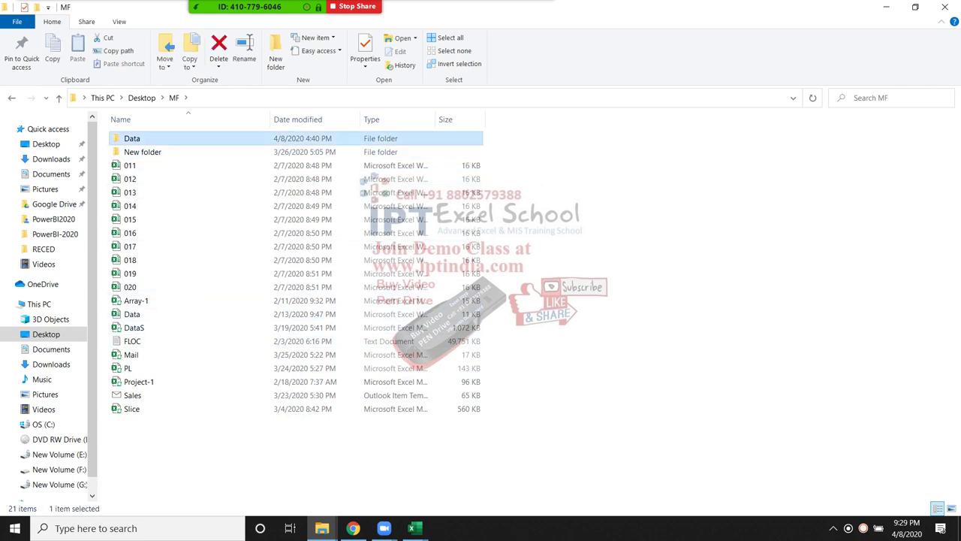
pyautogui.doubleClick(132, 138)
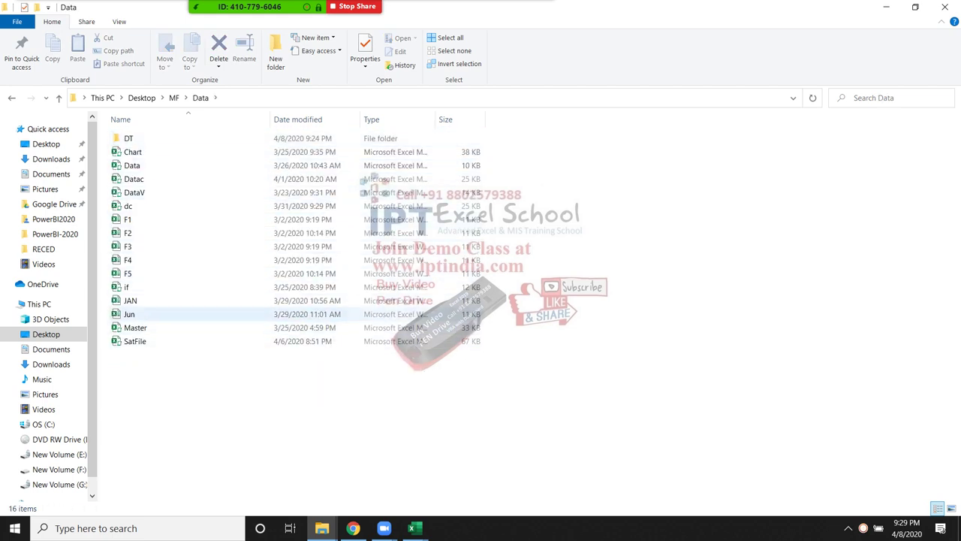
pyautogui.doubleClick(128, 139)
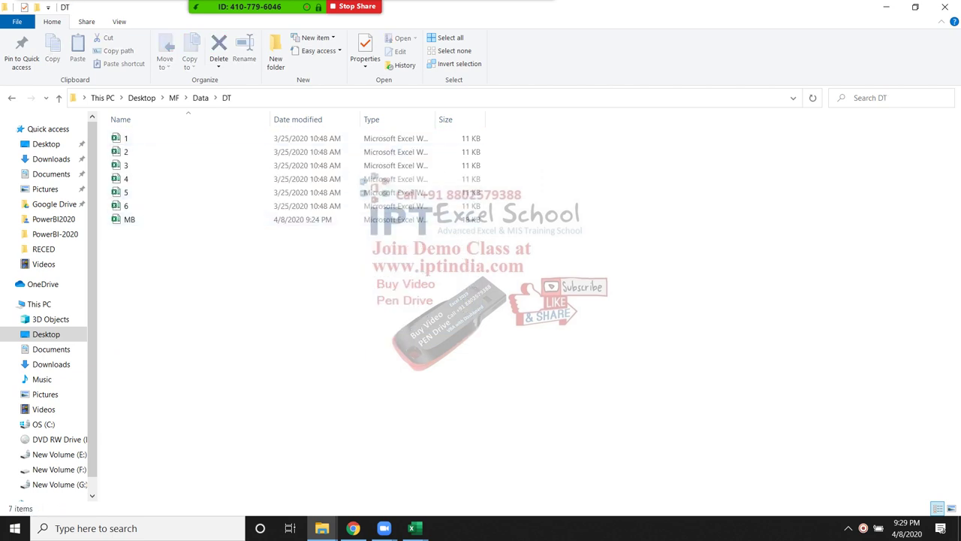
pyautogui.click(129, 220)
pyautogui.press('Delete')
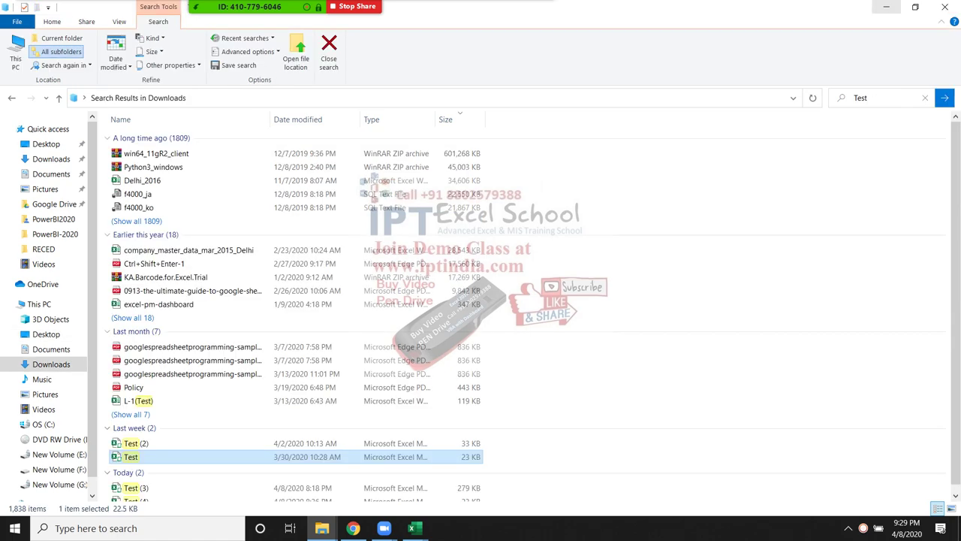
pyautogui.click(886, 7)
# - Select cell B2 in the sales data and run Macro3 from the Macros list
pyautogui.click(387, 206)
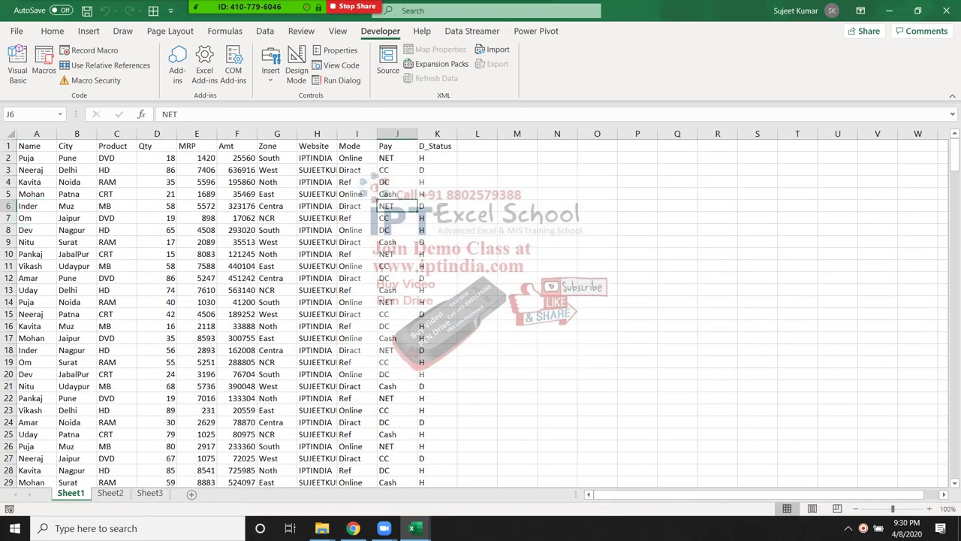
pyautogui.click(317, 169)
pyautogui.click(76, 158)
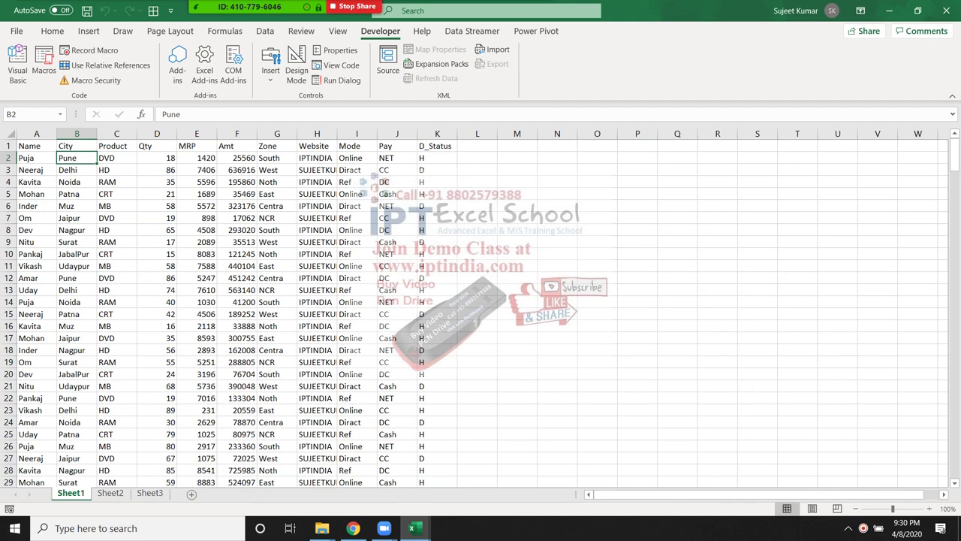
pyautogui.click(43, 69)
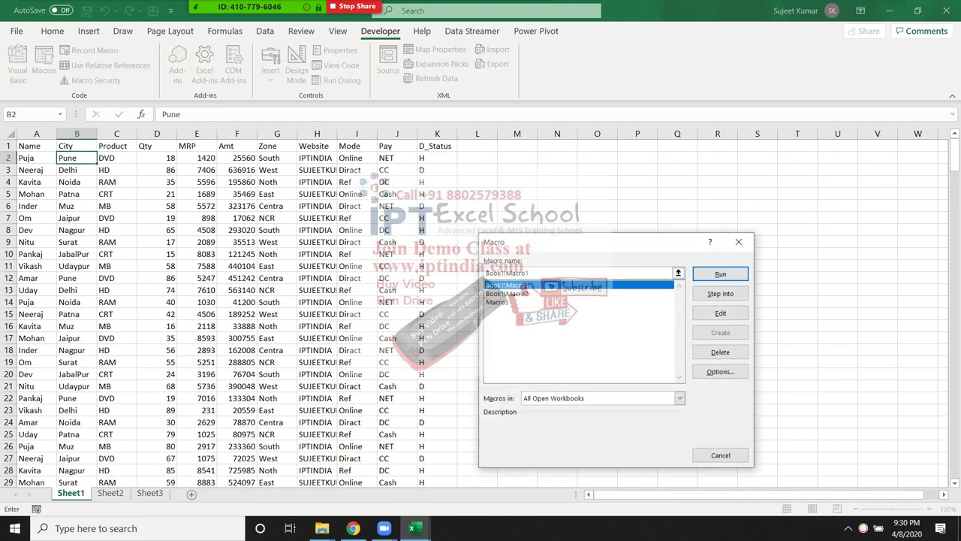
pyautogui.click(496, 302)
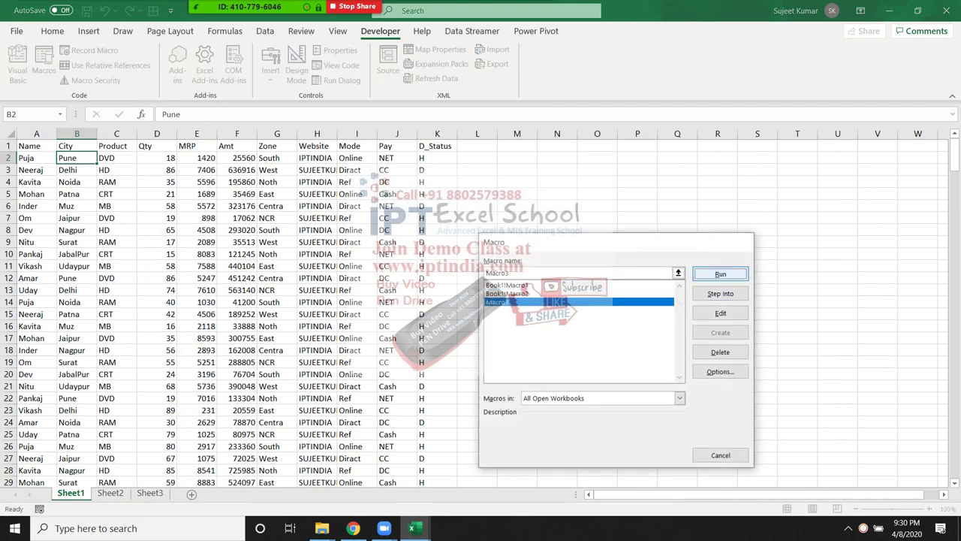
pyautogui.click(721, 274)
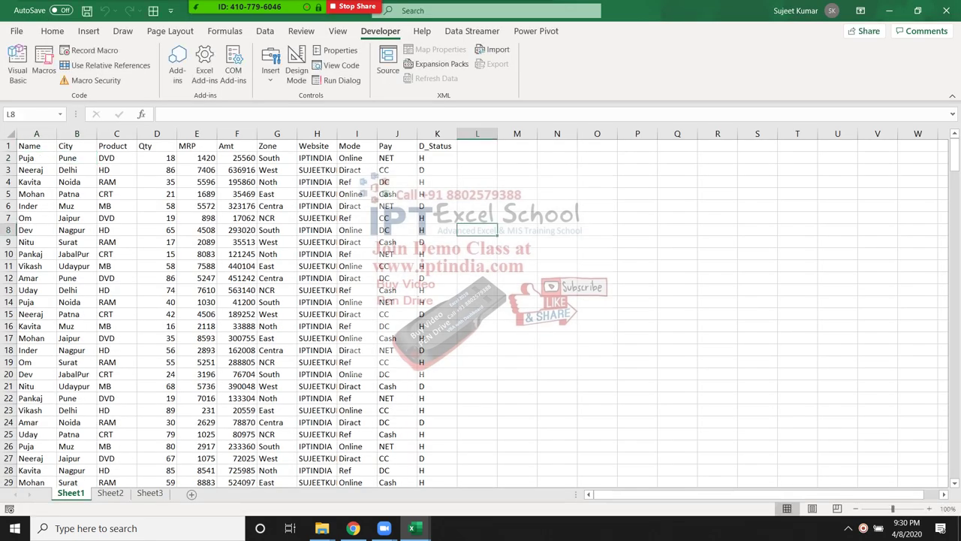
# - Browse to Desktop > MF > Data > DT and verify MB was saved (17.5 KB, 9:30 PM)
pyautogui.moveTo(322, 528)
pyautogui.moveTo(390, 473)
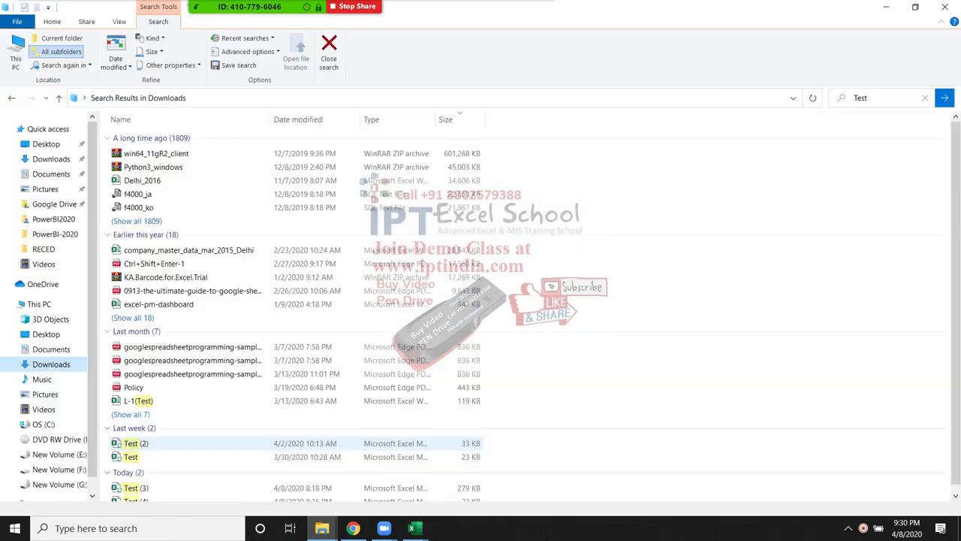
pyautogui.click(391, 473)
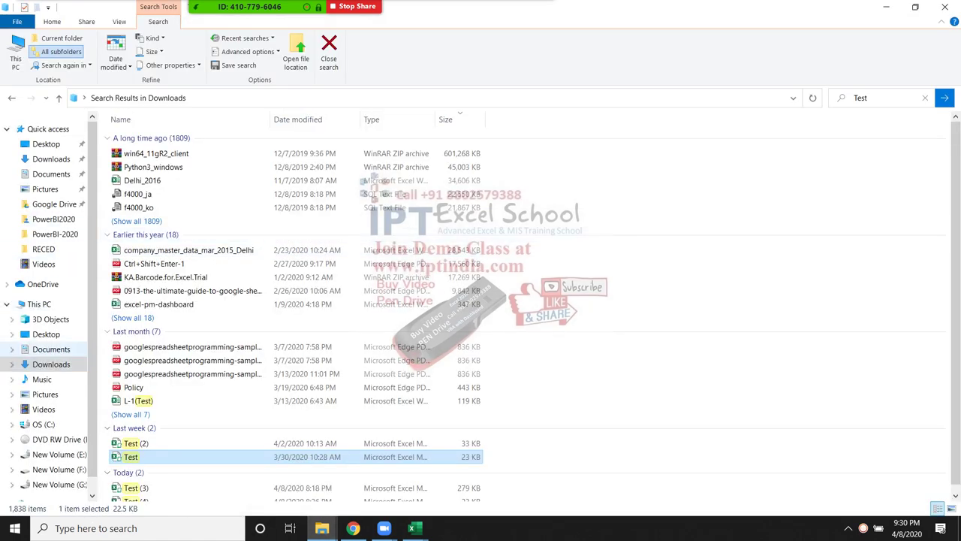
pyautogui.click(46, 334)
pyautogui.doubleClick(129, 138)
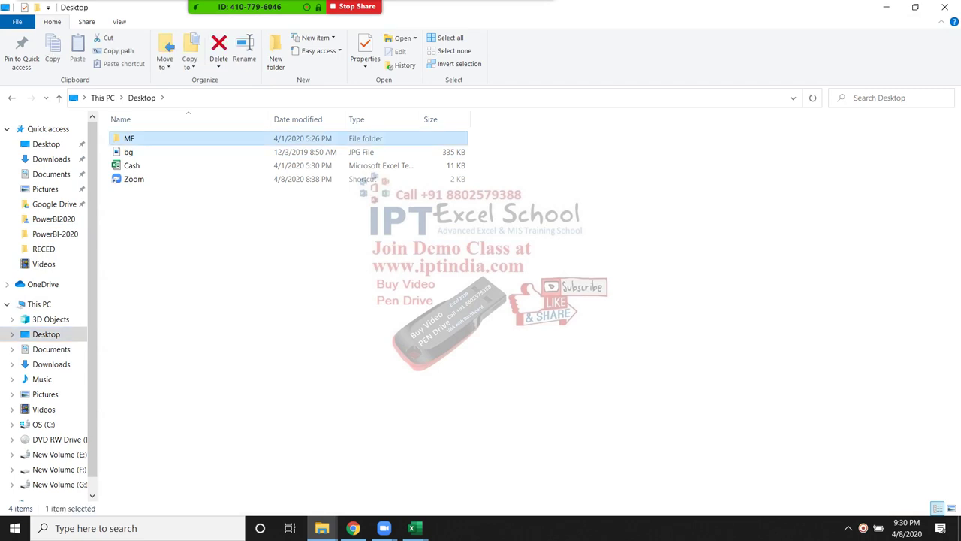
pyautogui.doubleClick(143, 151)
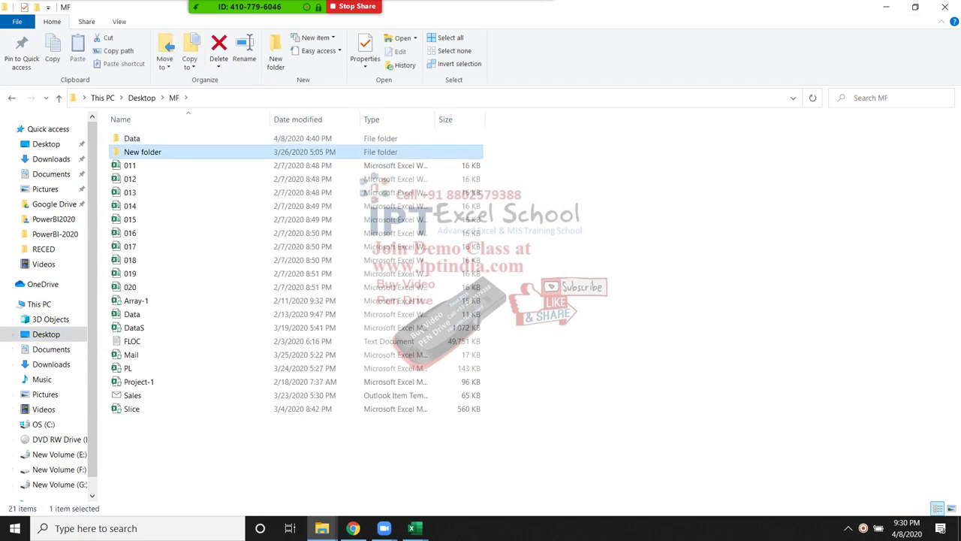
pyautogui.press('BackSpace')
pyautogui.doubleClick(131, 138)
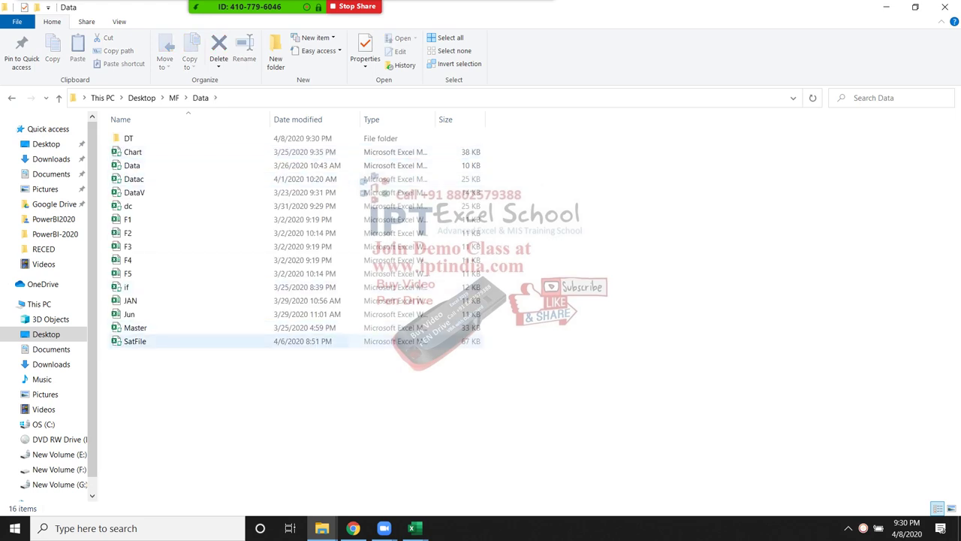
pyautogui.click(129, 138)
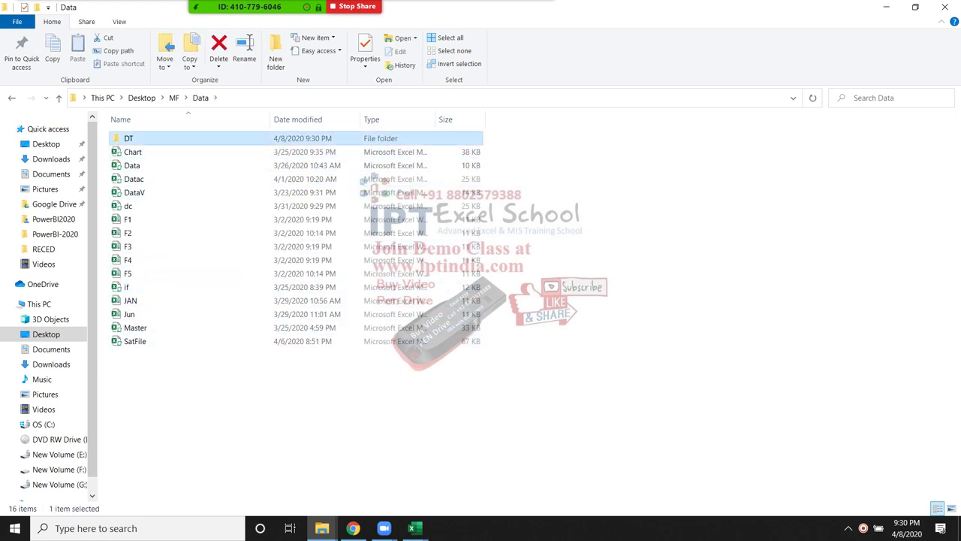
pyautogui.doubleClick(128, 138)
pyautogui.click(129, 219)
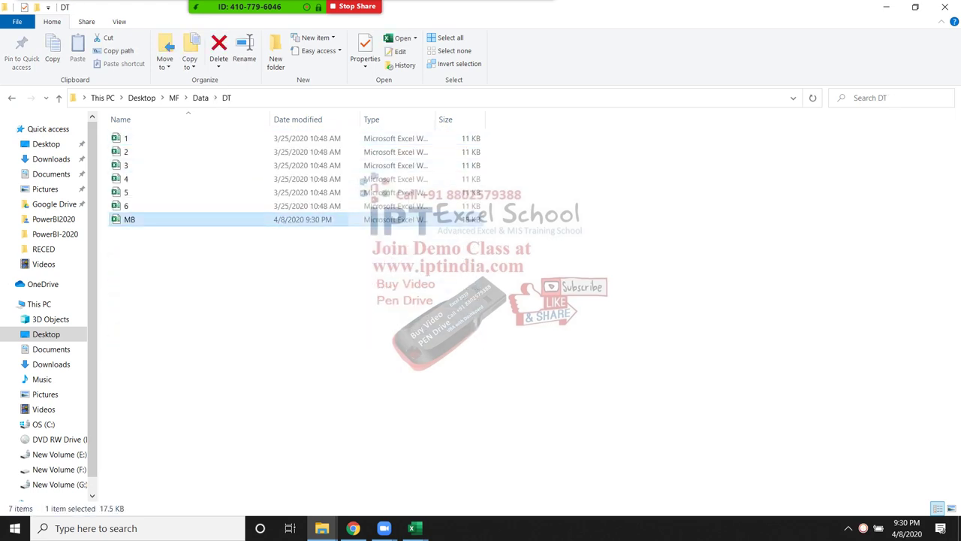
pyautogui.hotkey('alt', 'Tab')
pyautogui.hotkey('alt', 'Tab')
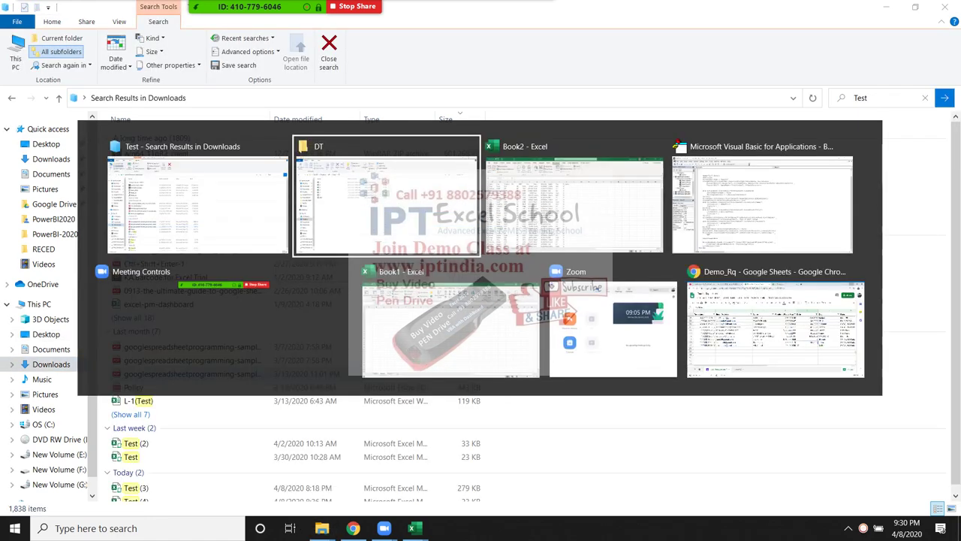
pyautogui.hotkey('alt', 'Tab')
pyautogui.hotkey('alt', 'Tab')
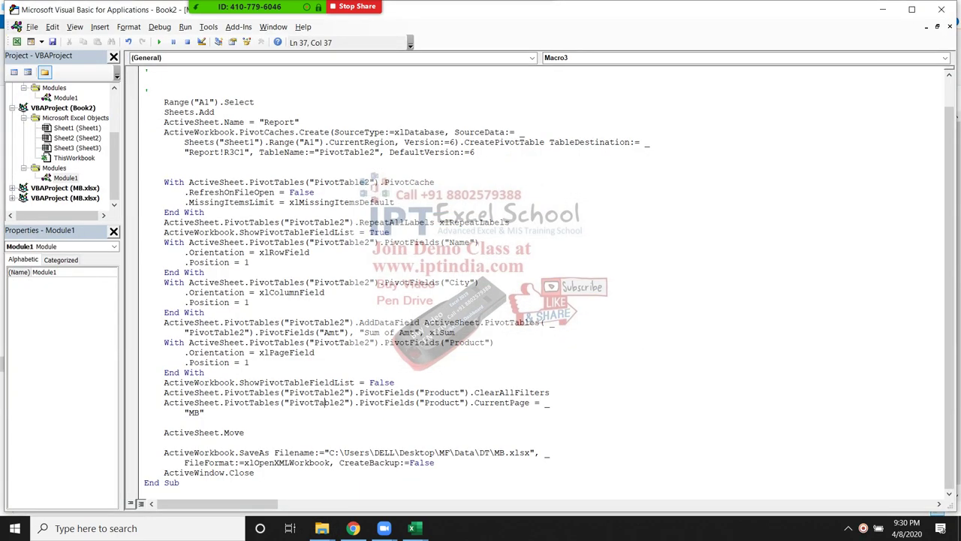
# - Highlight the code line naming the sheet Report, then bring Book2 to the front
pyautogui.scroll(1, 550, 283)
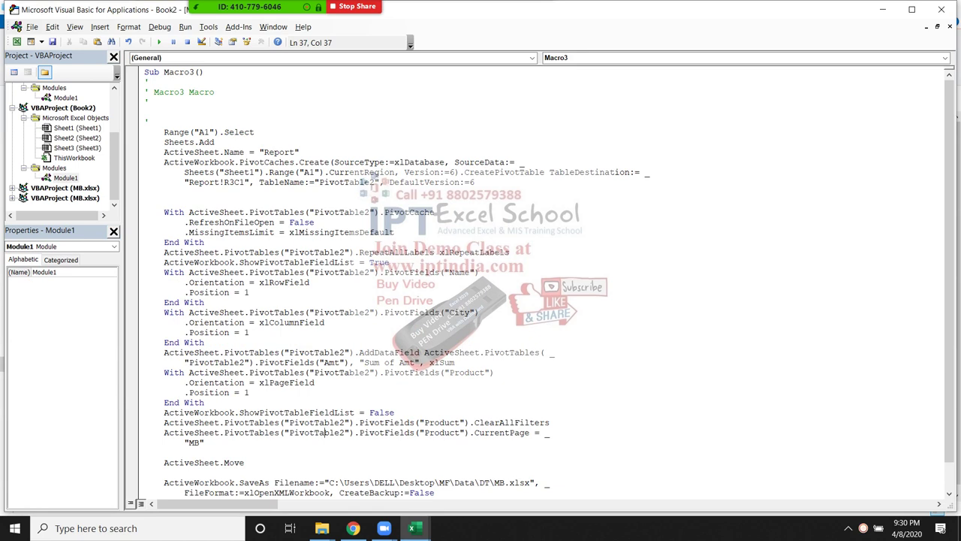
pyautogui.moveTo(299, 151); pyautogui.dragTo(163, 152)
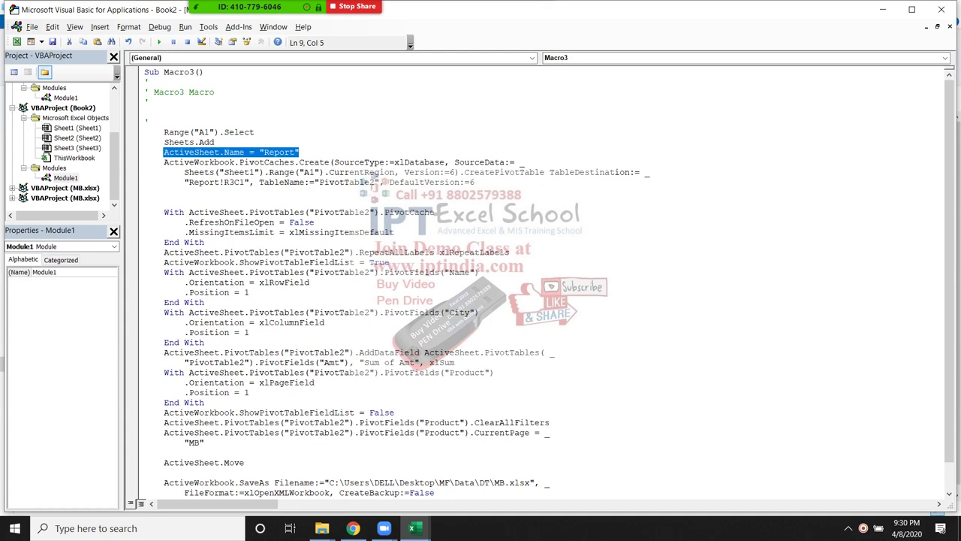
pyautogui.hotkey('alt', 'Tab')
pyautogui.hotkey('alt', 'Tab')
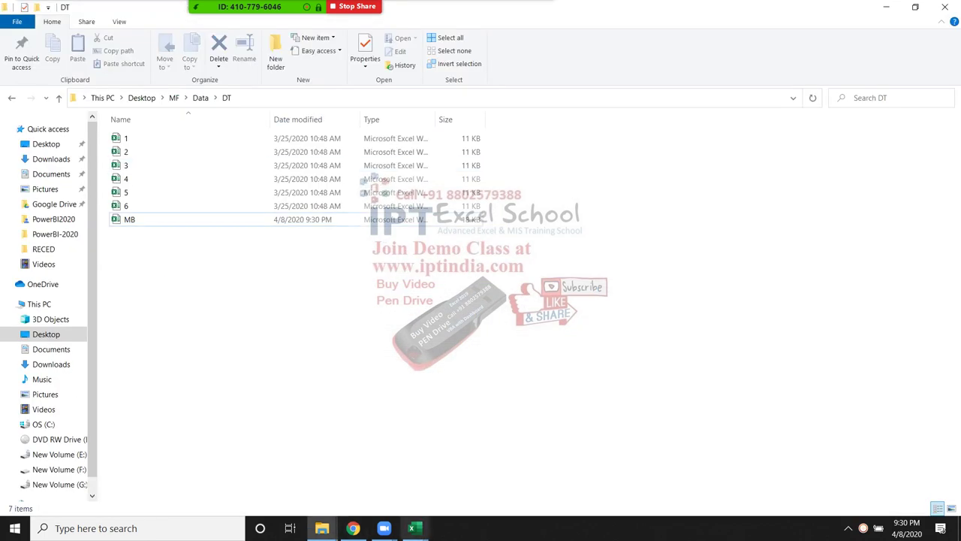
pyautogui.click(415, 528)
pyautogui.click(550, 474)
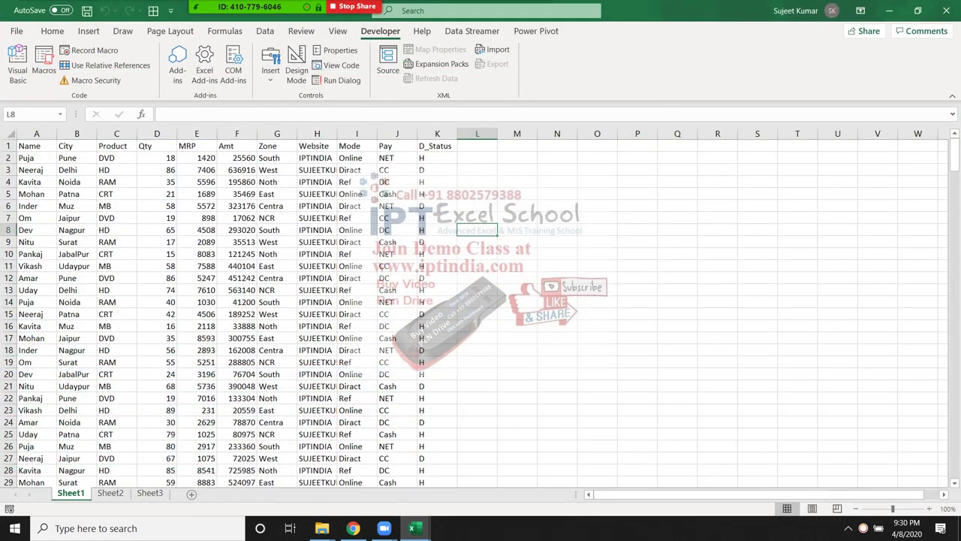
# - Scroll through Book2's Sheet1 sales data, which now has only Sheet1–Sheet3
pyautogui.click(76, 350)
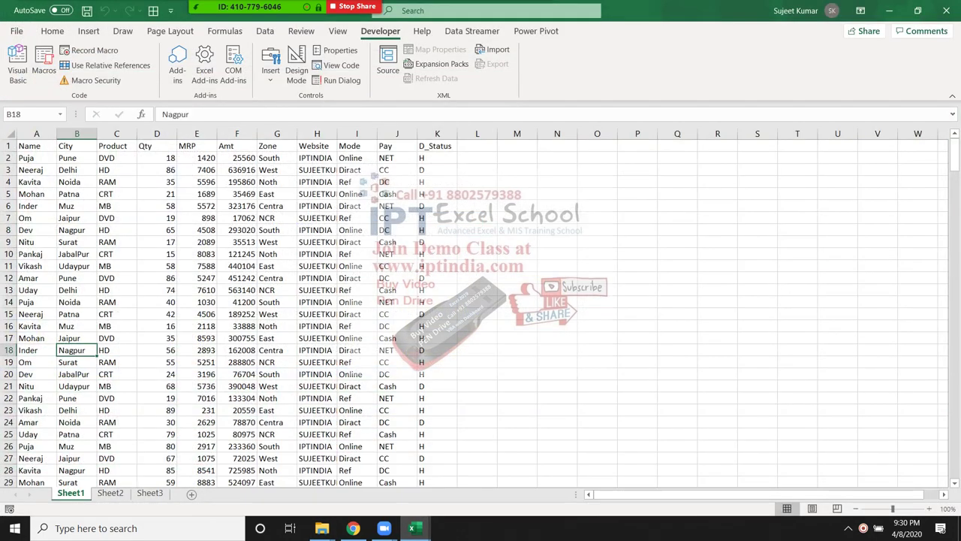
pyautogui.scroll(-4, 76, 350)
pyautogui.scroll(2, 76, 350)
pyautogui.scroll(2, 76, 350)
pyautogui.scroll(-3, 76, 350)
pyautogui.scroll(2, 76, 350)
pyautogui.hotkey('alt', 'Tab')
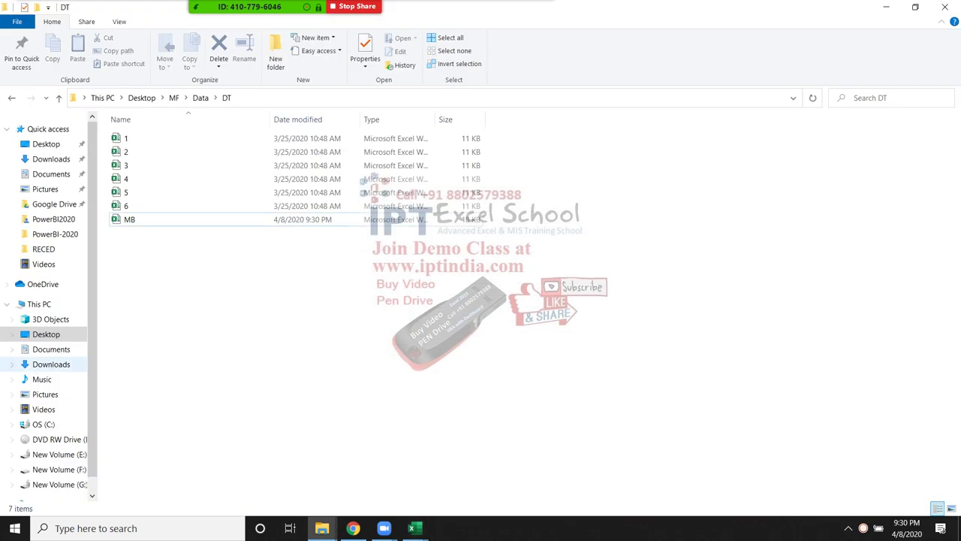
pyautogui.hotkey('alt', 'Tab')
pyautogui.hotkey('alt', 'Tab')
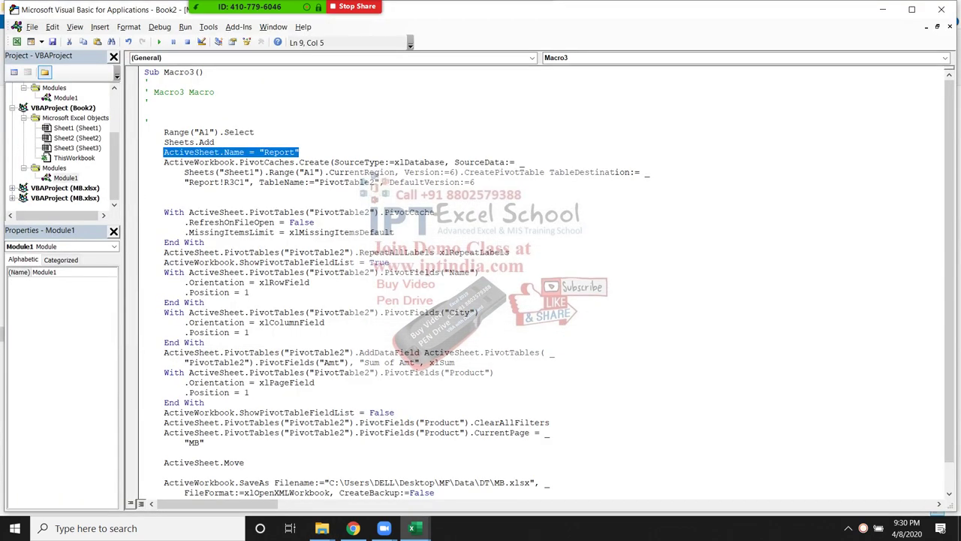
# - Highlight Sheets("Sheet1").Range("A1").CurrentRegion in the code, then jump to A1 in Excel
pyautogui.click(199, 232)
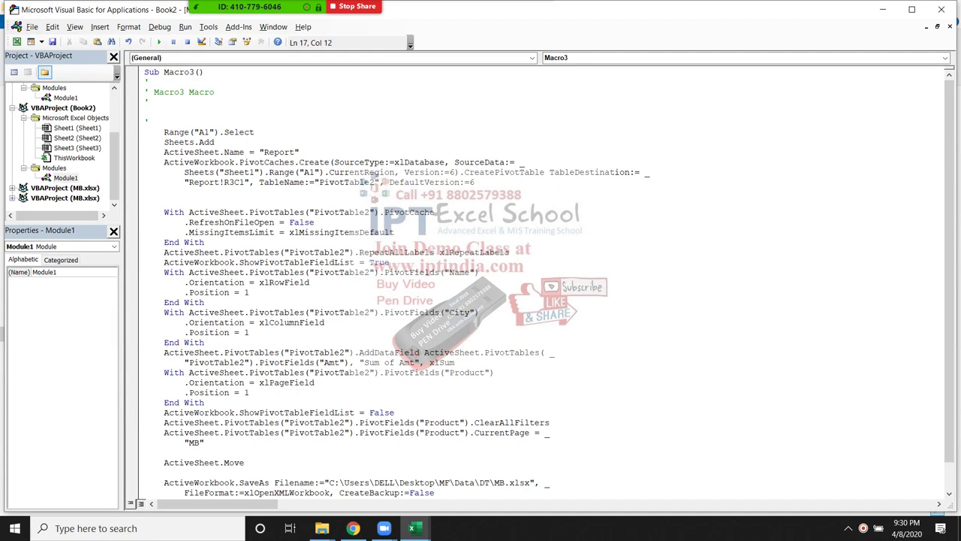
pyautogui.moveTo(394, 172); pyautogui.dragTo(259, 182)
pyautogui.moveTo(393, 172); pyautogui.dragTo(184, 172)
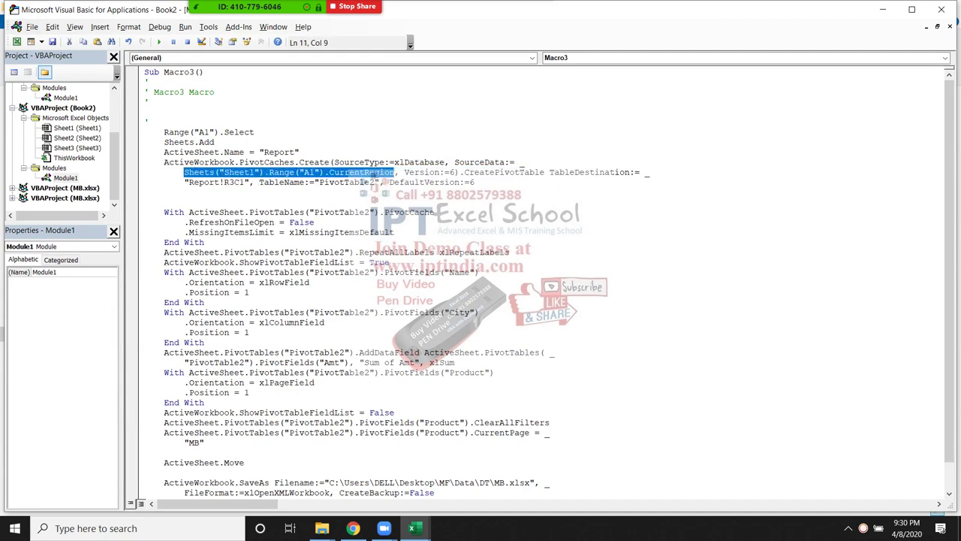
pyautogui.hotkey('alt', 'Tab')
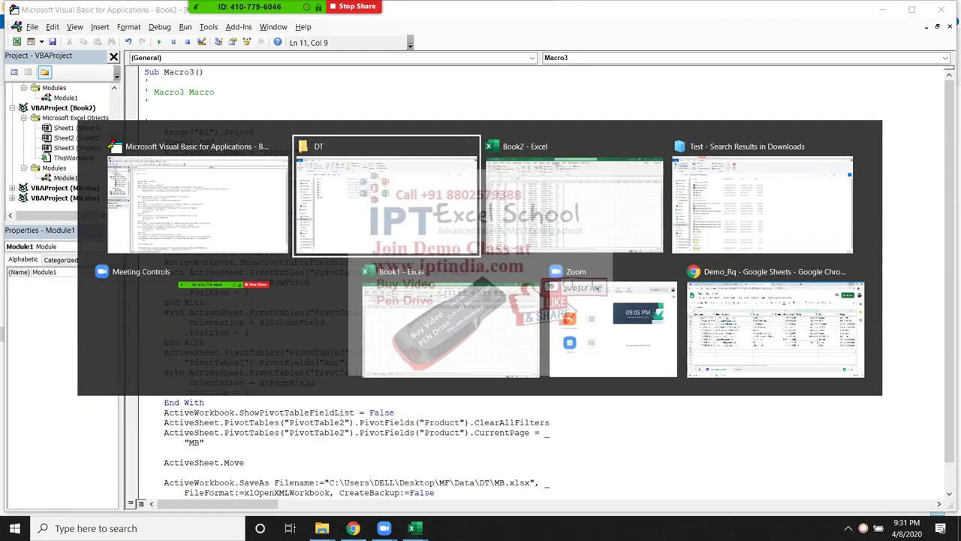
pyautogui.hotkey('ctrl', 'Up')
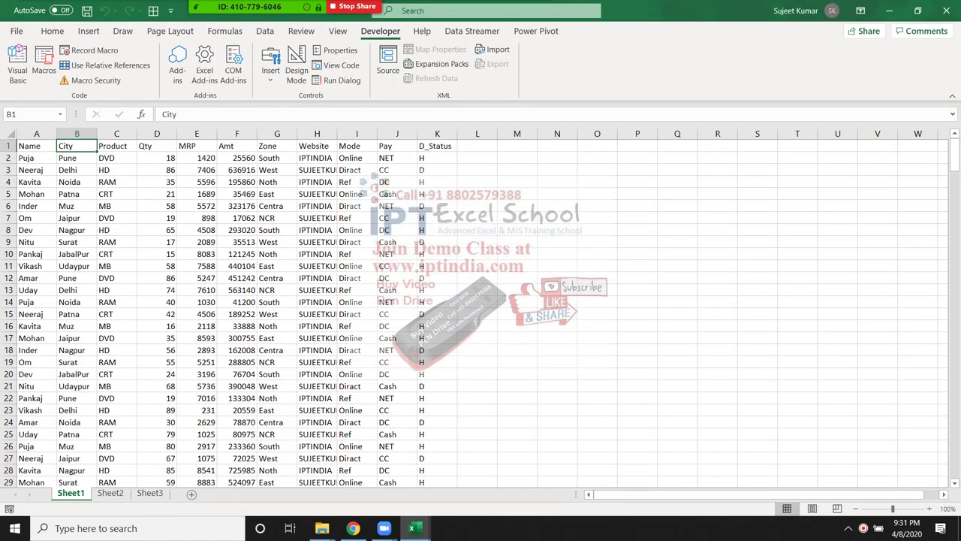
# - Select the Sheet1 data table A1:K288 to check its extent, then return to the VBA editor
pyautogui.press('Left')
pyautogui.hotkey('ctrl', 'shift', 'Right')
pyautogui.hotkey('ctrl', 'shift', 'Down')
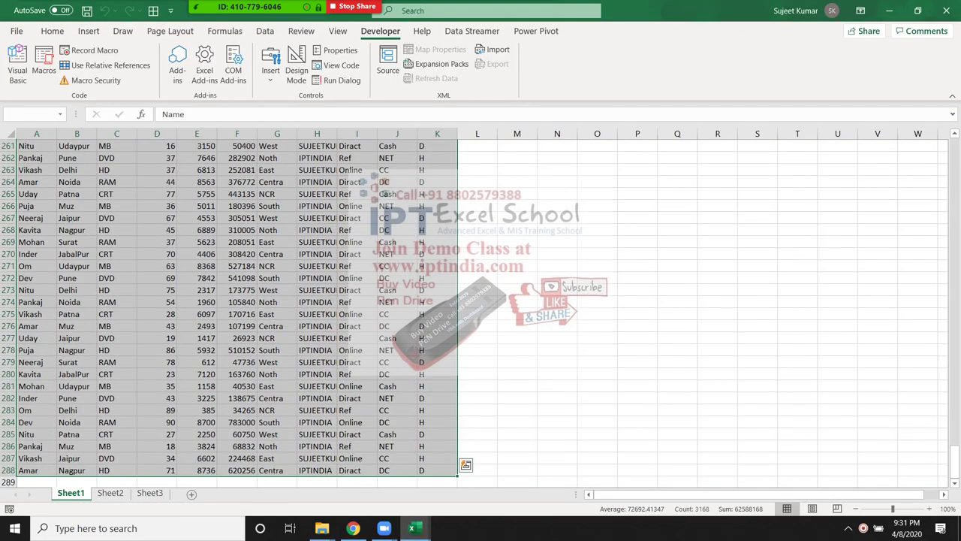
pyautogui.hotkey('ctrl', 'Home')
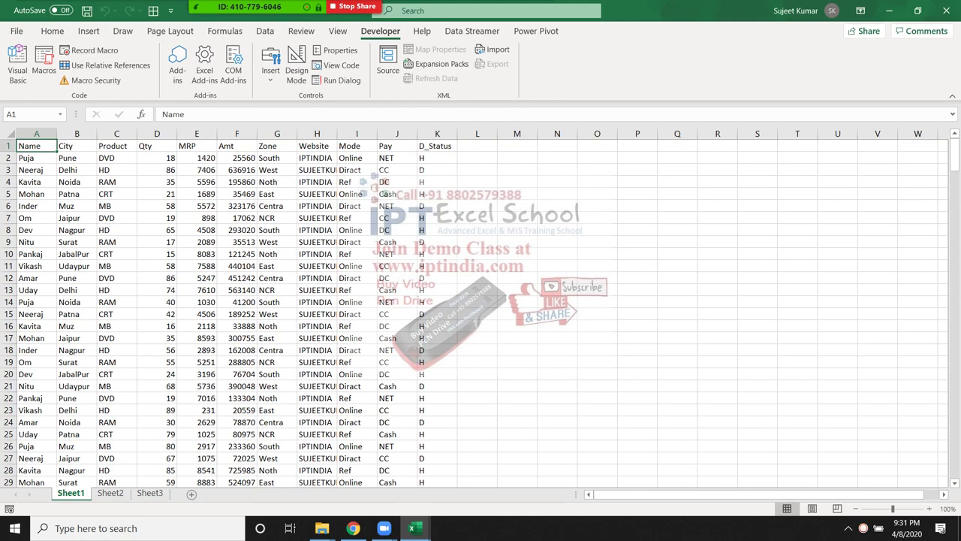
pyautogui.hotkey('ctrl', 'shift', 'Right')
pyautogui.hotkey('ctrl', 'shift', 'Down')
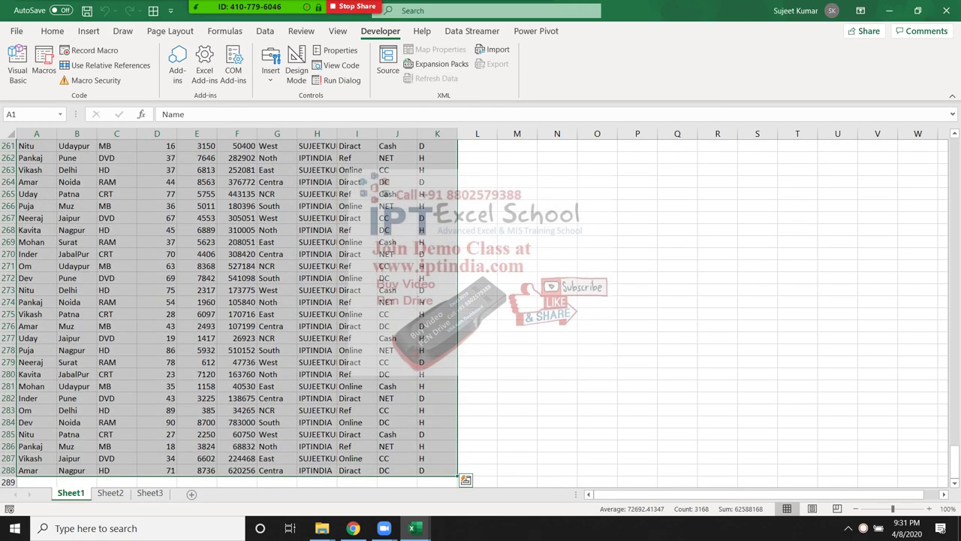
pyautogui.click(437, 229)
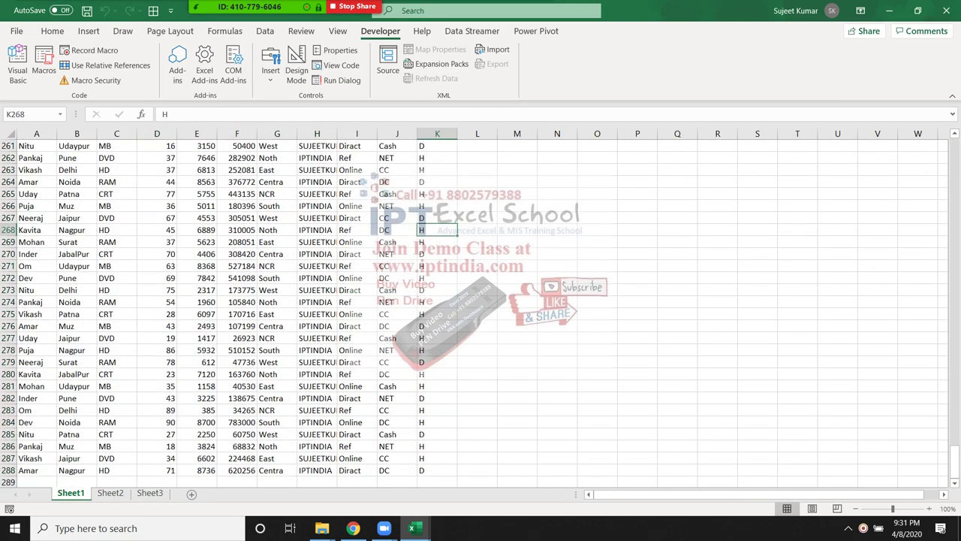
pyautogui.hotkey('alt', 'Tab')
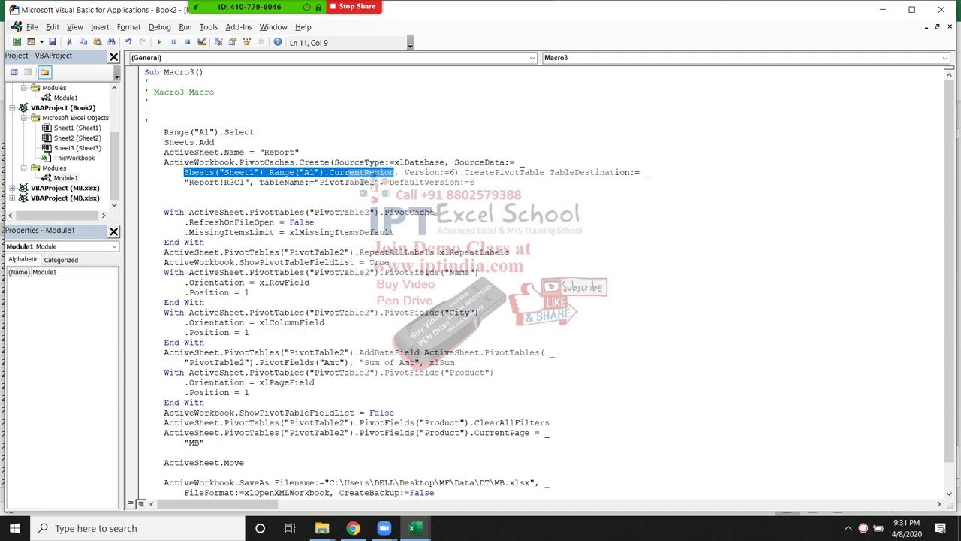
pyautogui.click(155, 202)
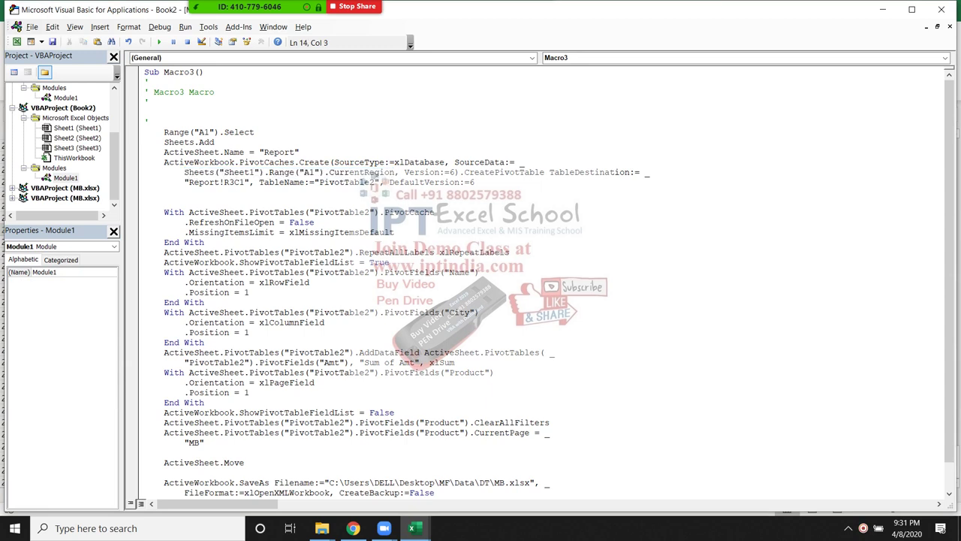
pyautogui.doubleClick(203, 182)
pyautogui.click(155, 202)
pyautogui.scroll(-1, 526, 285)
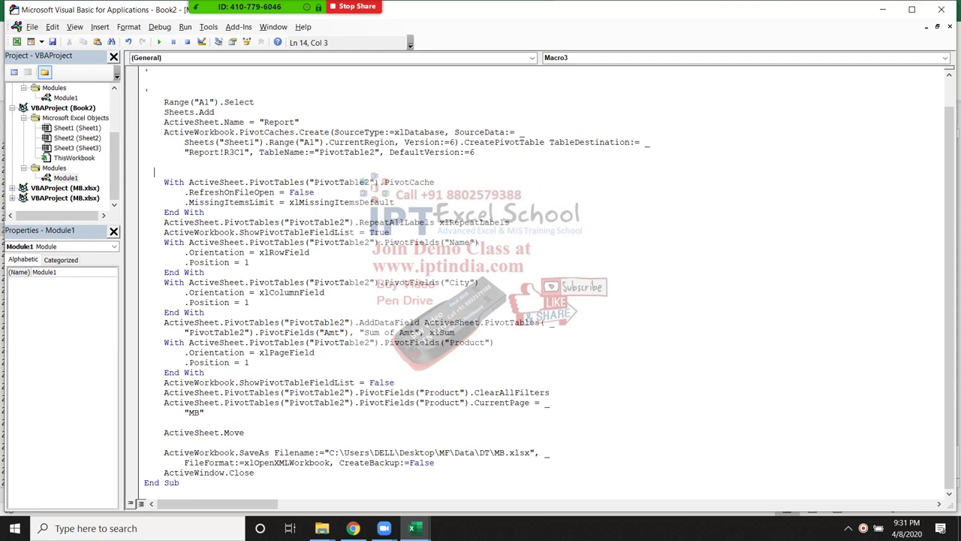
pyautogui.scroll(3, 480, 286)
pyautogui.click(164, 472)
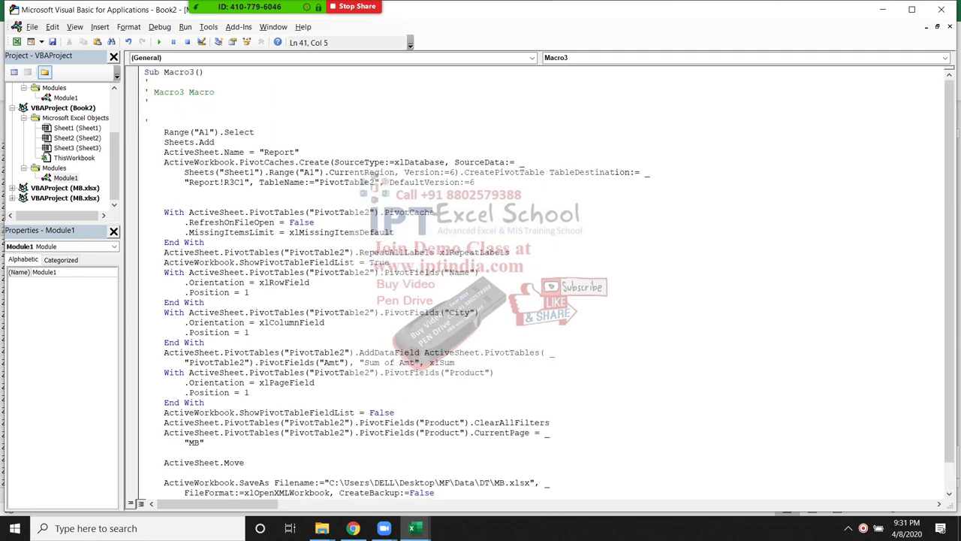
pyautogui.scroll(-3, 481, 285)
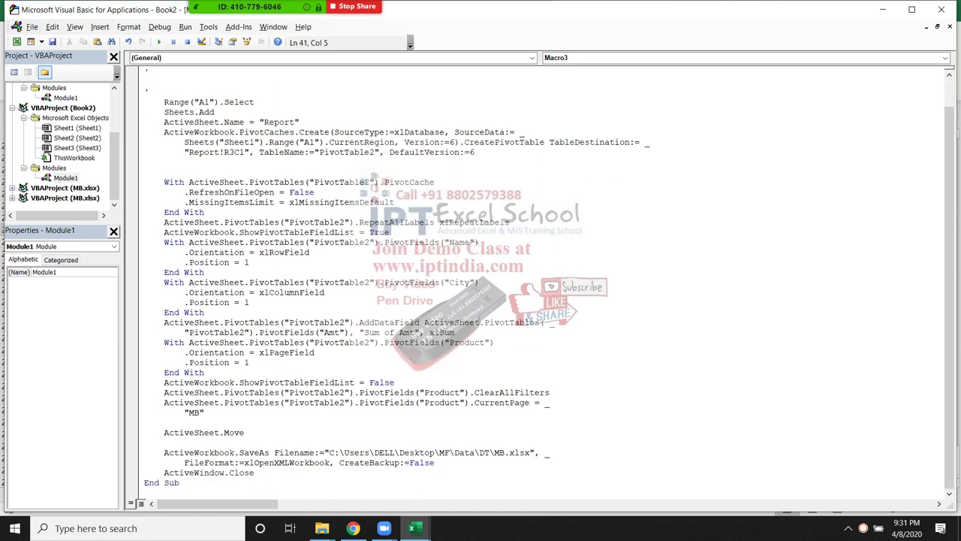
pyautogui.hotkey('alt', 'F11')
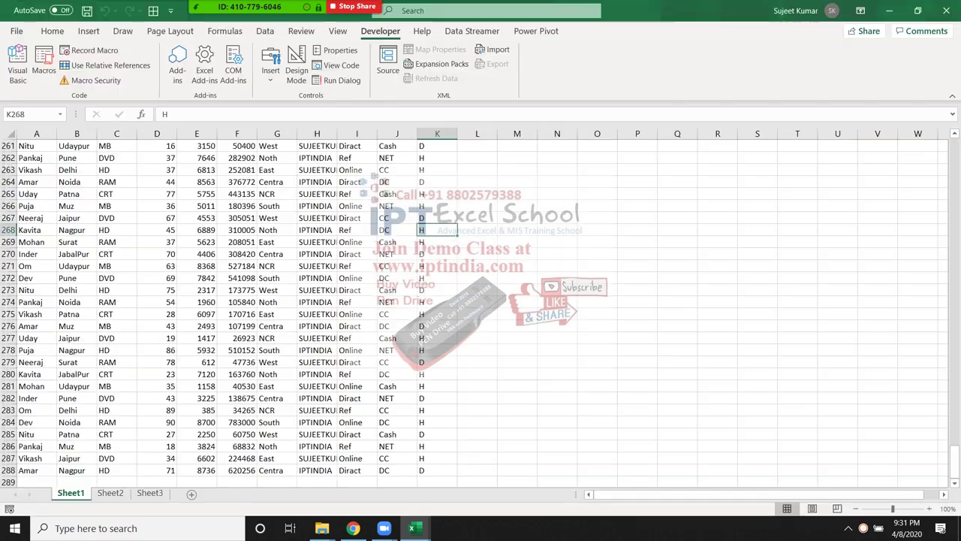
pyautogui.hotkey('alt', 'F11')
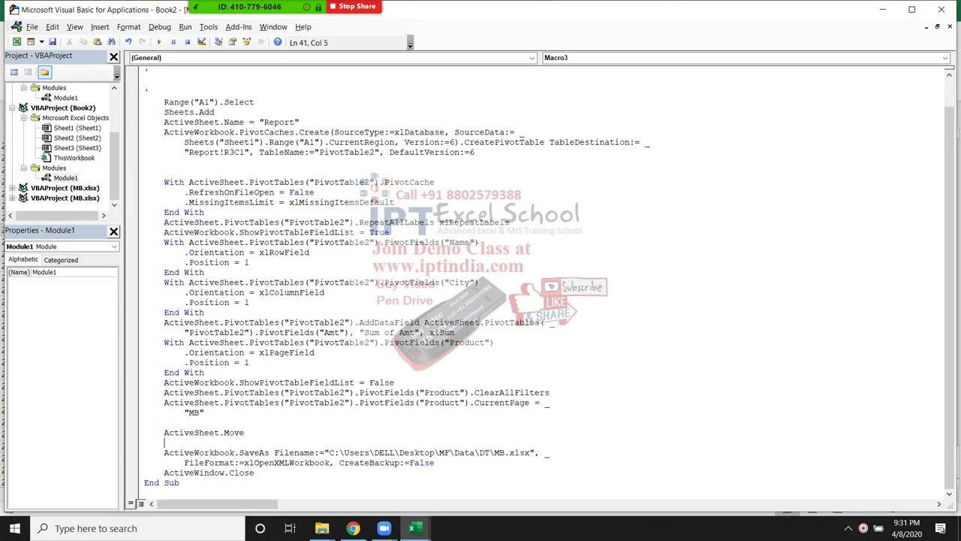
pyautogui.press('Up')
pyautogui.press('Up')
pyautogui.press('Up')
pyautogui.press('End')
pyautogui.hotkey('shift', 'Left')
pyautogui.hotkey('shift', 'Left')
pyautogui.hotkey('shift', 'Left')
pyautogui.hotkey('shift', 'Left')
pyautogui.press('Up')
pyautogui.click(253, 392)
pyautogui.doubleClick(386, 403)
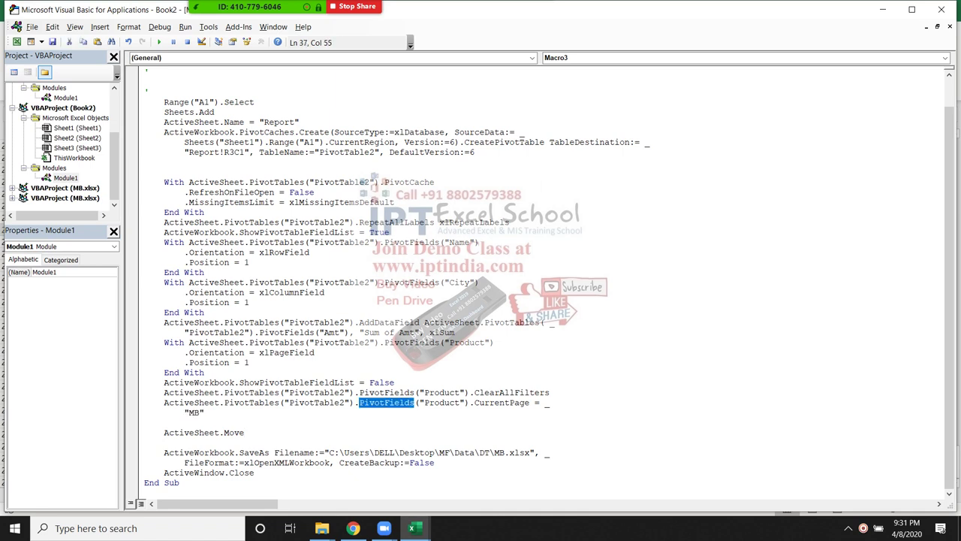
pyautogui.doubleClick(442, 402)
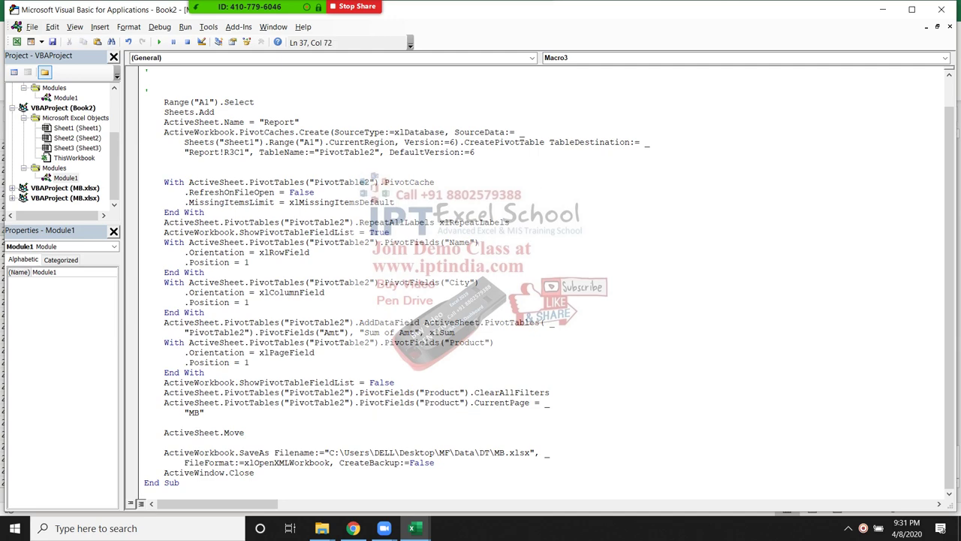
pyautogui.hotkey('alt', 'F11')
pyautogui.click(77, 194)
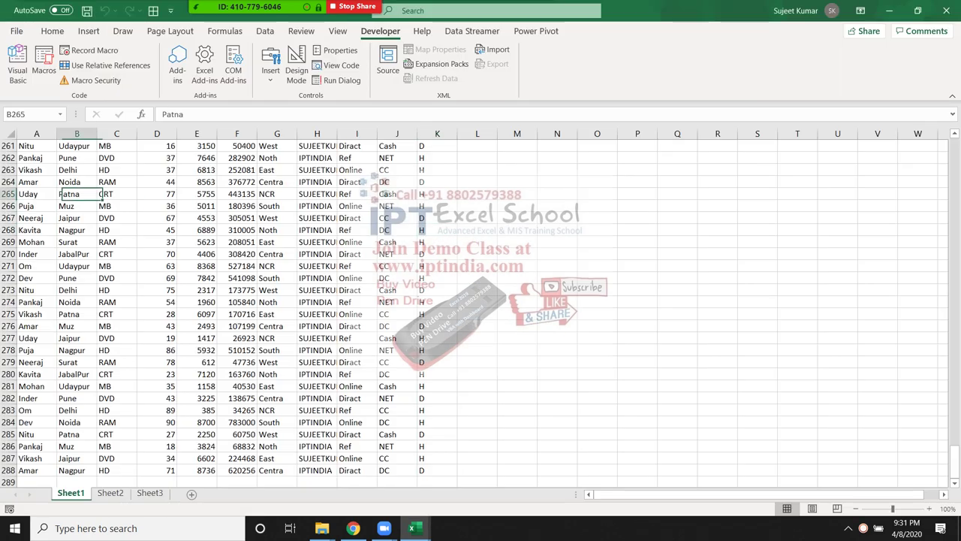
pyautogui.hotkey('ctrl', 'Up')
pyautogui.click(36, 146)
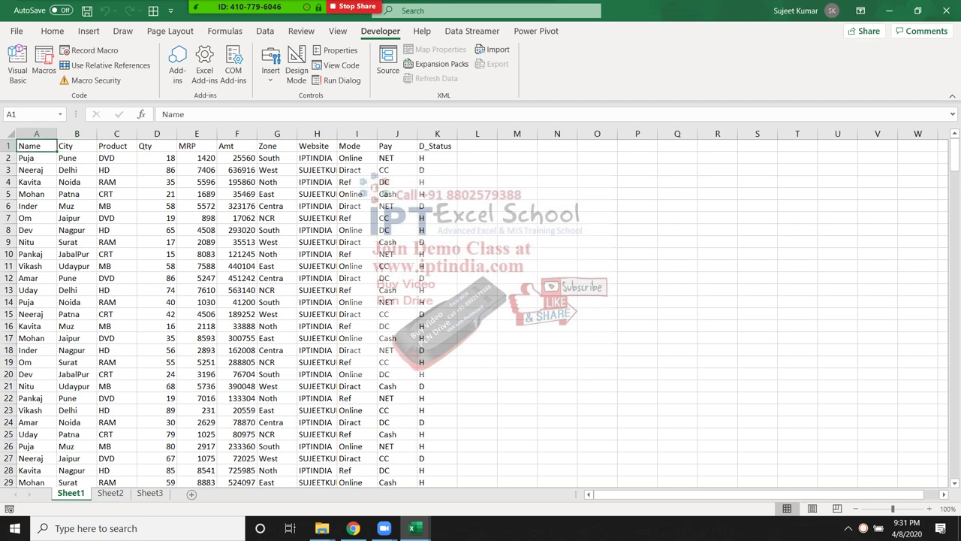
pyautogui.hotkey('alt', 'F11')
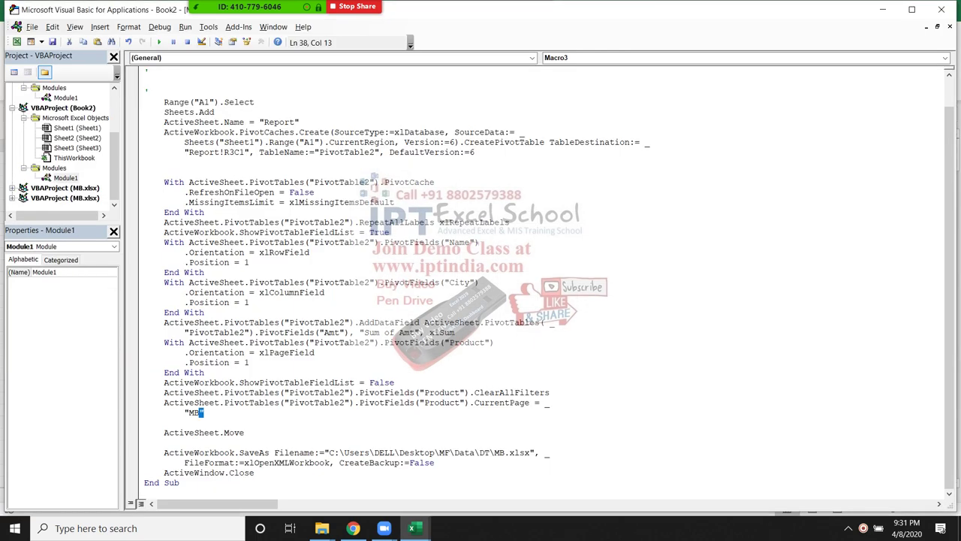
pyautogui.click(205, 412)
pyautogui.hotkey('shift', 'Left')
pyautogui.hotkey('shift', 'Left')
pyautogui.hotkey('shift', 'Left')
pyautogui.hotkey('shift', 'Left')
pyautogui.scroll(1, 550, 283)
pyautogui.scroll(-1, 549, 283)
pyautogui.doubleClick(499, 452)
pyautogui.scroll(1, 549, 283)
# - Insert p=InputBox("Please Enter Product") as Macro3's first line
pyautogui.click(163, 131)
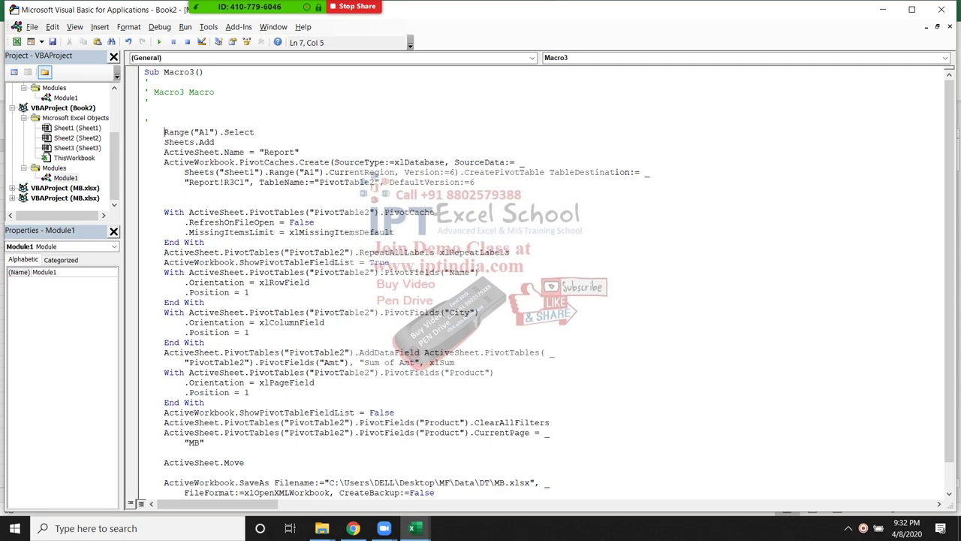
pyautogui.press('Return')
pyautogui.press('Up')
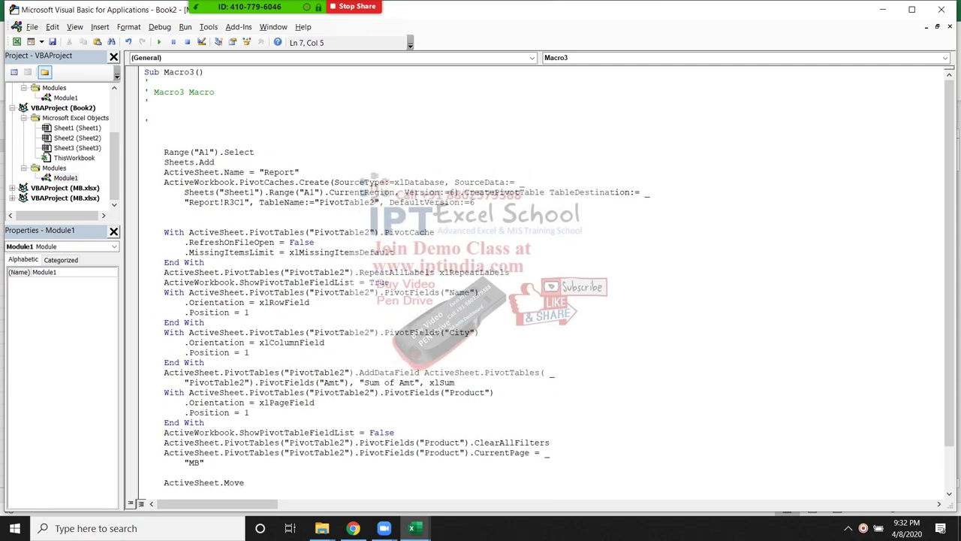
pyautogui.write('p=inp')
pyautogui.write('utbox')
pyautogui.write('("')
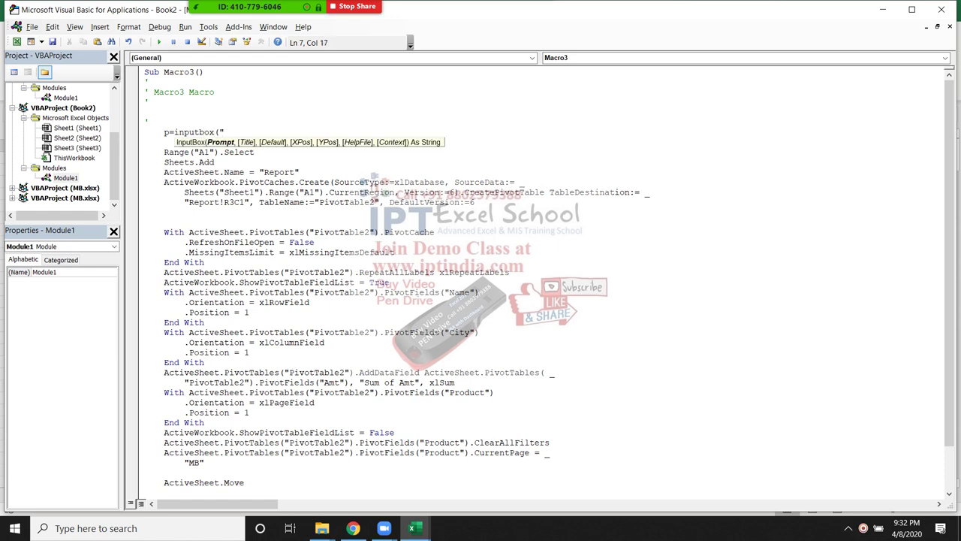
pyautogui.write('Please Ent')
pyautogui.write('er ')
pyautogui.write('Prod')
pyautogui.write('uct")')
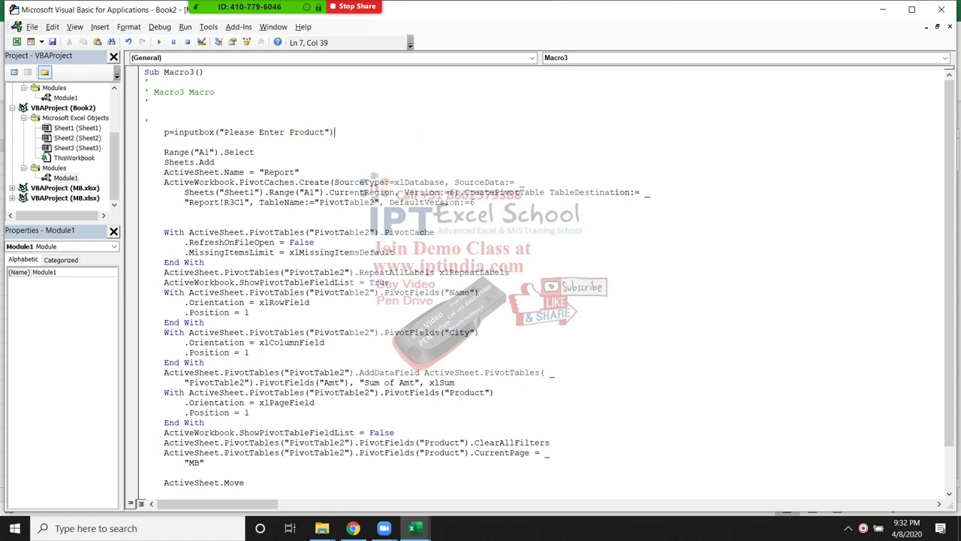
pyautogui.click(205, 181)
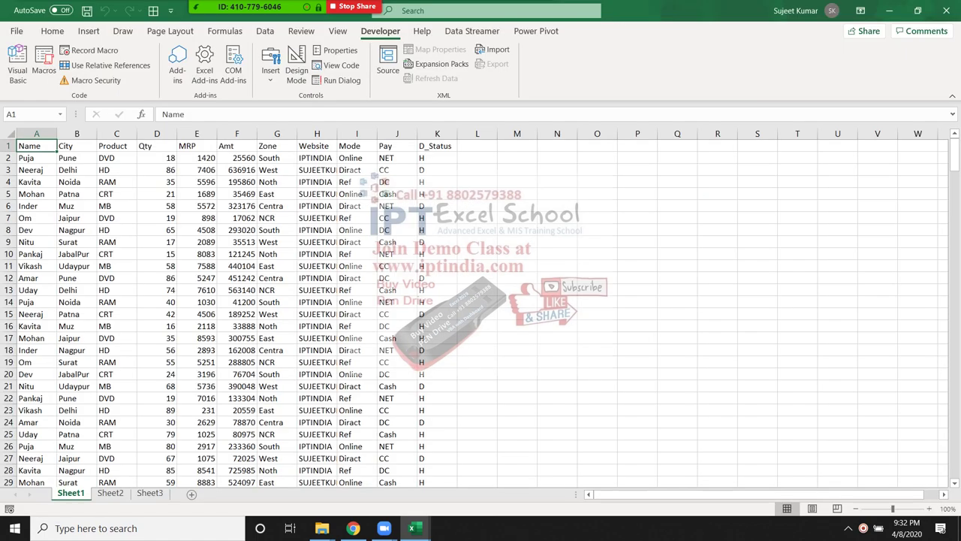
# - Replace the hard-coded product page filter value with the variable p
pyautogui.scroll(-2, 525, 285)
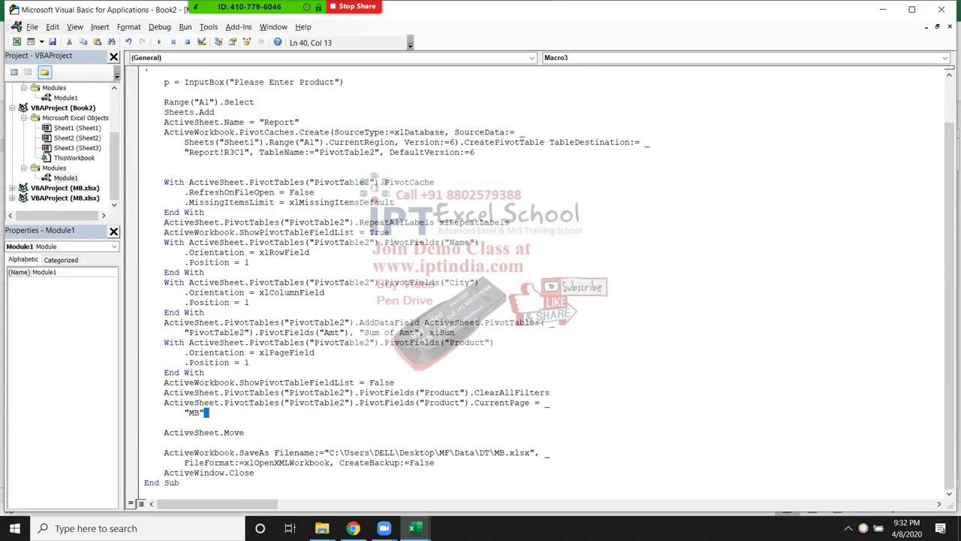
pyautogui.moveTo(210, 412); pyautogui.dragTo(184, 412)
pyautogui.write('p')
pyautogui.scroll(2, 526, 286)
pyautogui.scroll(-1, 494, 451)
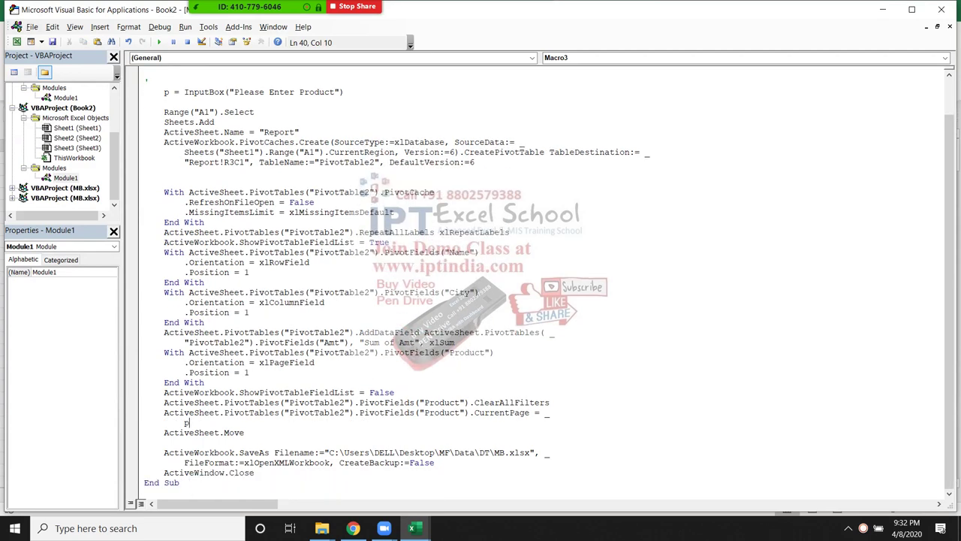
pyautogui.scroll(1, 494, 451)
# - Change the SaveAs filename from MB.xlsx to the DT path & p & ".xlsx"
pyautogui.click(494, 482)
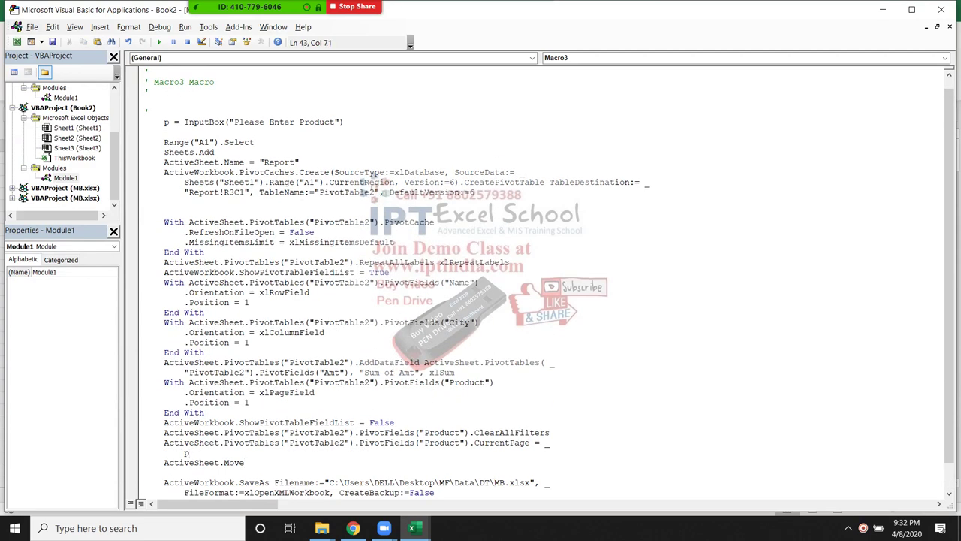
pyautogui.write('" p ')
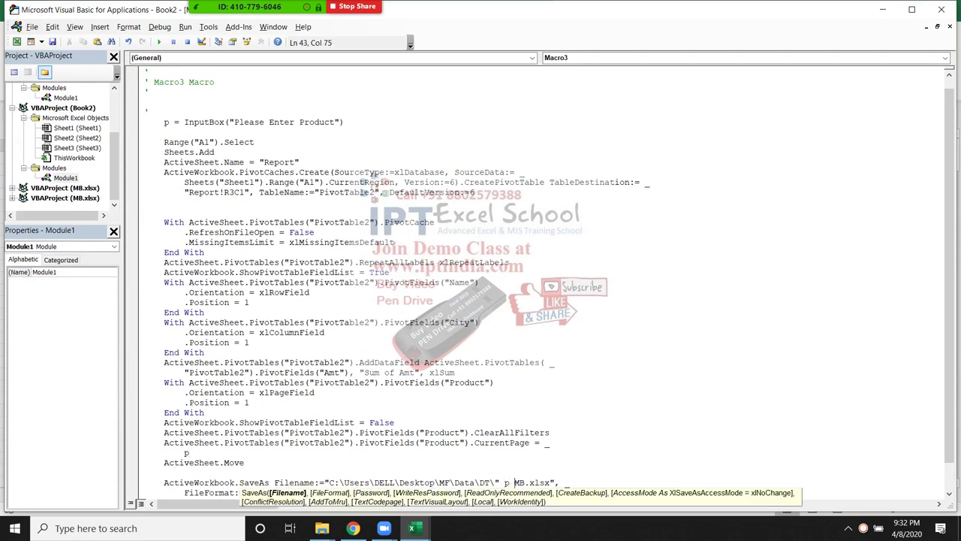
pyautogui.write('&')
pyautogui.press('Delete')
pyautogui.press('Delete')
pyautogui.write('"')
pyautogui.press('Down')
pyautogui.press('Return')
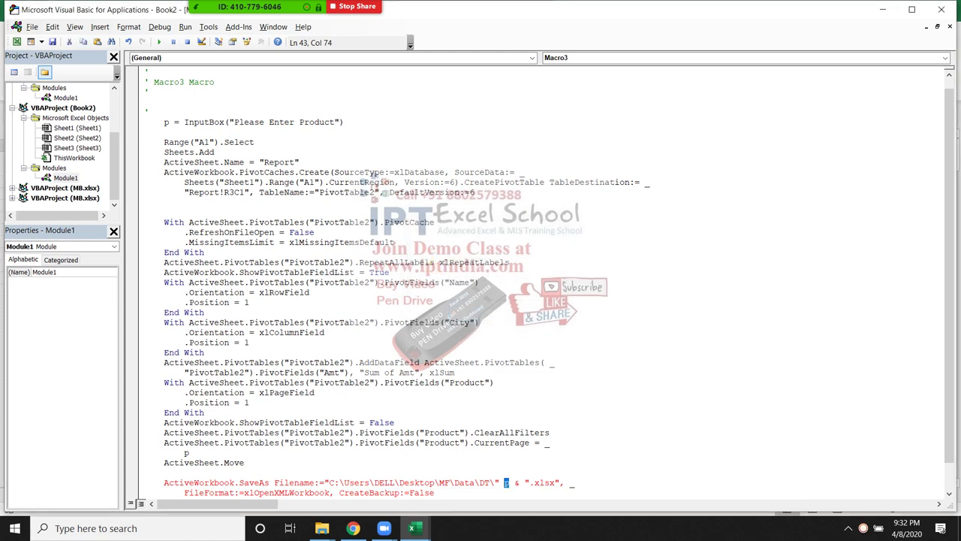
pyautogui.click(503, 483)
pyautogui.write('&')
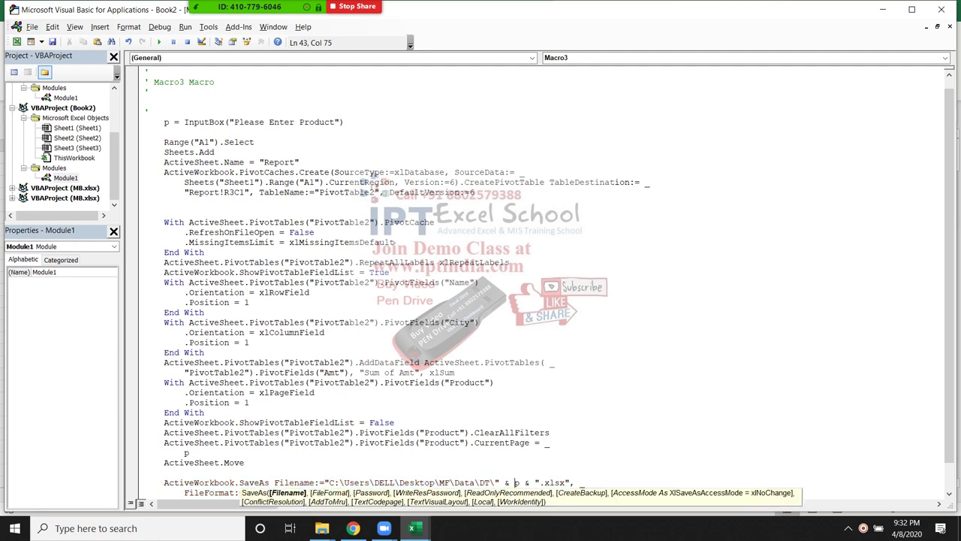
pyautogui.click(417, 322)
pyautogui.click(305, 122)
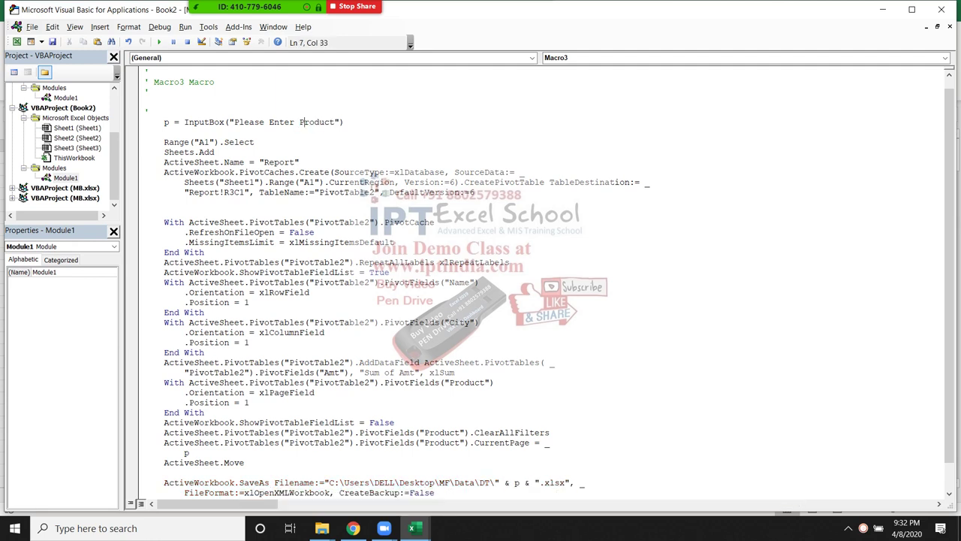
pyautogui.hotkey('alt', 'F11')
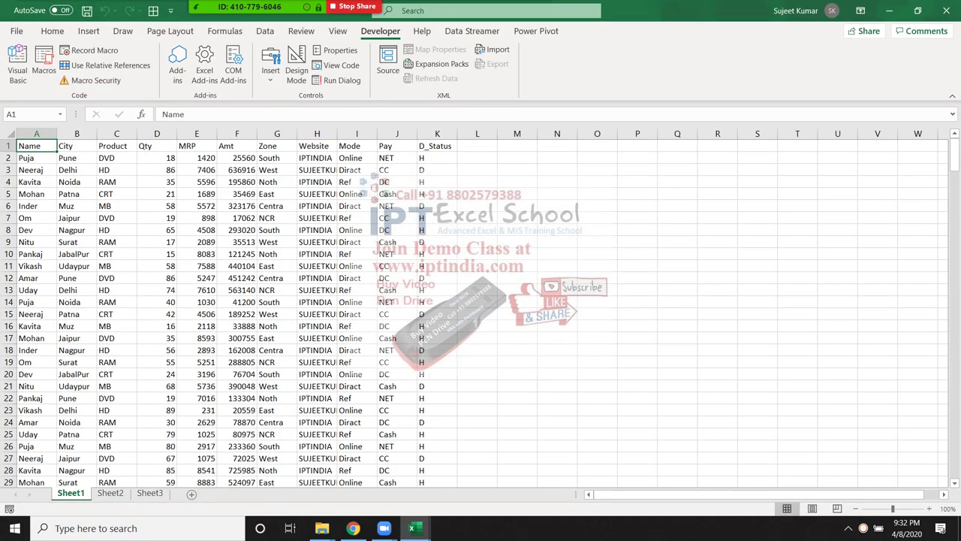
# - Run Macro3 and enter HD at the Please Enter Product prompt
pyautogui.click(43, 64)
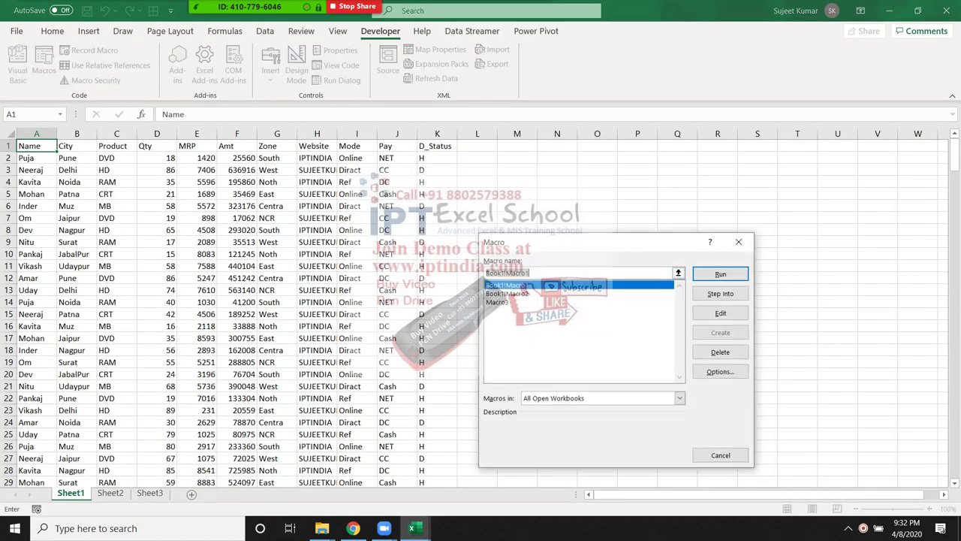
pyautogui.press('Return')
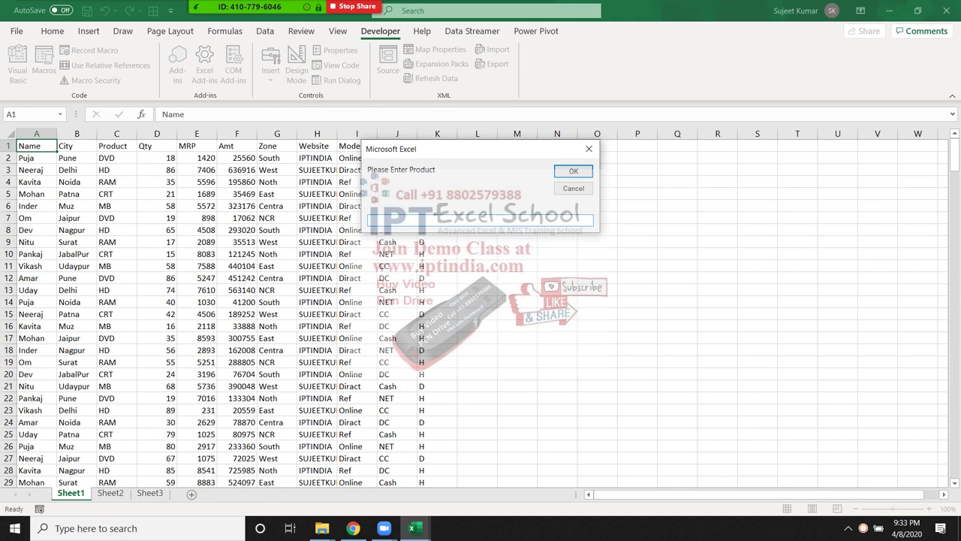
pyautogui.write('H')
pyautogui.write('D')
pyautogui.press('Return')
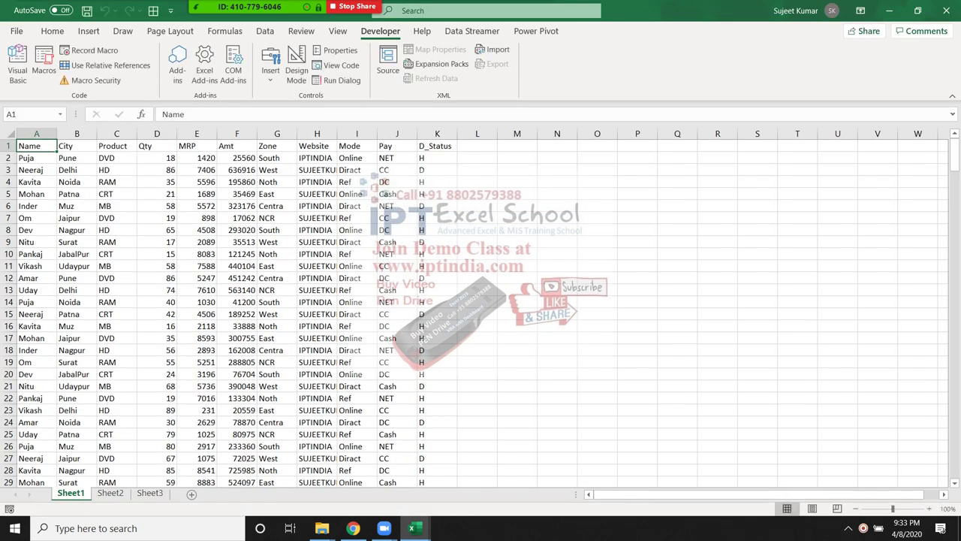
# - Open the new HD workbook from the DT folder window
pyautogui.moveTo(321, 528)
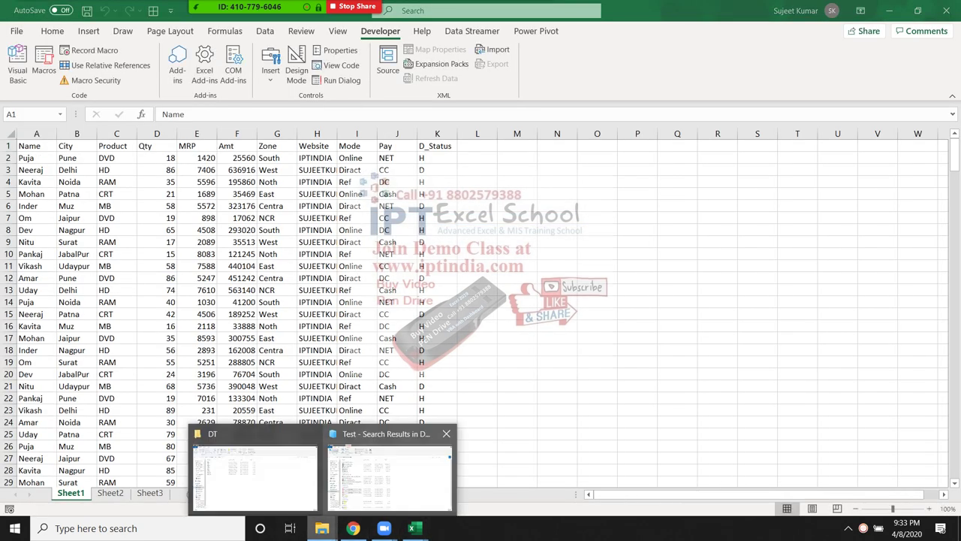
pyautogui.click(386, 473)
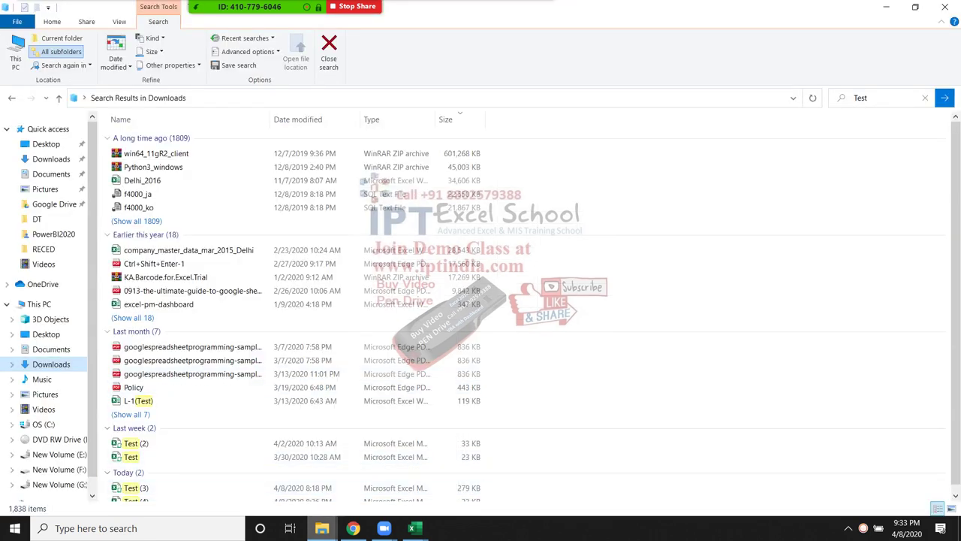
pyautogui.click(253, 470)
pyautogui.click(129, 219)
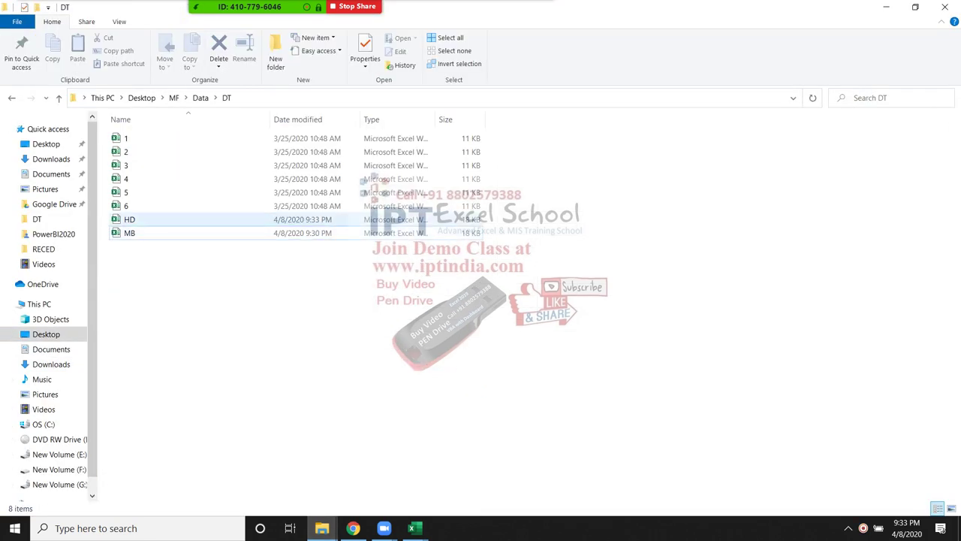
pyautogui.doubleClick(129, 219)
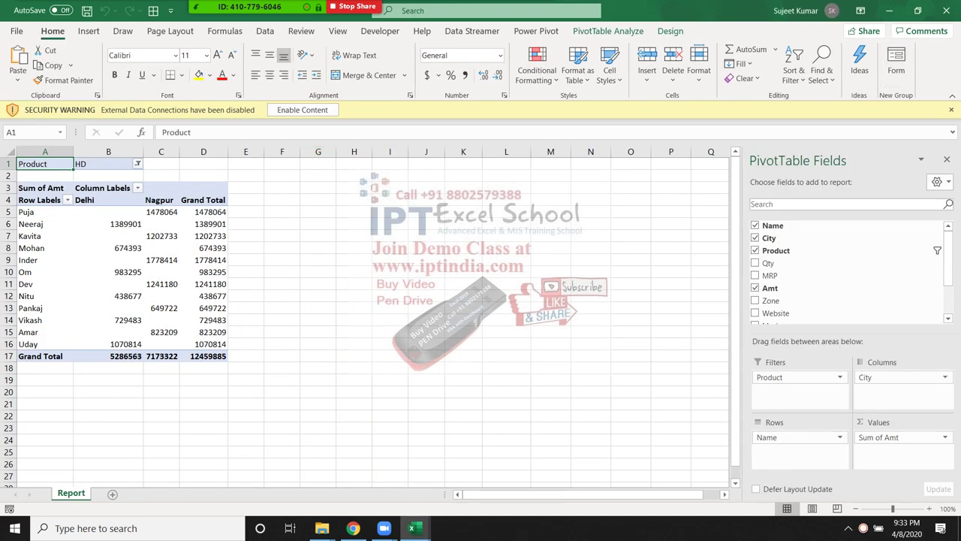
# - Close the external-connections Security Warning on the HD report and show the Developer tab
pyautogui.click(161, 296)
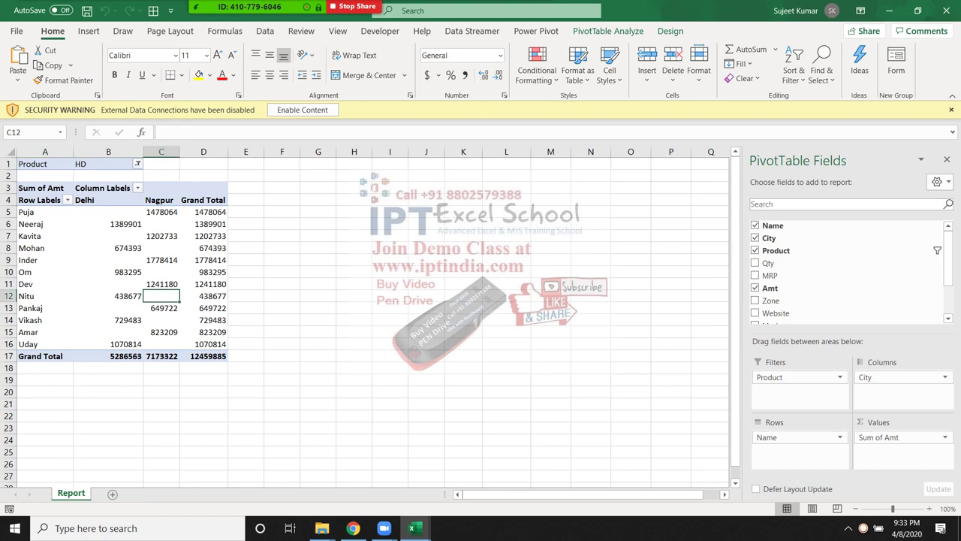
pyautogui.click(951, 109)
pyautogui.click(354, 230)
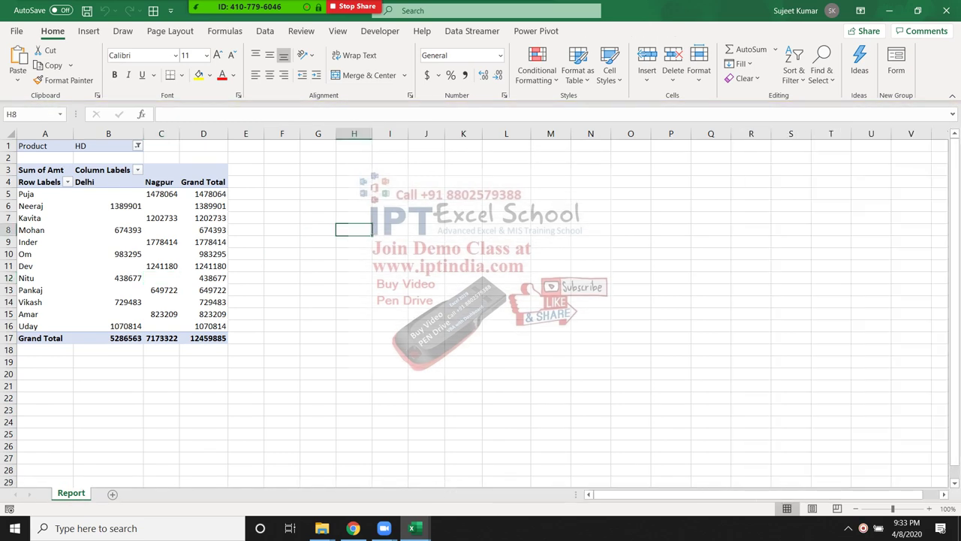
pyautogui.click(380, 30)
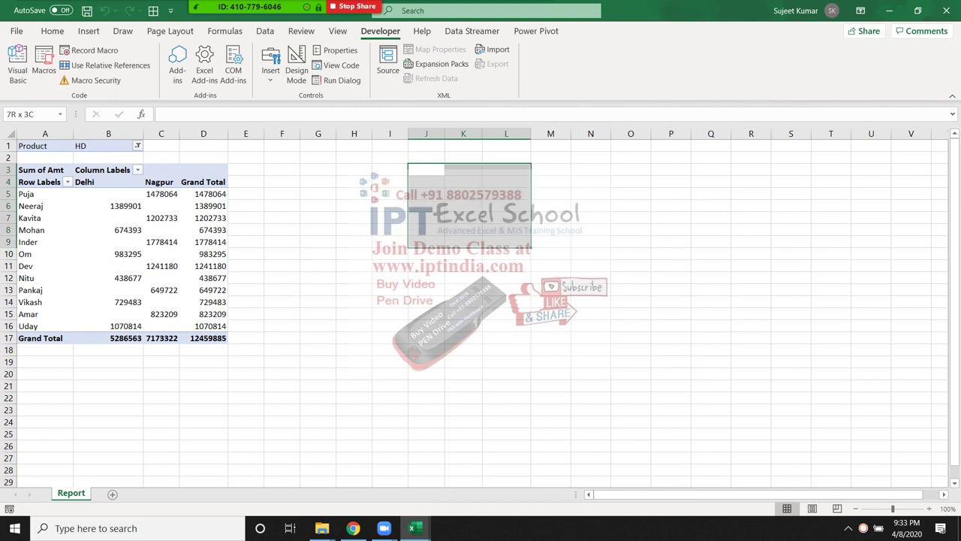
pyautogui.click(506, 218)
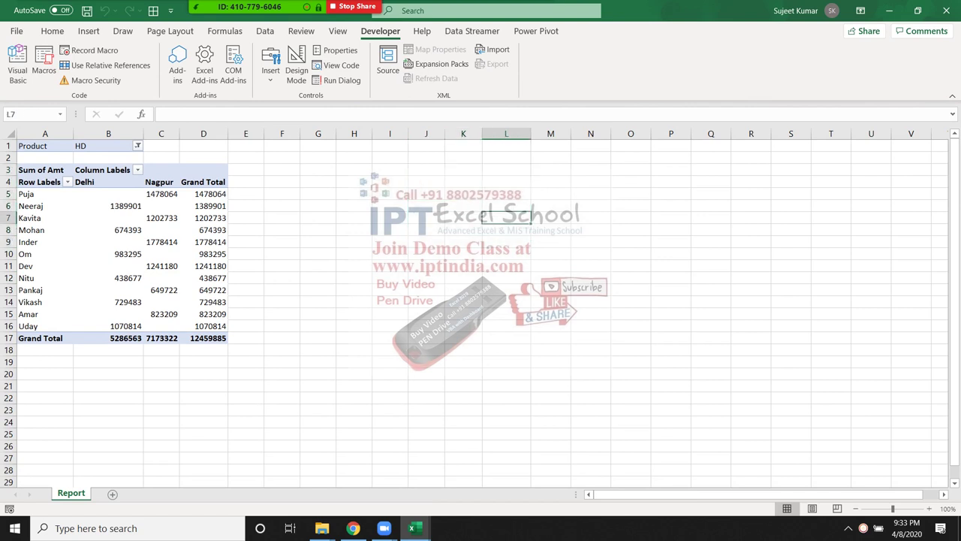
pyautogui.hotkey('alt', 'Tab')
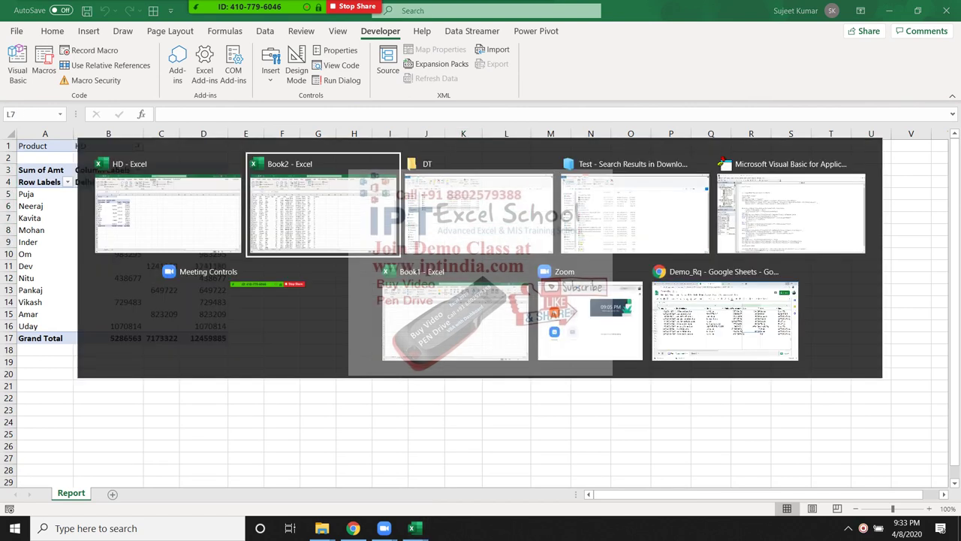
# - Insert a blank line above the PivotCaches.Create statement in the Macro3 code
pyautogui.press('Tab')
pyautogui.press('Tab')
pyautogui.press('Tab')
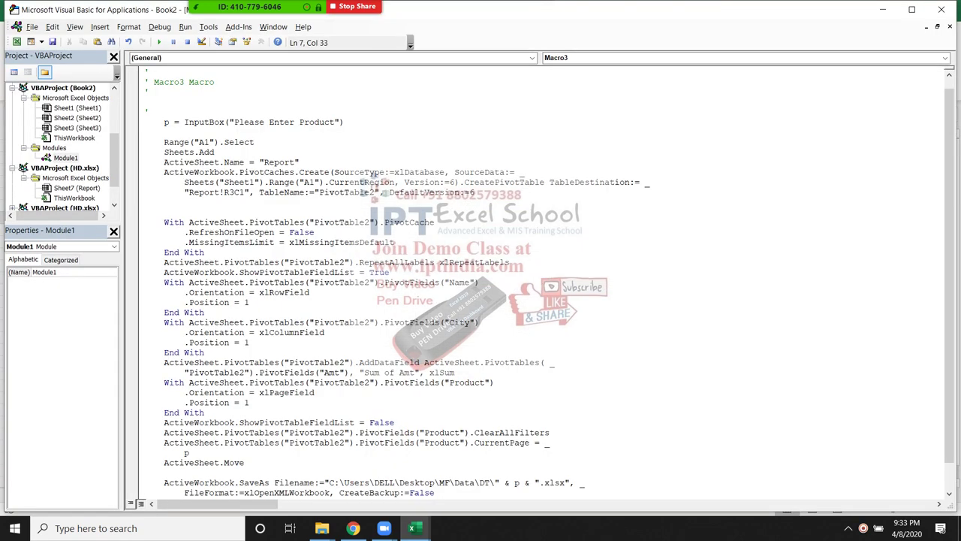
pyautogui.click(214, 222)
pyautogui.click(164, 172)
pyautogui.press('Return')
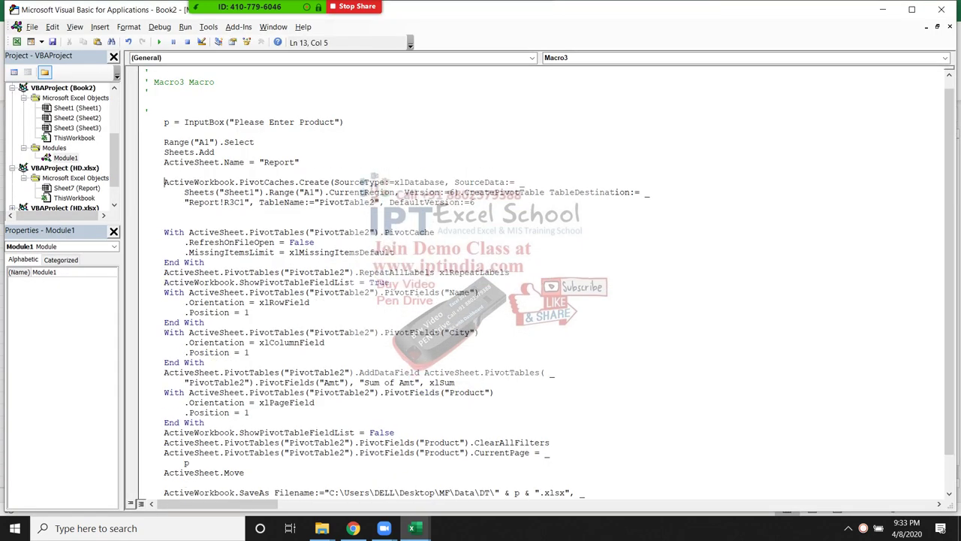
# - Highlight the SourceType, SourceData and TableDestination Report!R3C1 arguments of PivotCaches.Create
pyautogui.click(285, 182)
pyautogui.moveTo(338, 183); pyautogui.dragTo(473, 193)
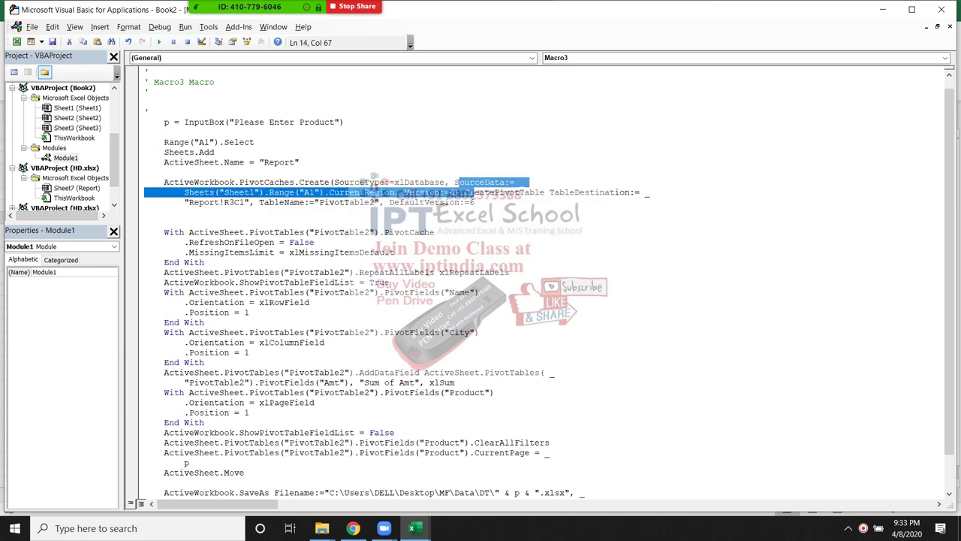
pyautogui.click(305, 202)
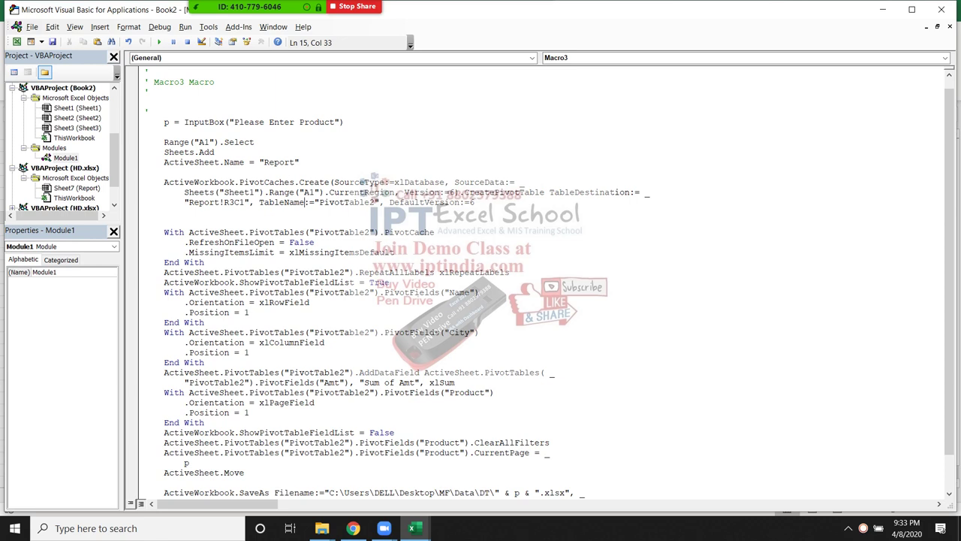
pyautogui.moveTo(180, 192)
pyautogui.mouseDown()
pyautogui.moveTo(384, 183)
pyautogui.moveTo(398, 193)
pyautogui.mouseUp()
pyautogui.click(406, 192)
pyautogui.moveTo(578, 192); pyautogui.dragTo(584, 192)
pyautogui.moveTo(178, 202); pyautogui.dragTo(249, 202)
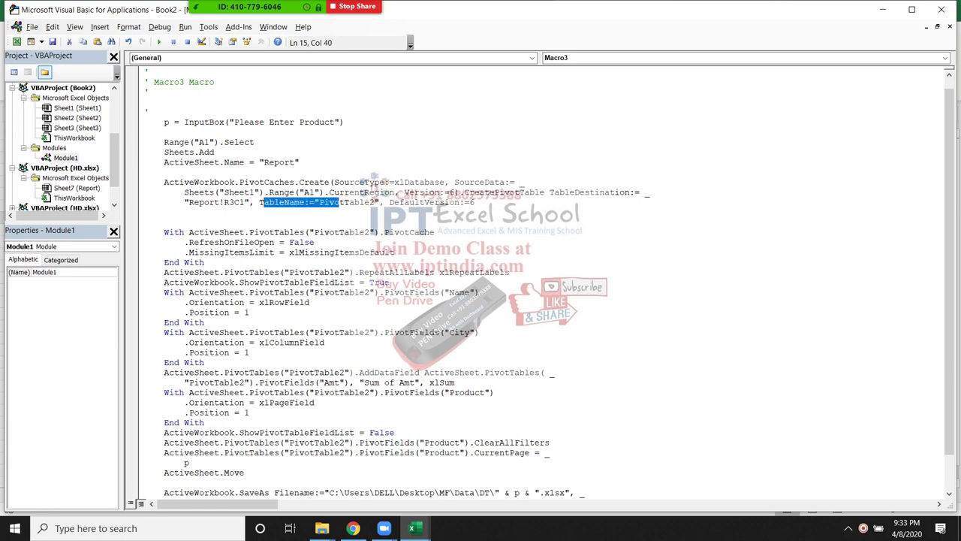
# - In the HD report workbook, confirm the pivot table is named PivotTable2 under PivotTable Analyze
pyautogui.hotkey('alt', 'Tab')
pyautogui.click(108, 218)
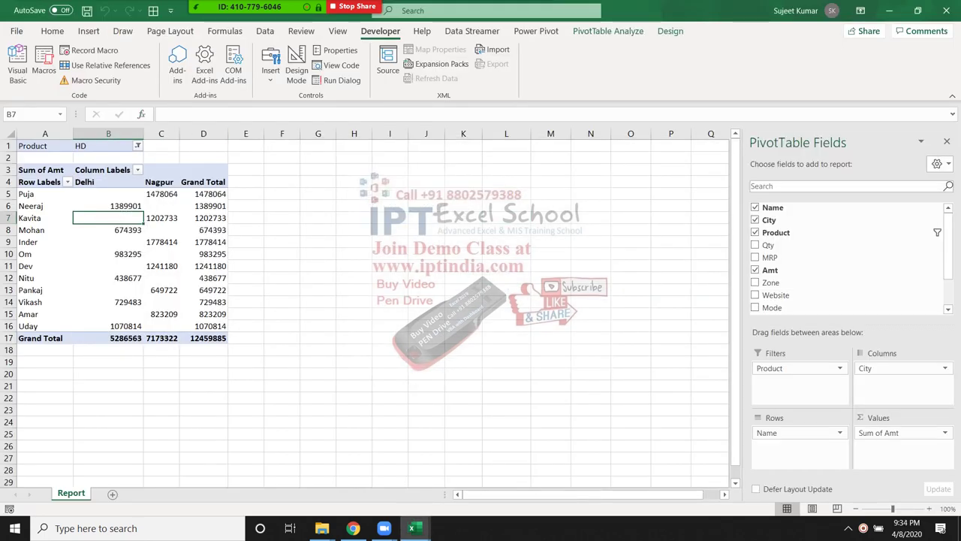
pyautogui.click(669, 31)
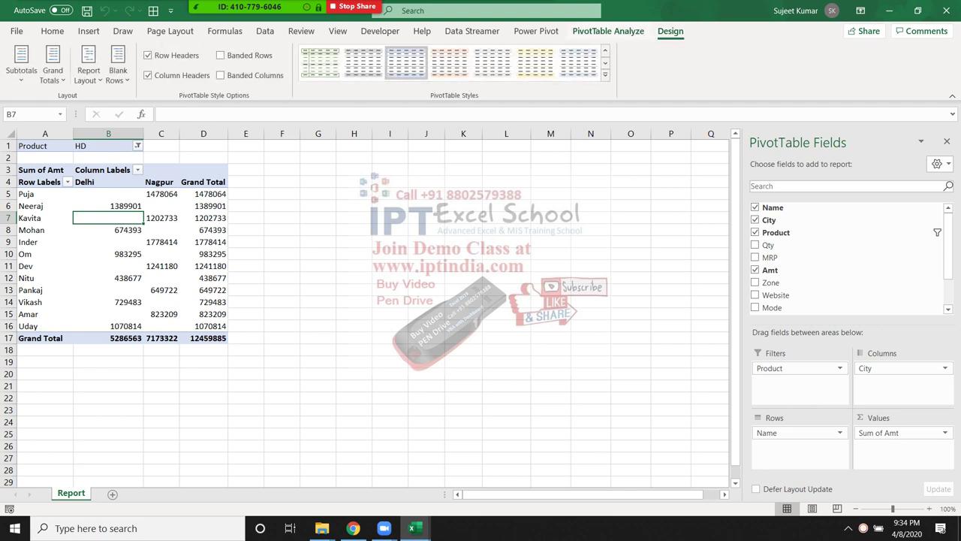
pyautogui.click(609, 31)
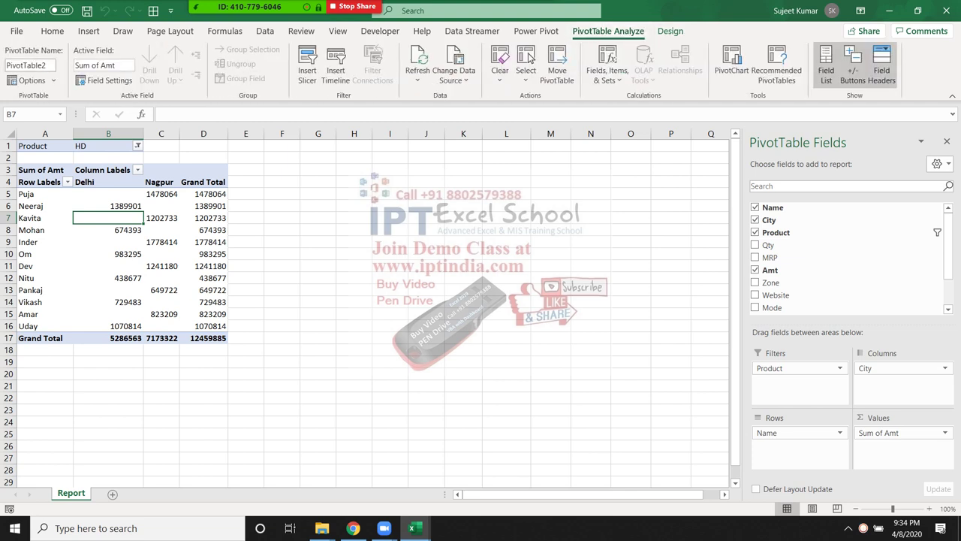
pyautogui.click(26, 65)
# - Back in the code, highlight PivotTable2, DefaultVersion 6 and the whole pivot cache statement
pyautogui.hotkey('alt', 'F11')
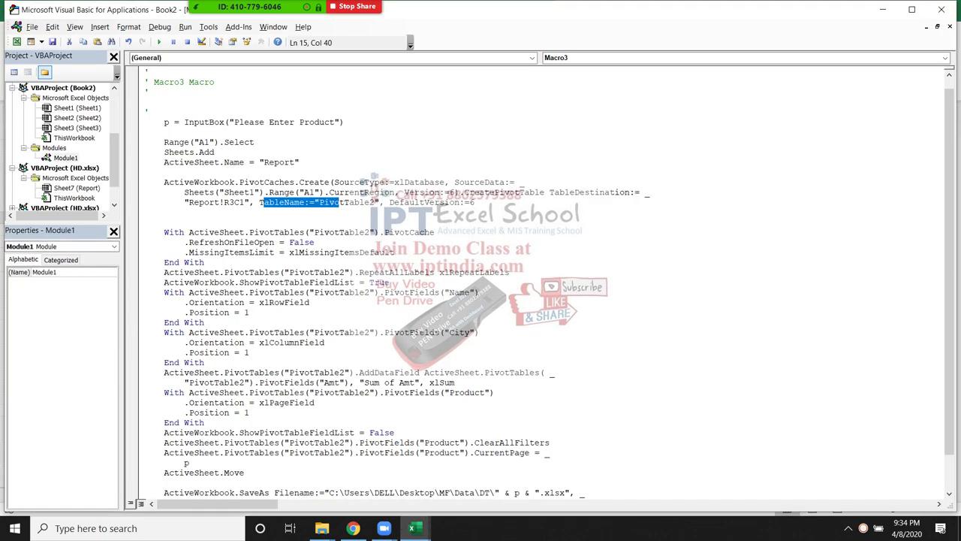
pyautogui.doubleClick(345, 202)
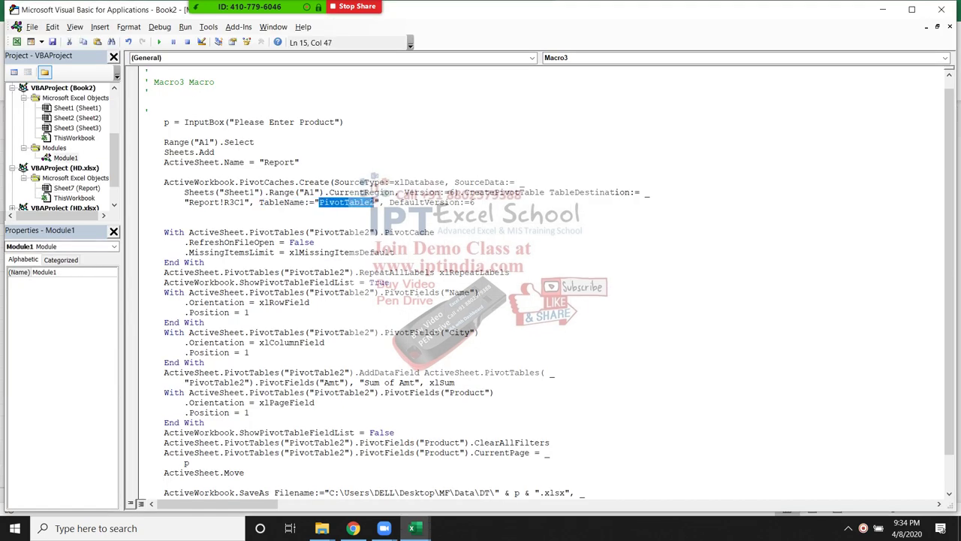
pyautogui.moveTo(476, 202); pyautogui.dragTo(464, 202)
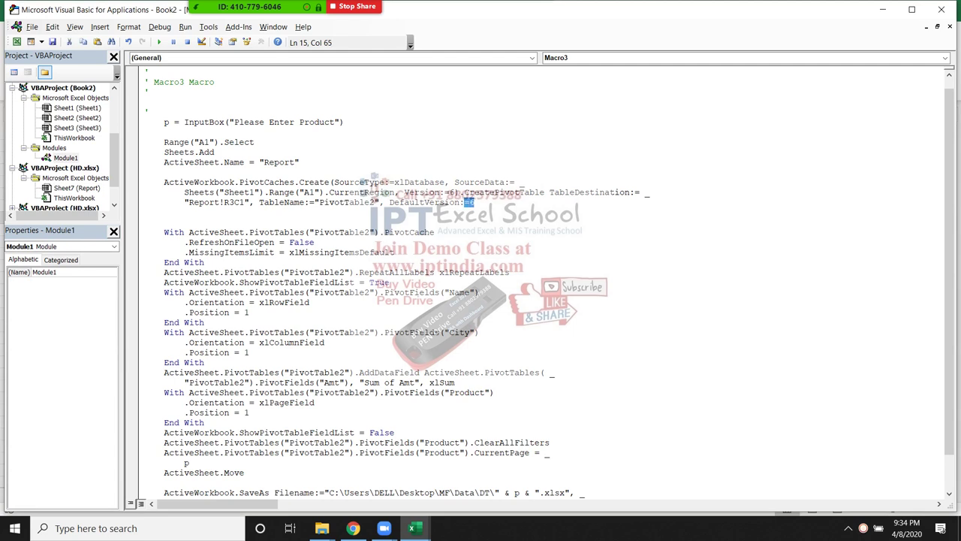
pyautogui.moveTo(474, 202); pyautogui.dragTo(150, 182)
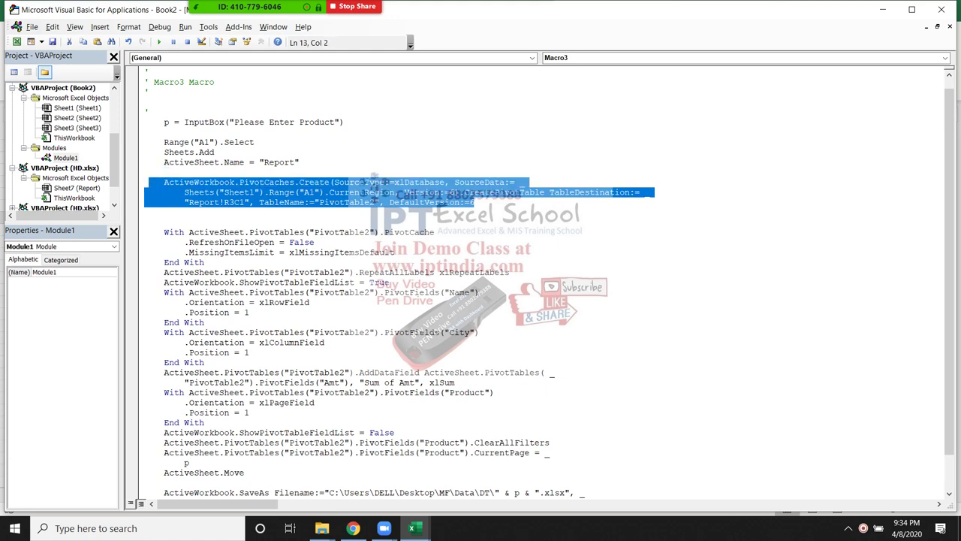
pyautogui.moveTo(255, 8)
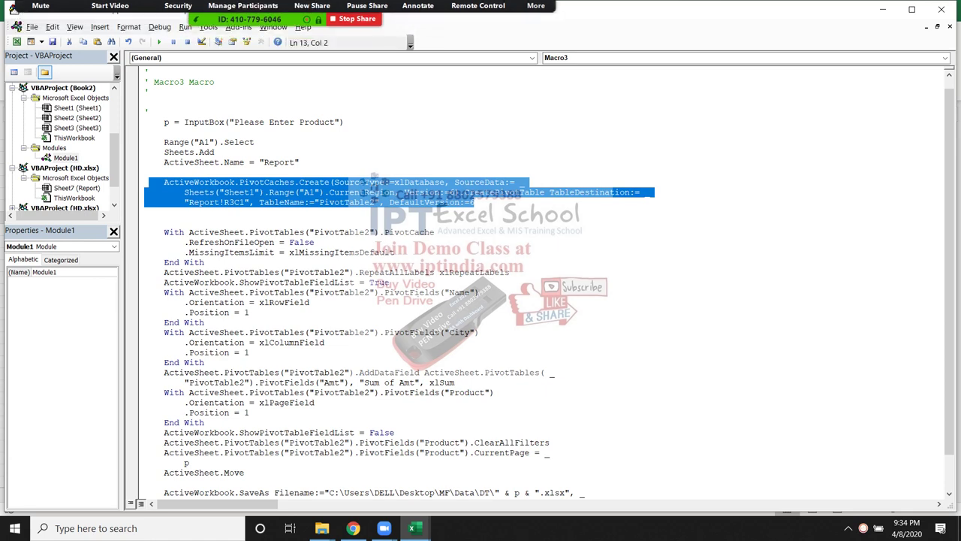
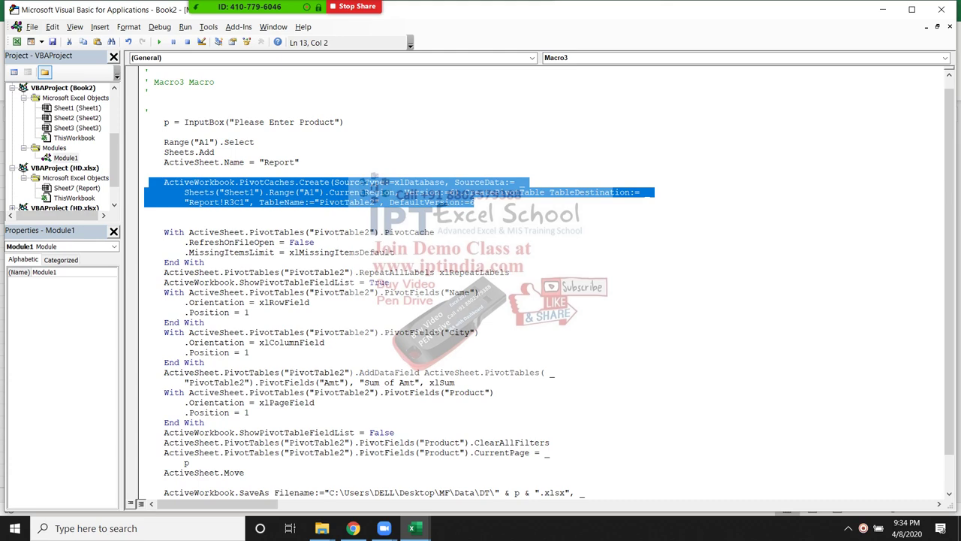
# - Insert a blank line in Macro3 directly above the ActiveWorkbook.SaveAs statement
pyautogui.scroll(1, 549, 288)
pyautogui.scroll(-1, 550, 288)
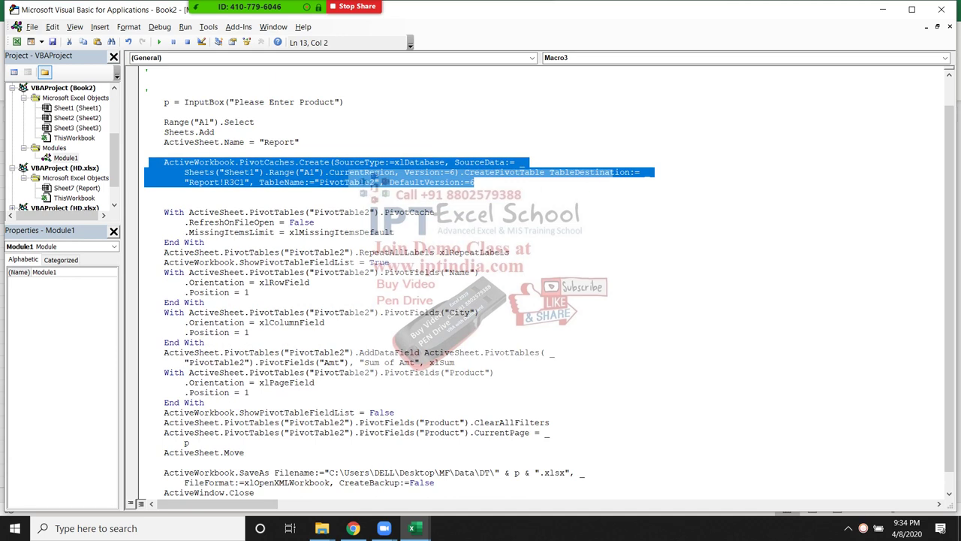
pyautogui.click(179, 182)
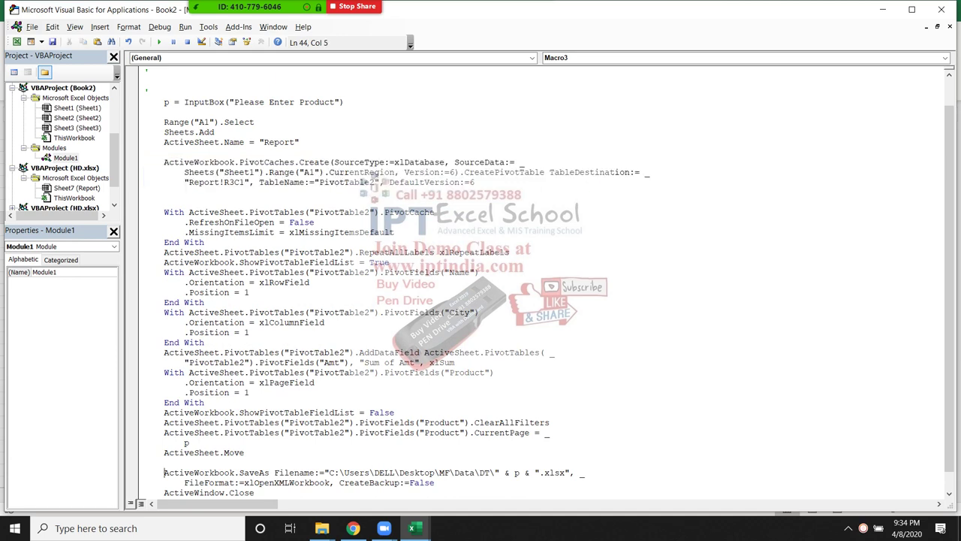
pyautogui.moveTo(150, 472); pyautogui.dragTo(254, 493)
pyautogui.hotkey('shift', 'Up')
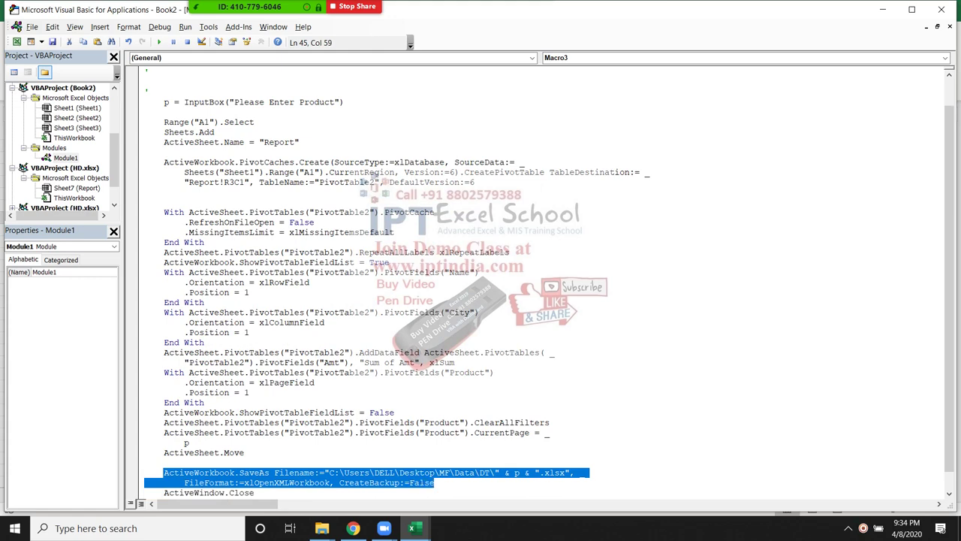
pyautogui.press('Left')
pyautogui.press('Return')
pyautogui.press('Up')
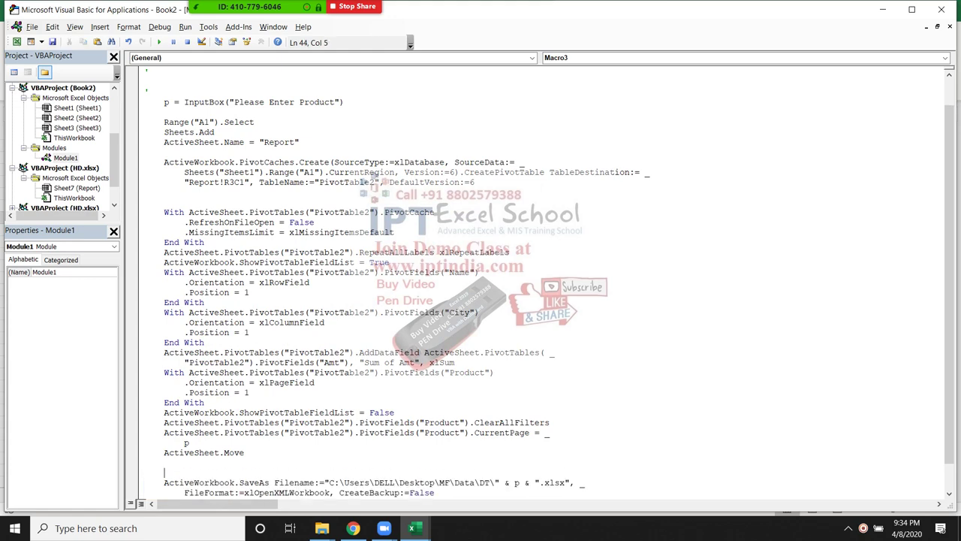
pyautogui.click(243, 15)
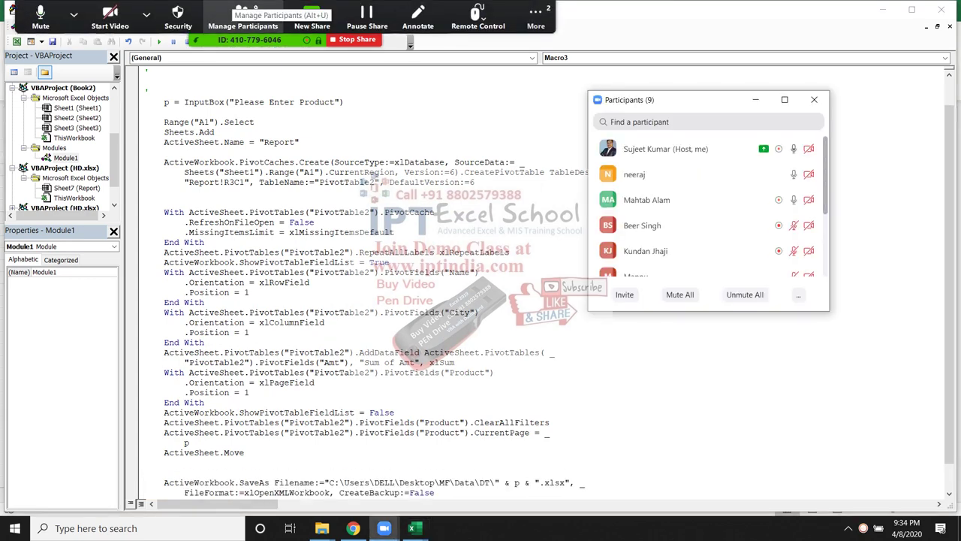
pyautogui.click(535, 15)
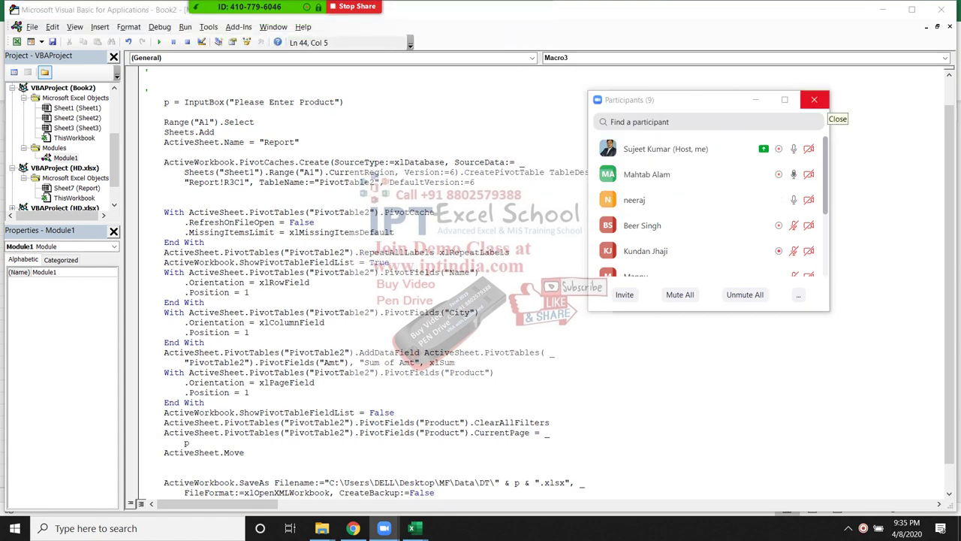
pyautogui.click(814, 100)
pyautogui.click(165, 471)
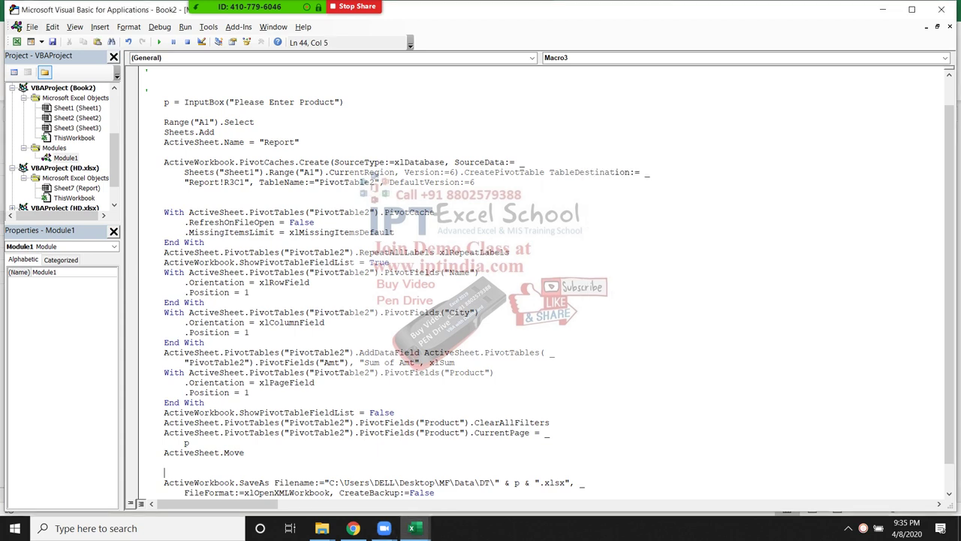
# - Start a MkDir line and paste the DT folder path from the SaveAs line into its quotes
pyautogui.write('mkd')
pyautogui.write('ie')
pyautogui.press('BackSpace')
pyautogui.write('r ')
pyautogui.write('"')
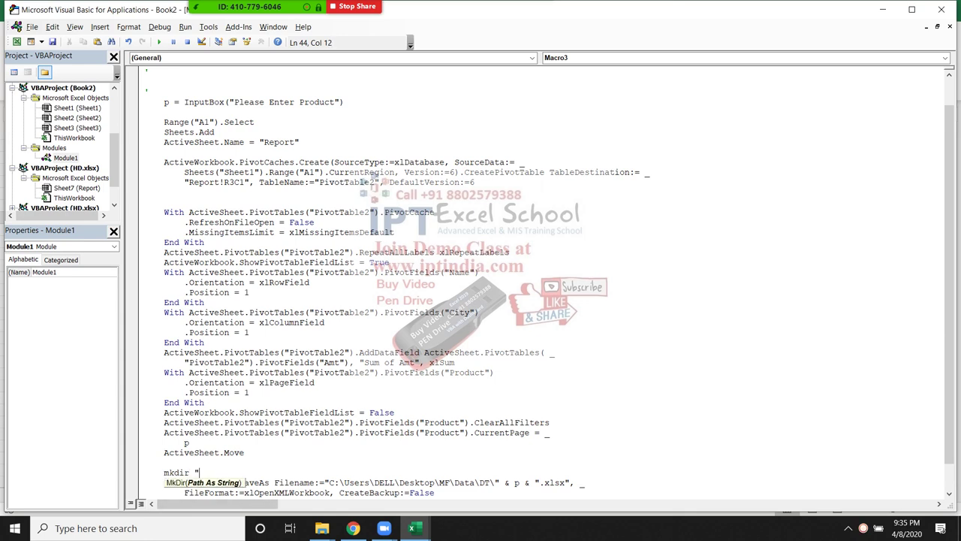
pyautogui.moveTo(324, 483); pyautogui.dragTo(494, 483)
pyautogui.hotkey('ctrl', 'c')
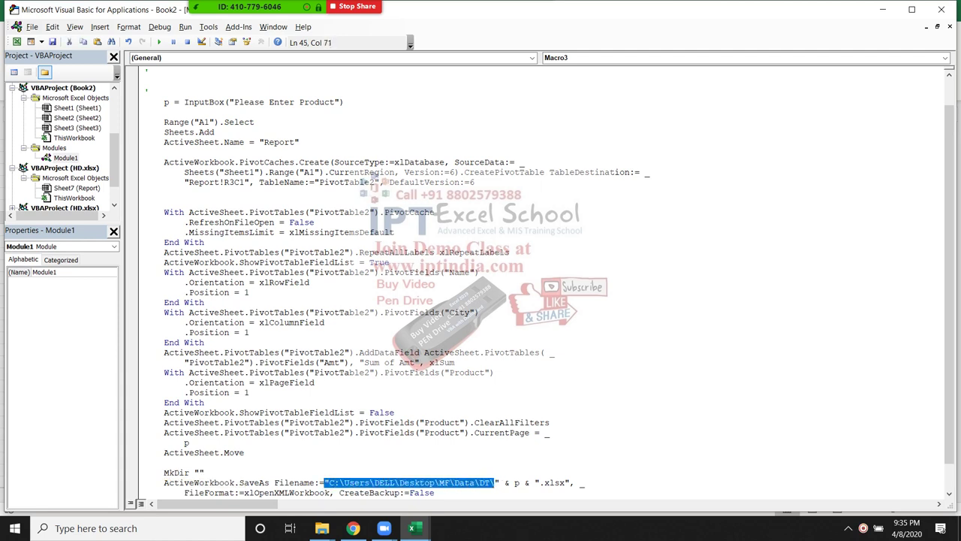
pyautogui.click(194, 472)
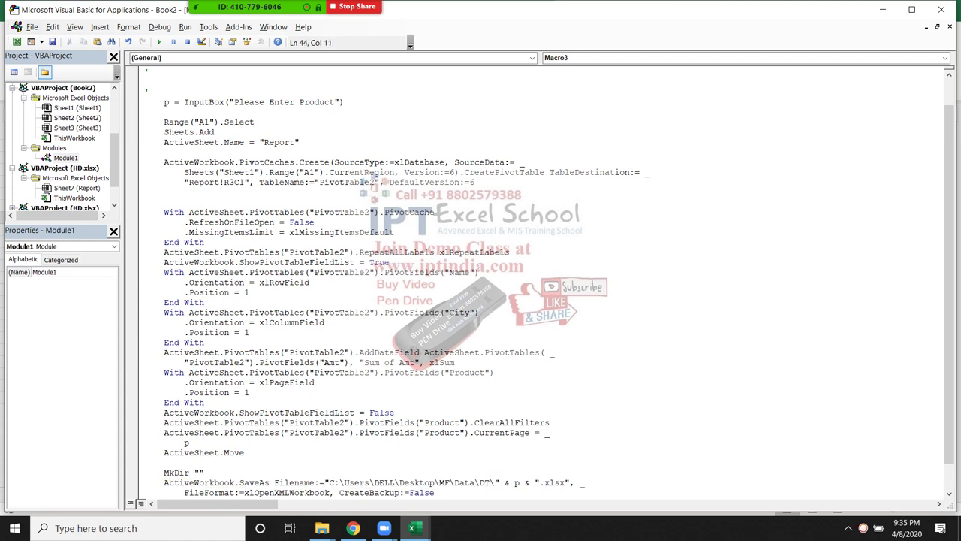
pyautogui.hotkey('ctrl', 'v')
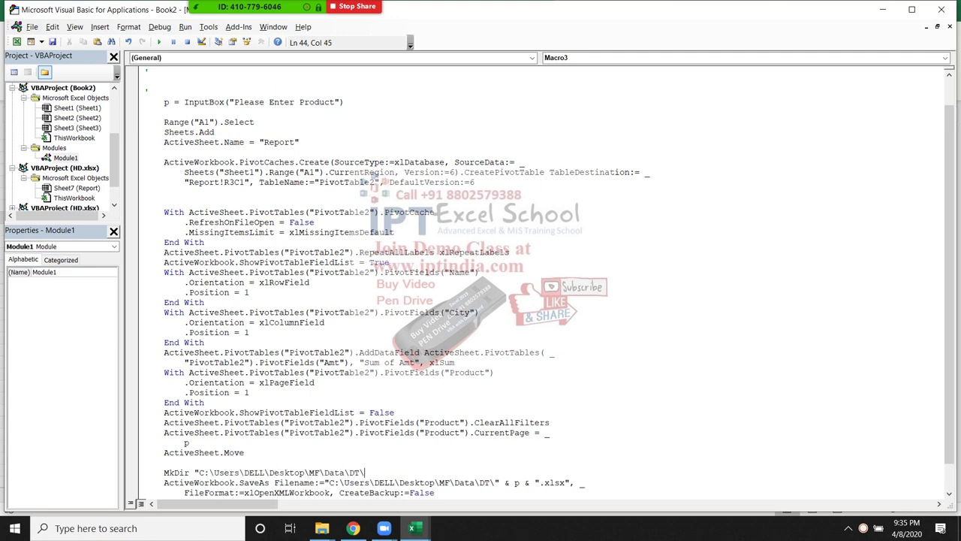
# - Append format(date,"DD-MM-YY") to the MkDir path after its trailing backslash
pyautogui.click(373, 482)
pyautogui.scroll(-1, 373, 452)
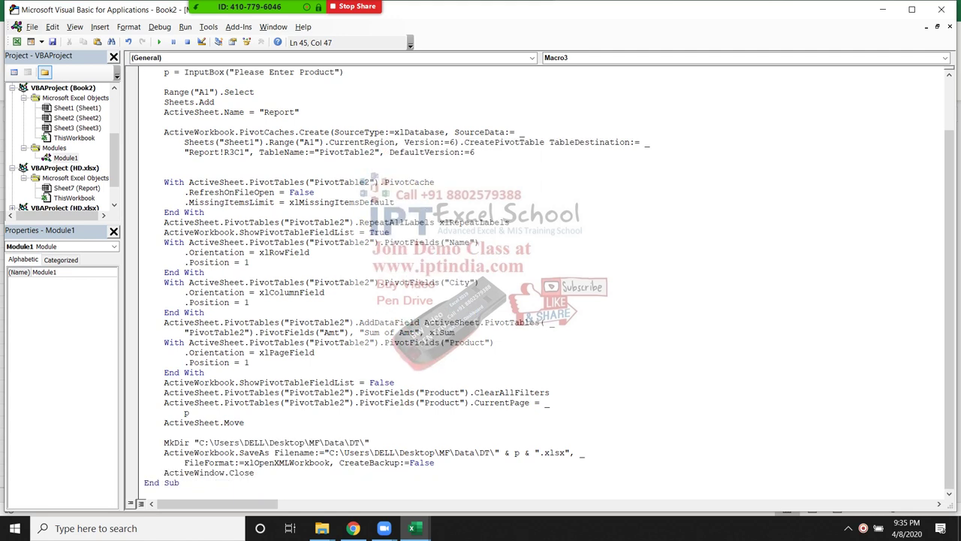
pyautogui.click(371, 443)
pyautogui.press('Return')
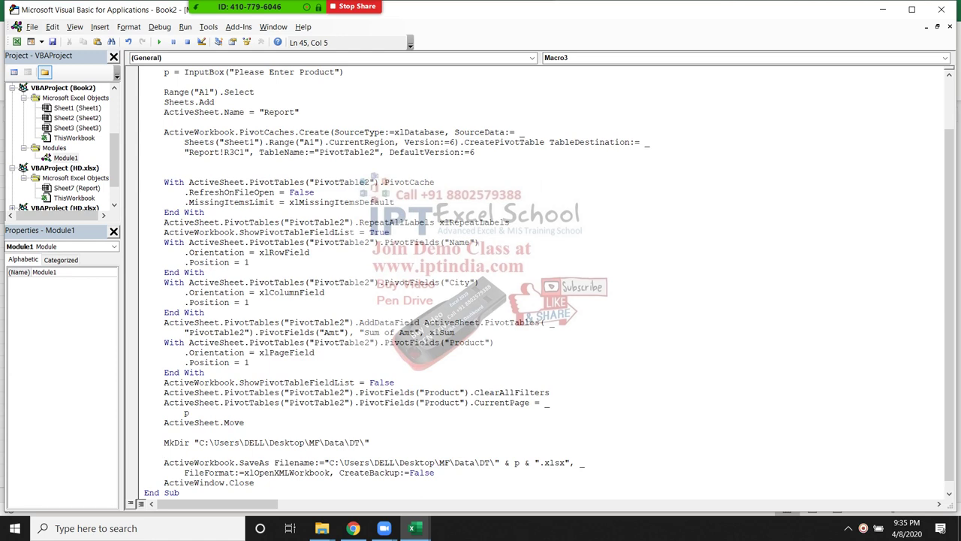
pyautogui.click(365, 443)
pyautogui.click(361, 442)
pyautogui.moveTo(361, 442); pyautogui.dragTo(366, 442)
pyautogui.click(366, 443)
pyautogui.write('for')
pyautogui.write('mat')
pyautogui.write('(da')
pyautogui.write('te,')
pyautogui.write('"')
pyautogui.write('DD-')
pyautogui.write('MM-')
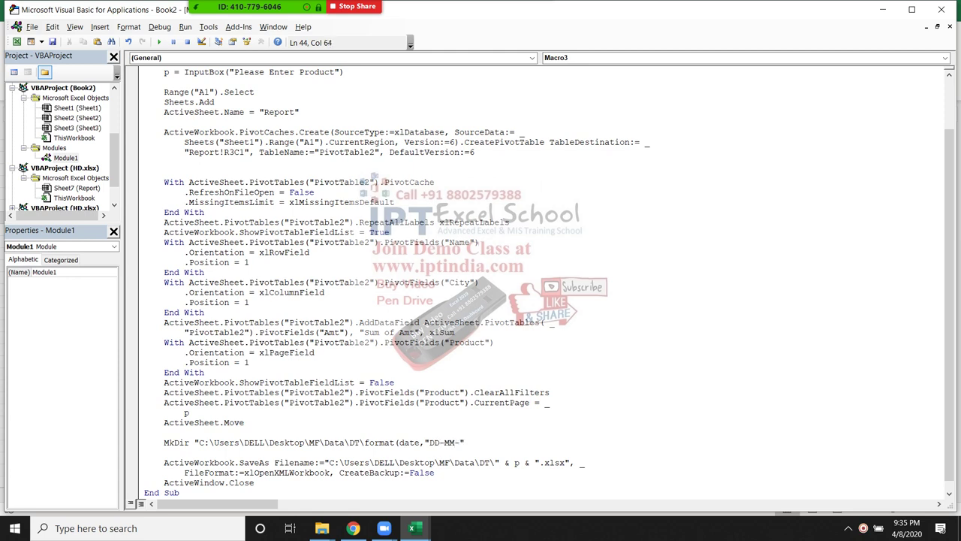
pyautogui.write('YY')
pyautogui.write('")')
pyautogui.press('Down')
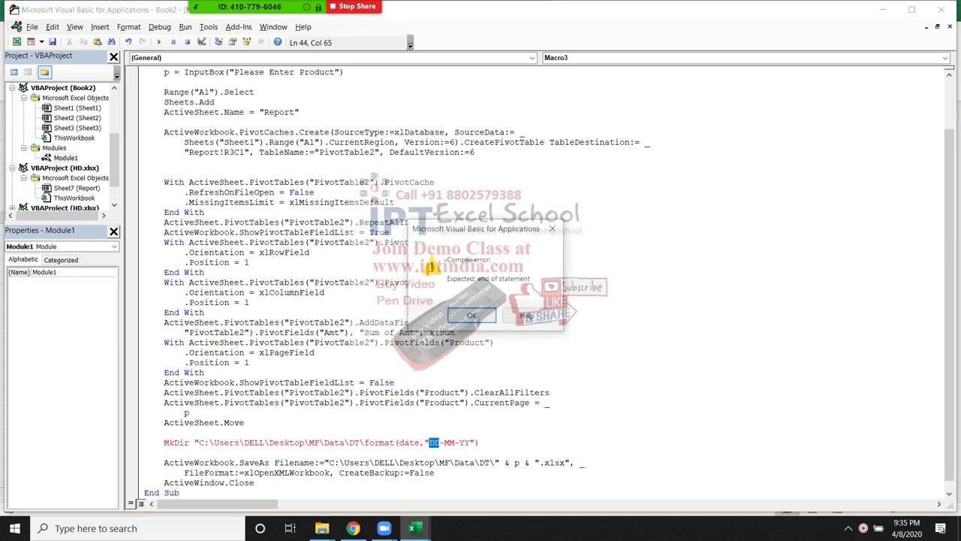
# - Dismiss the compile error and join the date to the MkDir path by inserting " & before format
pyautogui.press('Return')
pyautogui.click(364, 443)
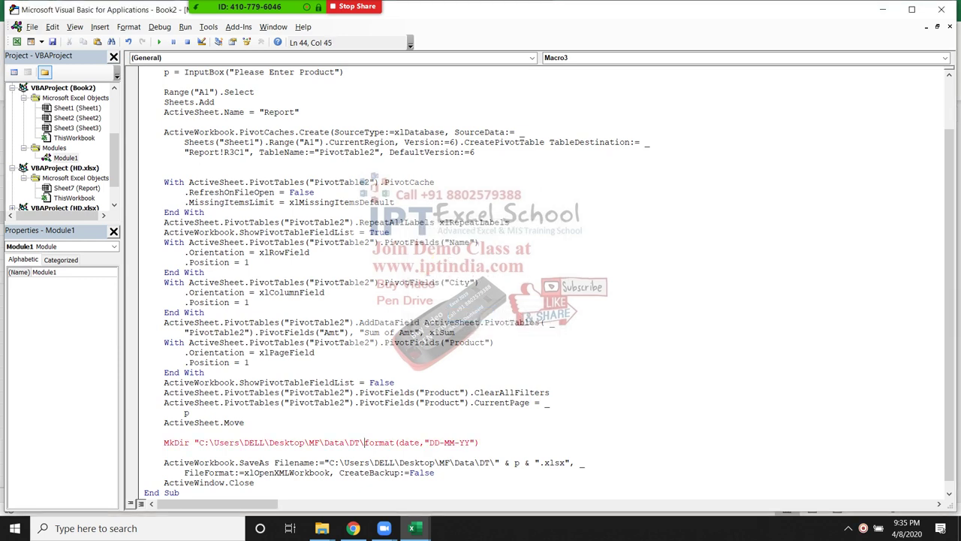
pyautogui.write('" ')
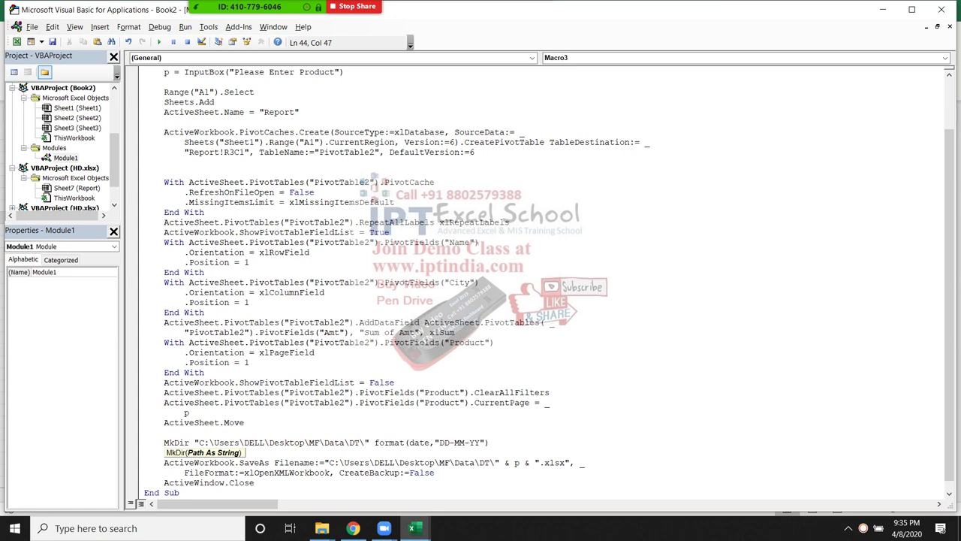
pyautogui.write('&')
pyautogui.click(359, 472)
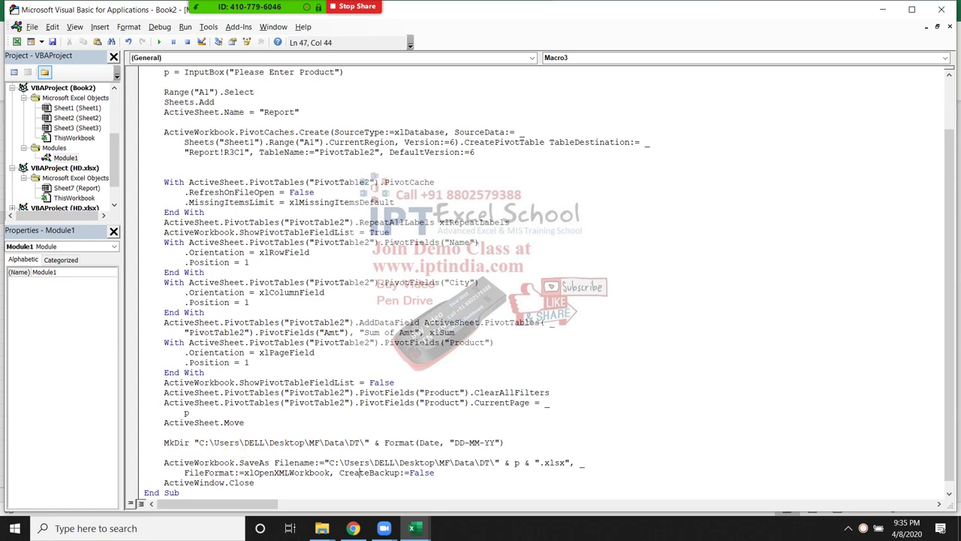
pyautogui.scroll(2, 540, 278)
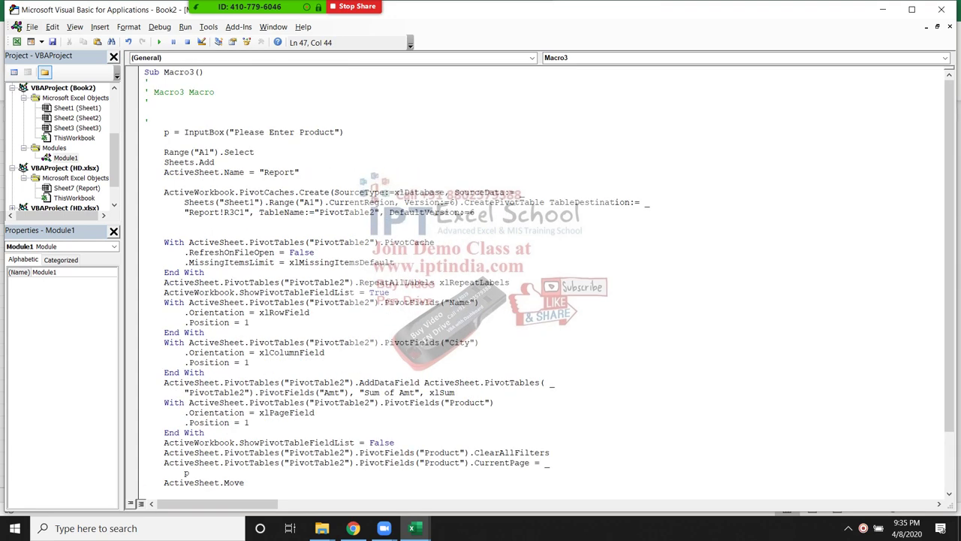
pyautogui.scroll(-2, 540, 283)
pyautogui.scroll(-1, 541, 283)
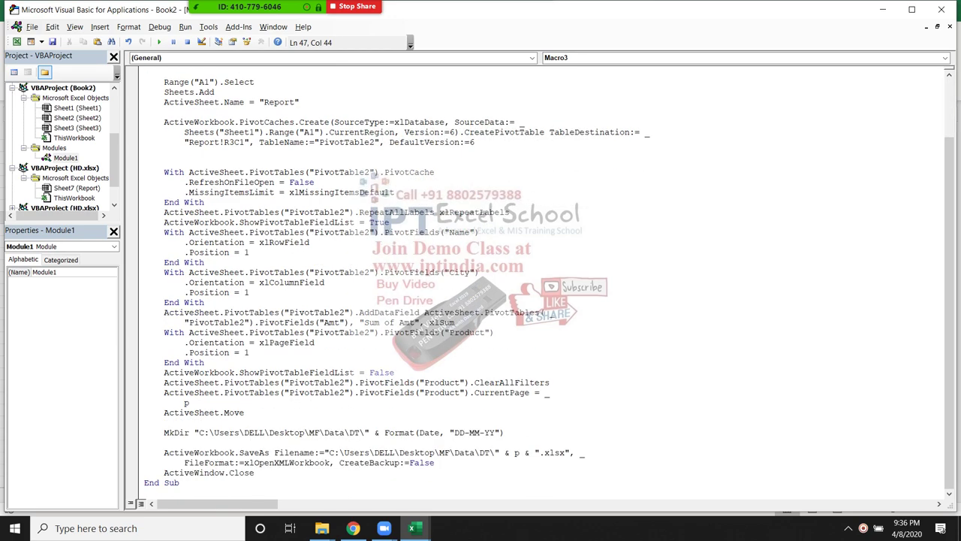
# - Paste the MkDir path-and-date expression over the SaveAs path and add & " so it saves there
pyautogui.click(194, 433)
pyautogui.hotkey('shift', 'Up')
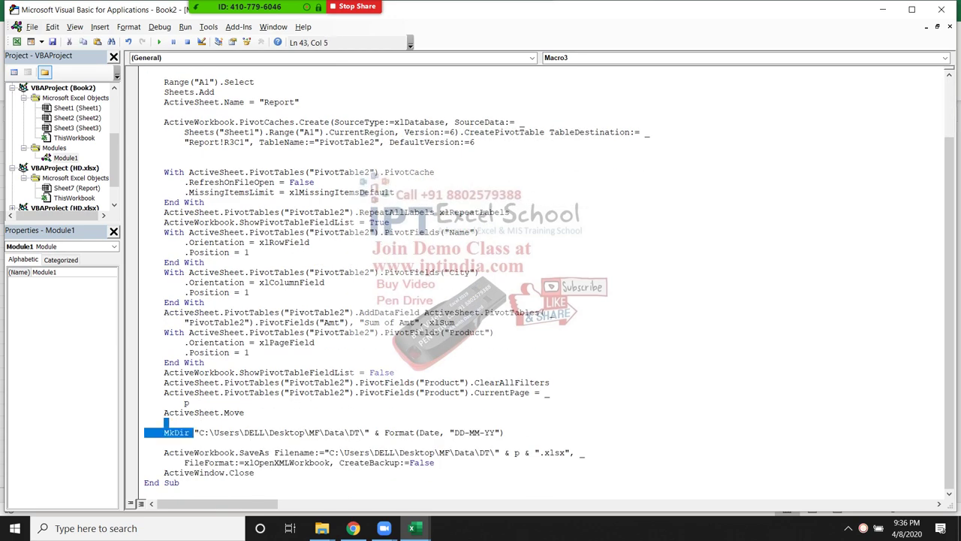
pyautogui.moveTo(194, 433)
pyautogui.mouseDown()
pyautogui.moveTo(503, 433)
pyautogui.moveTo(329, 453)
pyautogui.mouseUp()
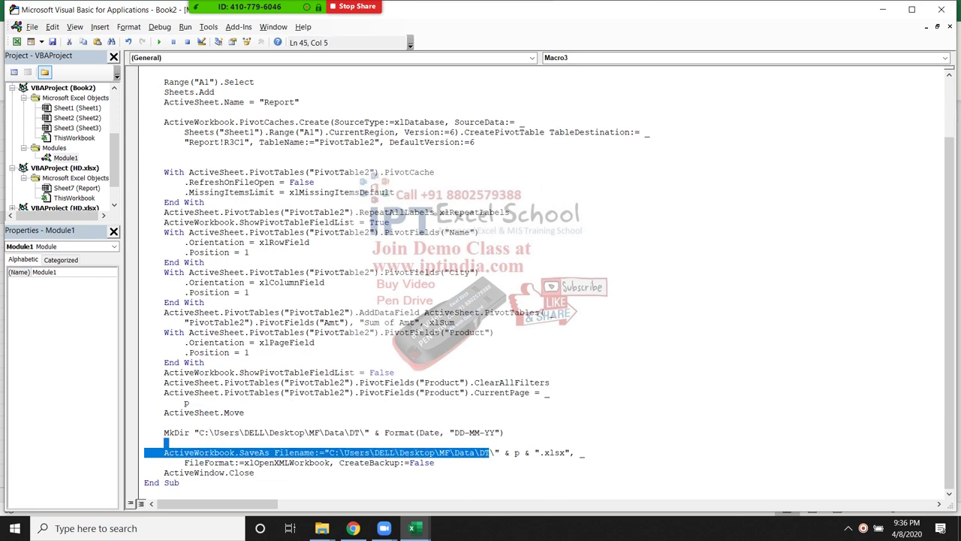
pyautogui.hotkey('shift', 'Left')
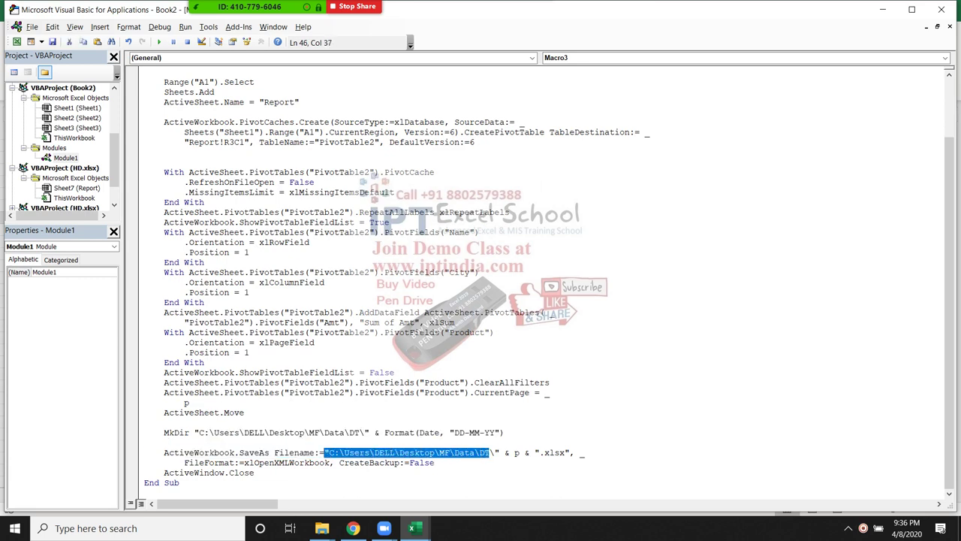
pyautogui.write('"C:\\Users\\DELL\\Desktop\\MF\\Data\\DT\\" & Format(Date, "DD-MM-YY")')
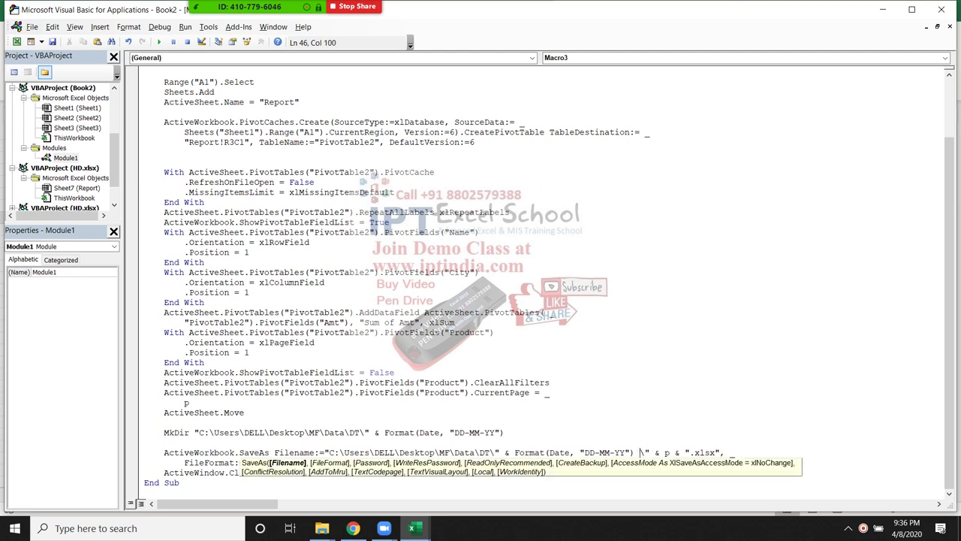
pyautogui.write('& ')
pyautogui.write('"')
pyautogui.click(165, 422)
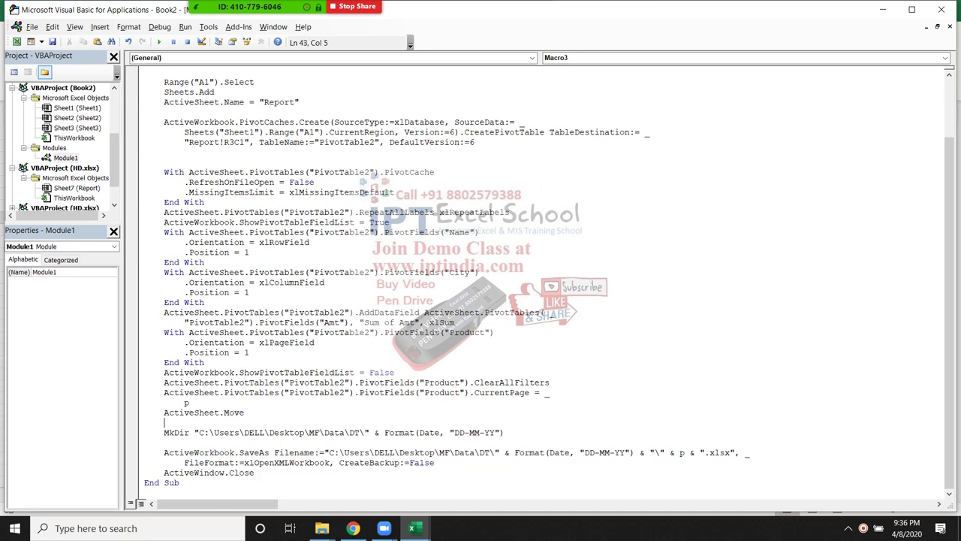
pyautogui.hotkey('alt', 'Tab')
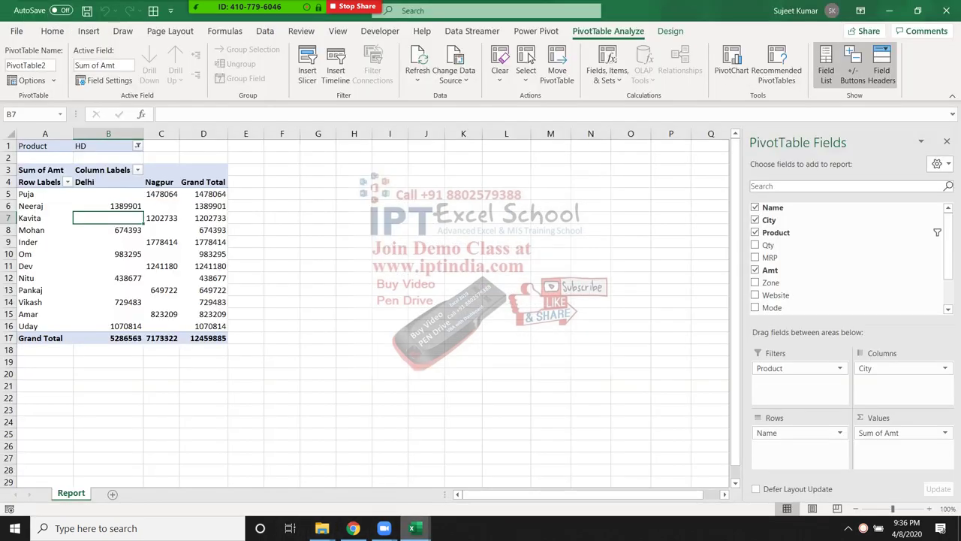
# - Run Macro3 from Book2's Macro dialog, entering RAM as the product
pyautogui.moveTo(411, 528)
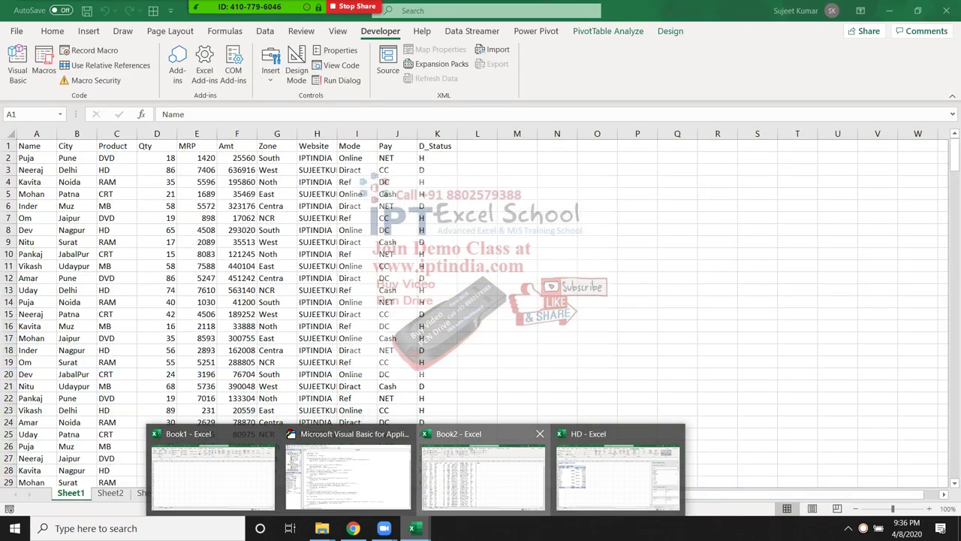
pyautogui.click(483, 473)
pyautogui.click(43, 68)
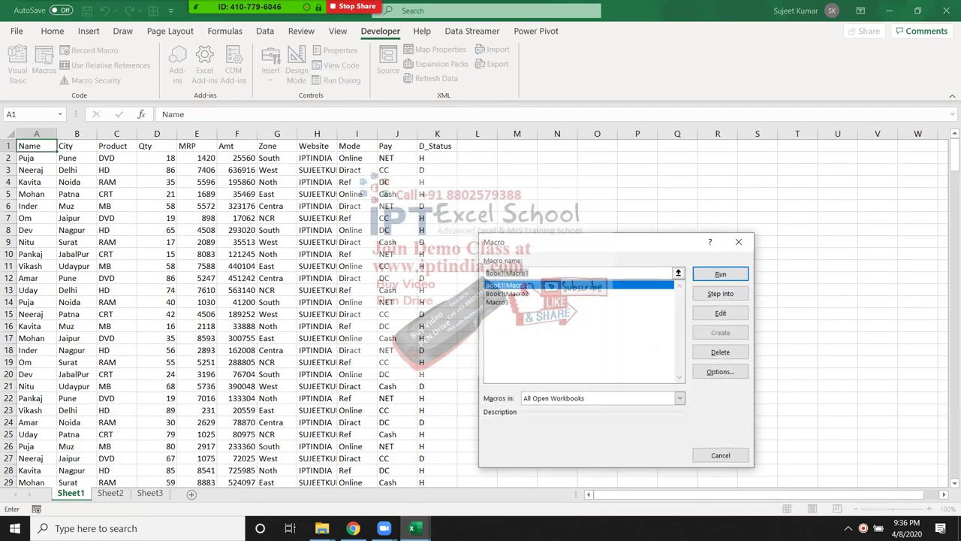
pyautogui.doubleClick(497, 301)
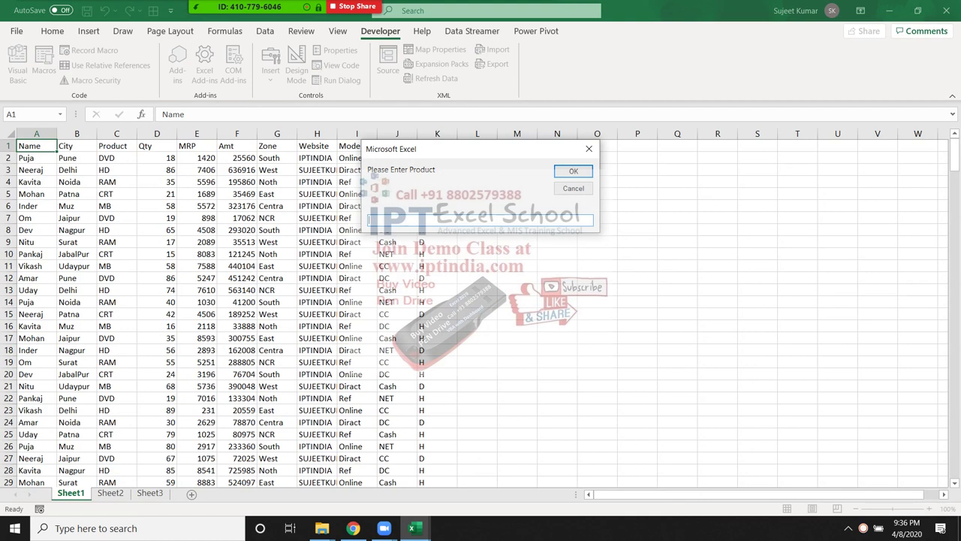
pyautogui.write('RA')
pyautogui.write('M')
pyautogui.click(573, 172)
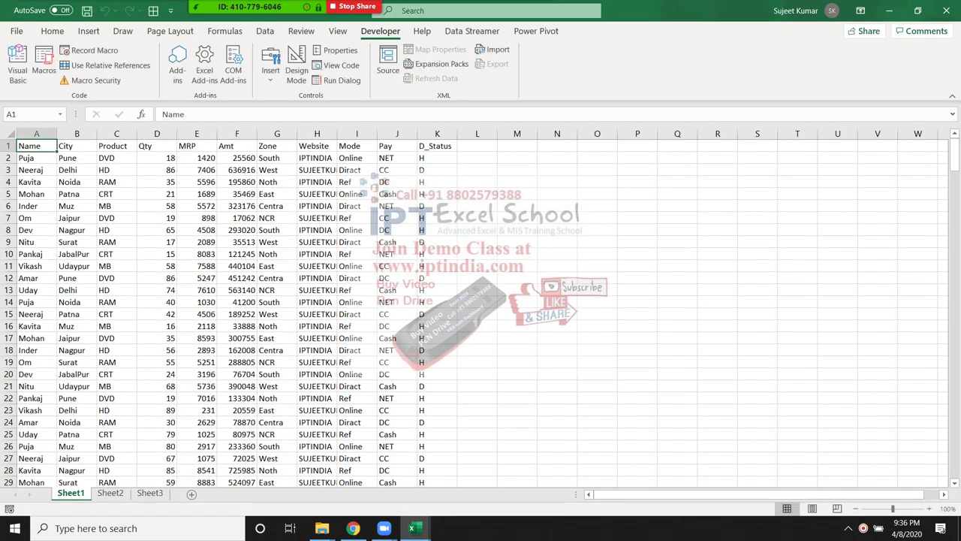
# - Open the 08-04-20 folder in DT to confirm the RAM workbook, then minimize Explorer
pyautogui.moveTo(322, 528)
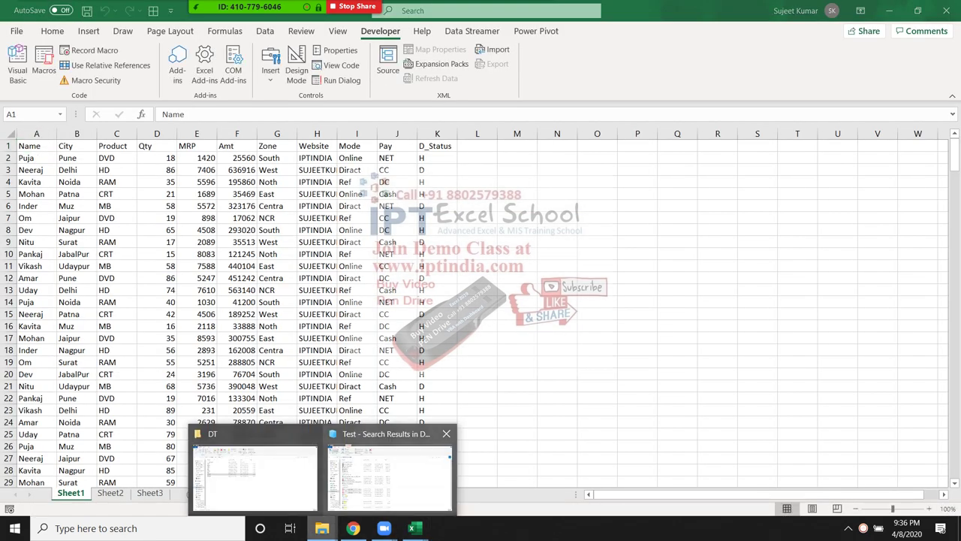
pyautogui.click(351, 481)
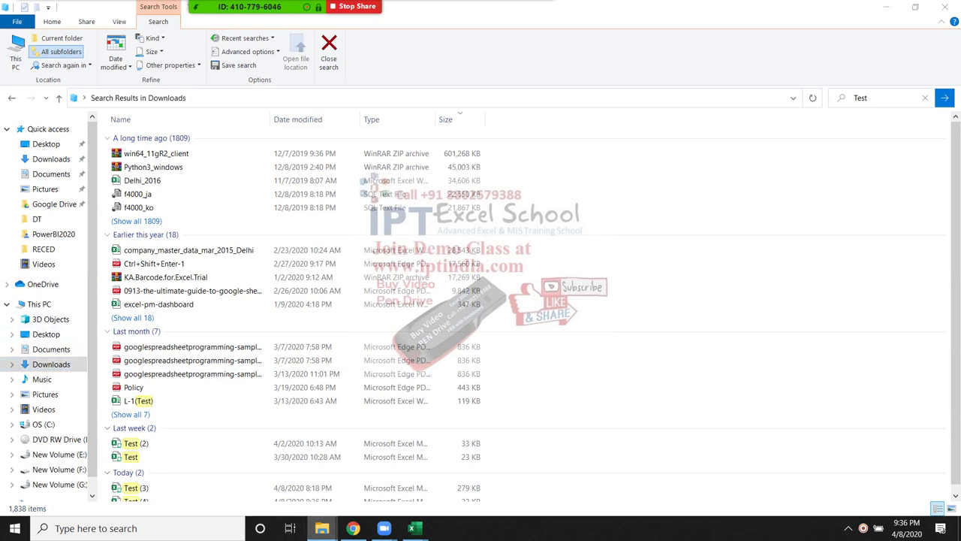
pyautogui.moveTo(322, 528)
pyautogui.click(255, 473)
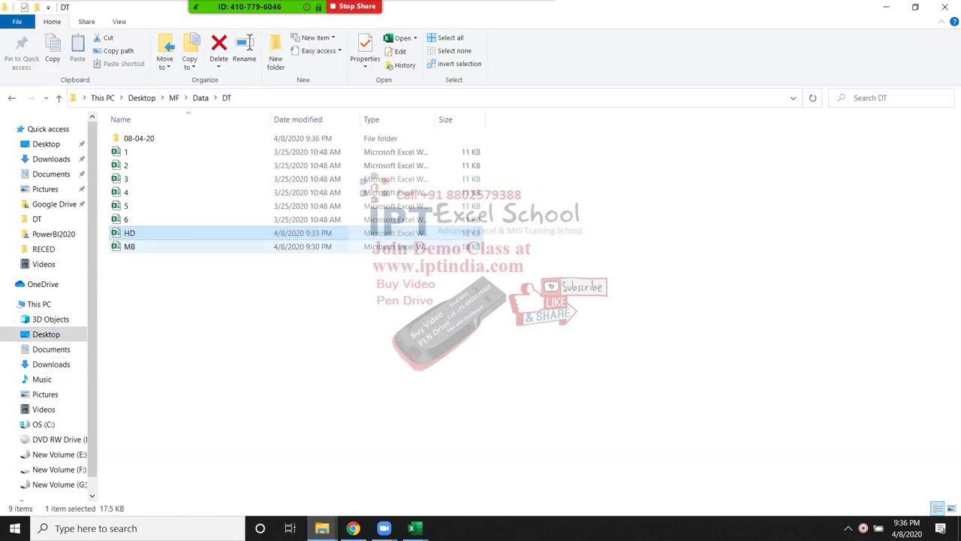
pyautogui.click(139, 138)
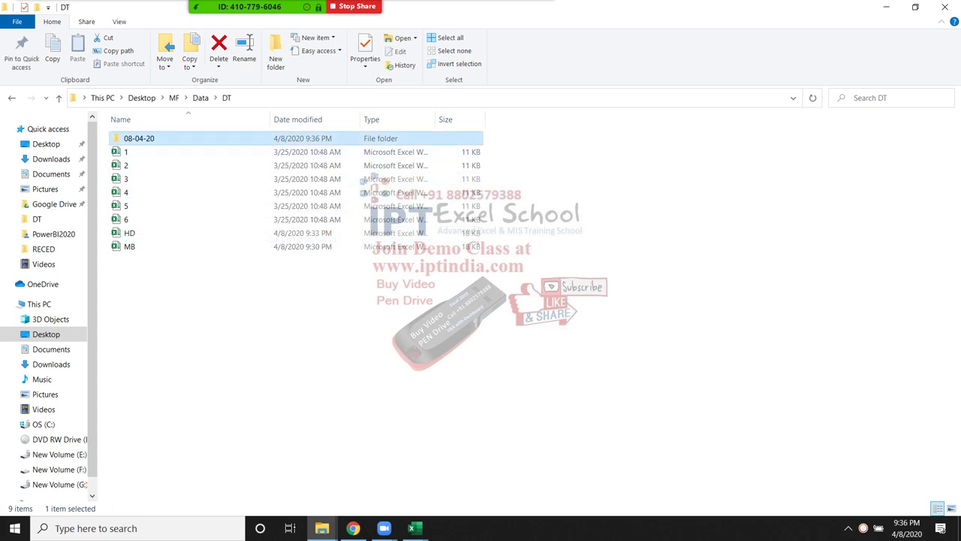
pyautogui.press('Return')
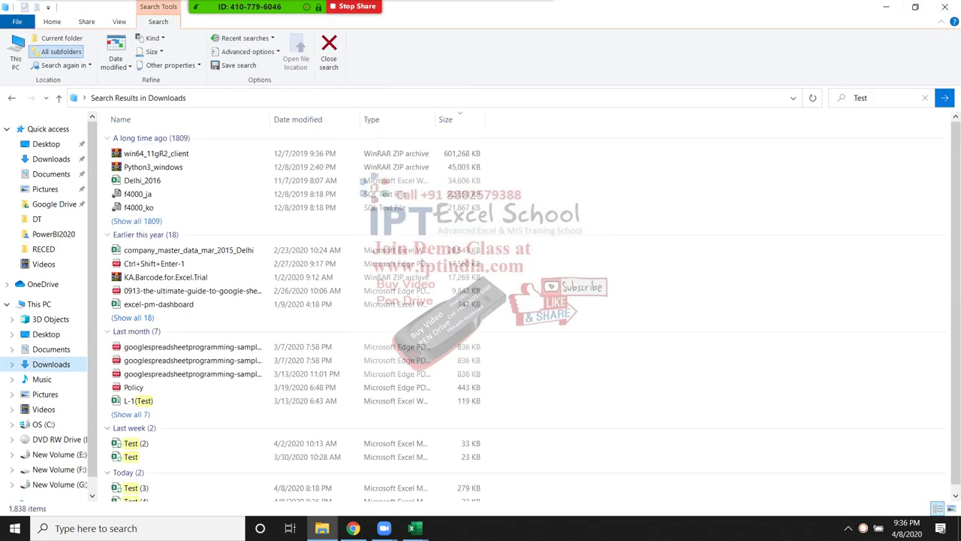
pyautogui.click(321, 527)
pyautogui.moveTo(412, 528)
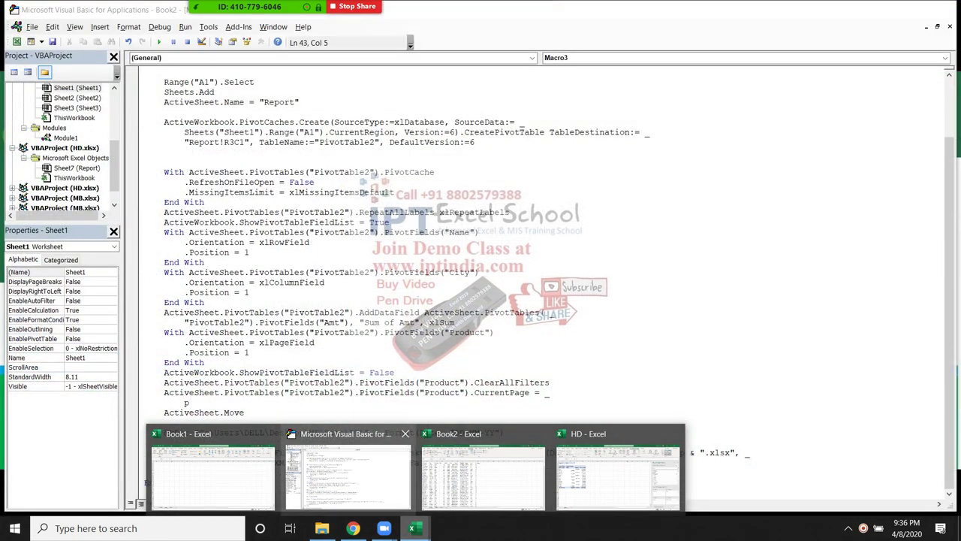
# - Highlight Macro3's PivotCaches.Create line in the editor, then return to Excel
pyautogui.click(348, 473)
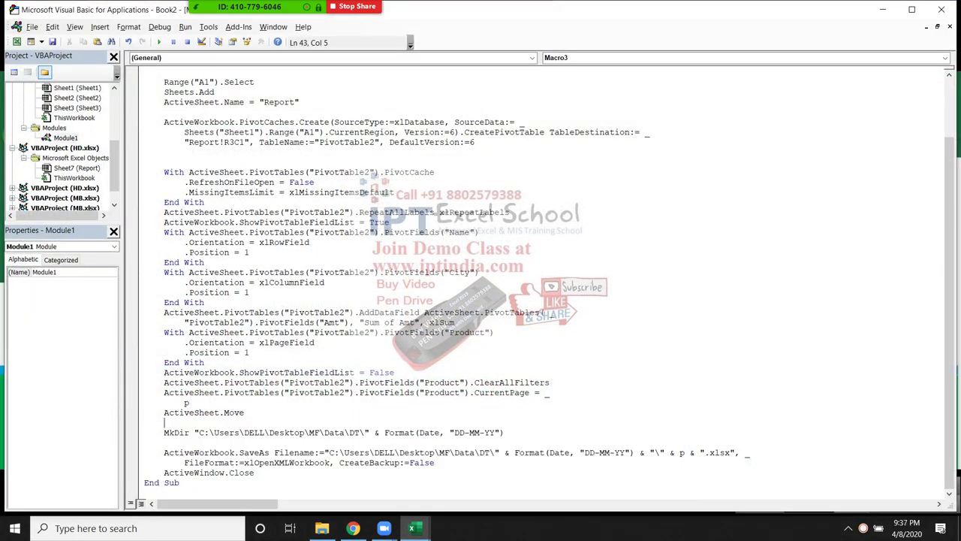
pyautogui.moveTo(164, 122); pyautogui.dragTo(174, 132)
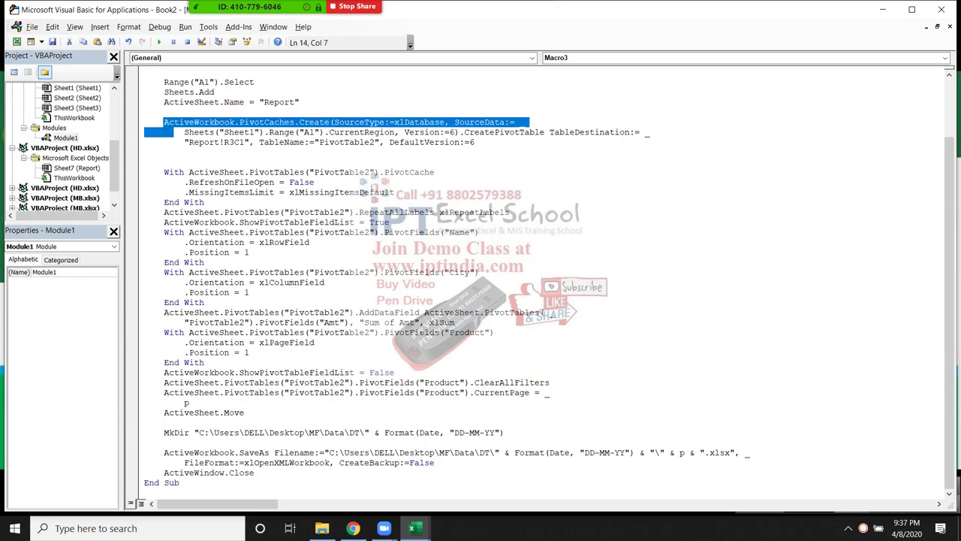
pyautogui.hotkey('alt', 'Tab')
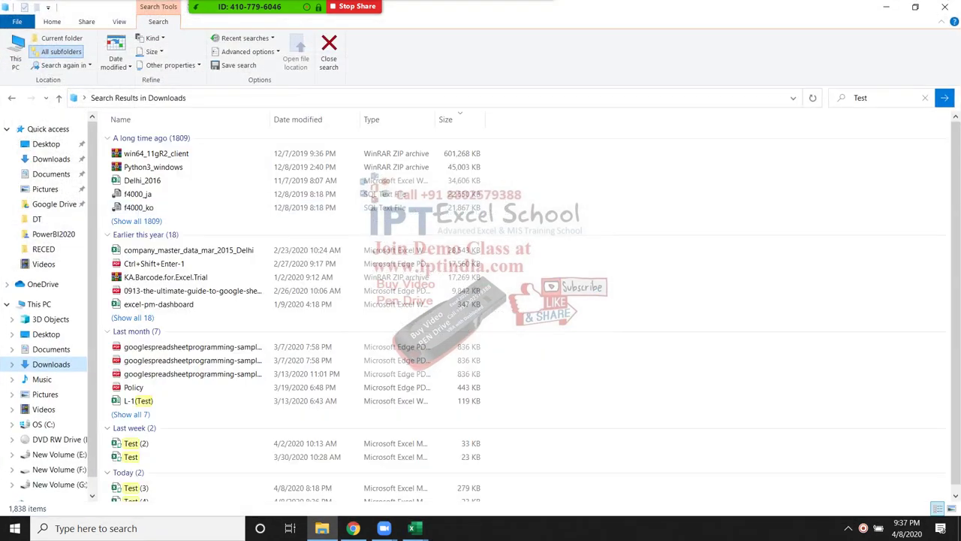
pyautogui.hotkey('alt', 'Tab')
pyautogui.press('Tab')
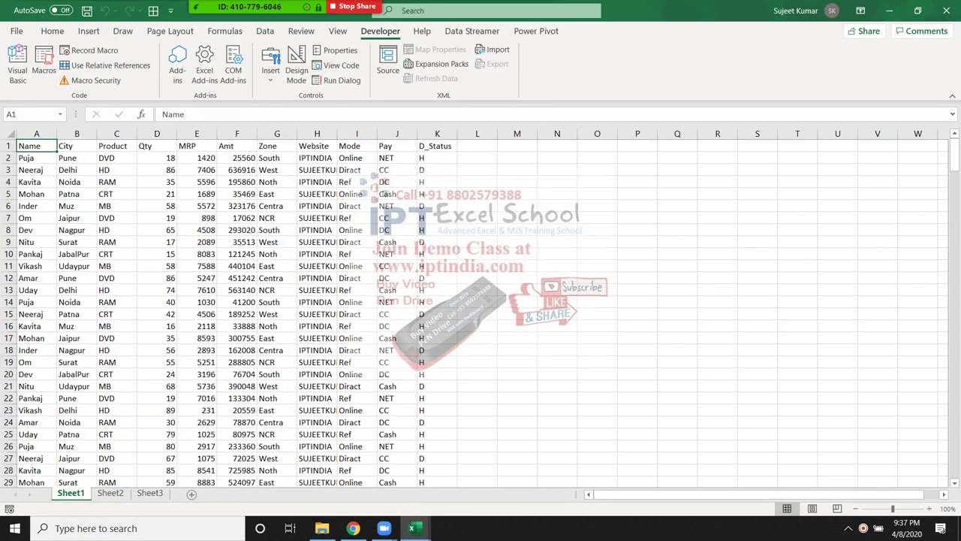
# - Start recording a new macro named Macro4
pyautogui.click(44, 64)
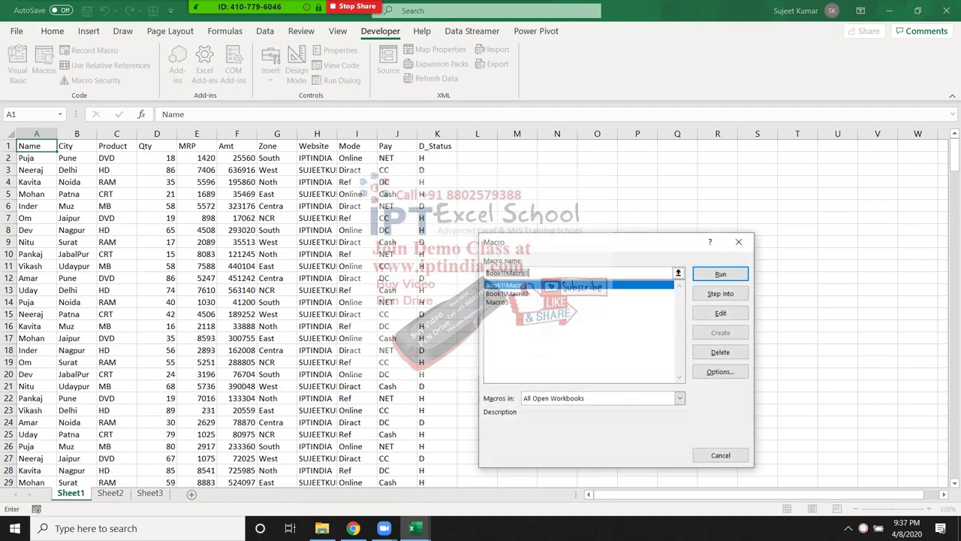
pyautogui.press('Escape')
pyautogui.click(94, 49)
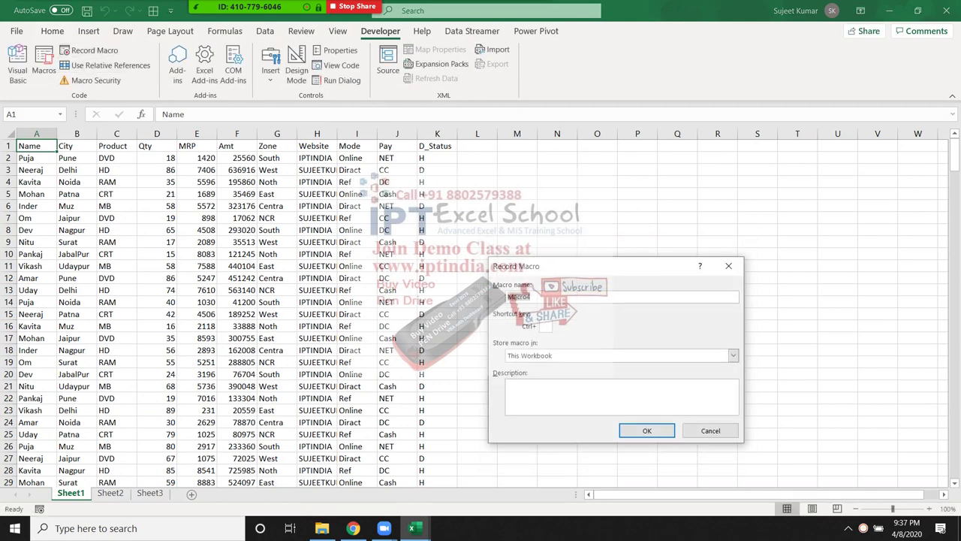
pyautogui.click(647, 430)
# - From cell A1, insert a PivotTable of the Sheet1 data on a new worksheet
pyautogui.click(197, 302)
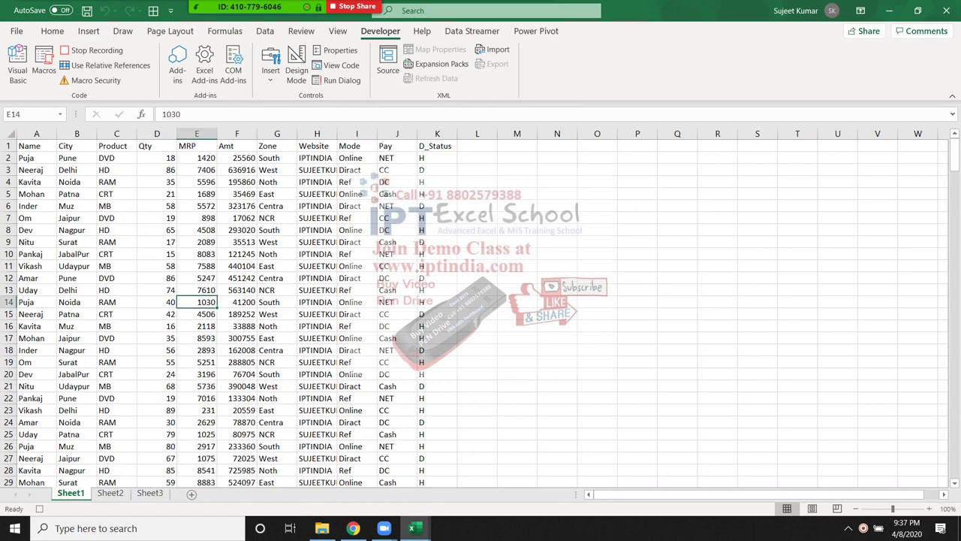
pyautogui.click(36, 146)
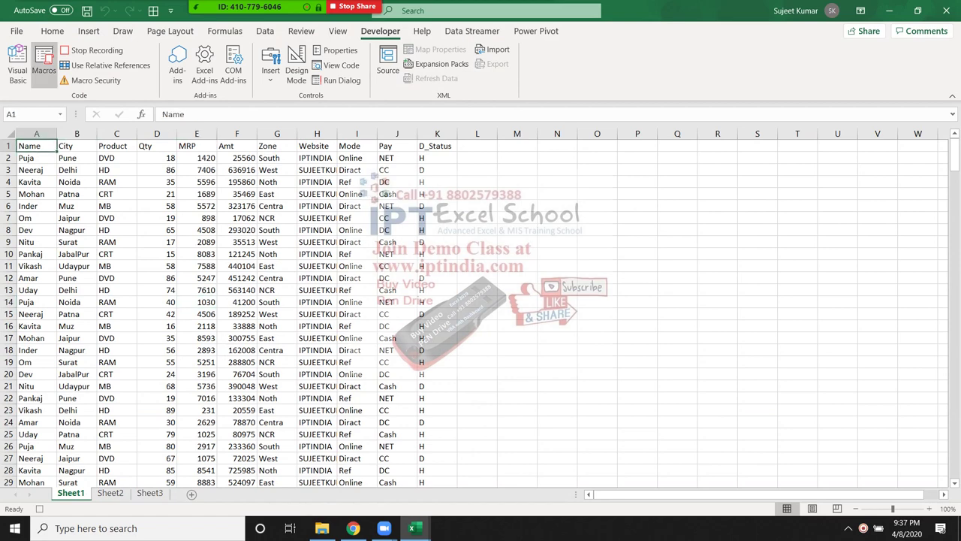
pyautogui.click(89, 31)
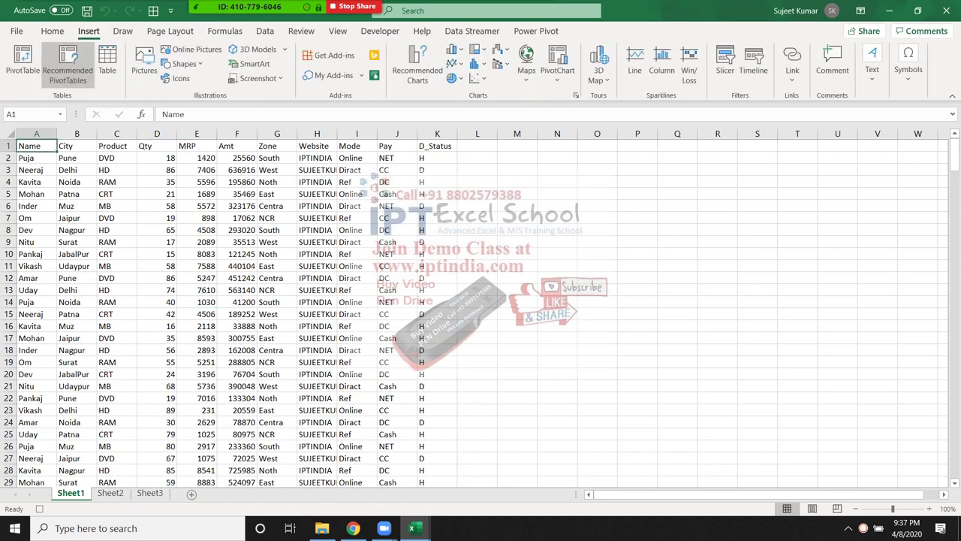
pyautogui.click(20, 62)
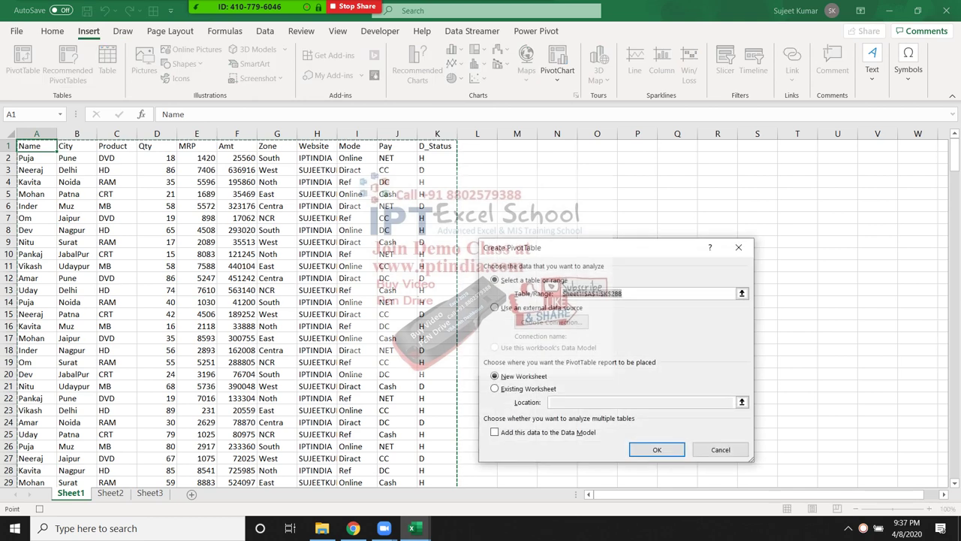
pyautogui.press('Return')
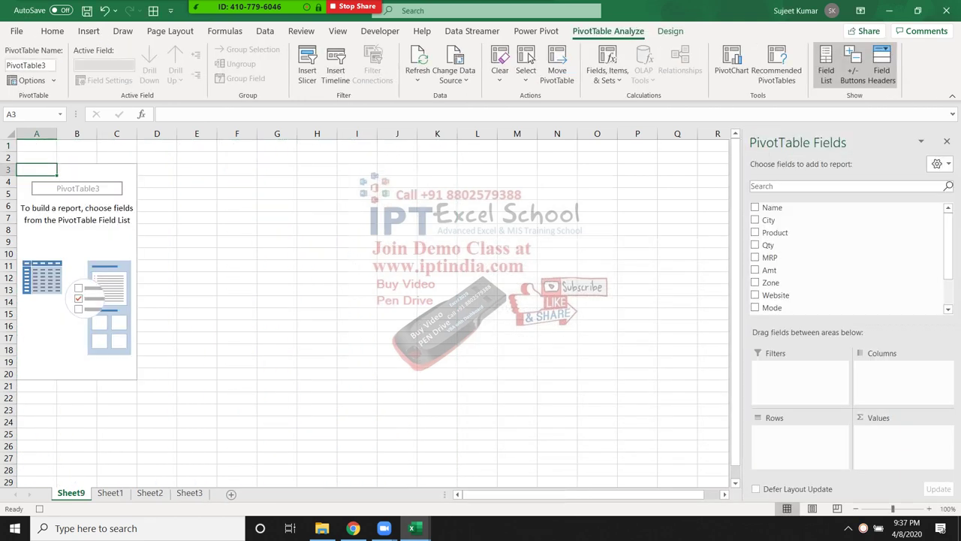
pyautogui.hotkey('alt', 'Tab')
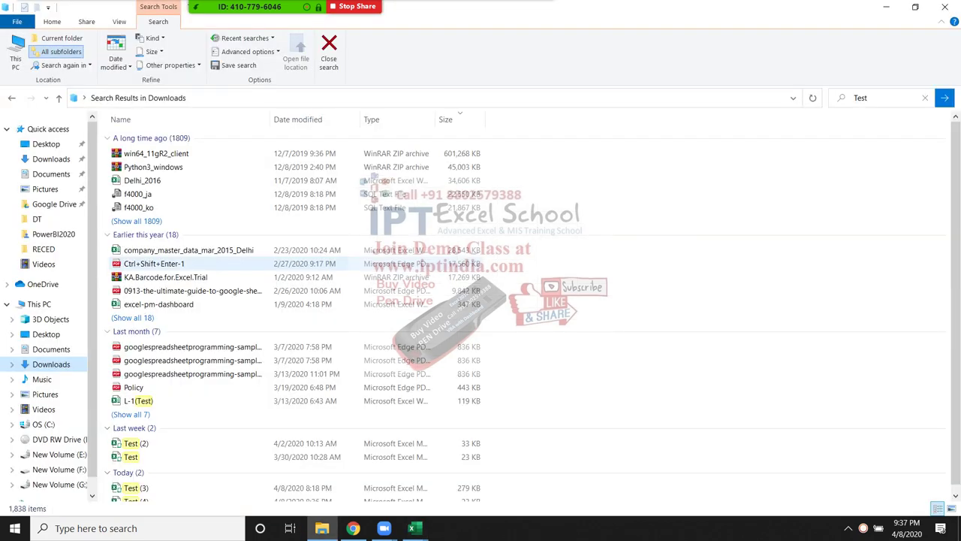
pyautogui.hotkey('alt', 'Tab')
pyautogui.hotkey('alt', 'Tab')
# - Review Macro4's PivotCaches.Create call, marking its Sheet1 source and Sheet9 destination
pyautogui.scroll(5, 541, 283)
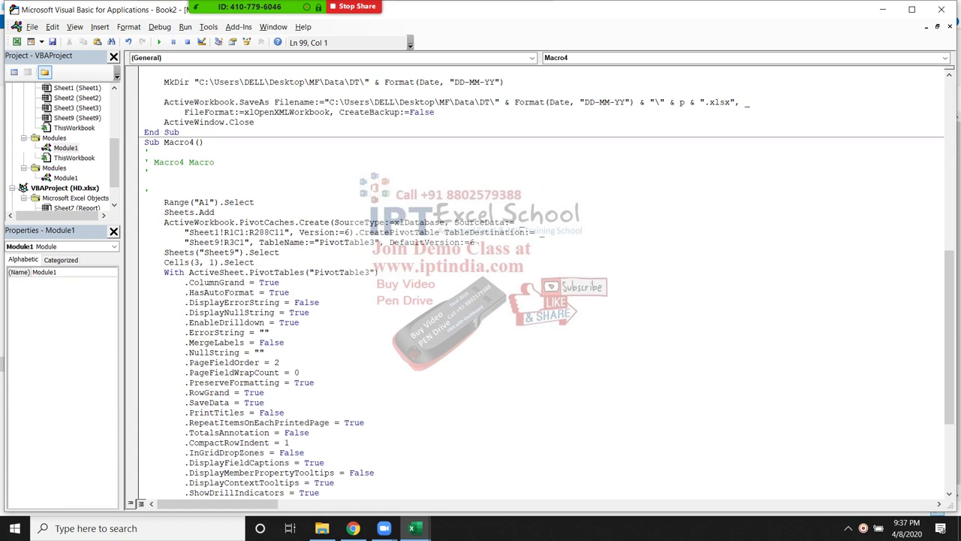
pyautogui.doubleClick(199, 222)
pyautogui.click(327, 222)
pyautogui.moveTo(184, 232); pyautogui.dragTo(228, 232)
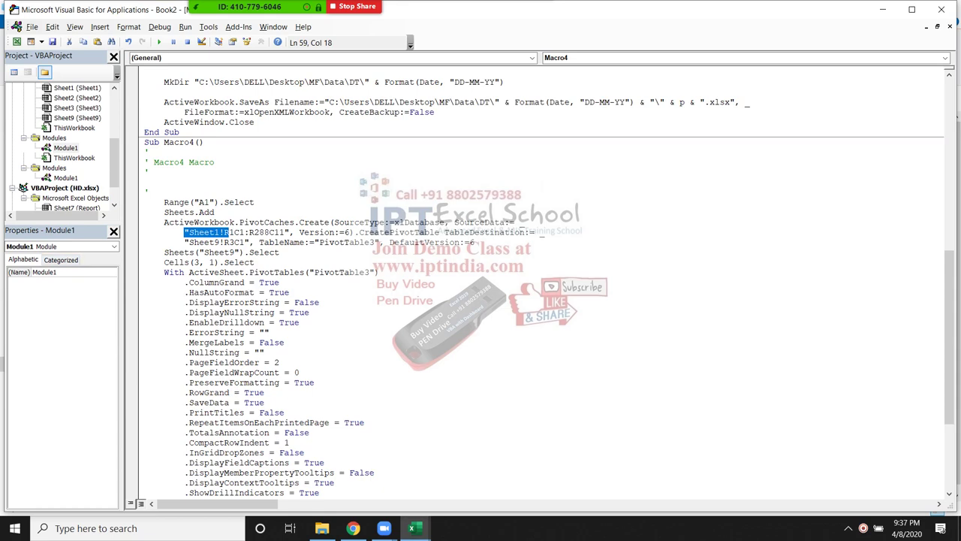
pyautogui.moveTo(188, 242); pyautogui.dragTo(208, 241)
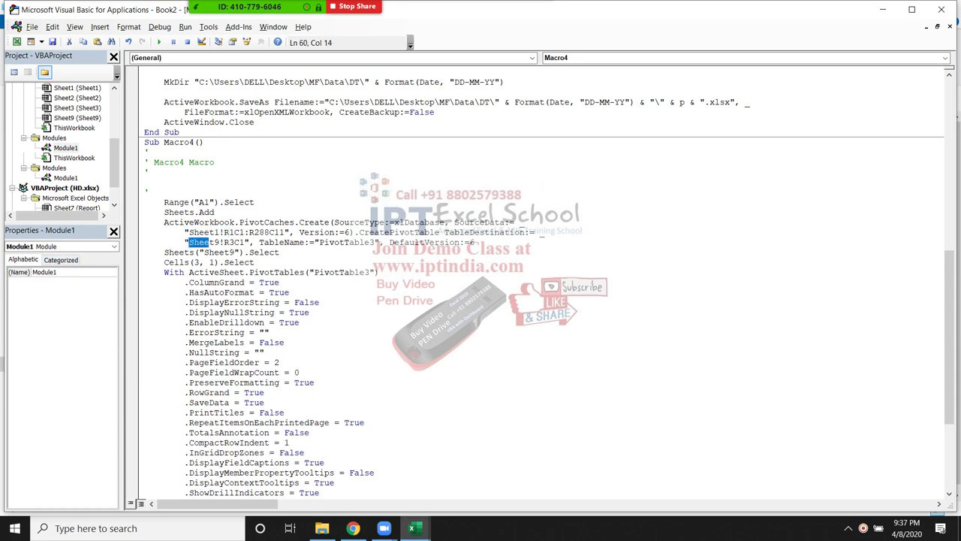
pyautogui.click(165, 272)
pyautogui.scroll(-4, 164, 272)
pyautogui.scroll(-1, 164, 272)
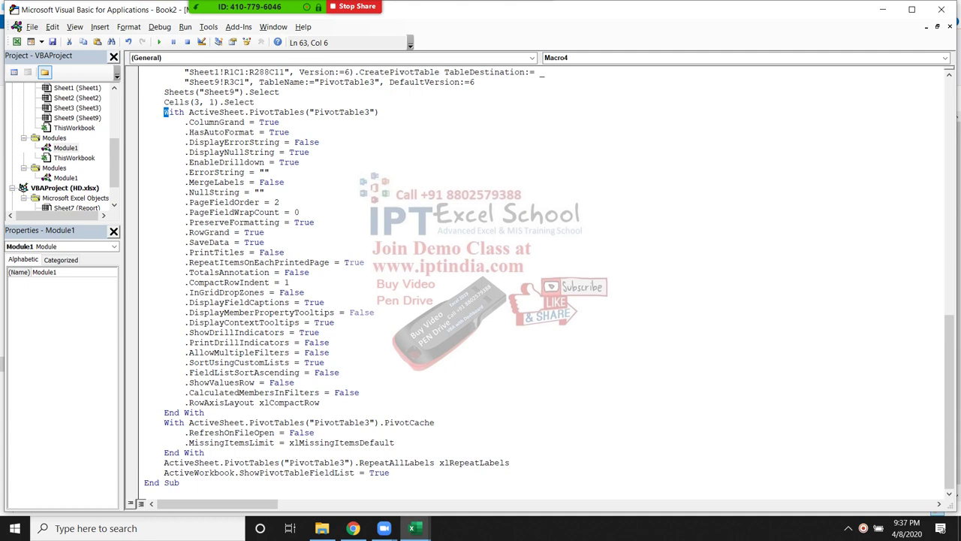
# - Delete the recorded pivot settings and trailing Cells(3, 1).Select line, then select Sheet9
pyautogui.keyDown('shift'); pyautogui.click(389, 472); pyautogui.keyUp('shift')
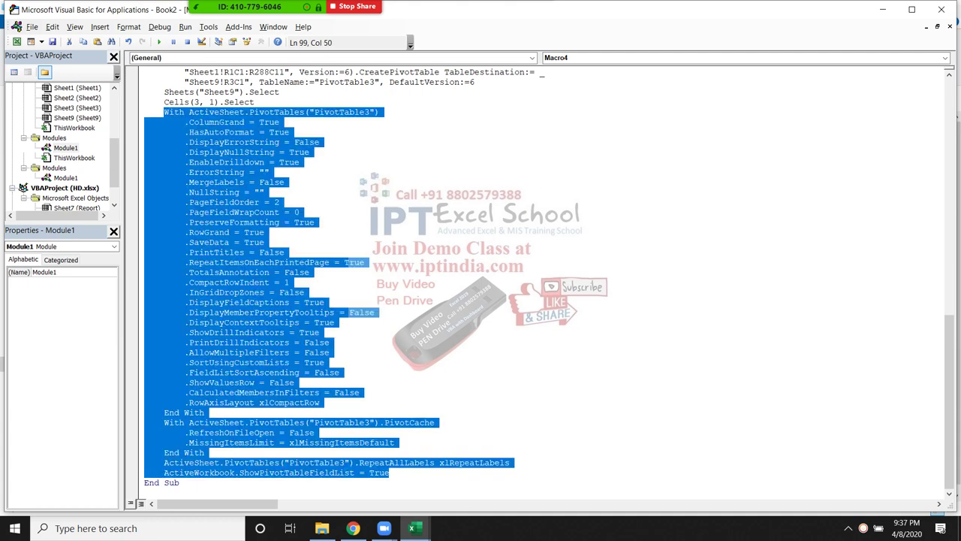
pyautogui.press('Delete')
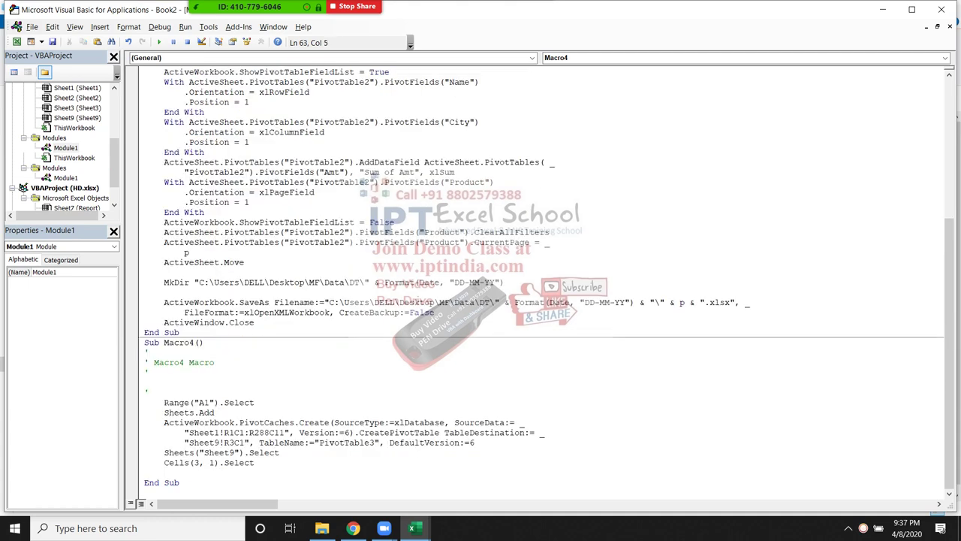
pyautogui.hotkey('shift', 'Up')
pyautogui.hotkey('ctrl', 'shift', 'Right')
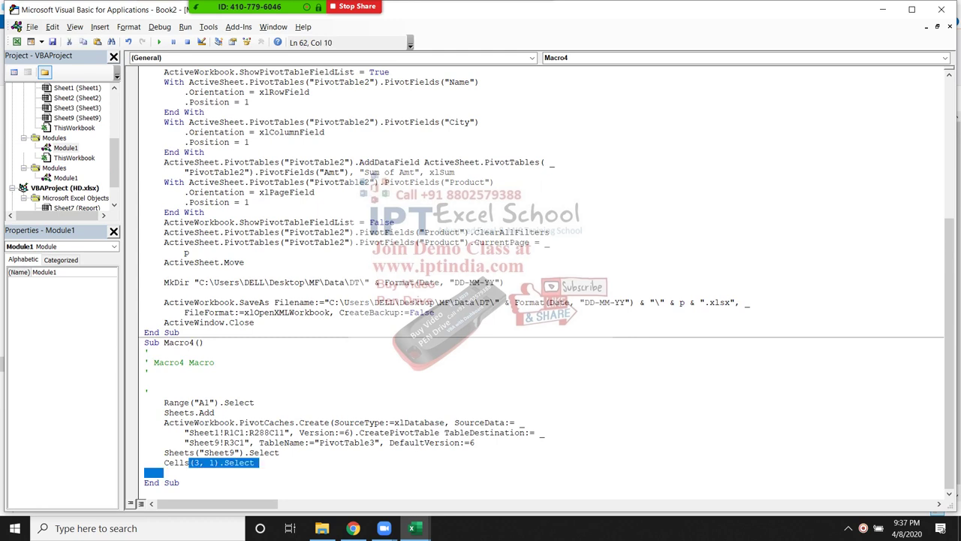
pyautogui.click(204, 462)
pyautogui.moveTo(254, 463); pyautogui.dragTo(164, 462)
pyautogui.press('Delete')
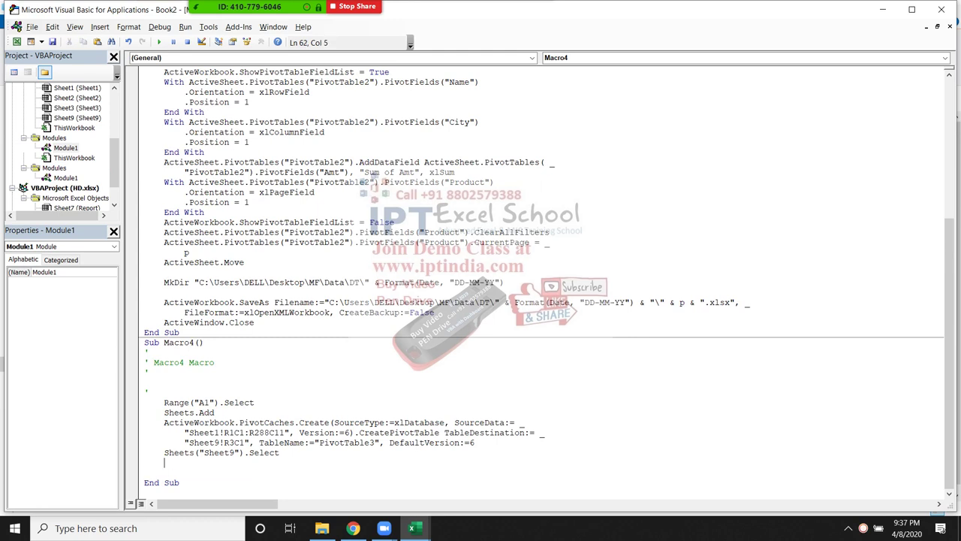
pyautogui.doubleClick(203, 442)
pyautogui.scroll(3, 547, 282)
pyautogui.scroll(1, 547, 282)
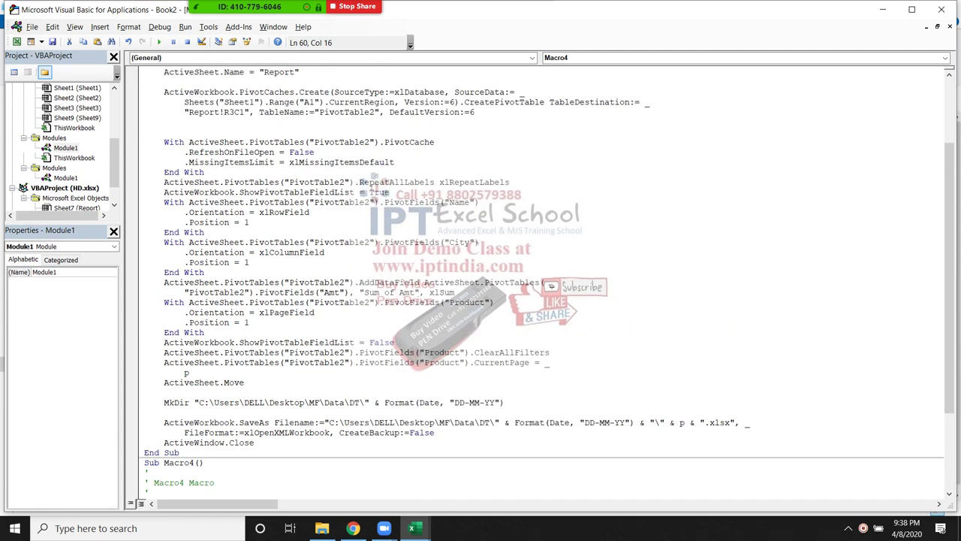
pyautogui.scroll(1, 546, 282)
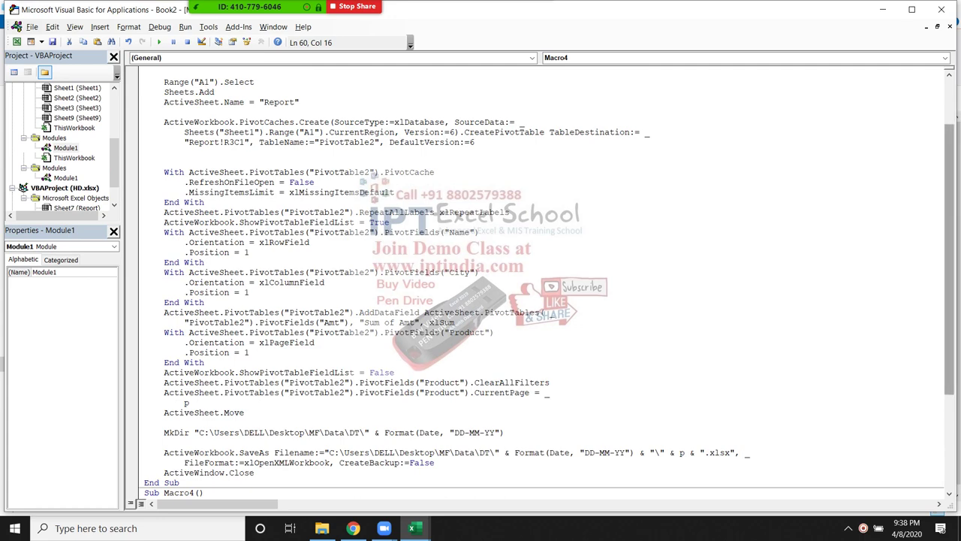
pyautogui.scroll(2, 547, 282)
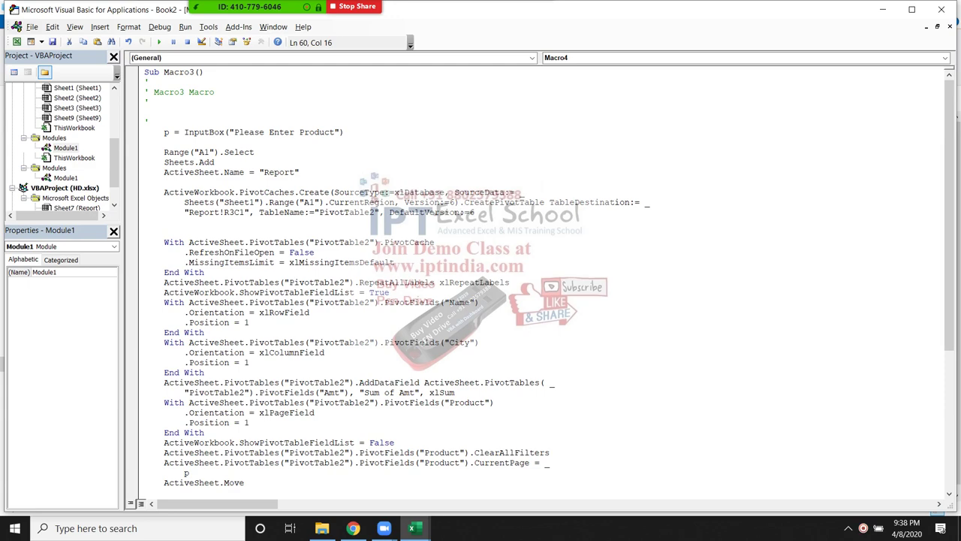
pyautogui.scroll(-5, 540, 278)
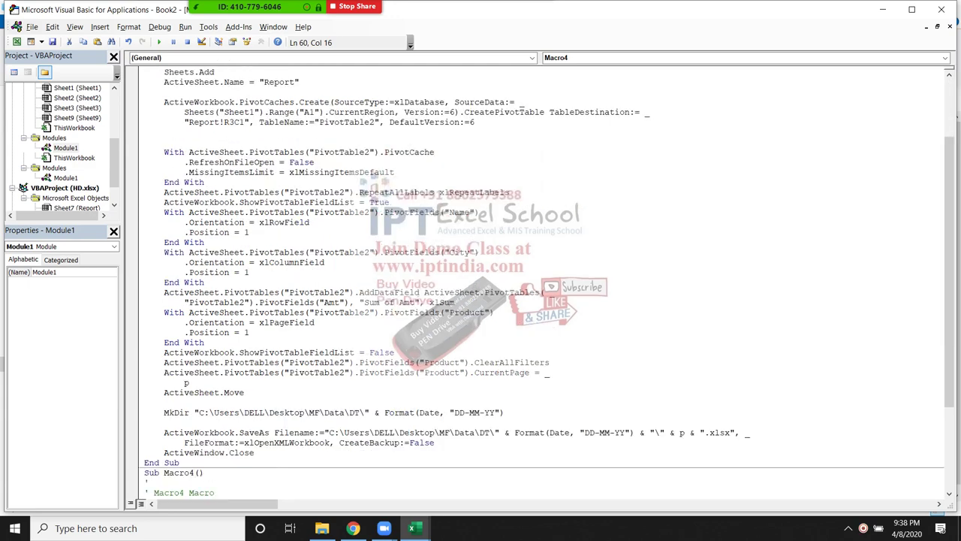
pyautogui.scroll(-2, 541, 277)
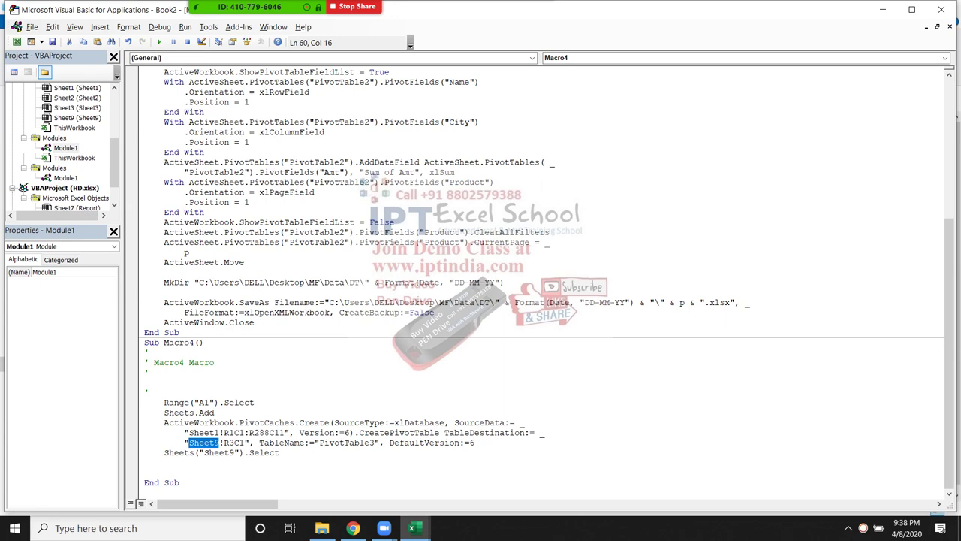
pyautogui.doubleClick(233, 433)
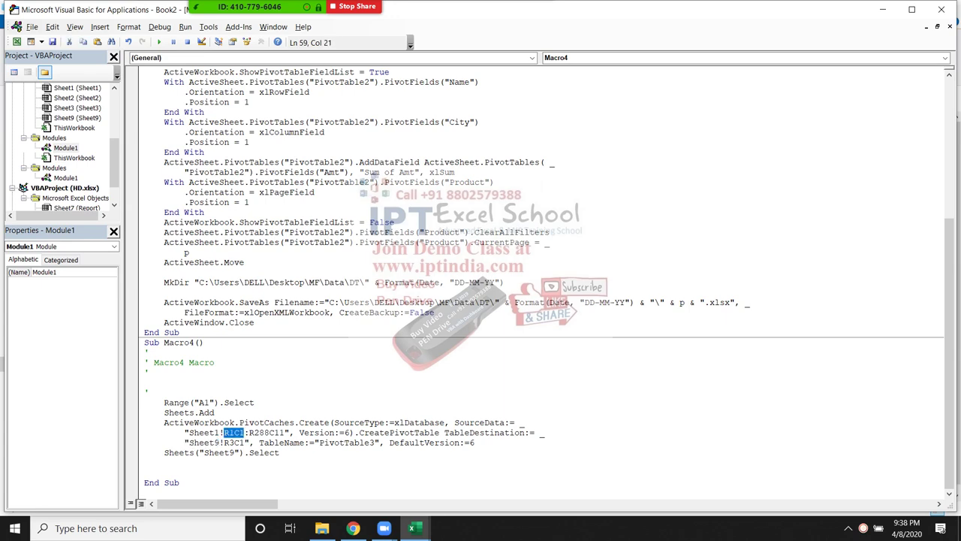
pyautogui.scroll(2, 541, 278)
pyautogui.scroll(2, 540, 278)
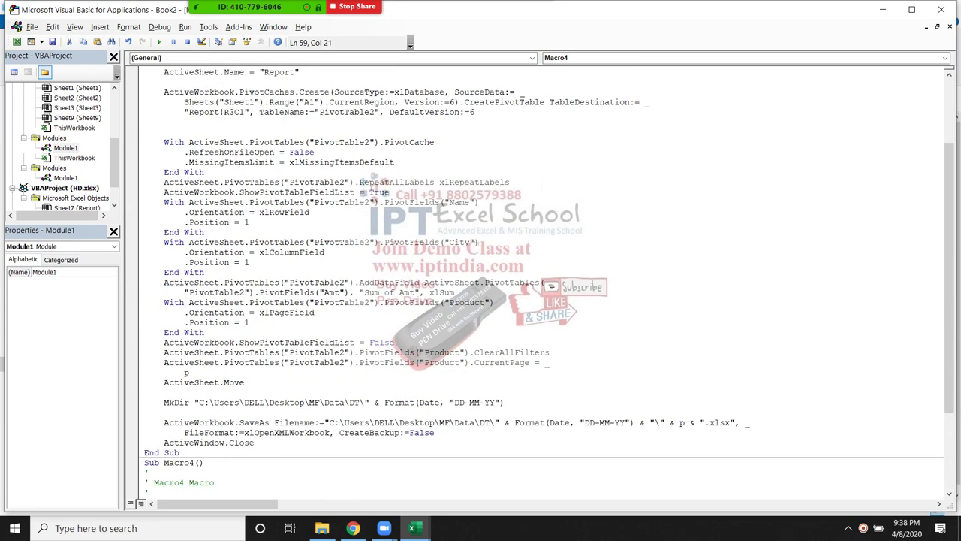
pyautogui.scroll(-2, 541, 281)
pyautogui.scroll(2, 541, 282)
pyautogui.scroll(1, 541, 282)
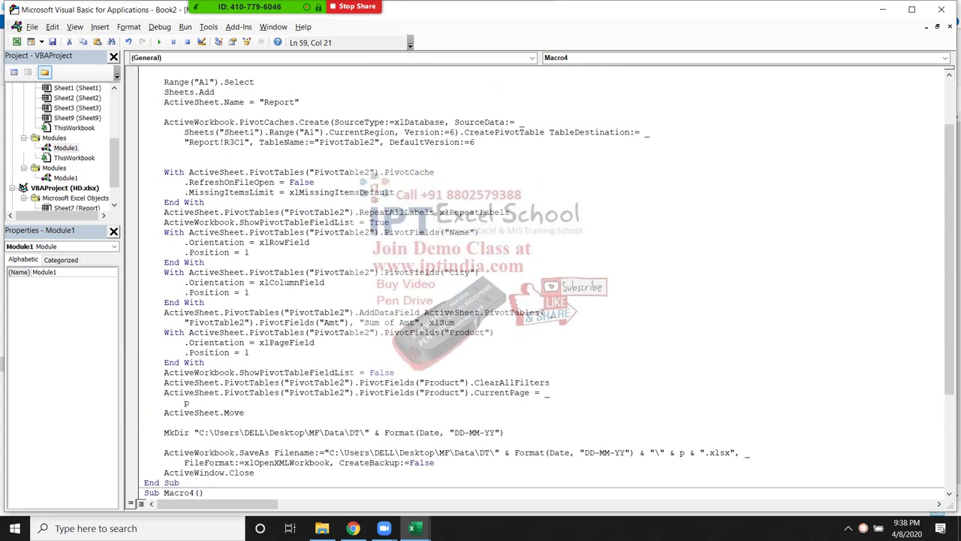
# - Go over the Name, City, Amt and Product field lines, select the With block, then minimize the editor
pyautogui.click(476, 232)
pyautogui.click(477, 272)
pyautogui.click(294, 282)
pyautogui.click(328, 322)
pyautogui.click(371, 322)
pyautogui.click(446, 332)
pyautogui.click(268, 342)
pyautogui.moveTo(204, 362)
pyautogui.mouseDown()
pyautogui.moveTo(174, 193)
pyautogui.moveTo(160, 172)
pyautogui.mouseUp()
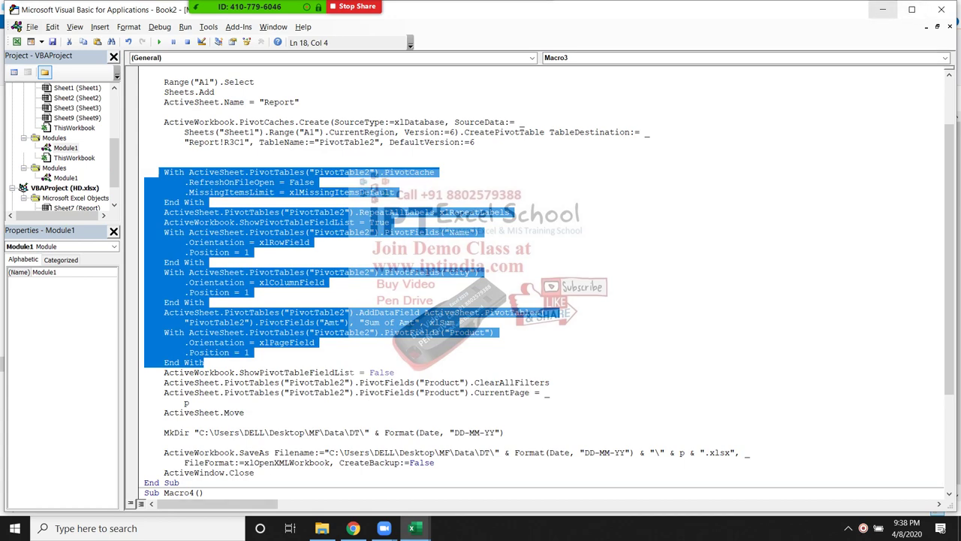
pyautogui.click(882, 9)
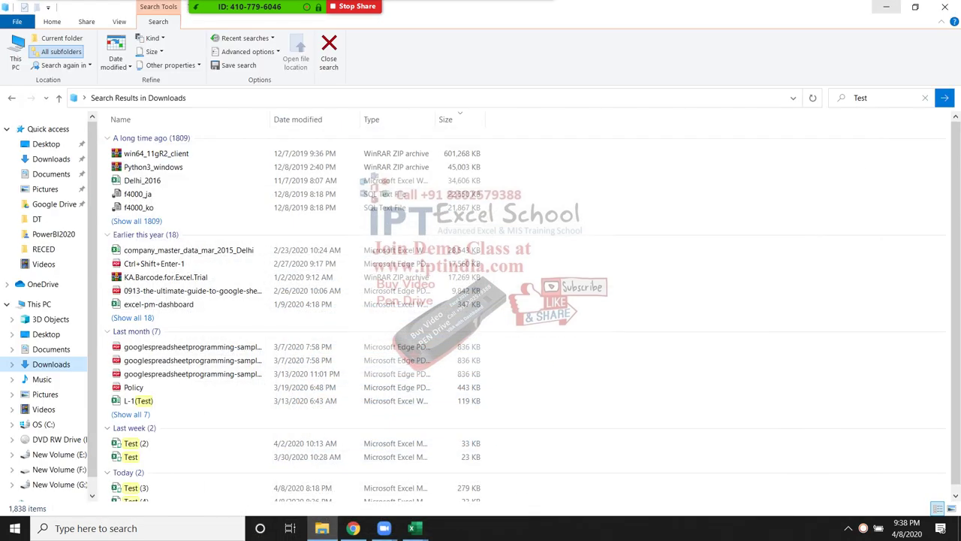
# - Minimize Explorer, click cells E6 and G7 on Sheet9, then switch back to the Visual Basic editor
pyautogui.click(886, 7)
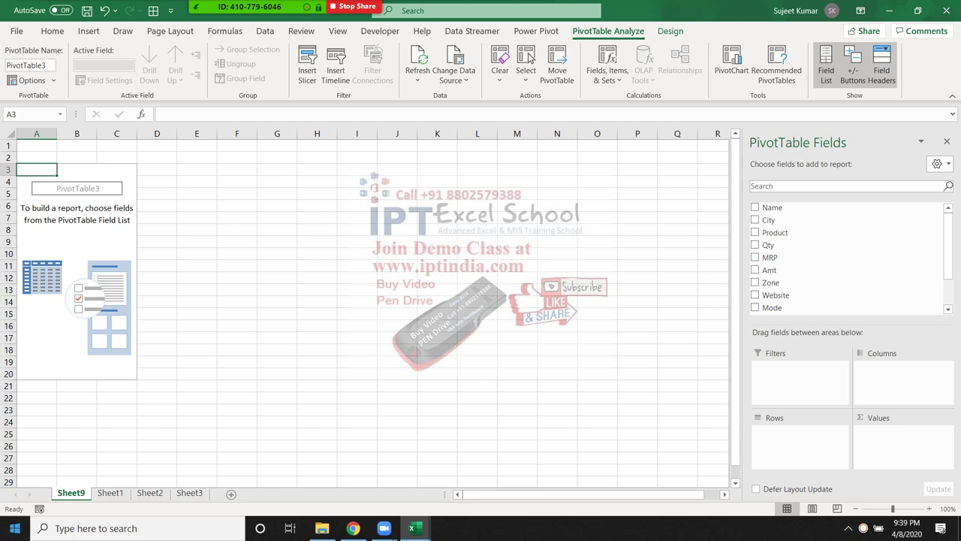
pyautogui.hotkey('alt', 'space')
pyautogui.click(197, 206)
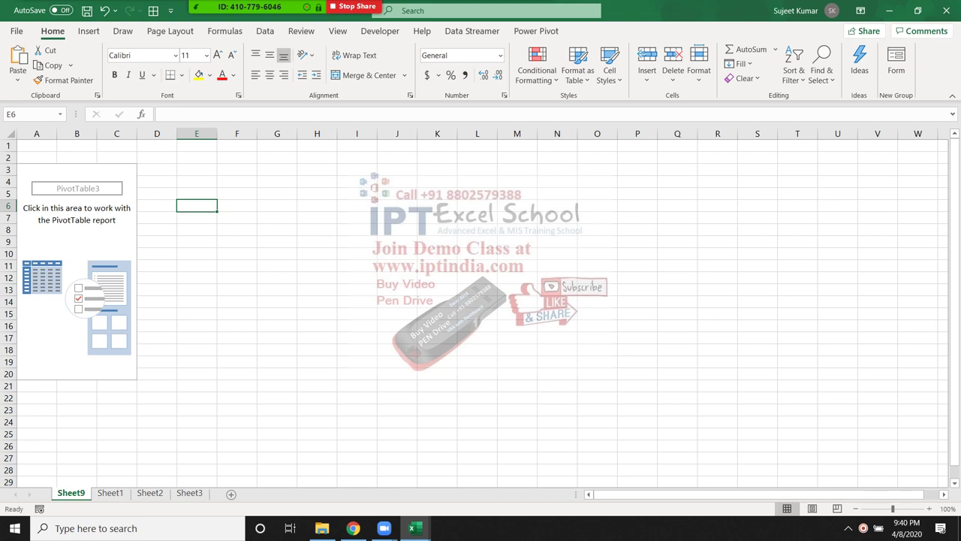
pyautogui.click(277, 217)
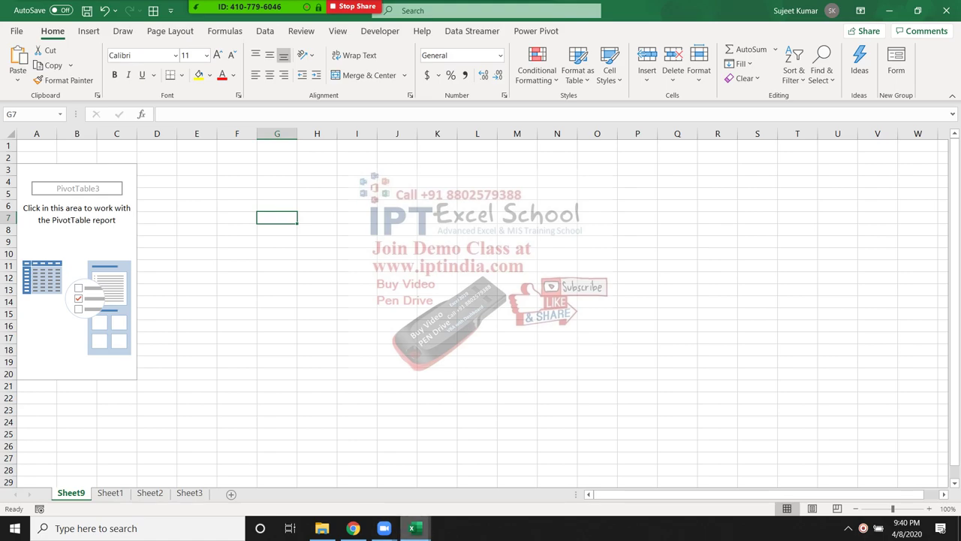
pyautogui.click(412, 528)
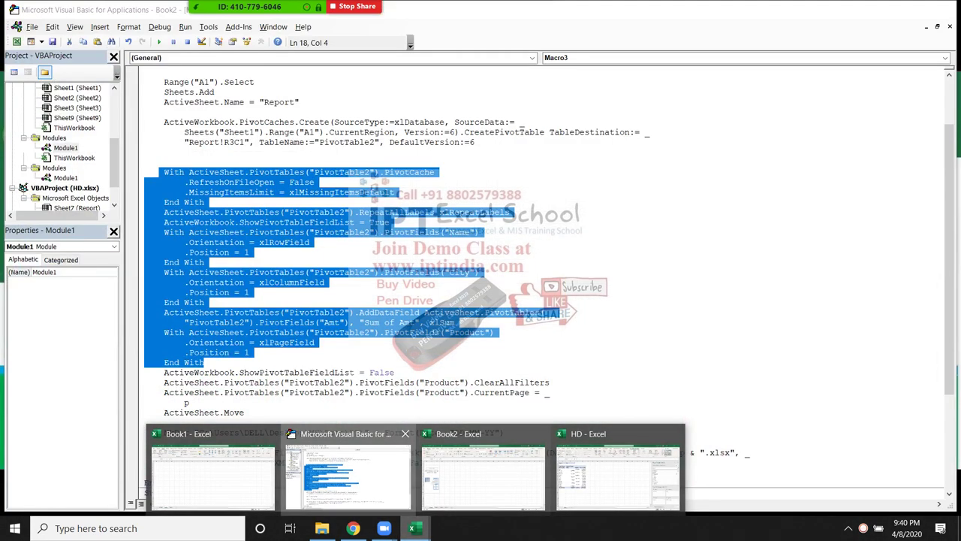
# - Back in the VBA editor, insert a new line after ActiveSheet.Name = "Report" in Macro3
pyautogui.click(348, 473)
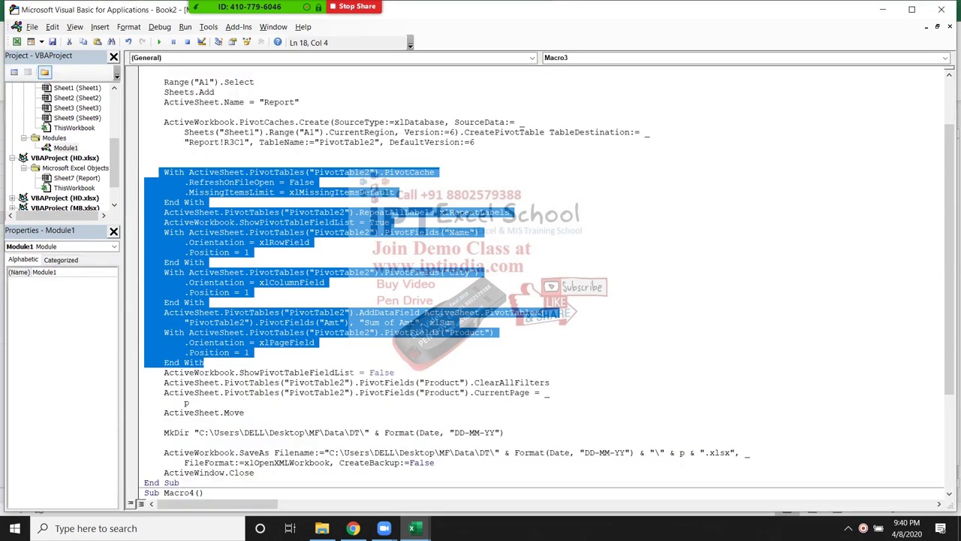
pyautogui.click(205, 301)
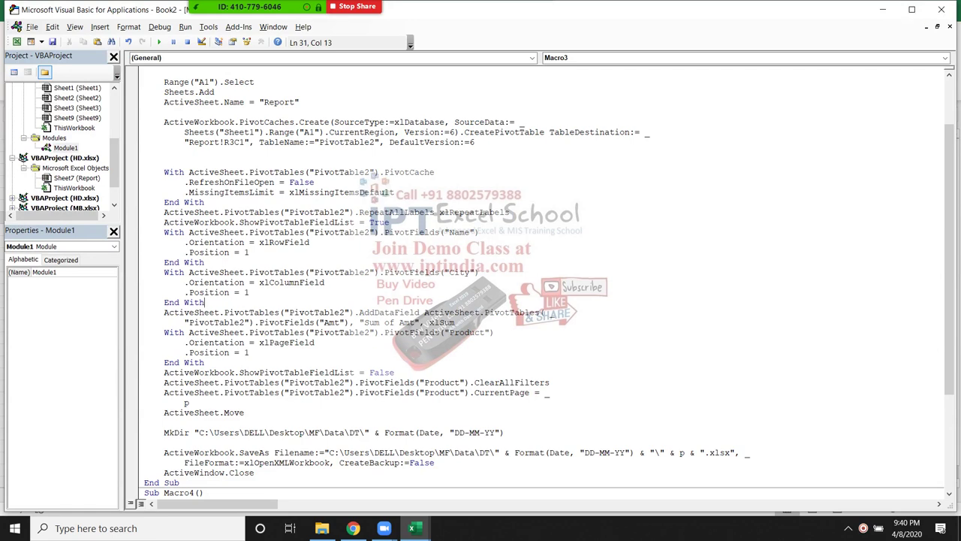
pyautogui.click(164, 111)
pyautogui.press('Return')
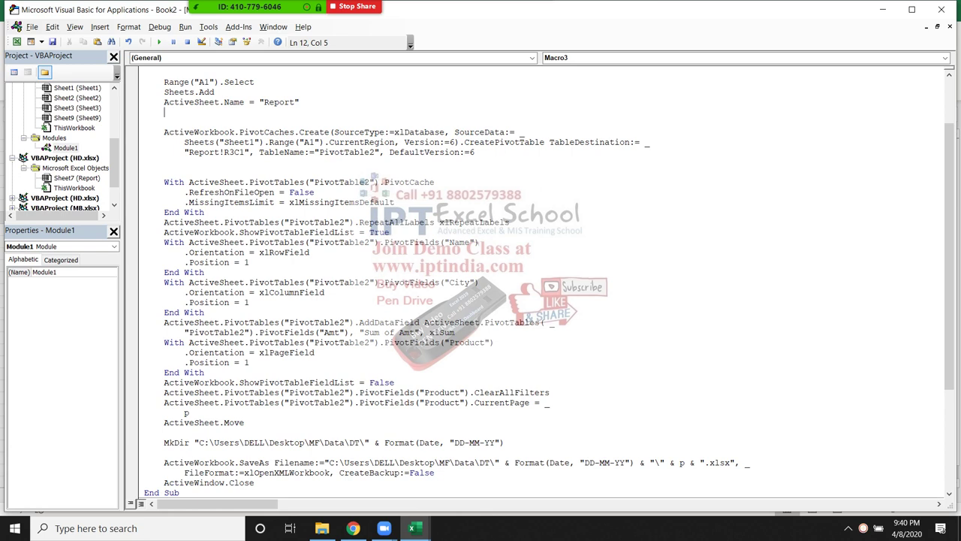
# - Type range("A1").v on the new line, then erase it to leave the line empty
pyautogui.write('range(')
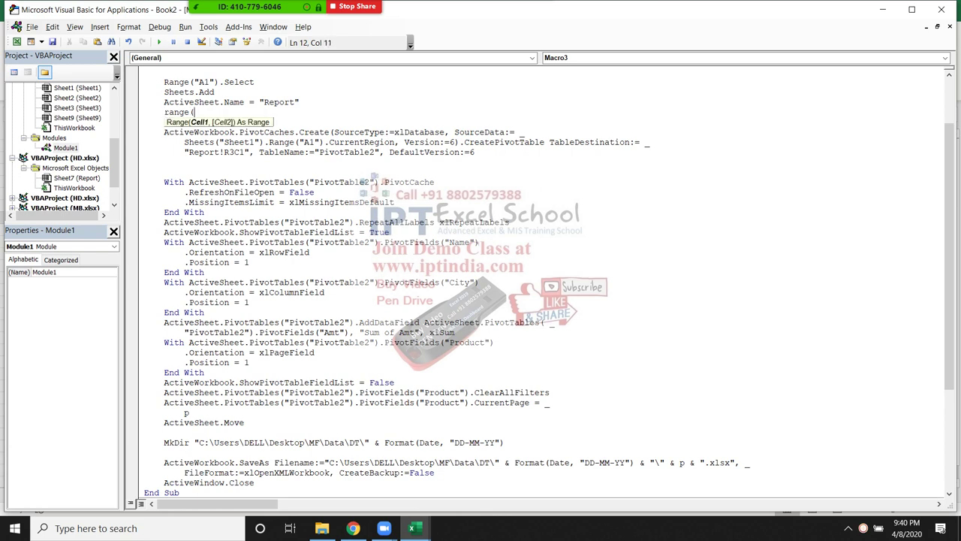
pyautogui.write('"A1')
pyautogui.write('").')
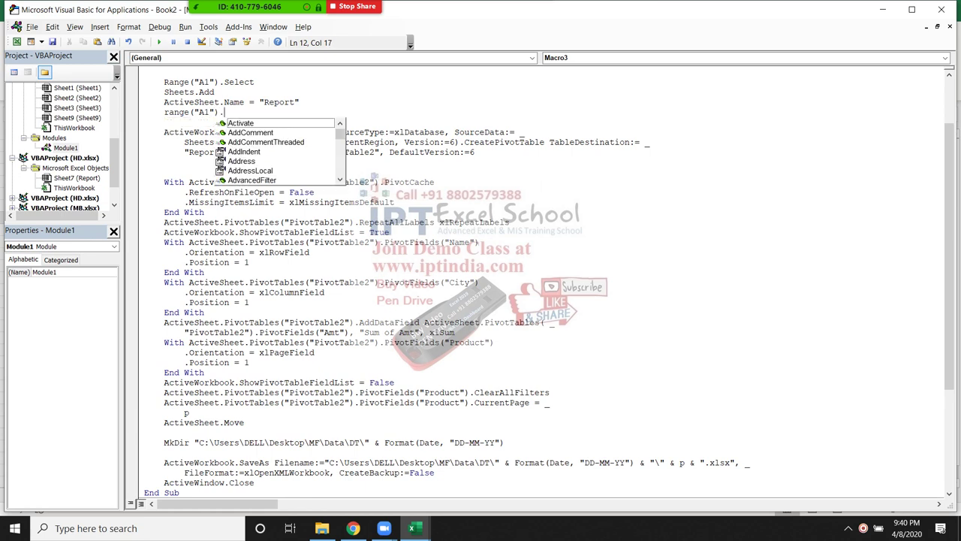
pyautogui.write('v')
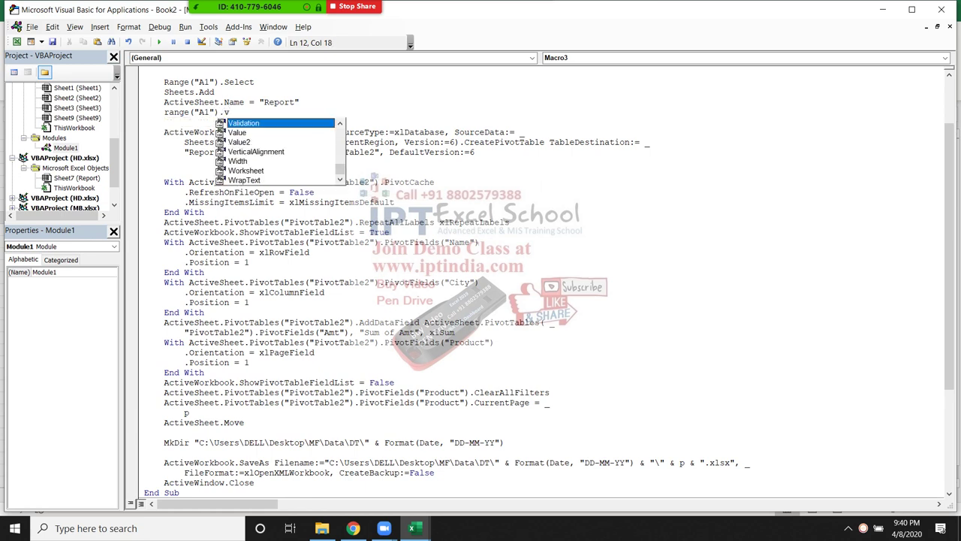
pyautogui.press('Down')
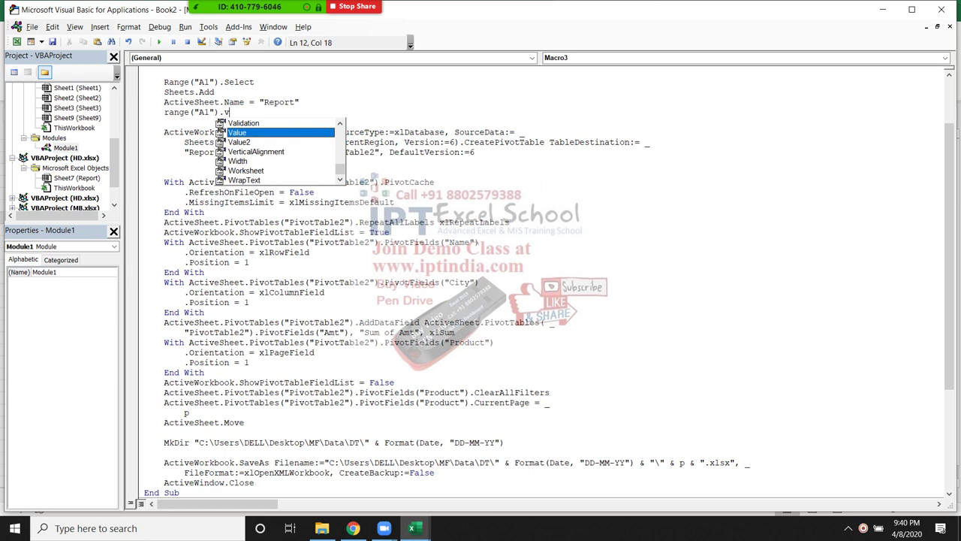
pyautogui.press('BackSpace')
pyautogui.write('c')
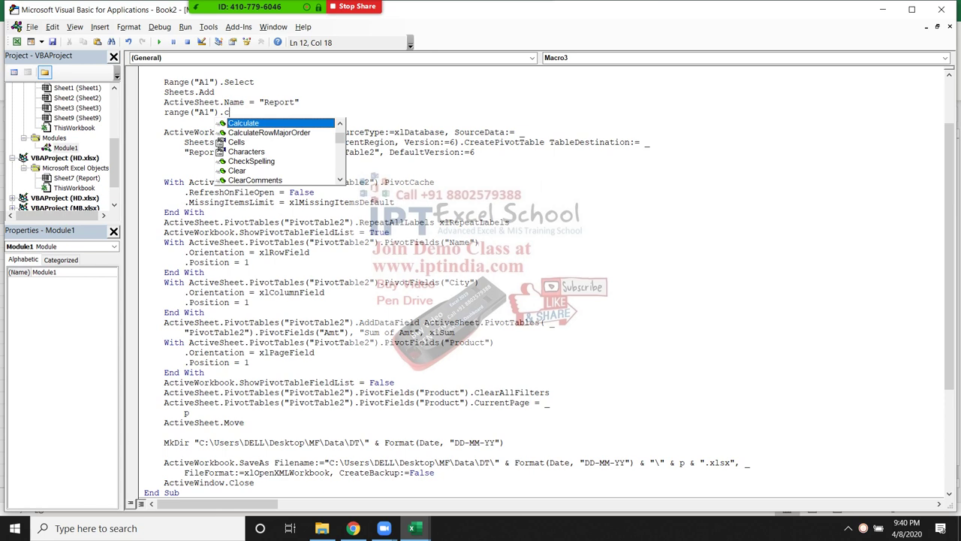
pyautogui.press('BackSpace')
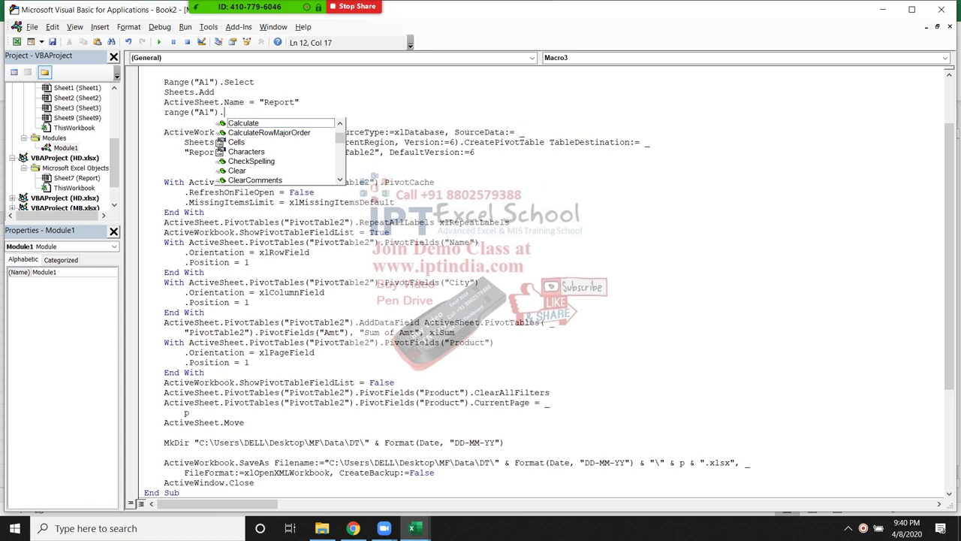
pyautogui.press('BackSpace')
pyautogui.press('BackSpace')
pyautogui.press('BackSpace')
pyautogui.press('BackSpace')
pyautogui.press('BackSpace')
pyautogui.press('BackSpace')
pyautogui.press('BackSpace')
pyautogui.press('BackSpace')
pyautogui.press('BackSpace')
pyautogui.press('BackSpace')
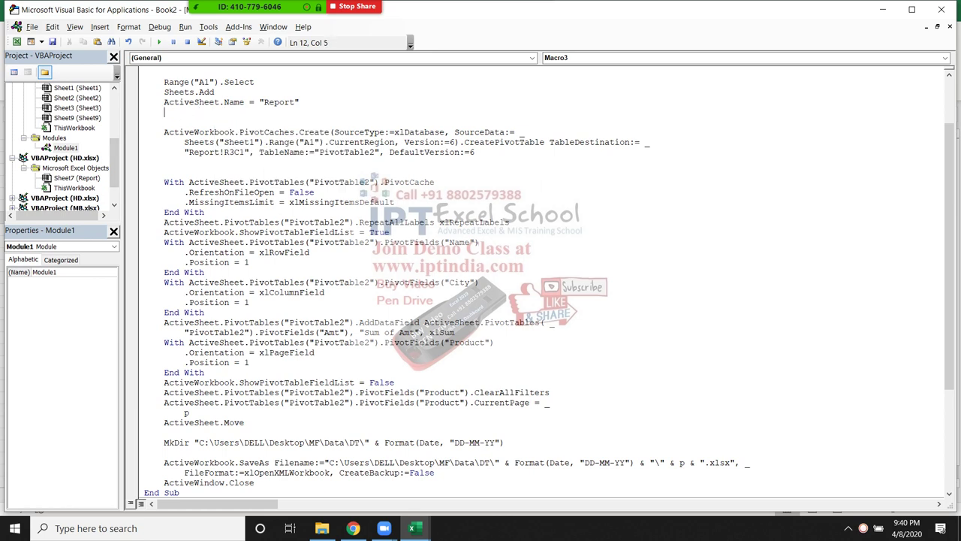
pyautogui.click(164, 121)
pyautogui.doubleClick(259, 132)
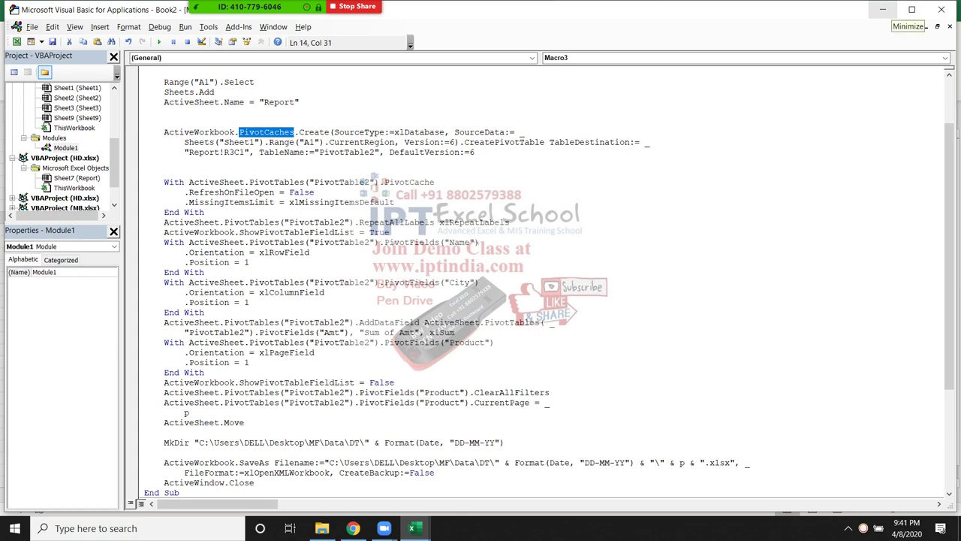
pyautogui.click(883, 9)
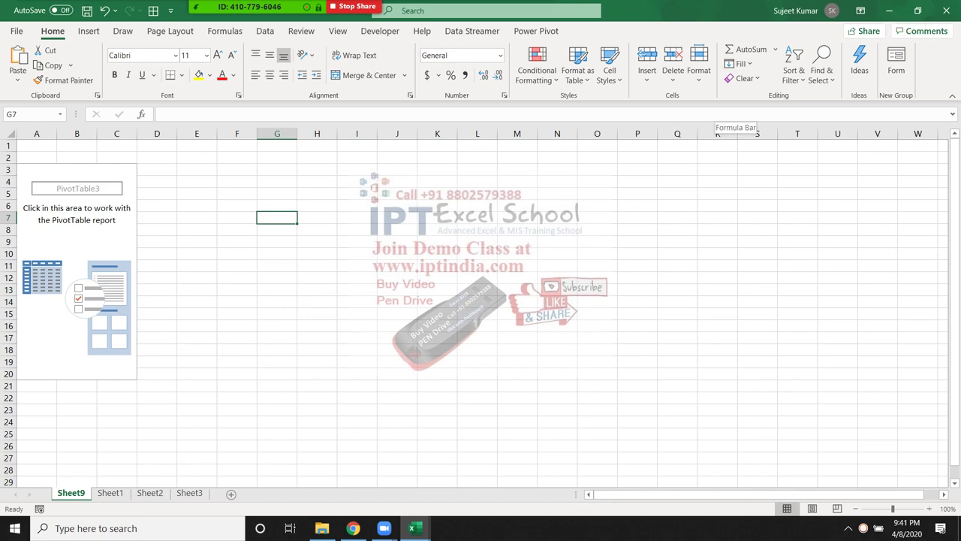
pyautogui.click(412, 528)
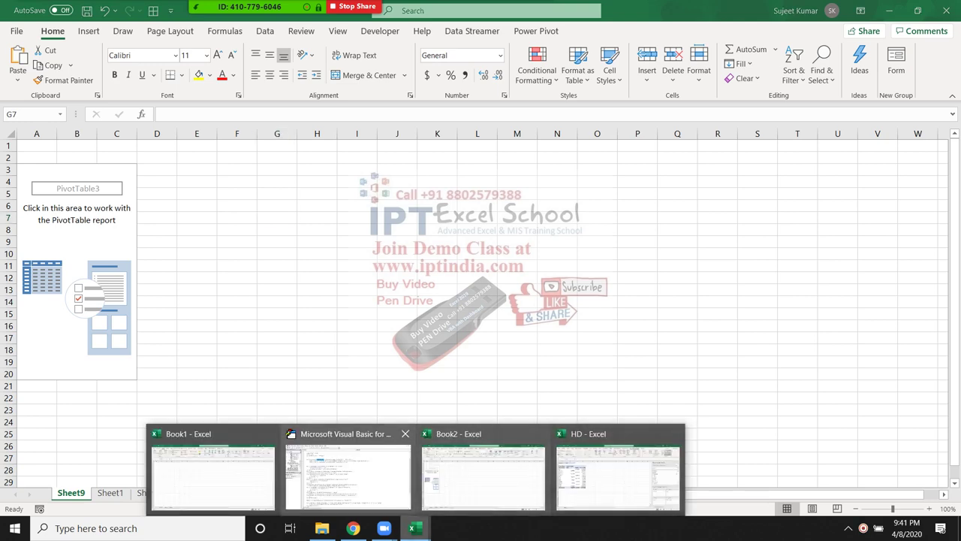
pyautogui.click(348, 466)
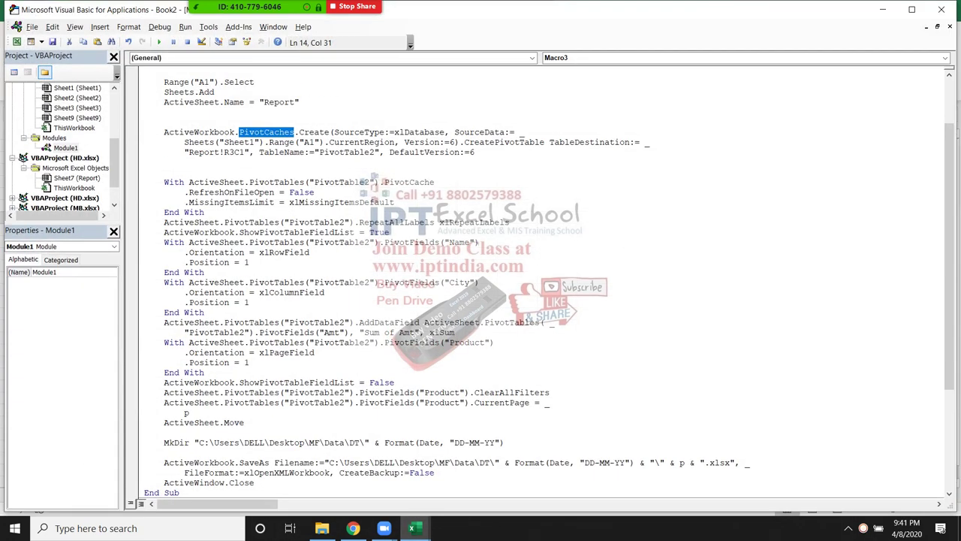
# - Highlight Macro3's pivot-building code and the InputBox-to-MkDir block, then minimize the VBA editor
pyautogui.scroll(-3, 546, 283)
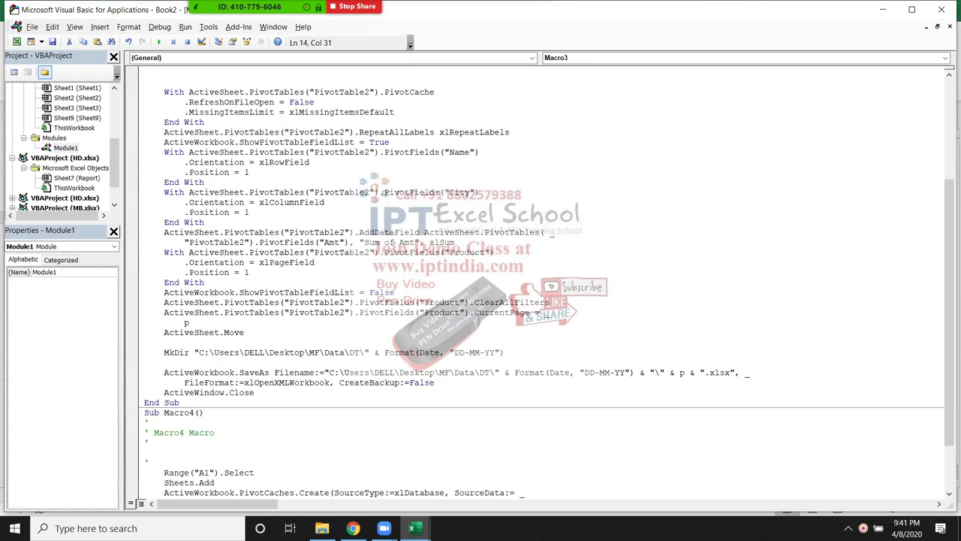
pyautogui.scroll(1, 547, 289)
pyautogui.scroll(3, 547, 288)
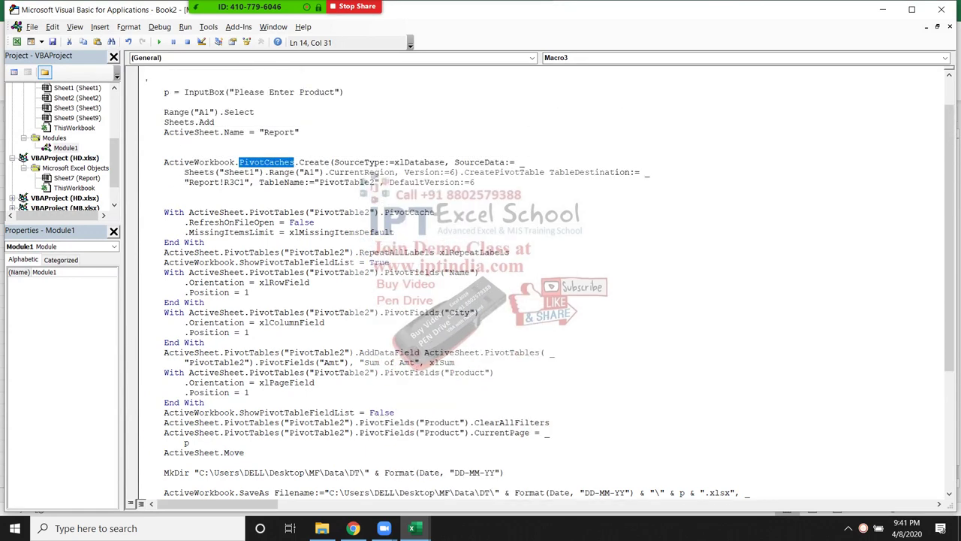
pyautogui.moveTo(144, 162); pyautogui.dragTo(188, 443)
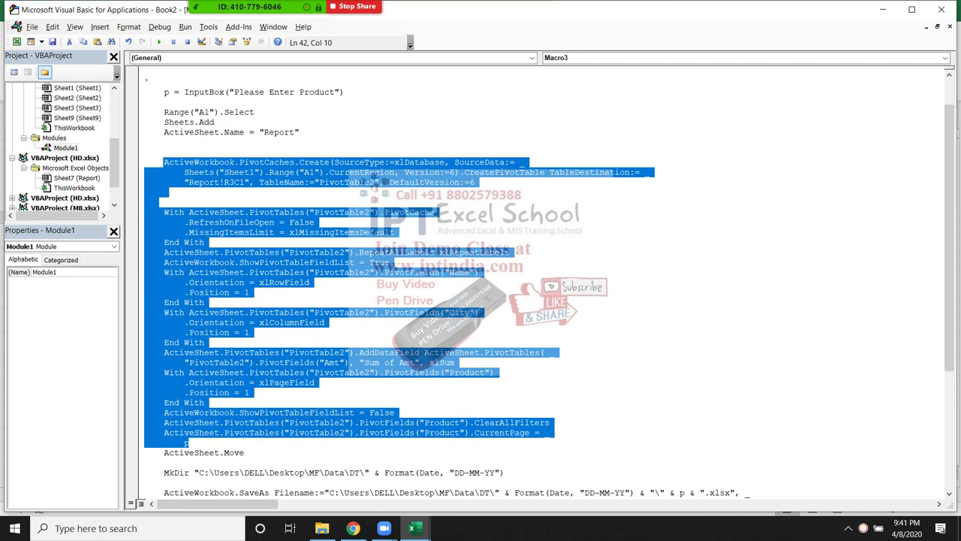
pyautogui.click(250, 212)
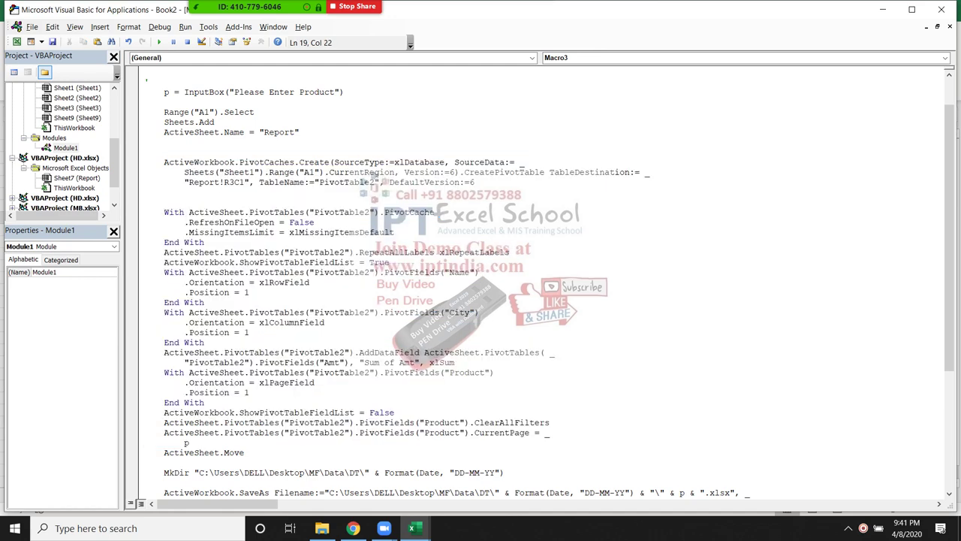
pyautogui.moveTo(161, 92); pyautogui.dragTo(279, 472)
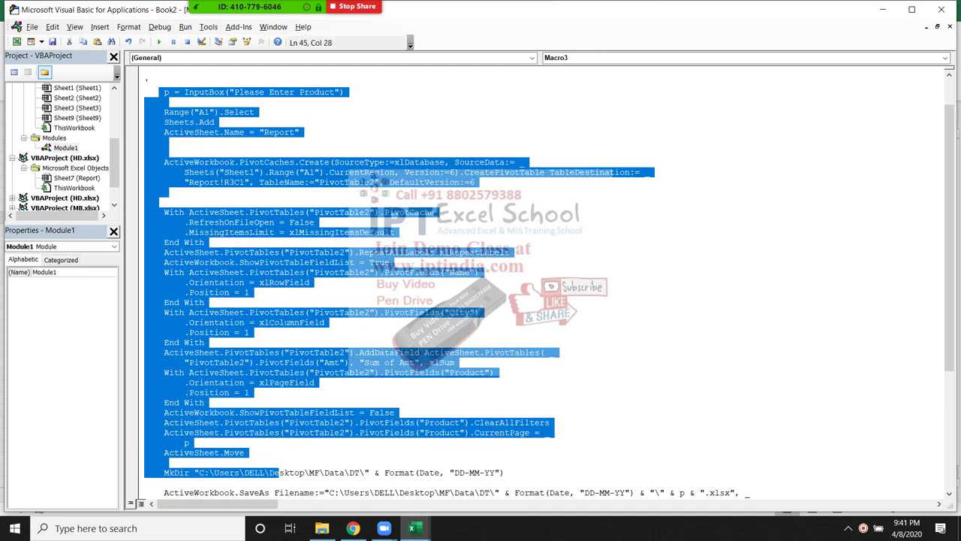
pyautogui.click(882, 9)
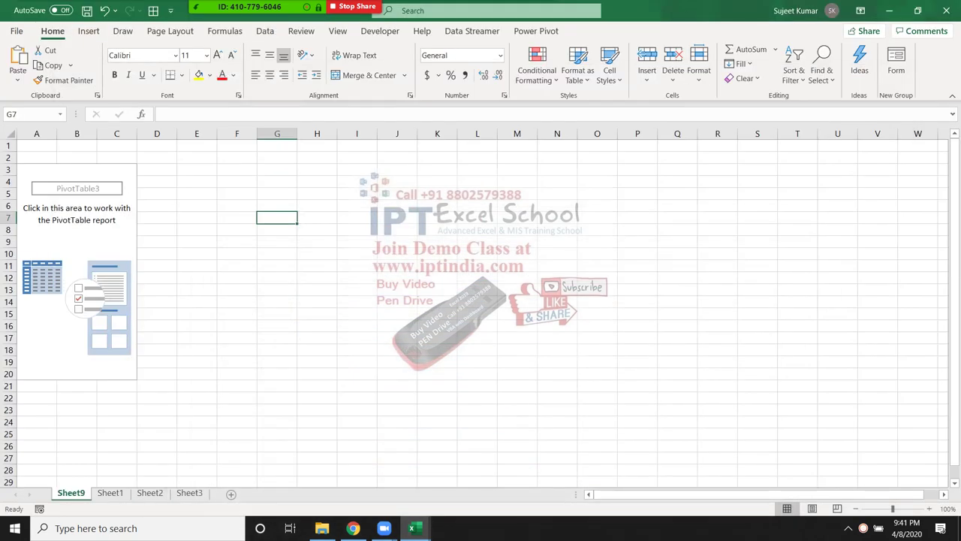
# - Show the Developer ribbon tab in Excel and return focus to the workbook
pyautogui.click(380, 30)
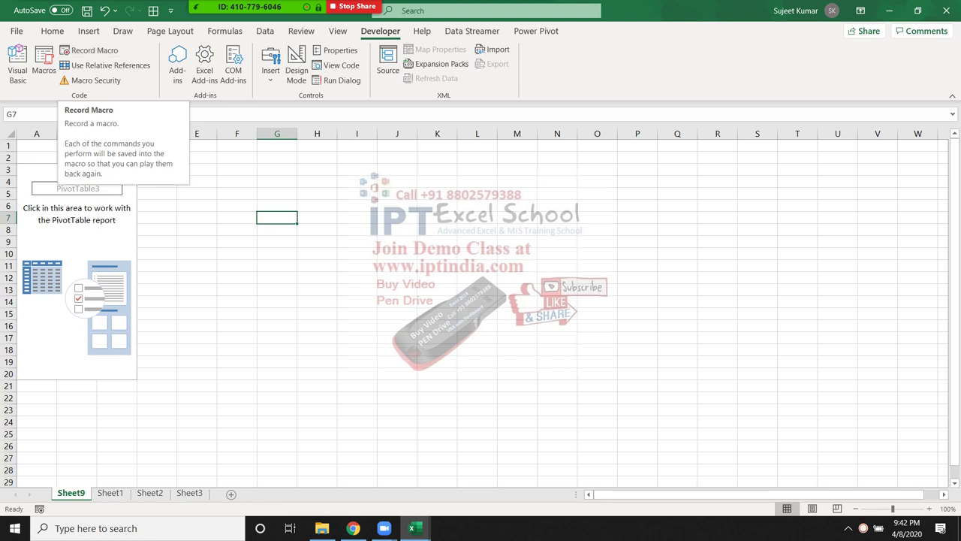
pyautogui.click(242, 8)
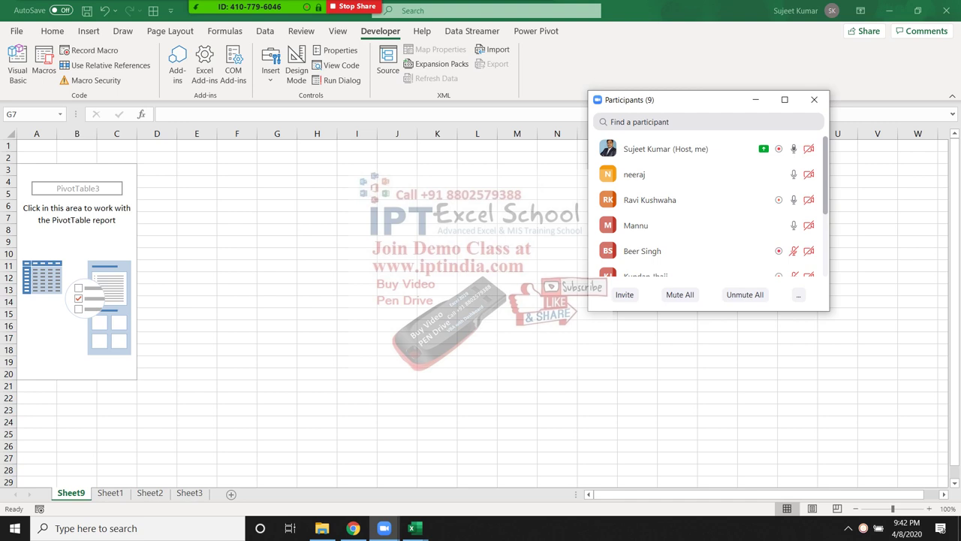
pyautogui.click(411, 528)
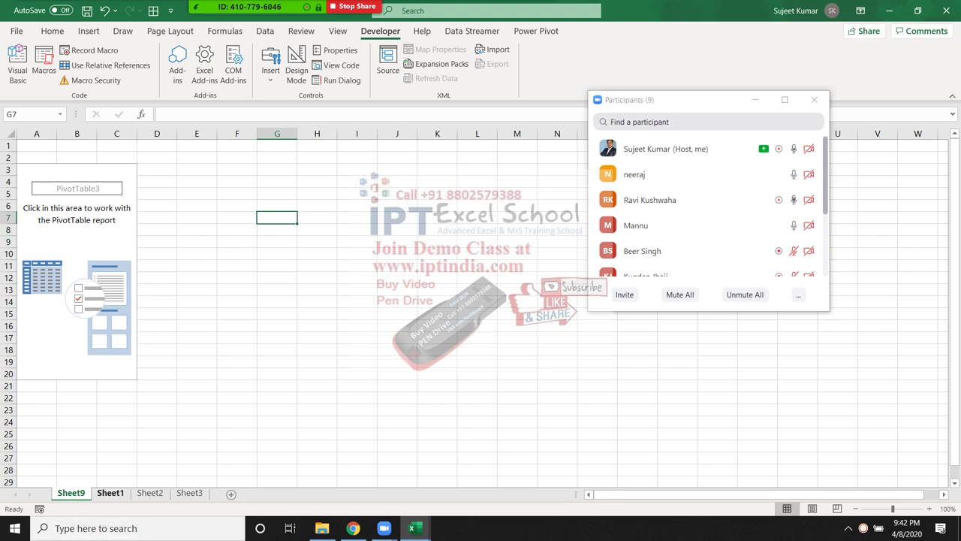
# - On Sheet1, step through the MRP, Zone, Website, Mode, Pay and D_Status columns
pyautogui.click(111, 493)
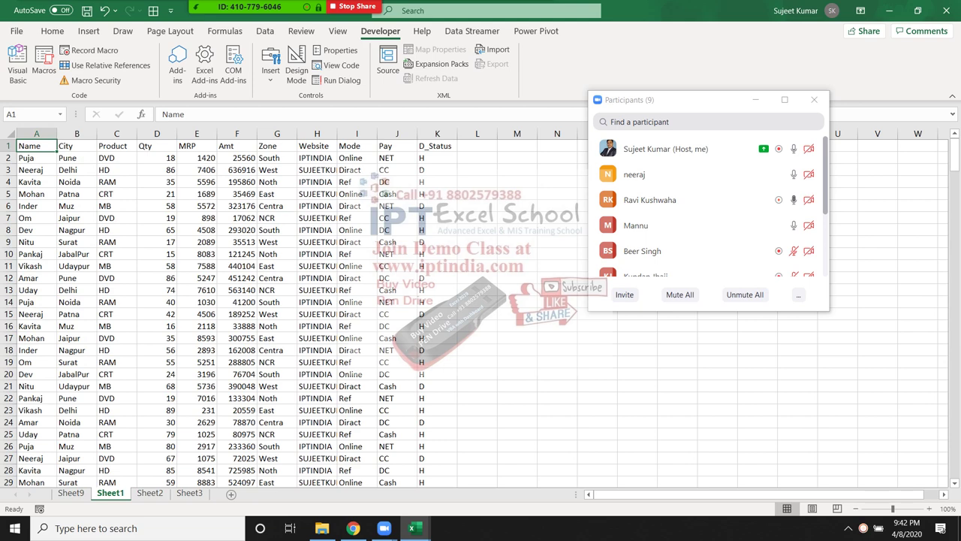
pyautogui.click(196, 314)
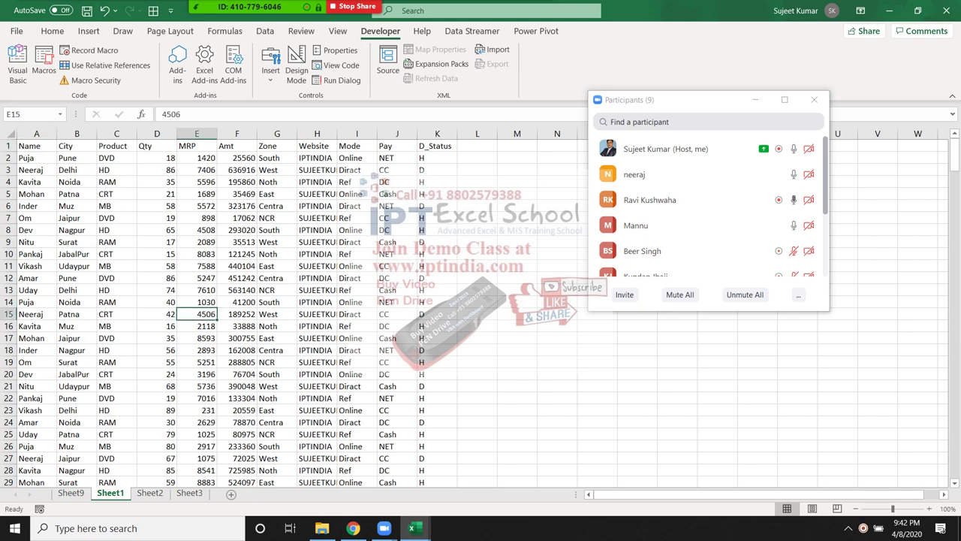
pyautogui.click(278, 302)
pyautogui.click(317, 266)
pyautogui.click(357, 230)
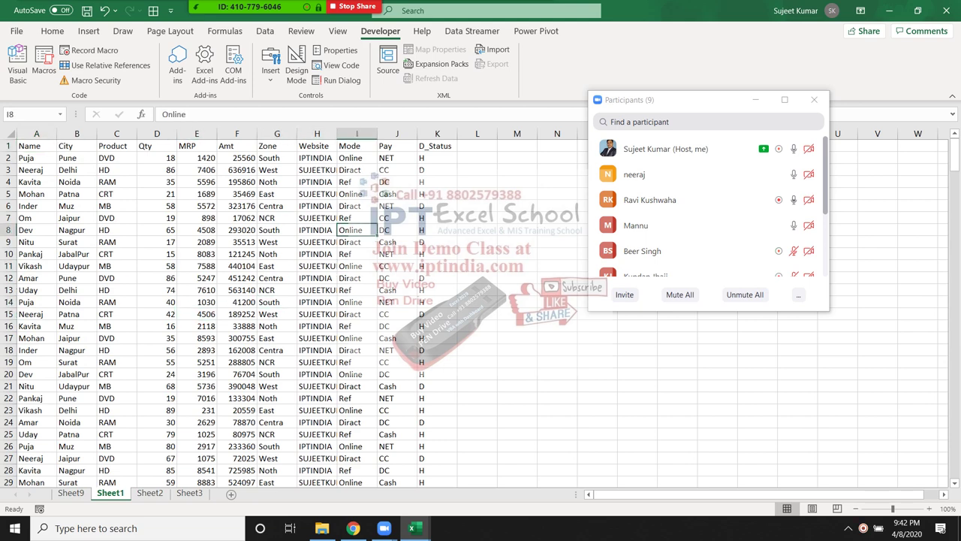
pyautogui.click(356, 181)
pyautogui.click(397, 182)
pyautogui.click(437, 170)
pyautogui.click(437, 158)
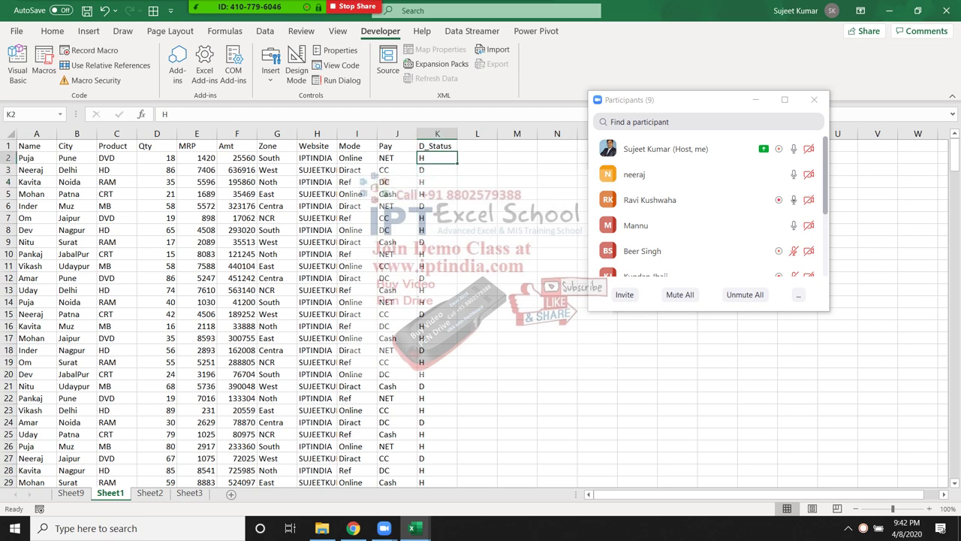
# - Select the data rows A2:K23, then collapse the selection back to A2
pyautogui.moveTo(437, 157)
pyautogui.mouseDown()
pyautogui.moveTo(36, 410)
pyautogui.moveTo(437, 146)
pyautogui.moveTo(36, 410)
pyautogui.mouseUp()
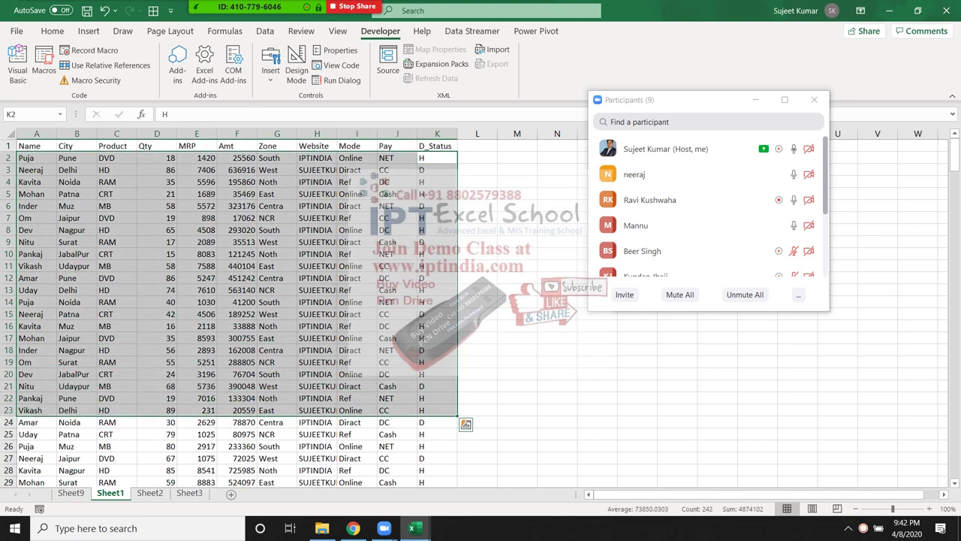
pyautogui.click(36, 157)
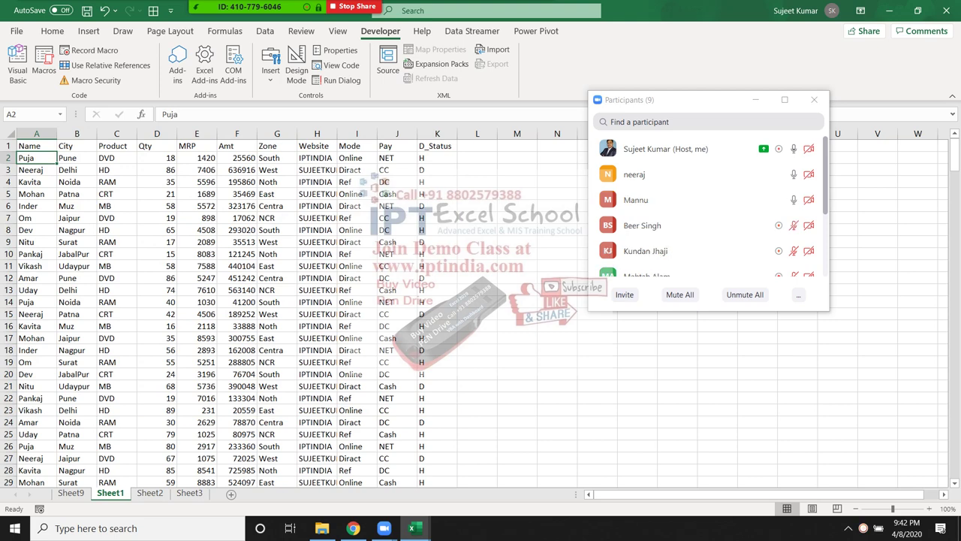
pyautogui.moveTo(256, 7)
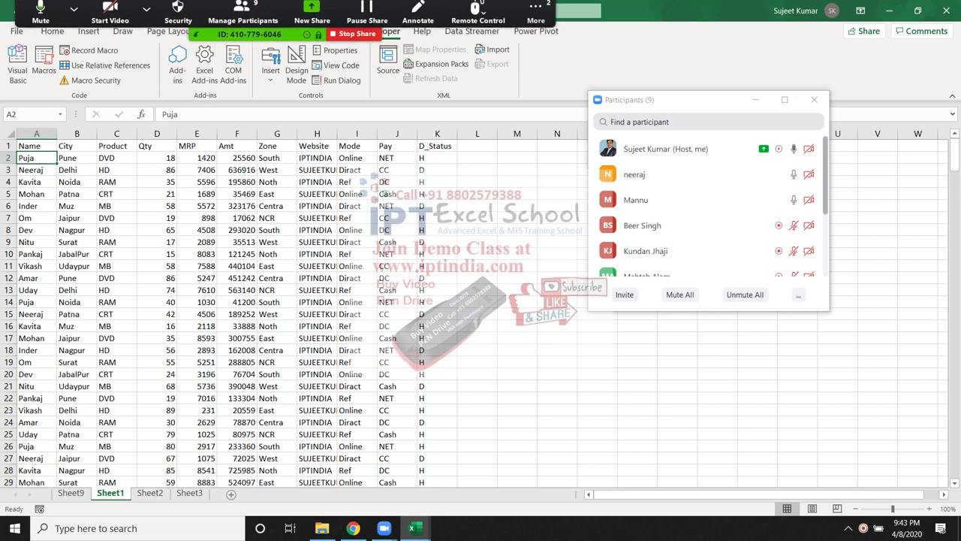
pyautogui.click(44, 65)
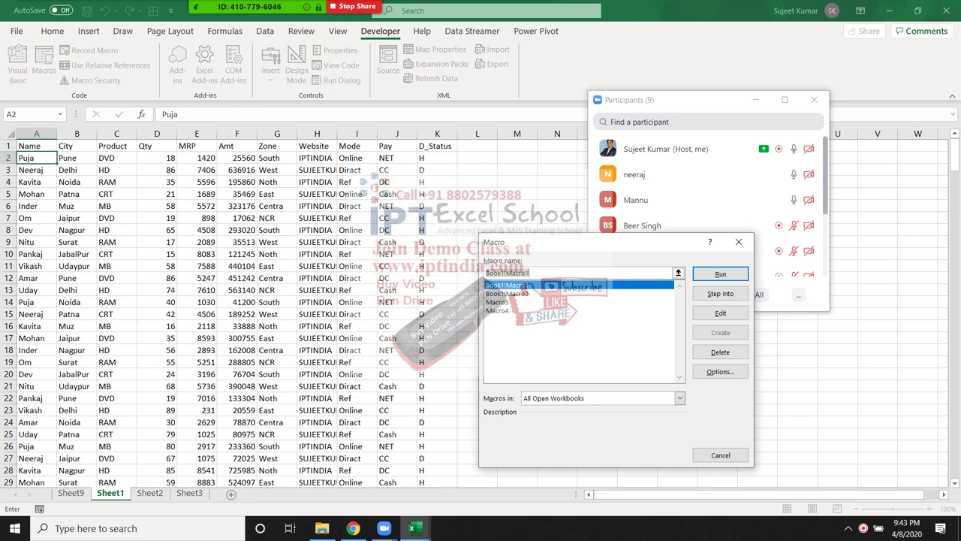
pyautogui.press('Return')
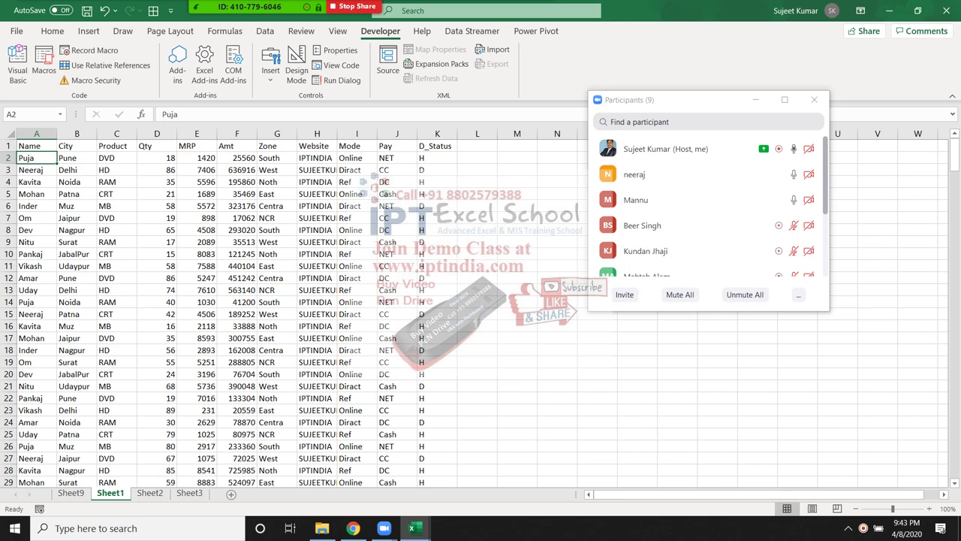
pyautogui.hotkey('alt', 'Tab')
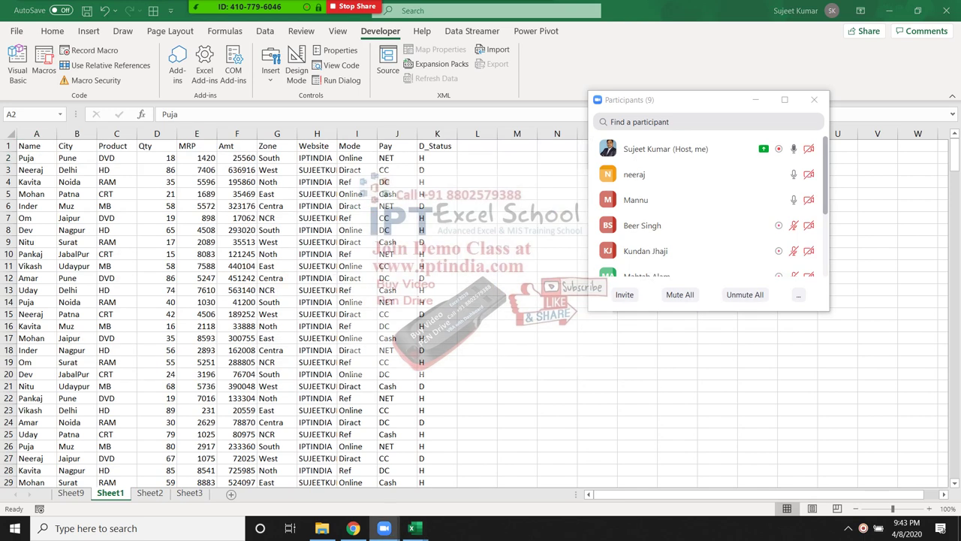
pyautogui.hotkey('alt', 'Tab')
pyautogui.press('Tab')
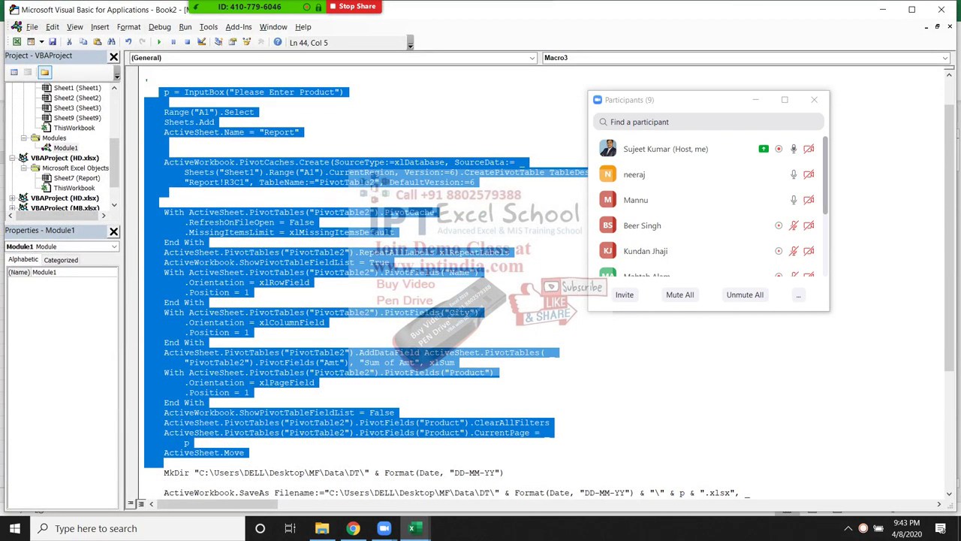
# - Highlight ActiveWorkbook in the pivot code line, then show the desktop and reveal hidden tray icons
pyautogui.click(165, 152)
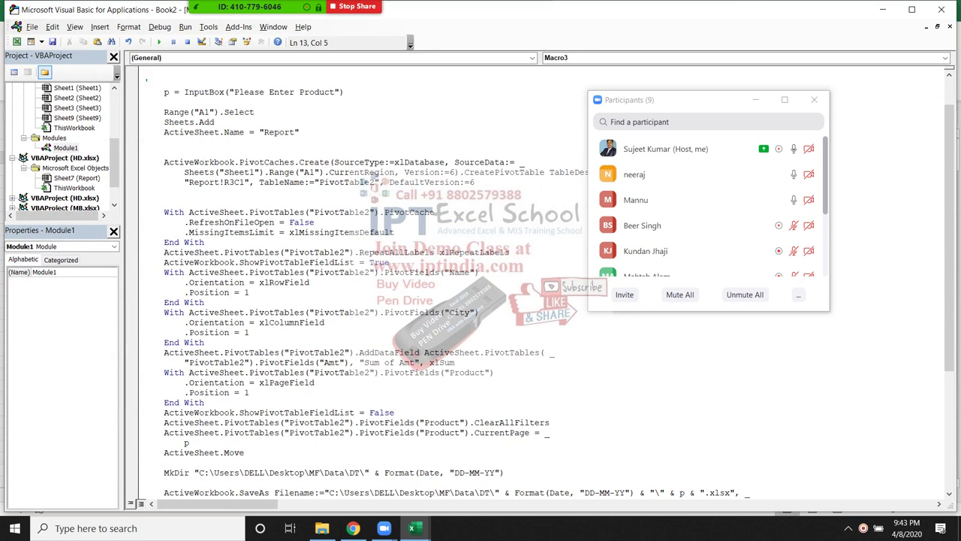
pyautogui.doubleClick(199, 162)
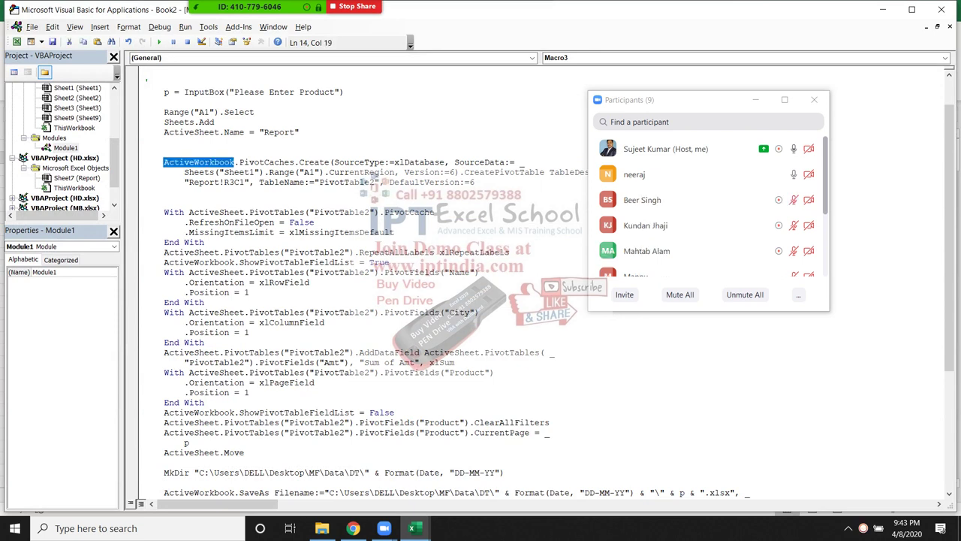
pyautogui.click(407, 262)
pyautogui.press('super+d')
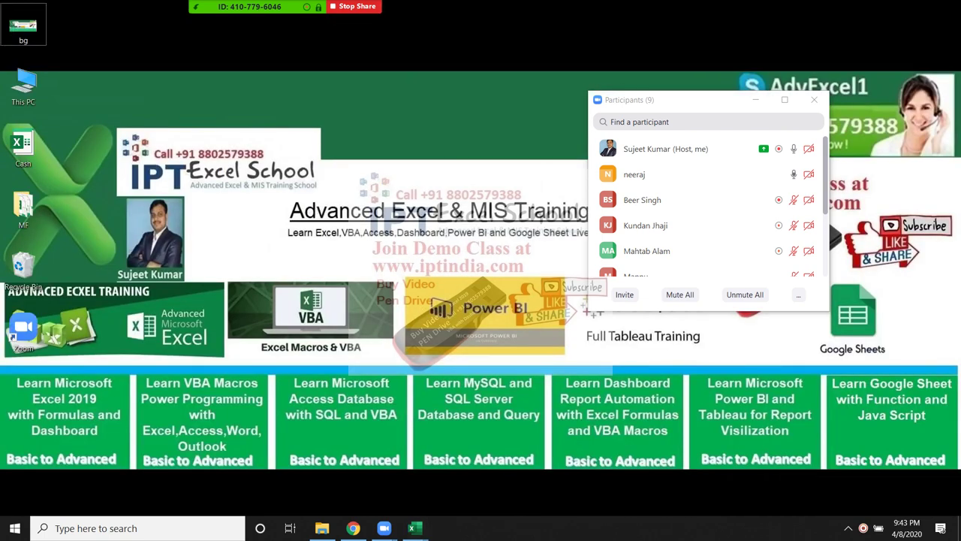
pyautogui.click(849, 528)
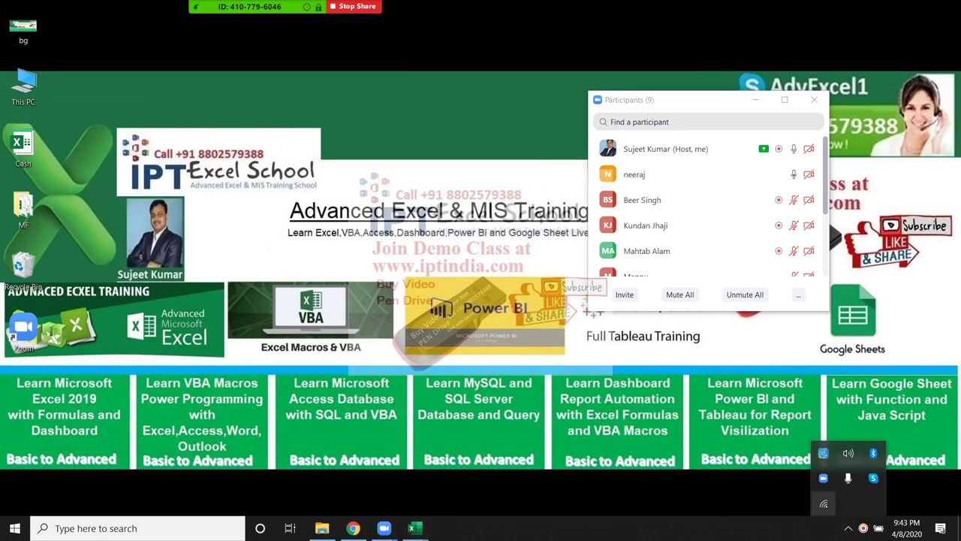